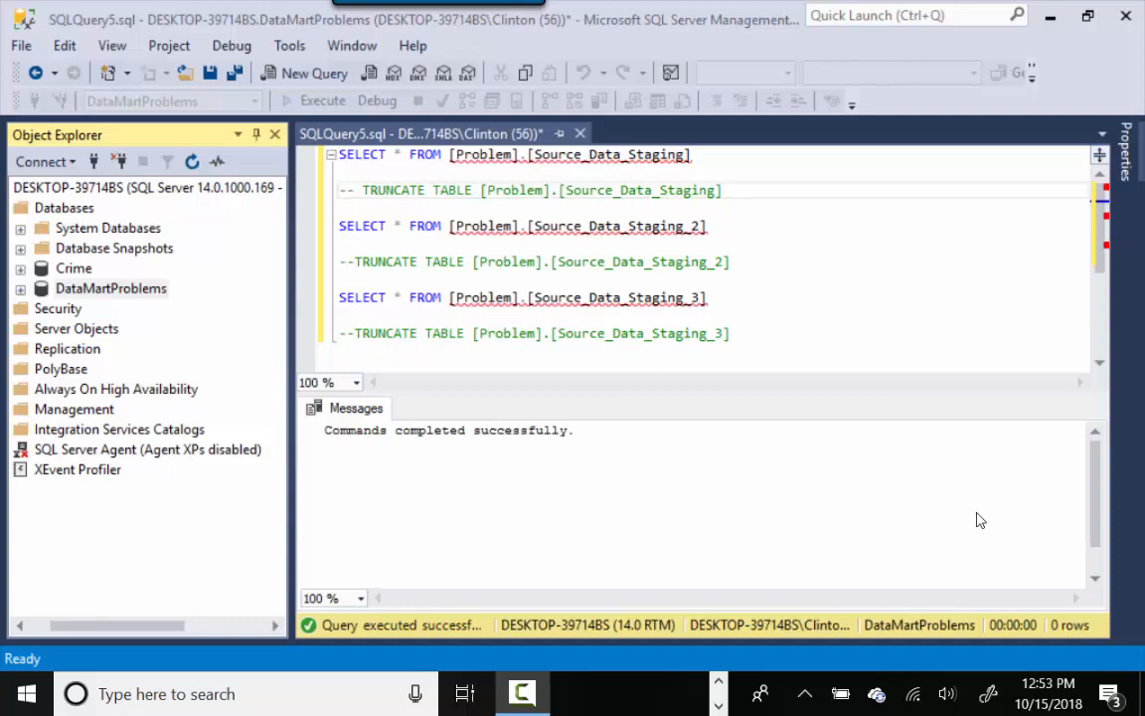
# - Open the PopulationEstimates CSV in Excel from the New-Project-Data folder window
pyautogui.click(719, 684)
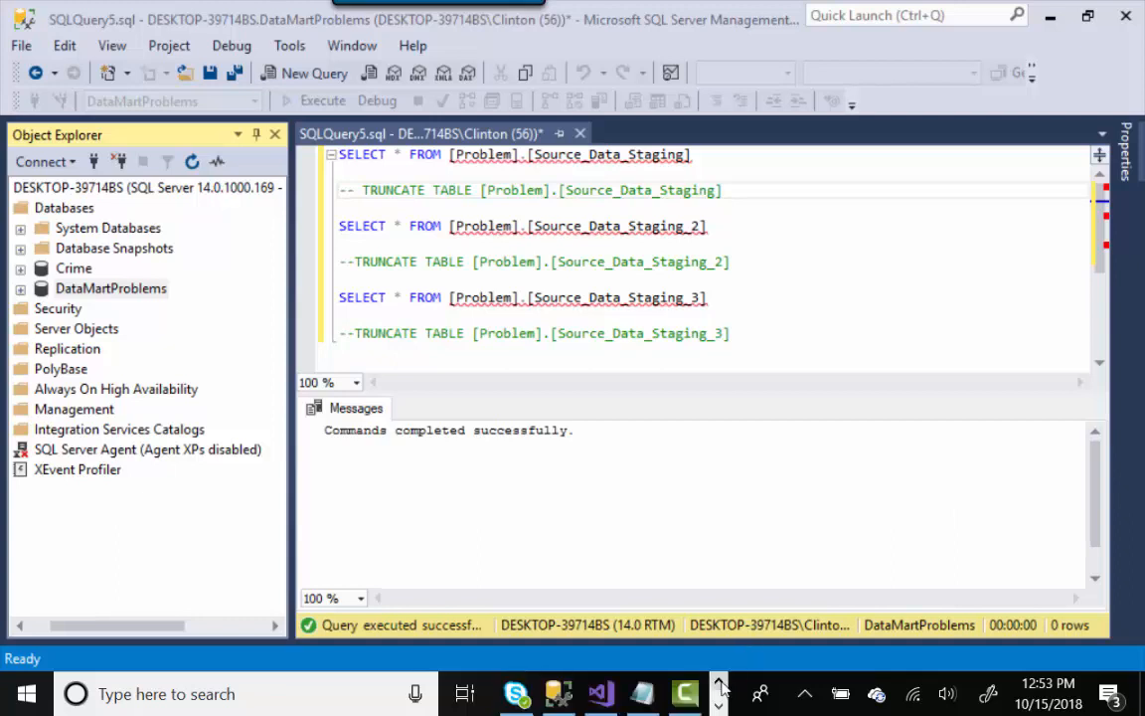
pyautogui.click(719, 693)
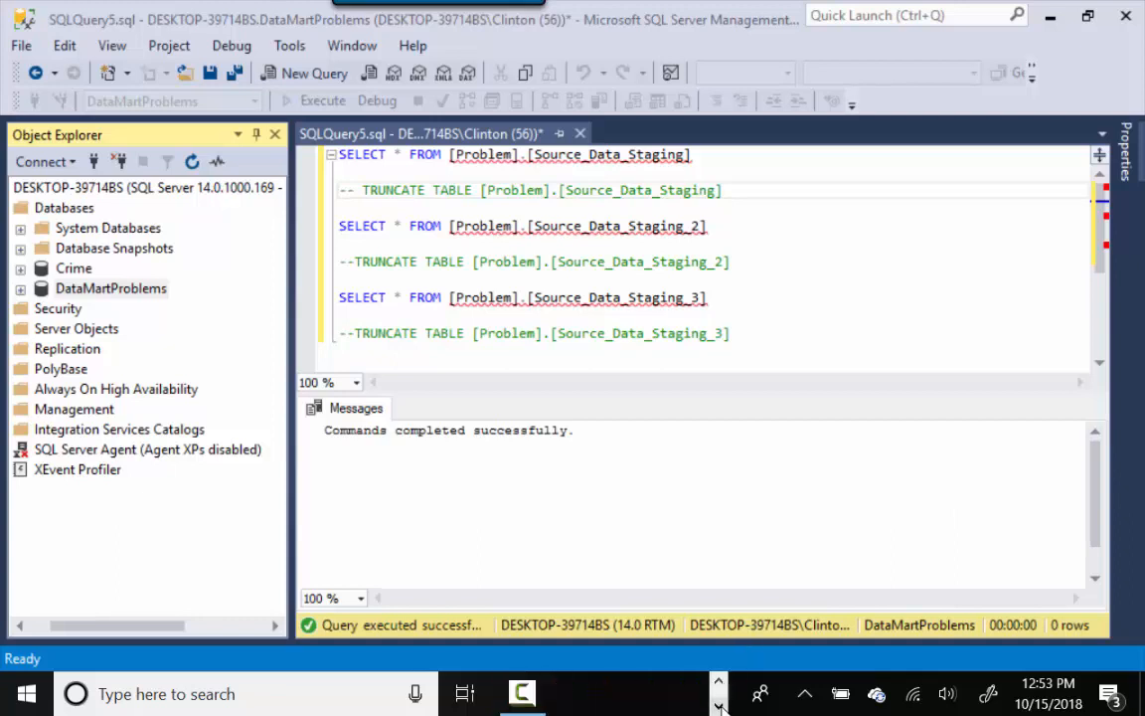
pyautogui.click(719, 684)
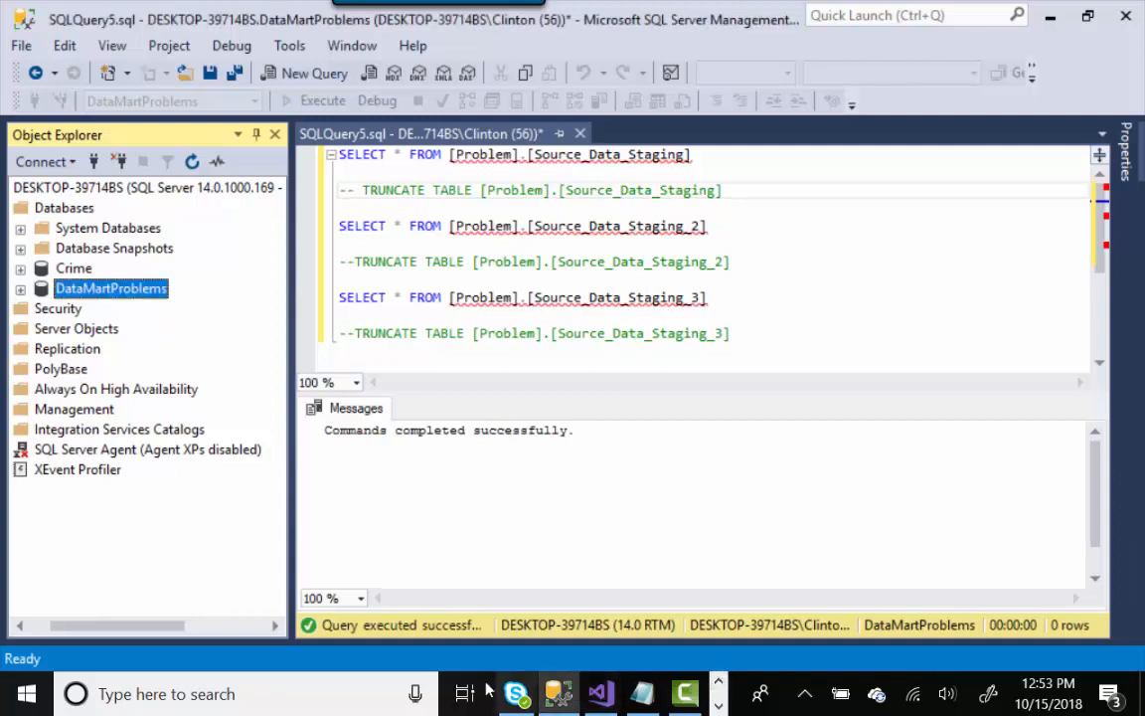
pyautogui.click(719, 684)
pyautogui.click(558, 694)
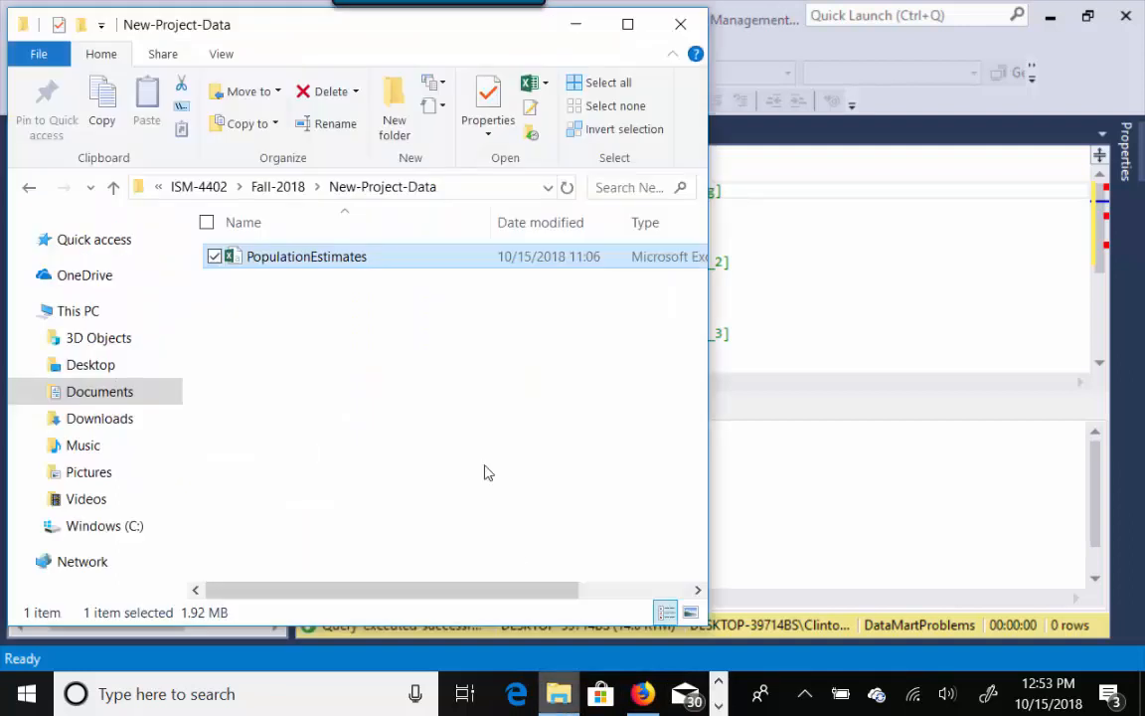
pyautogui.doubleClick(293, 261)
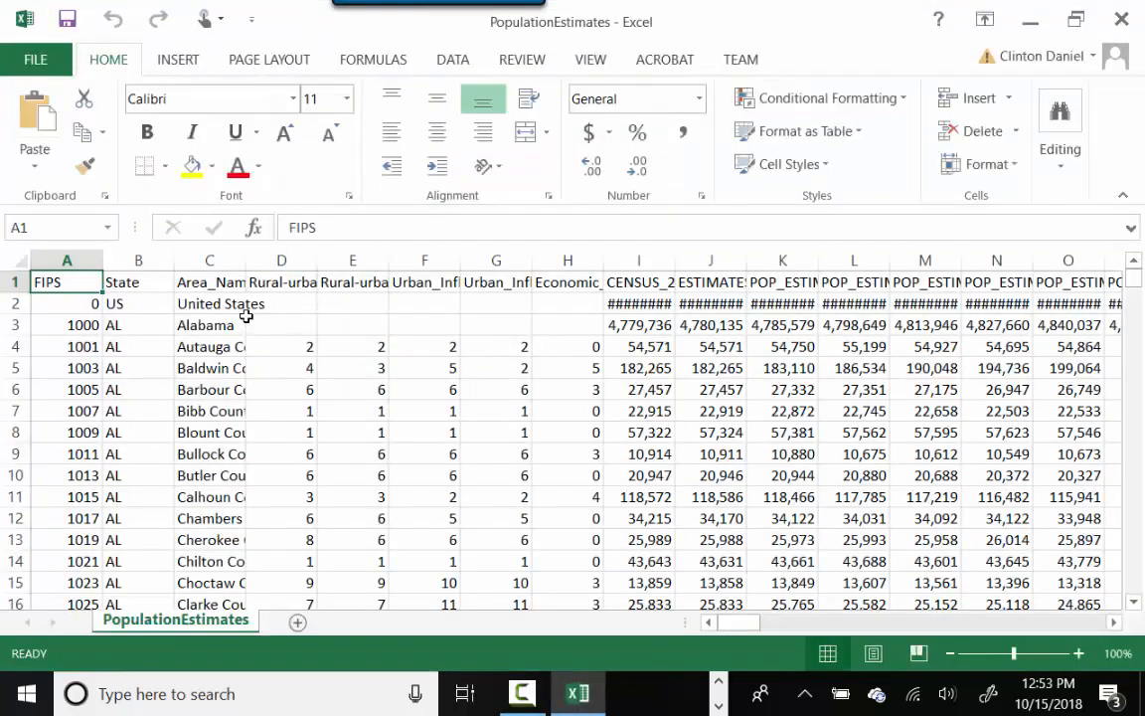
# - Check that FIPS, State, Area_Name and the 2010 population columns each count 3274 values, then scroll right
pyautogui.click(70, 261)
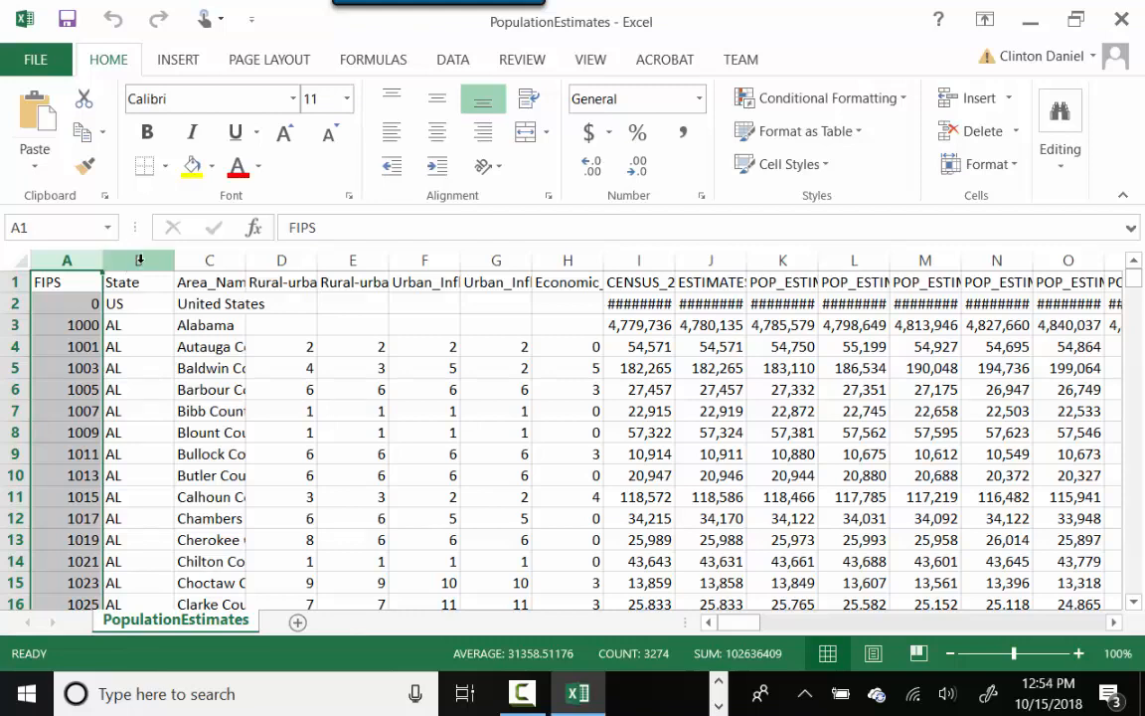
pyautogui.click(139, 259)
pyautogui.click(210, 259)
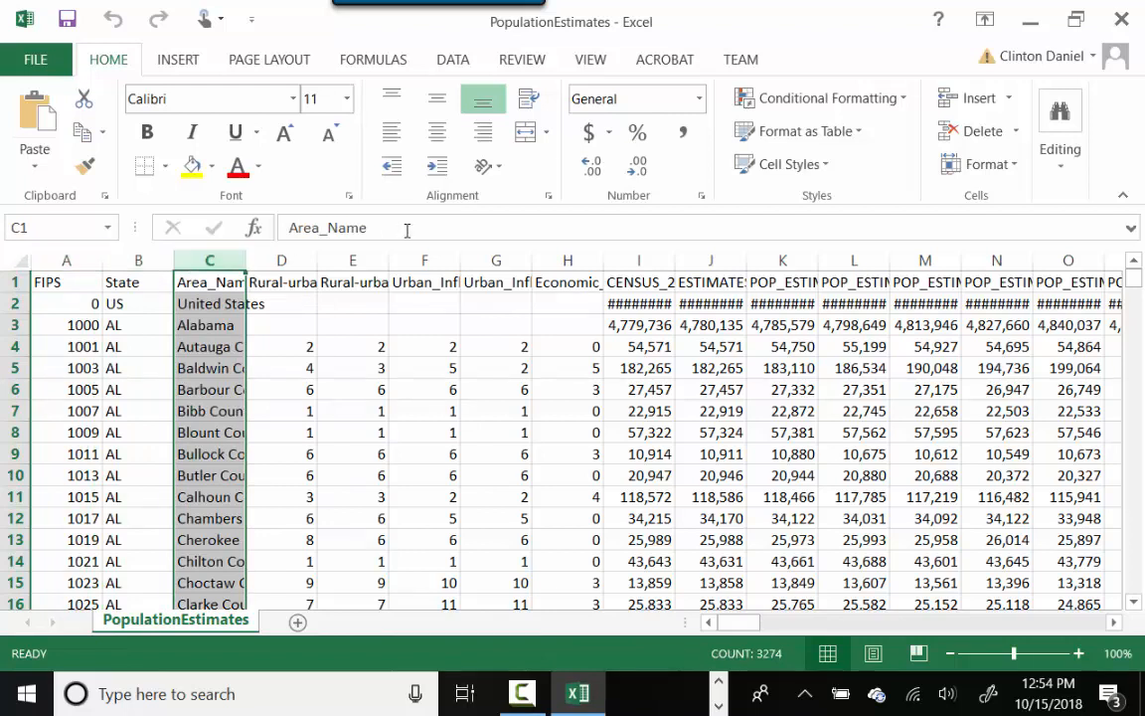
pyautogui.click(634, 260)
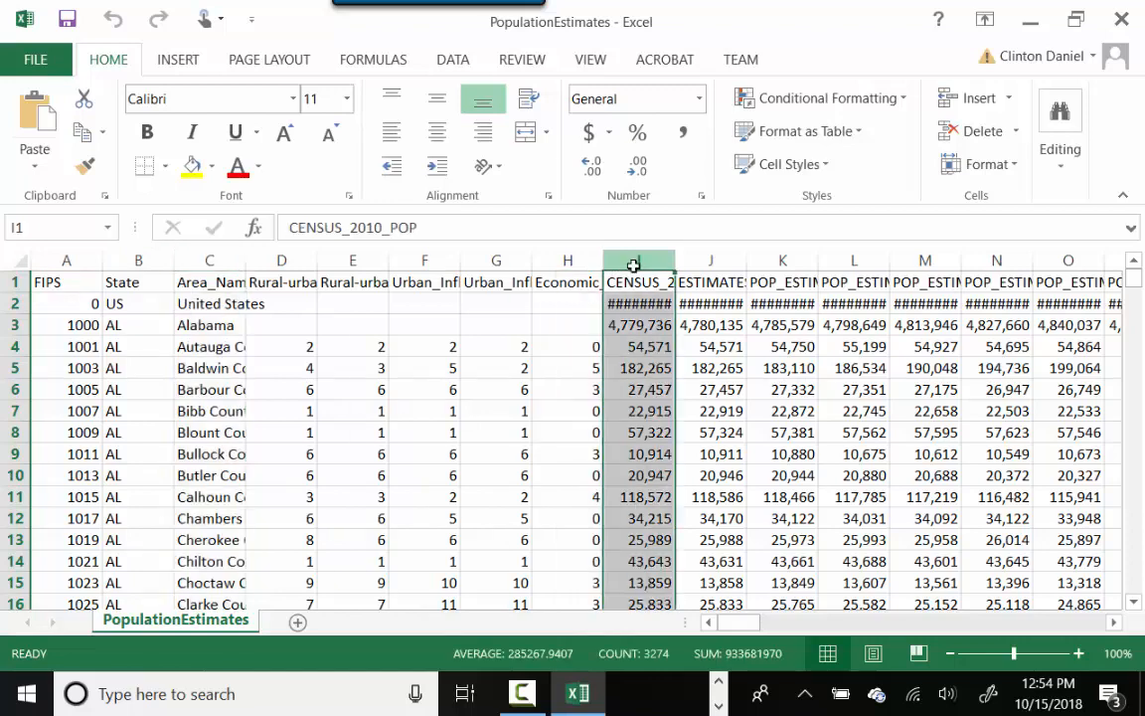
pyautogui.click(709, 259)
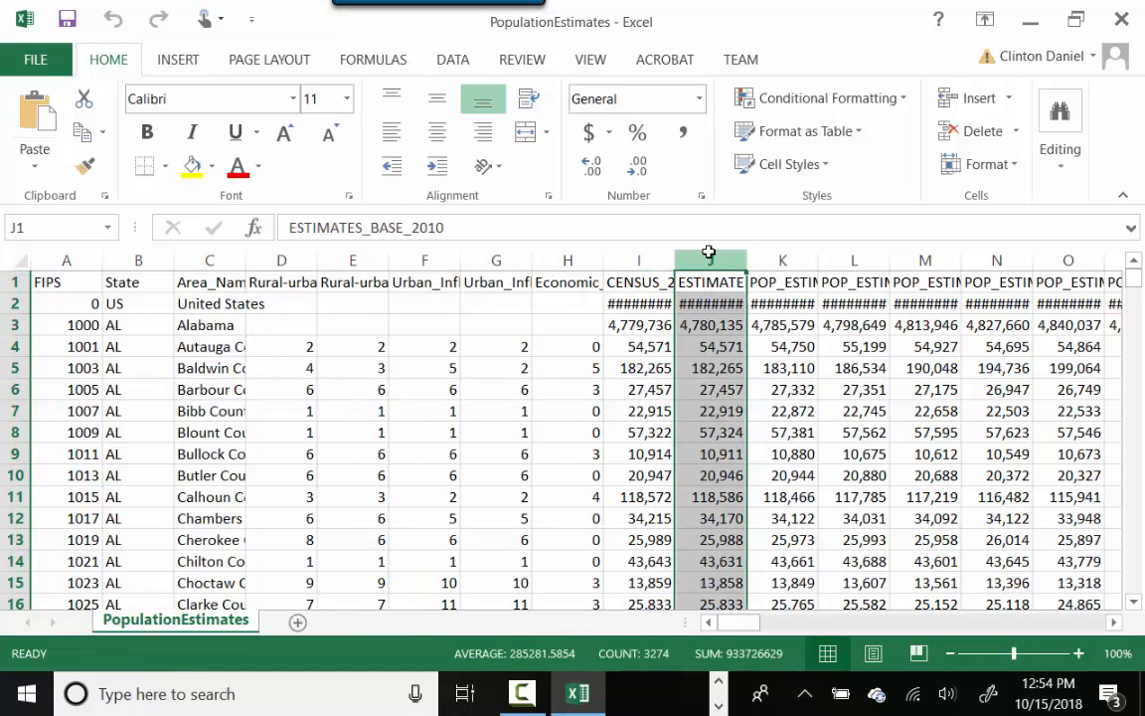
pyautogui.click(780, 258)
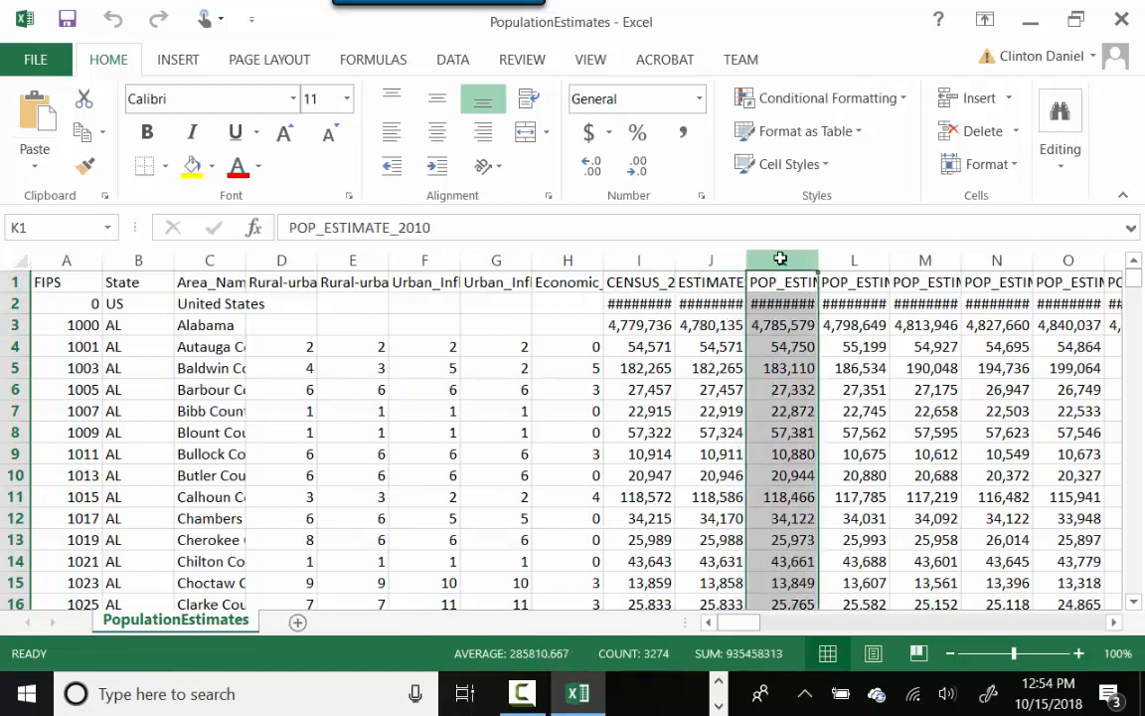
pyautogui.moveTo(758, 625); pyautogui.dragTo(962, 651)
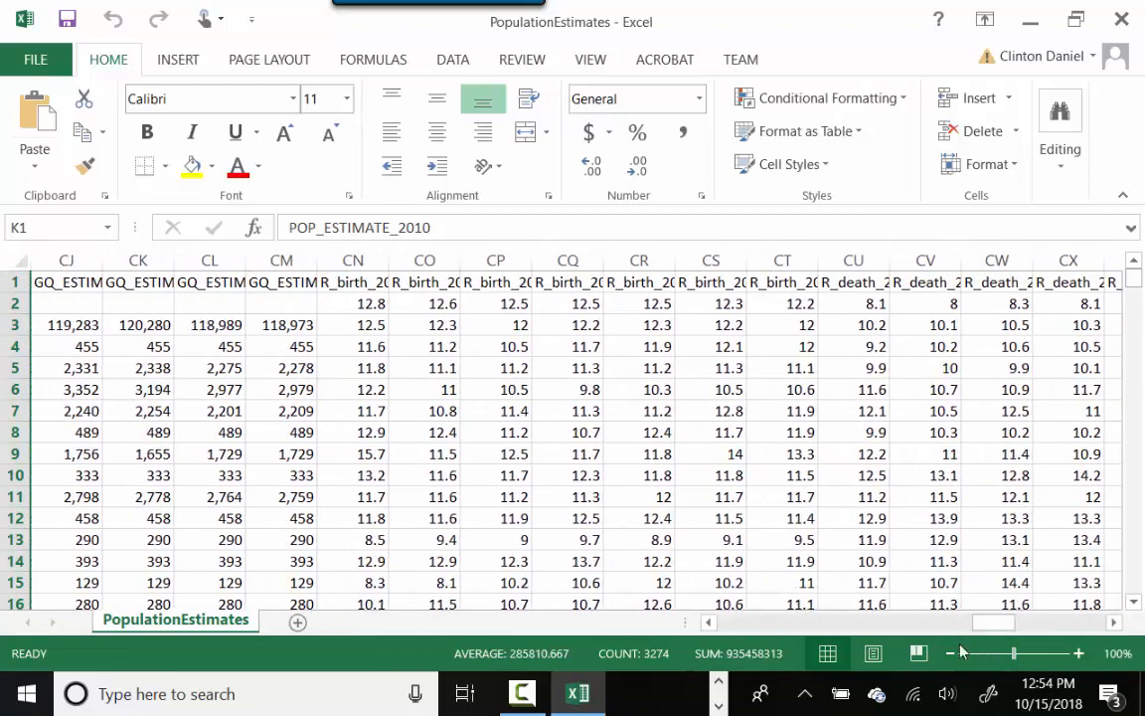
# - Check the counts of the R_birth_2011, R_birth_2012 and R_birth_2013 columns (3195 values)
pyautogui.click(358, 259)
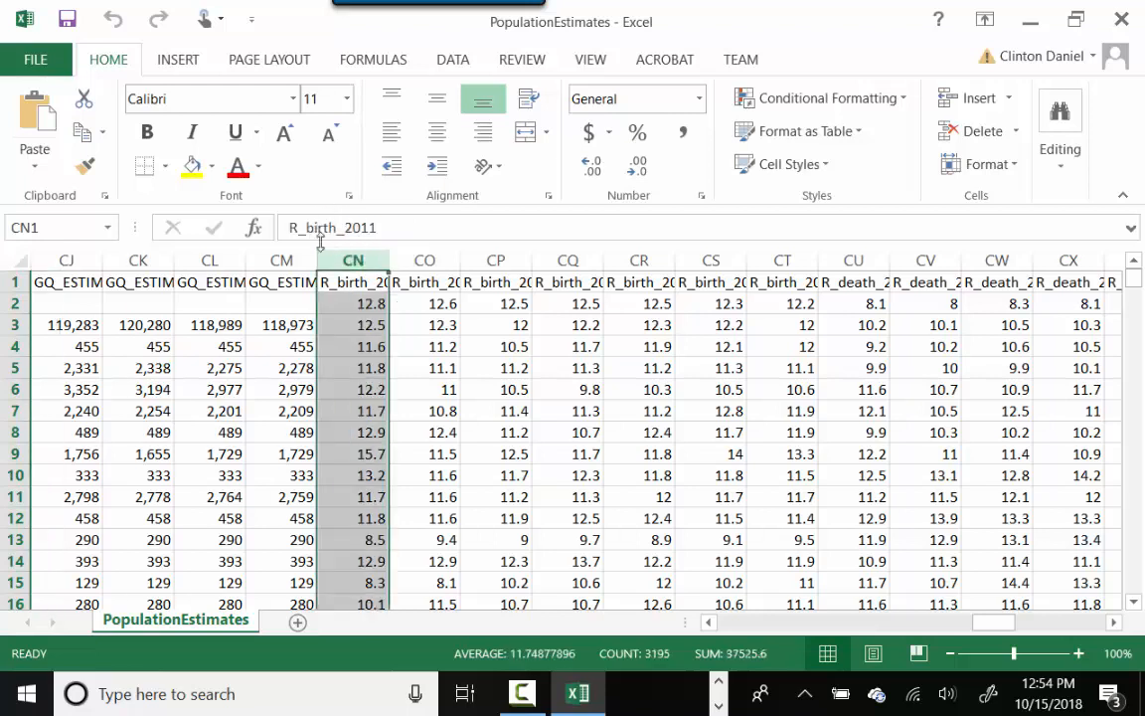
pyautogui.click(438, 257)
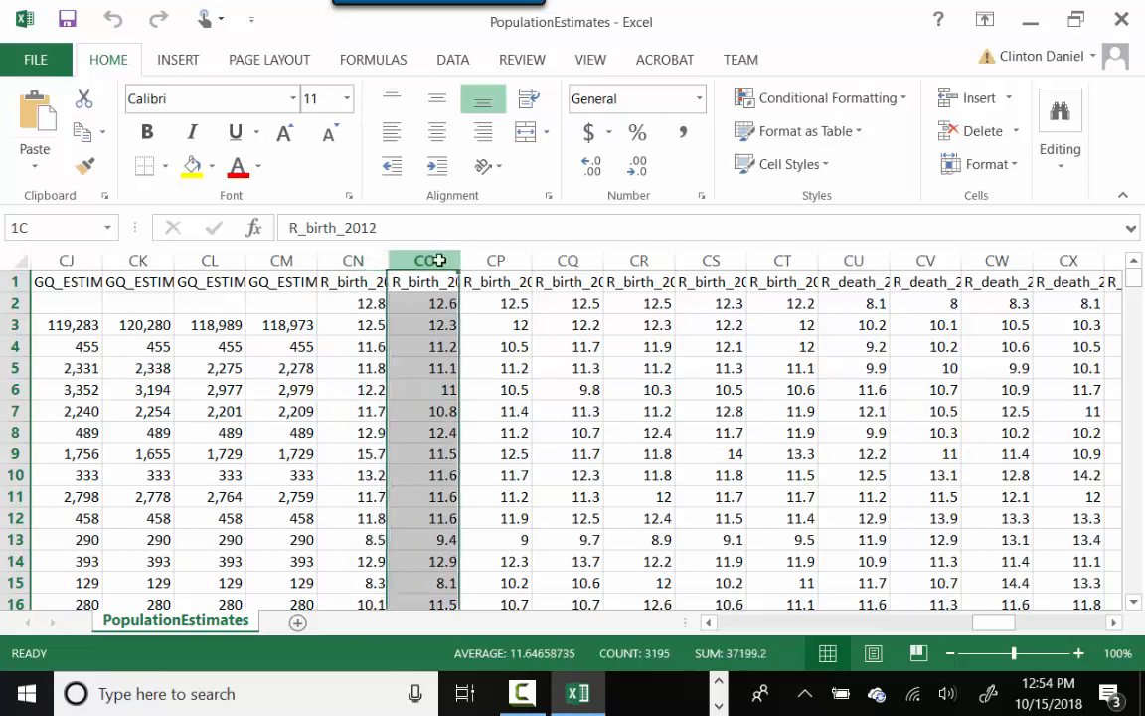
pyautogui.click(491, 260)
# - Inspect the birth-rate values in cells CN3 through CP4, then scroll back left to the last rows
pyautogui.click(373, 327)
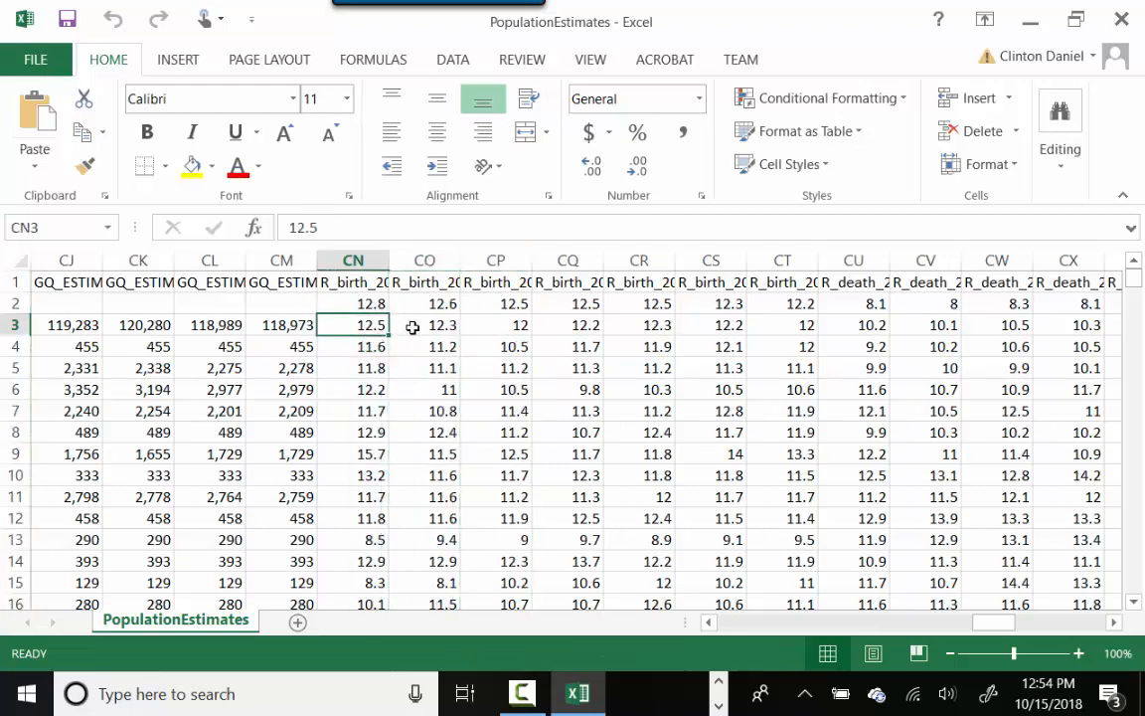
pyautogui.click(431, 327)
pyautogui.click(497, 326)
pyautogui.click(482, 347)
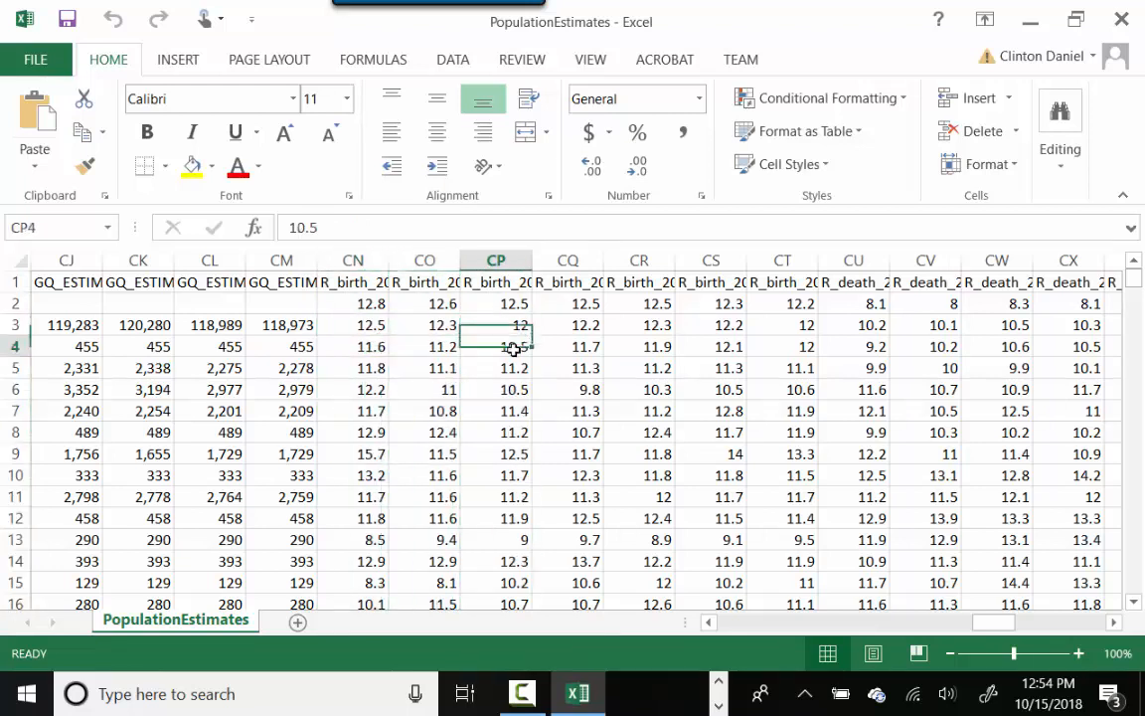
pyautogui.click(412, 347)
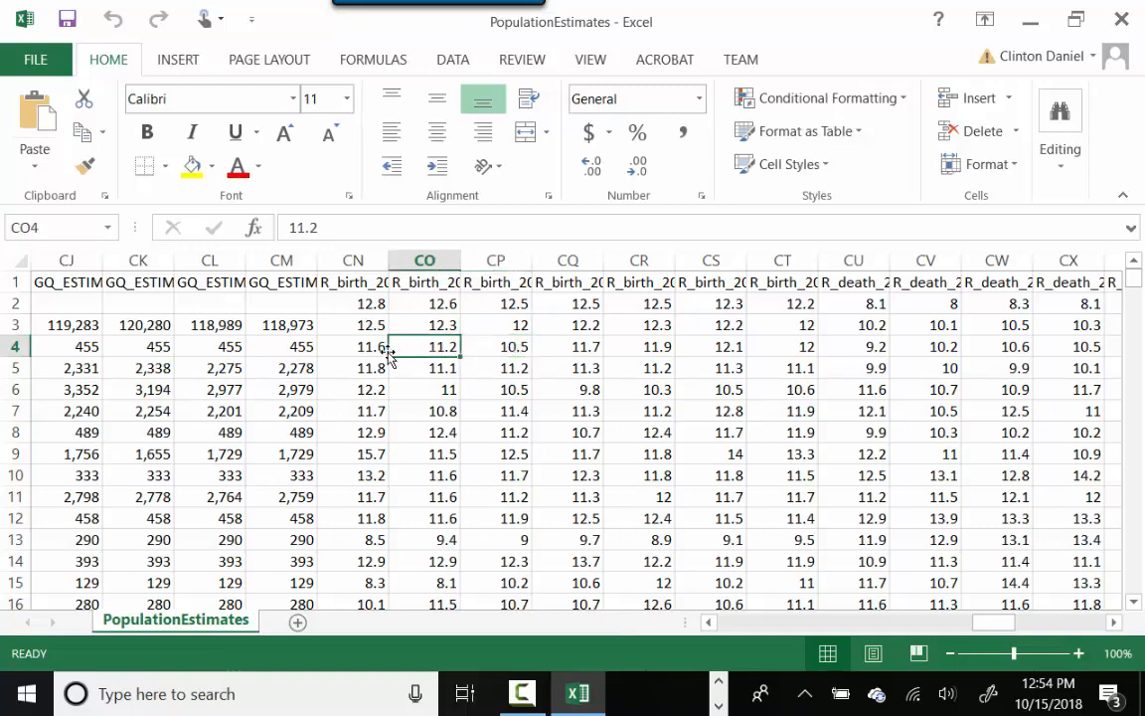
pyautogui.click(368, 347)
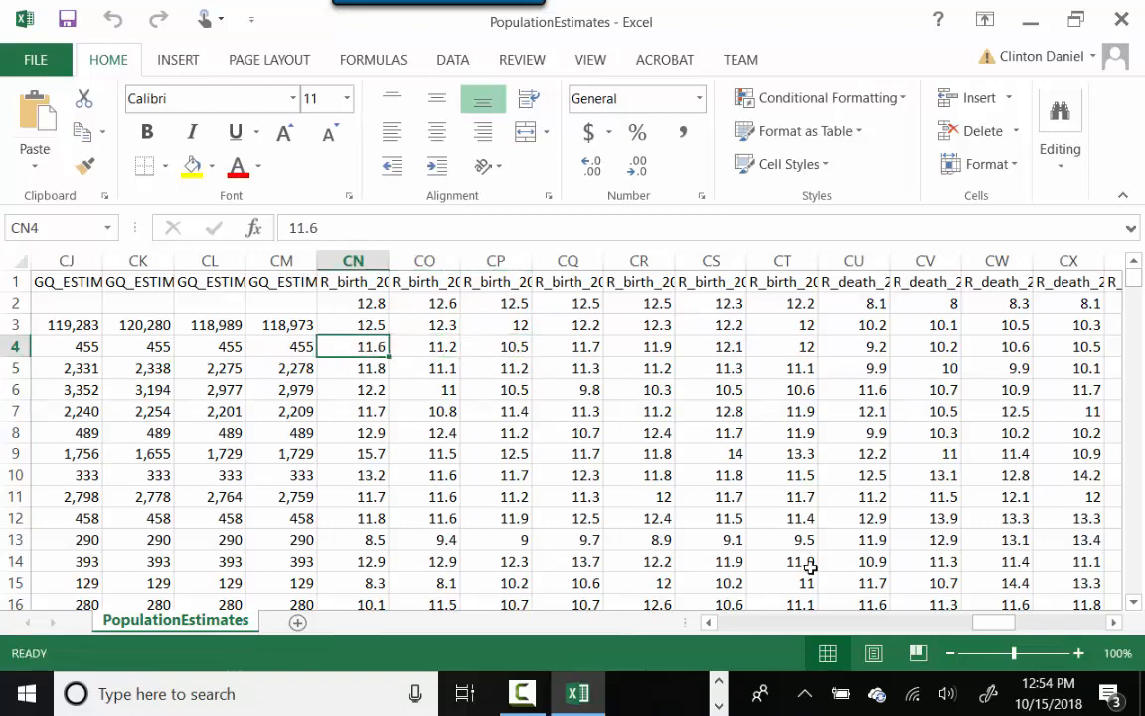
pyautogui.moveTo(1002, 631); pyautogui.dragTo(985, 631)
pyautogui.moveTo(1133, 274); pyautogui.dragTo(1135, 592)
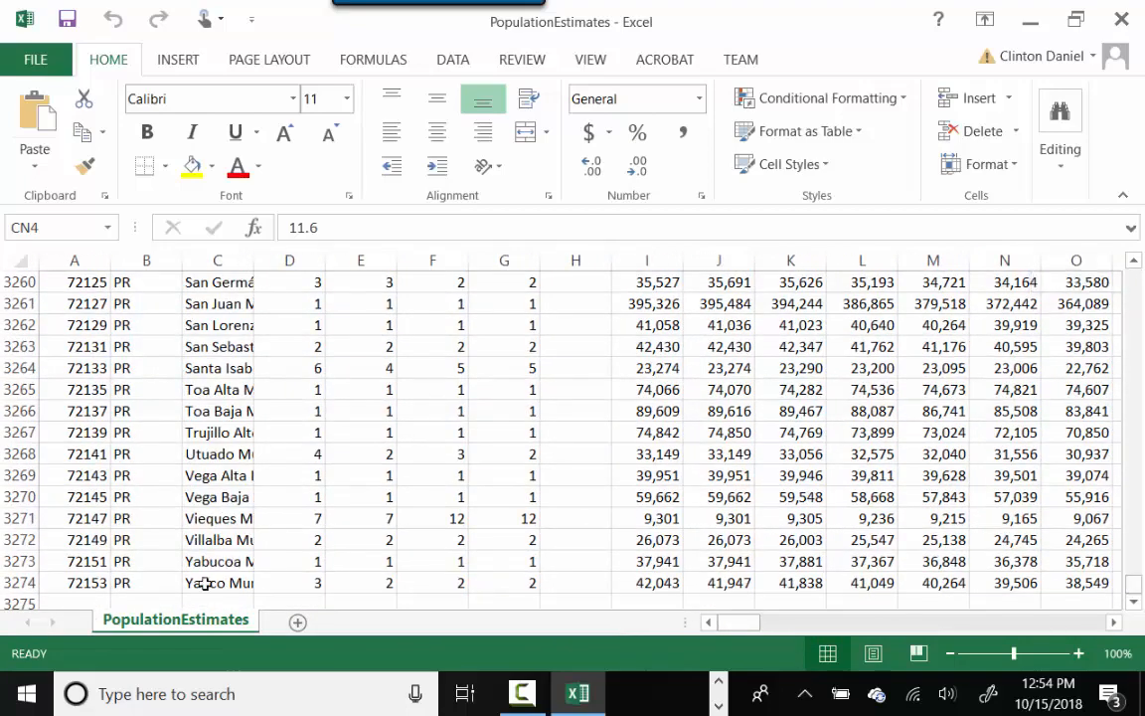
# - Confirm rows 3273–3274 end with Yauco Municipio, then close the PopulationEstimates workbook
pyautogui.click(57, 582)
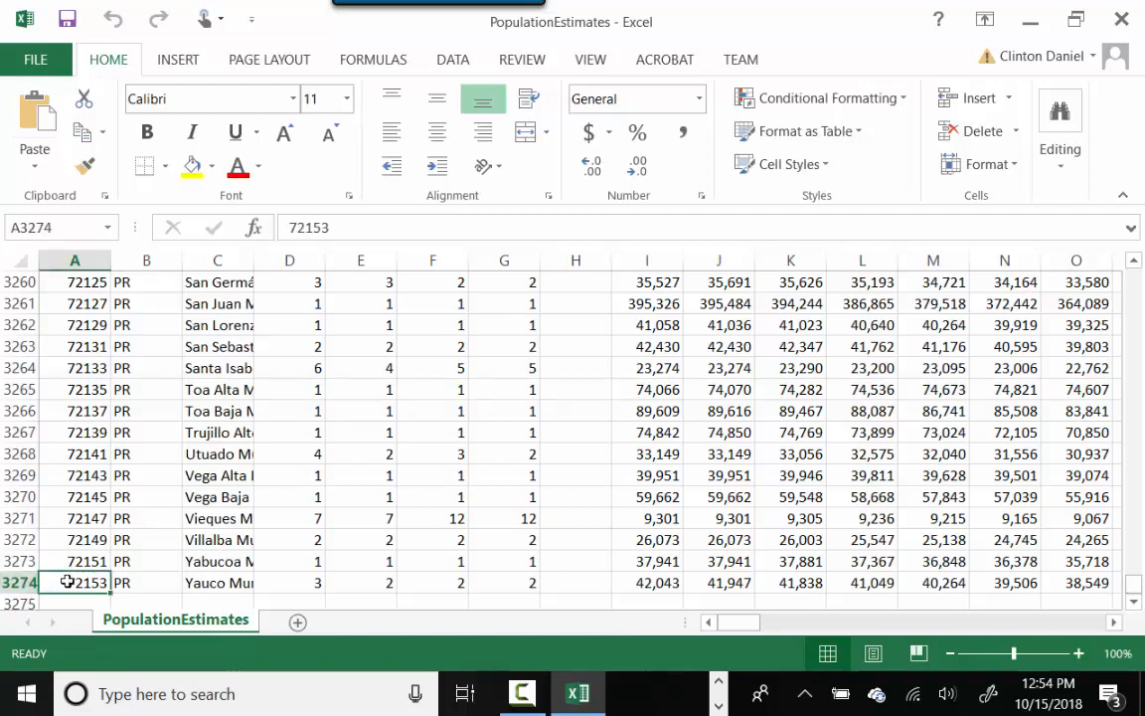
pyautogui.click(214, 561)
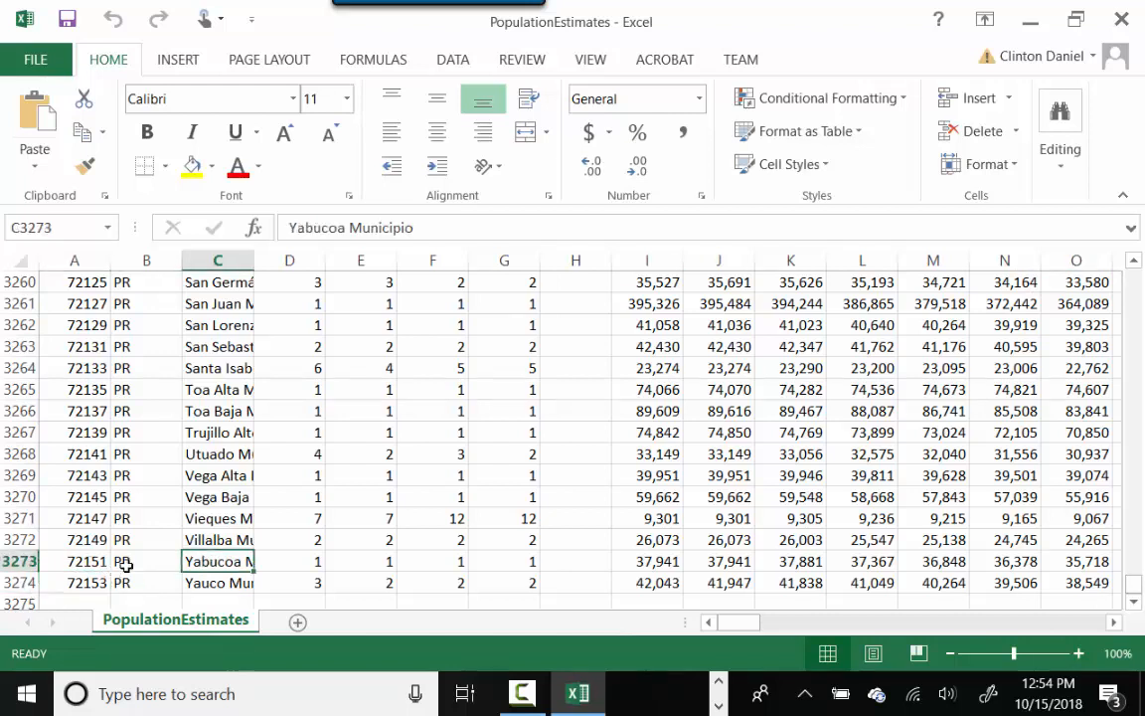
pyautogui.click(215, 582)
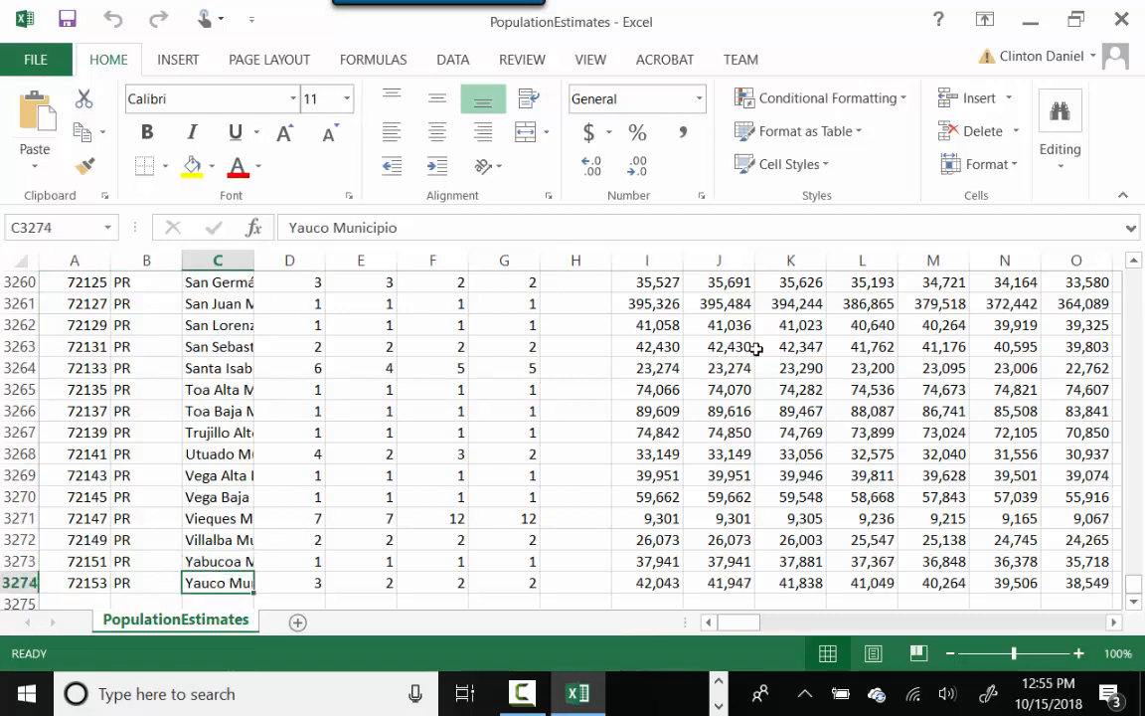
pyautogui.click(1119, 19)
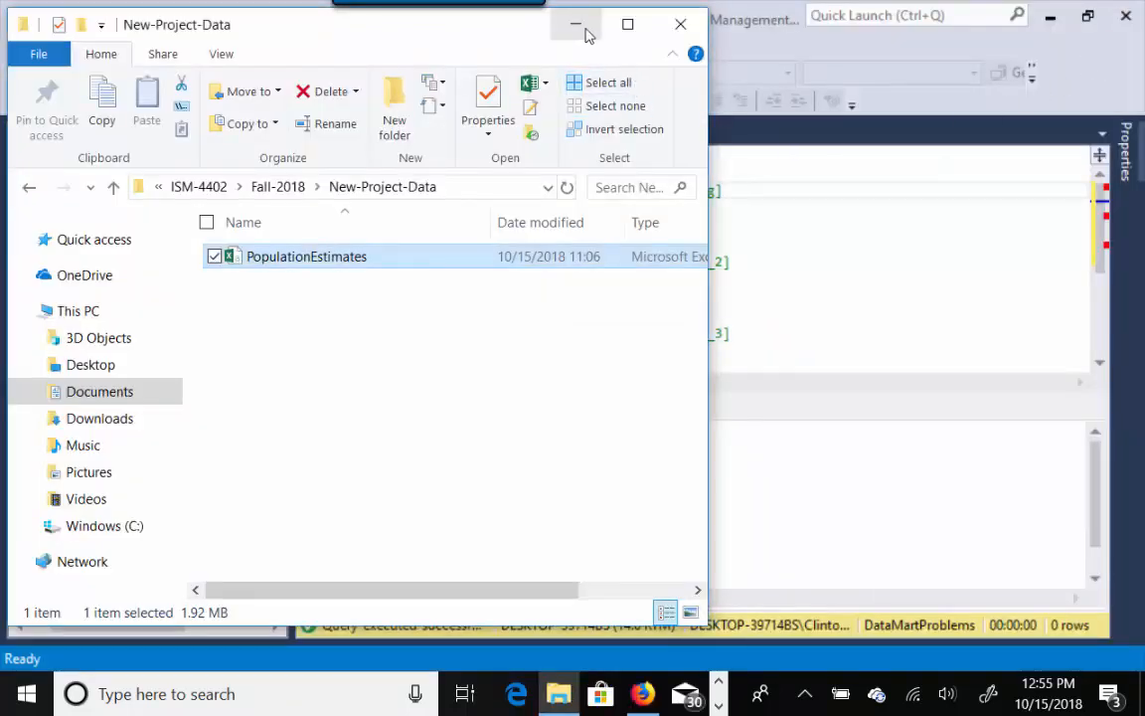
# - Minimize the New-Project-Data folder window to reveal the DataMartProblems query script
pyautogui.click(586, 35)
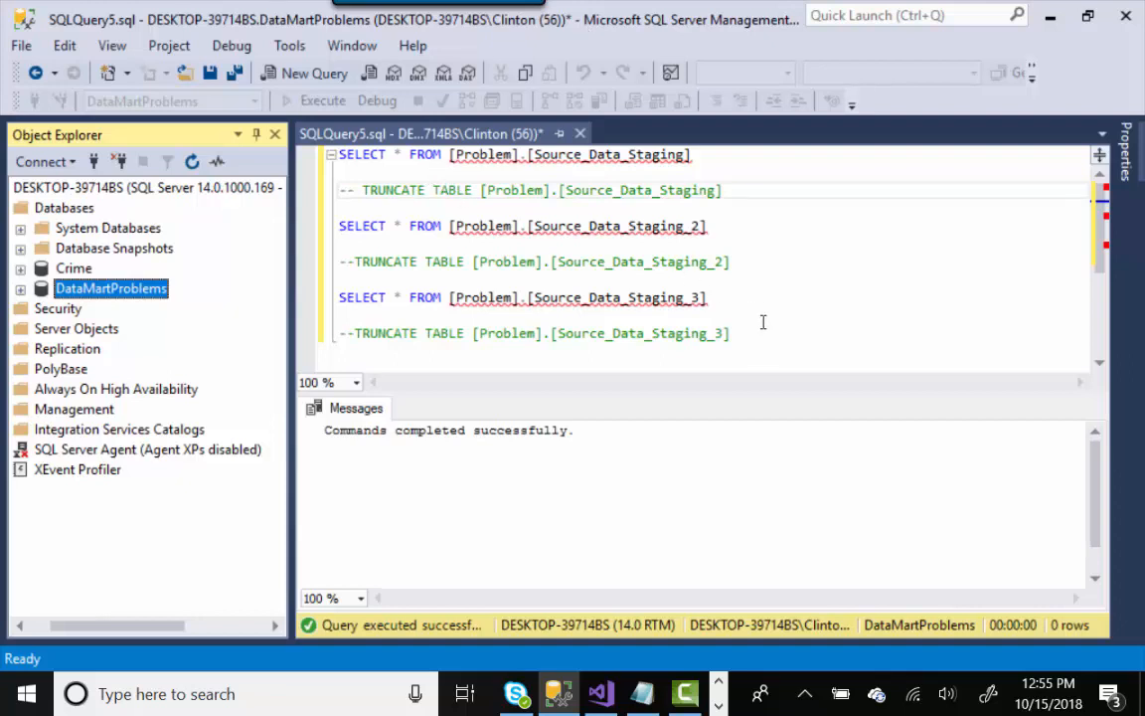
# - List Problem.Source_Data_Staging columns, Source_StagingID through R_Birth_2013 decimal(5,2), in Object Explorer
pyautogui.click(20, 288)
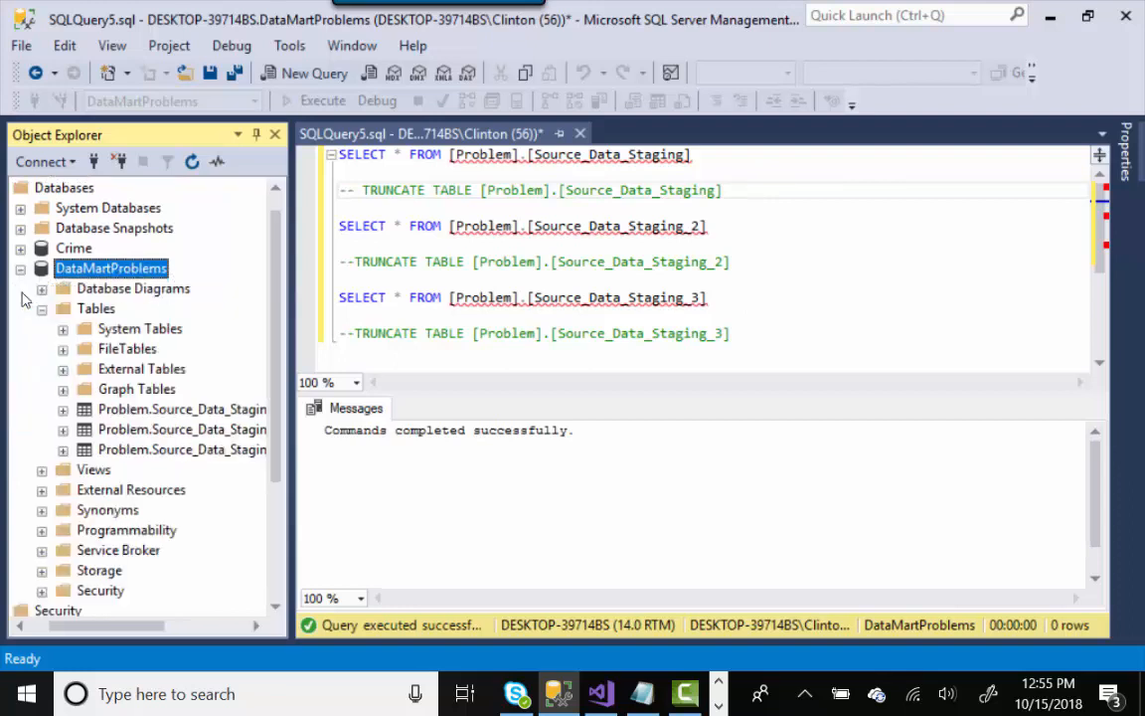
pyautogui.click(234, 415)
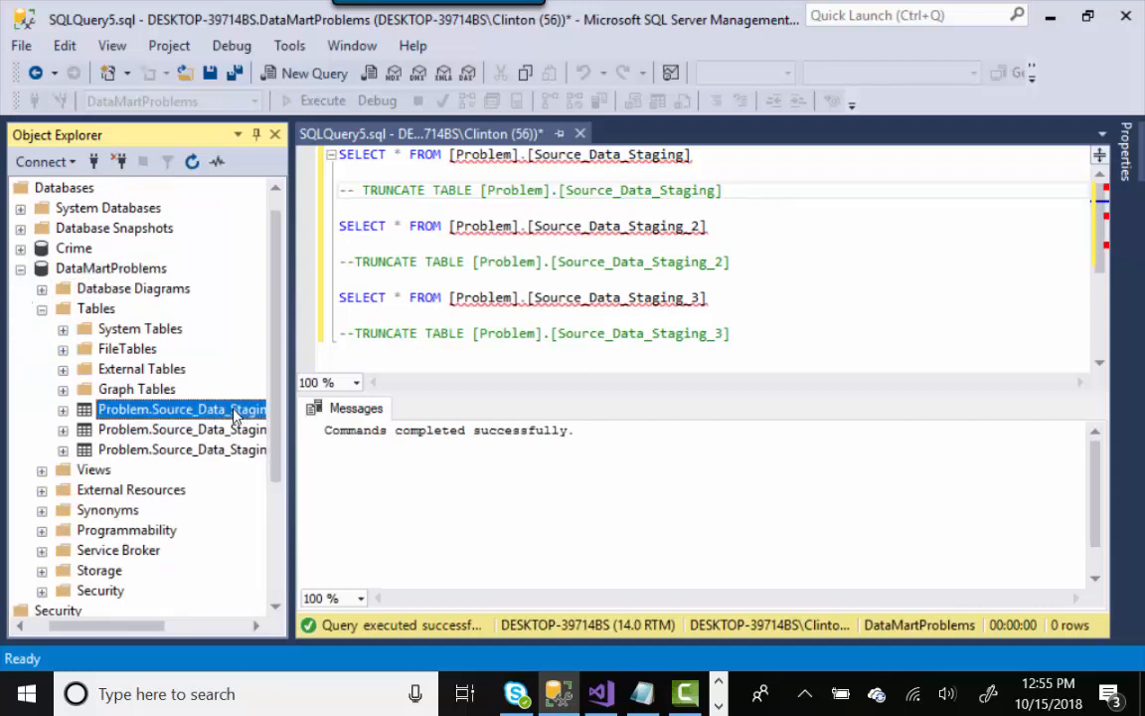
pyautogui.moveTo(112, 627); pyautogui.dragTo(161, 624)
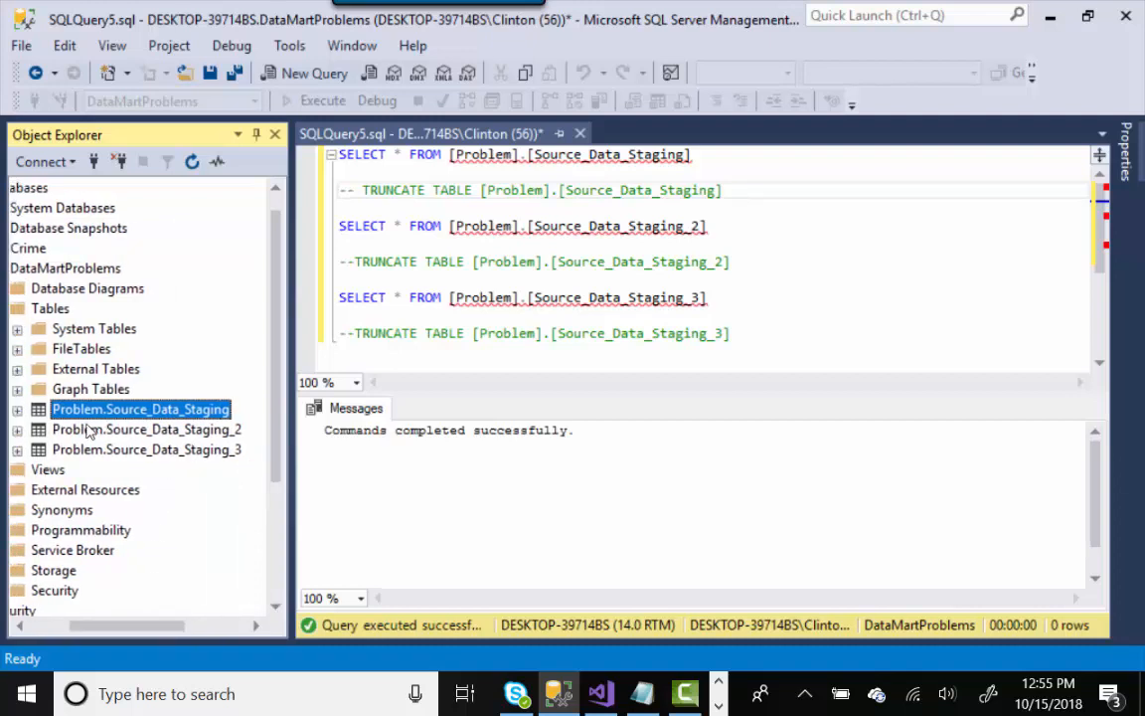
pyautogui.click(17, 411)
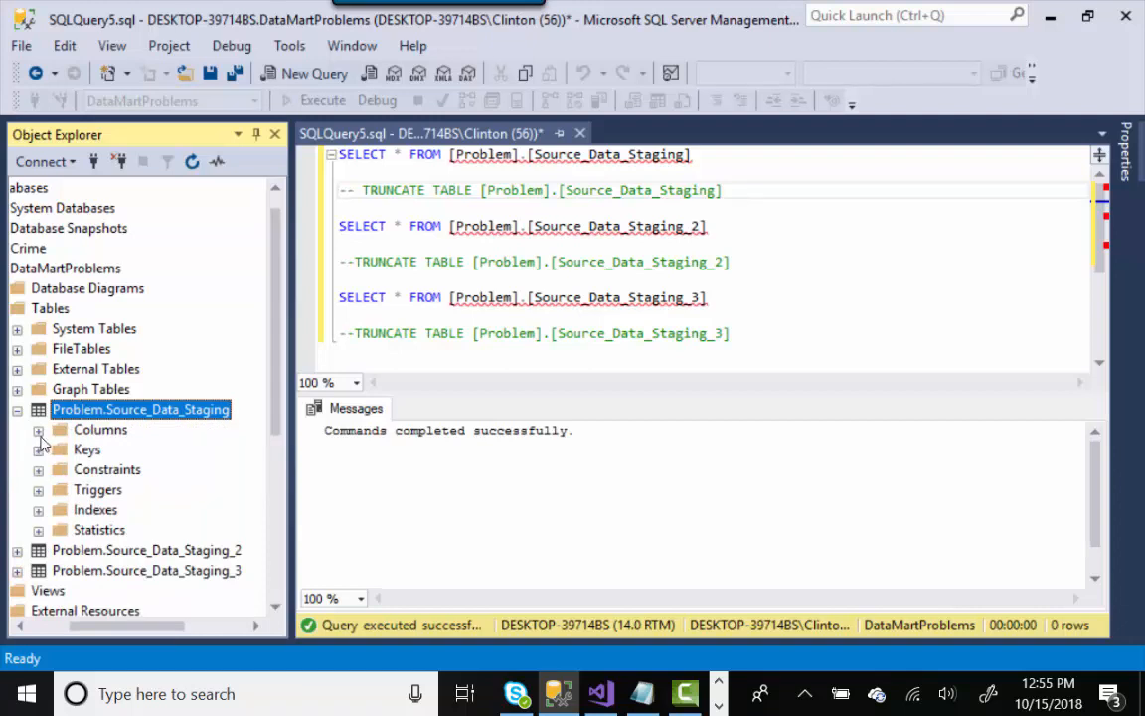
pyautogui.click(39, 432)
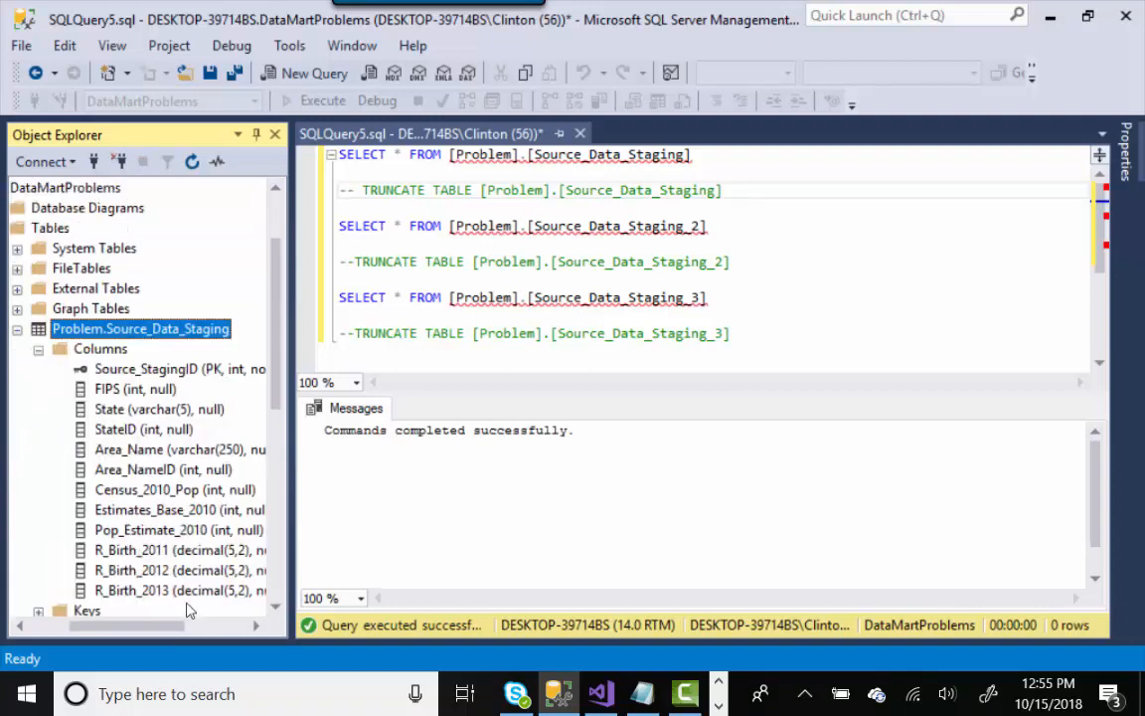
pyautogui.moveTo(274, 396); pyautogui.dragTo(274, 404)
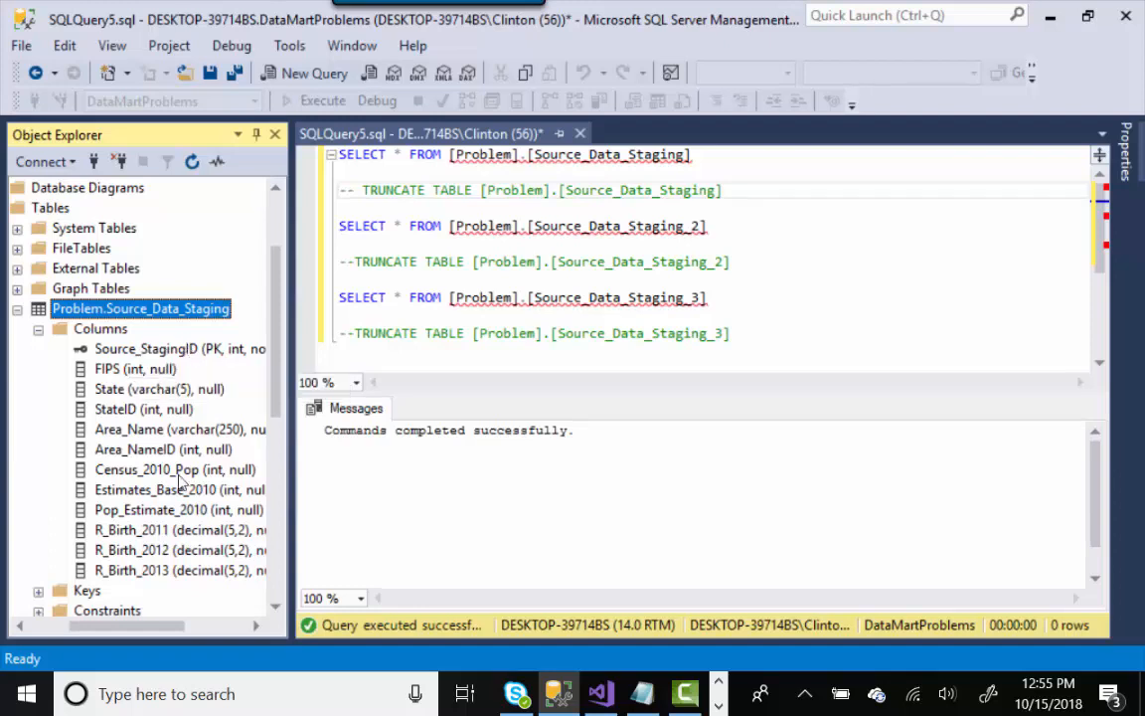
pyautogui.moveTo(151, 626); pyautogui.dragTo(175, 626)
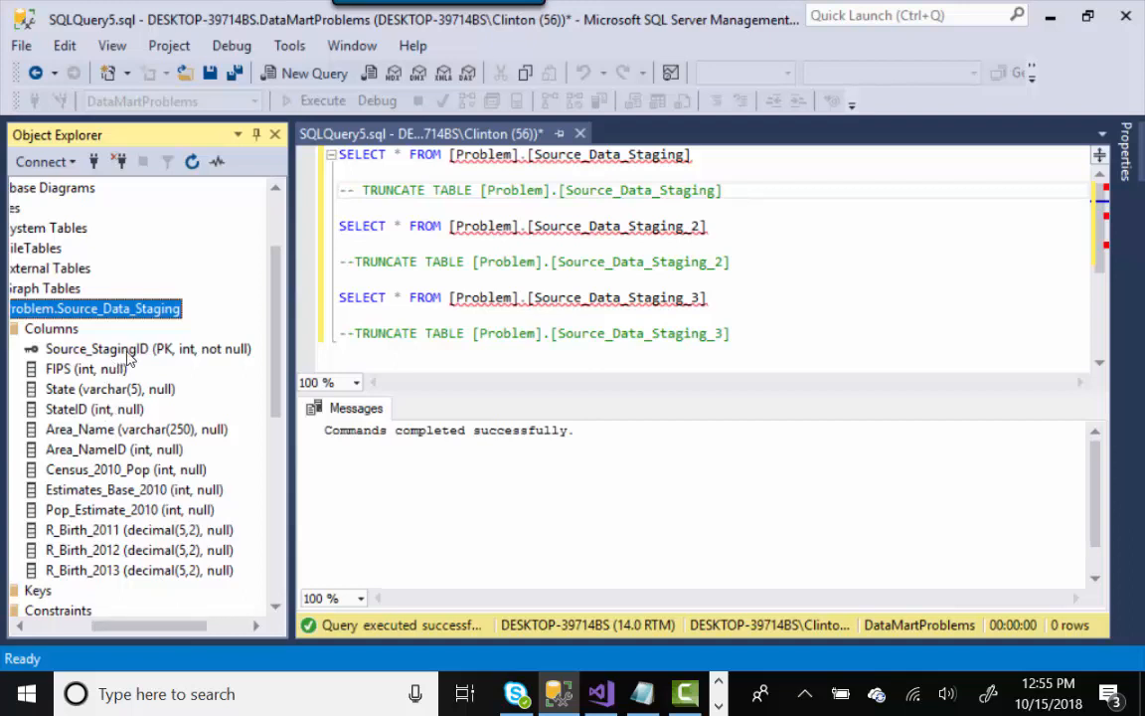
pyautogui.click(98, 374)
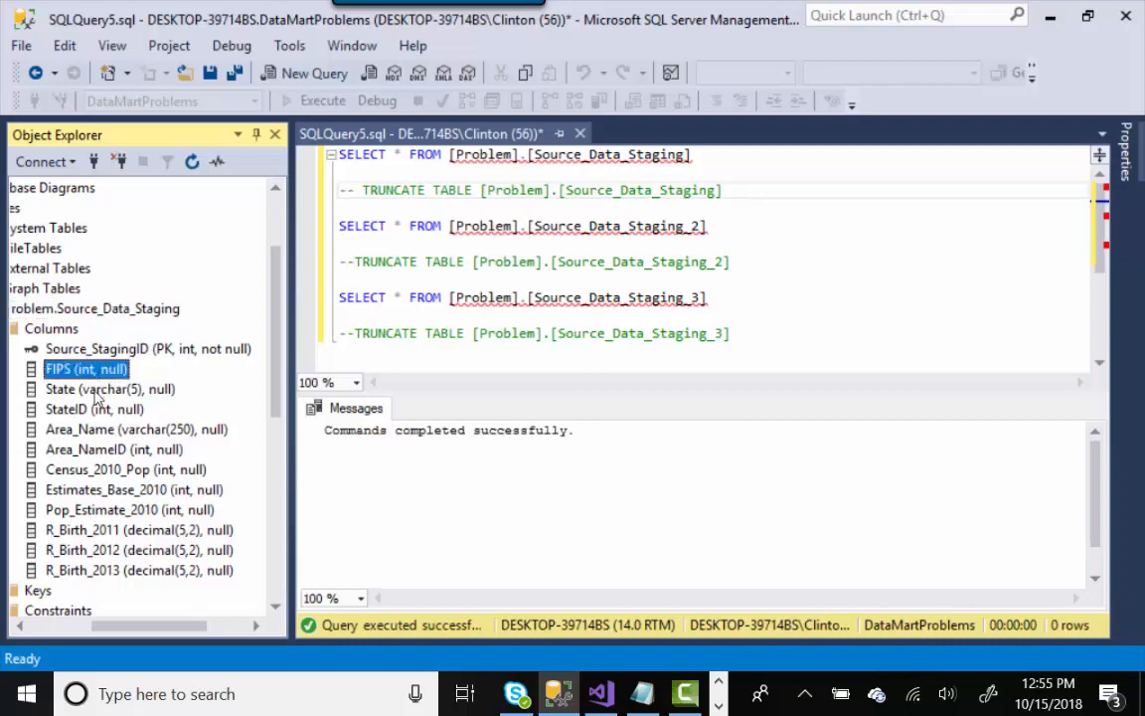
pyautogui.click(95, 391)
pyautogui.click(92, 411)
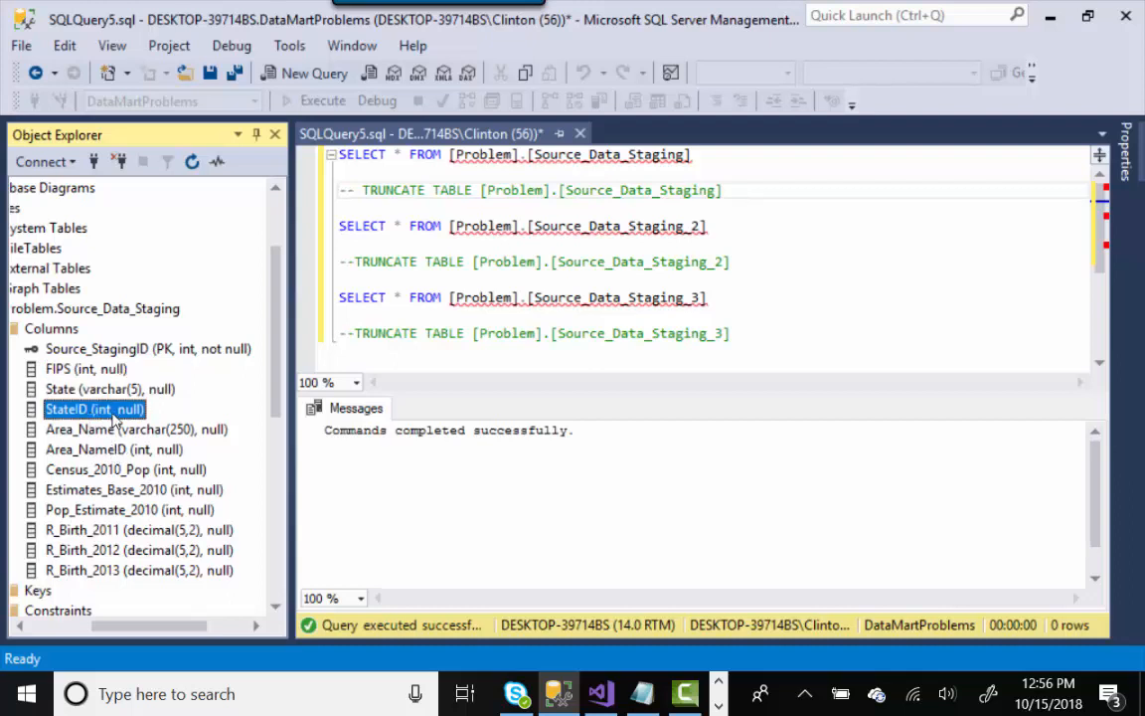
pyautogui.press('Down')
pyautogui.press('Down')
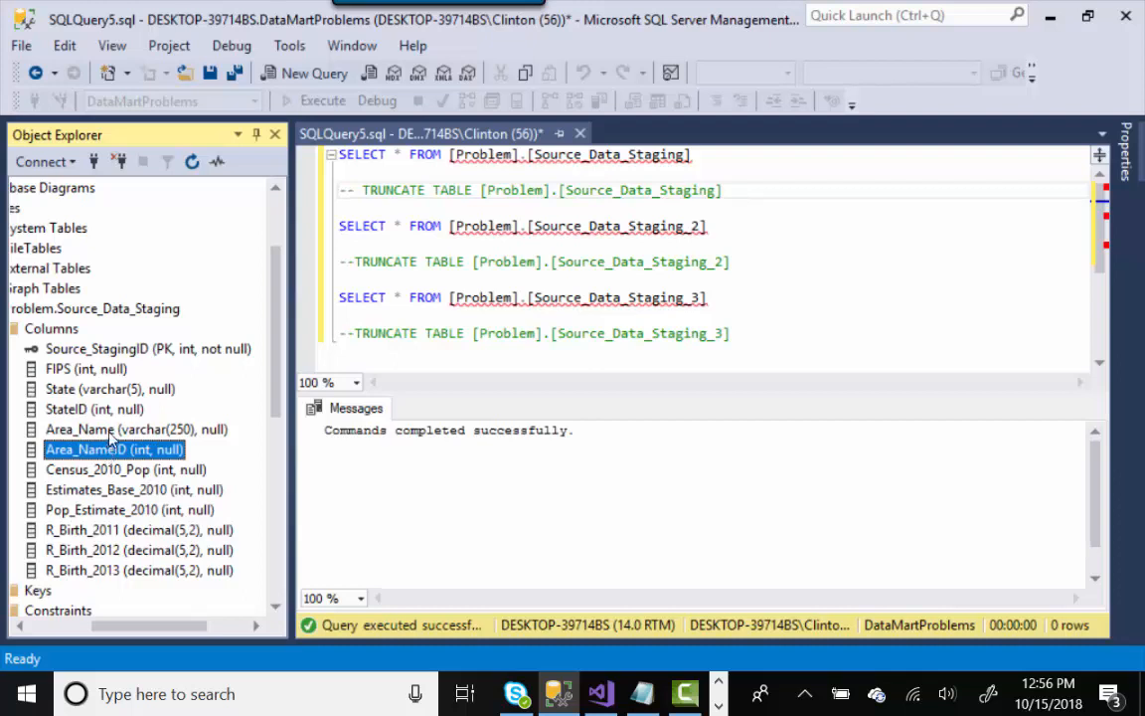
pyautogui.click(74, 393)
pyautogui.click(95, 414)
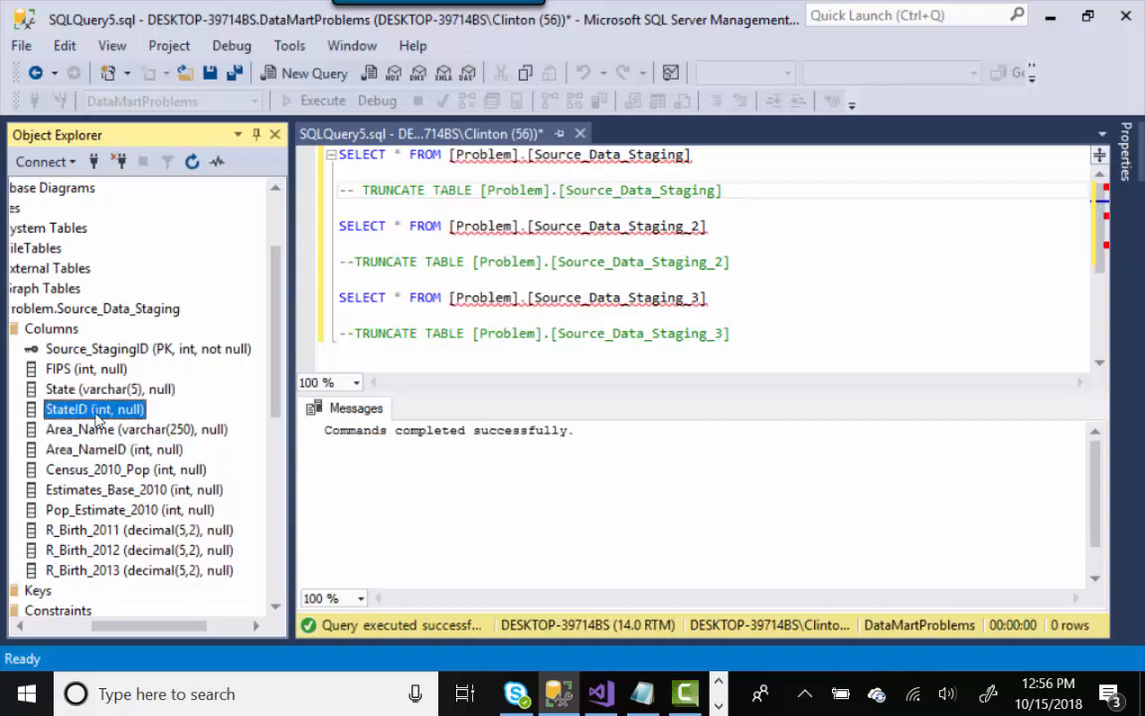
pyautogui.click(110, 451)
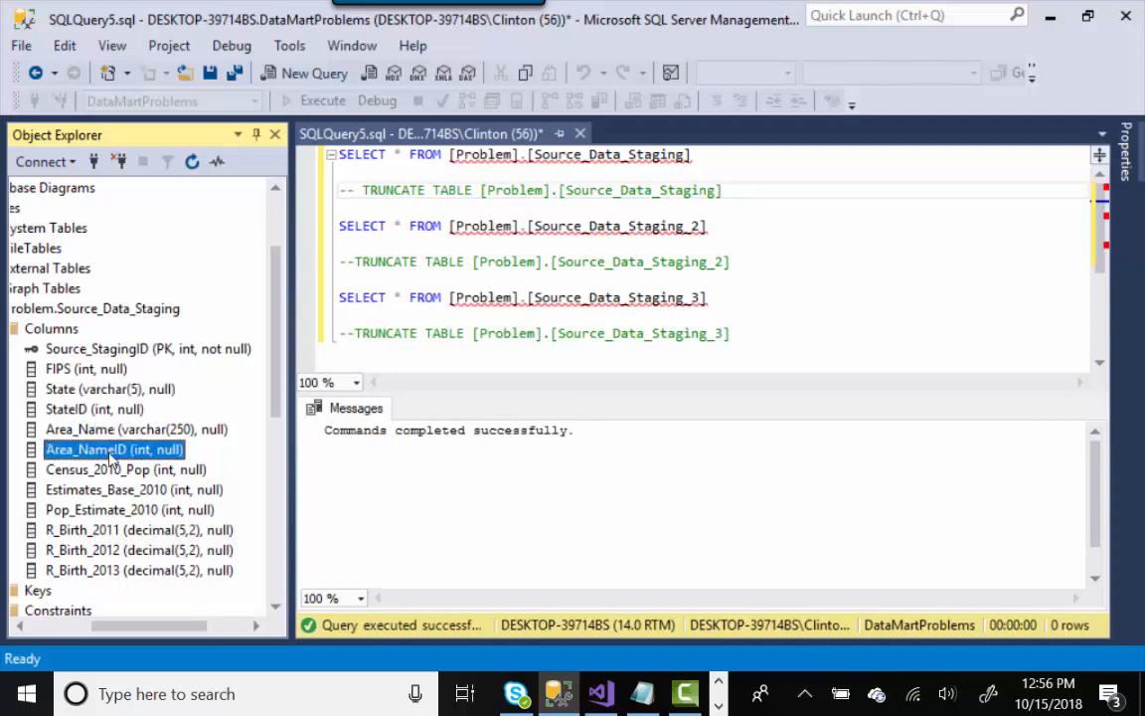
pyautogui.click(101, 429)
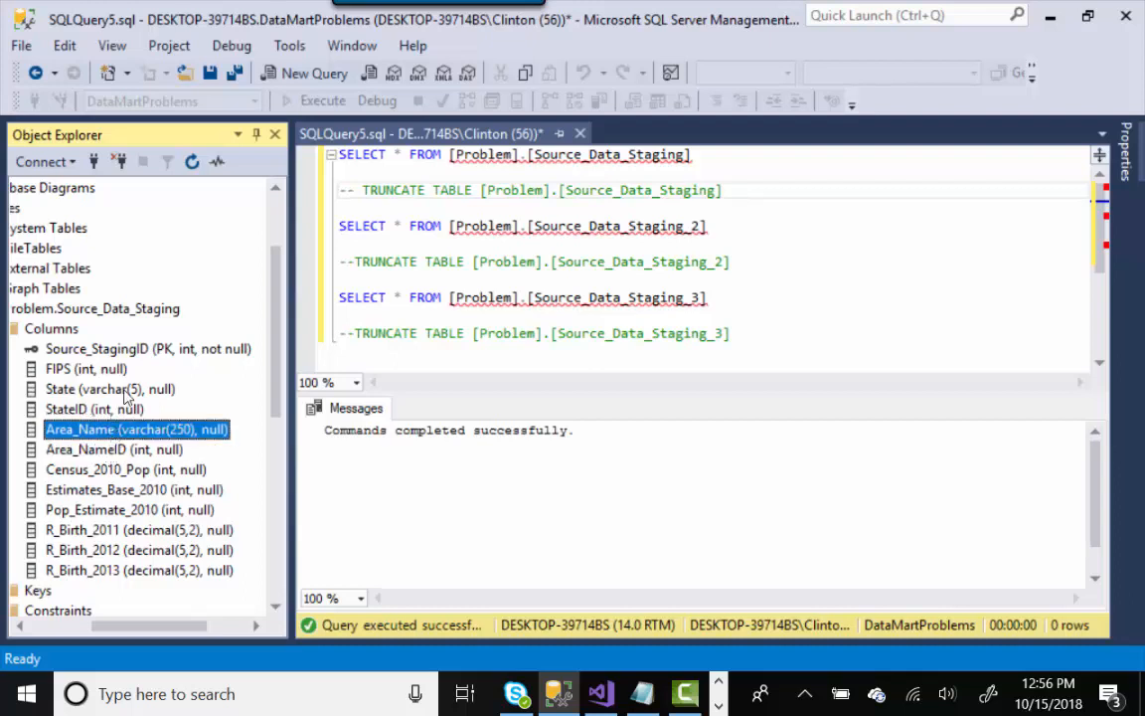
pyautogui.click(127, 394)
pyautogui.click(122, 409)
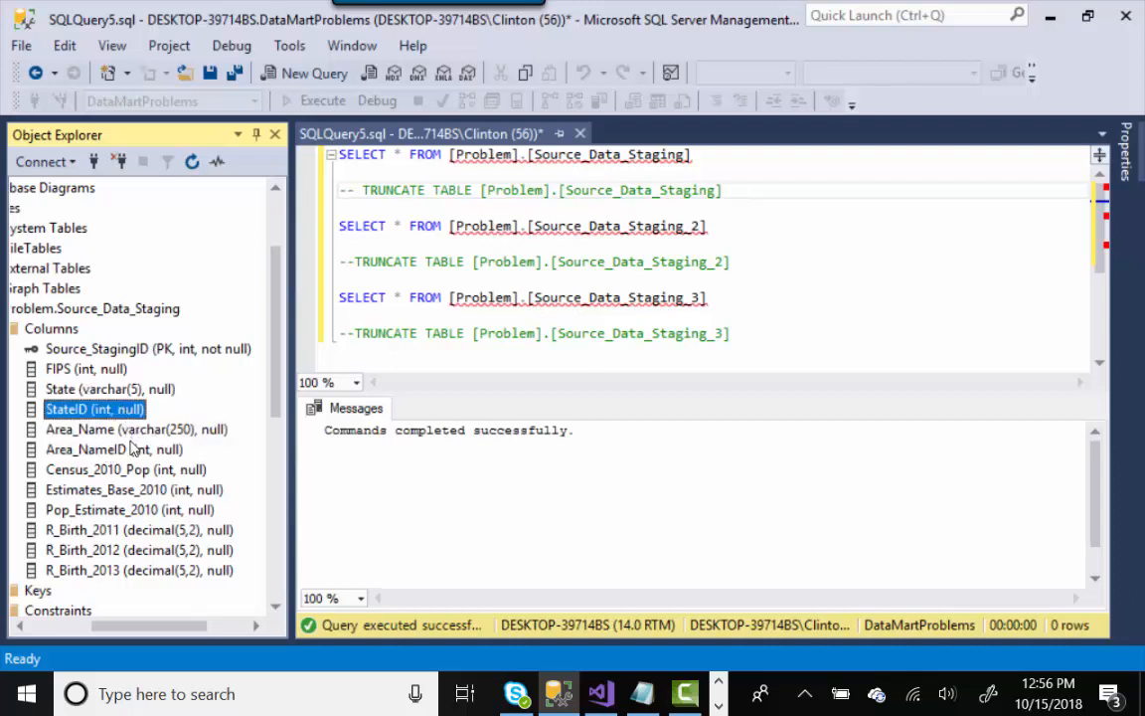
pyautogui.click(129, 449)
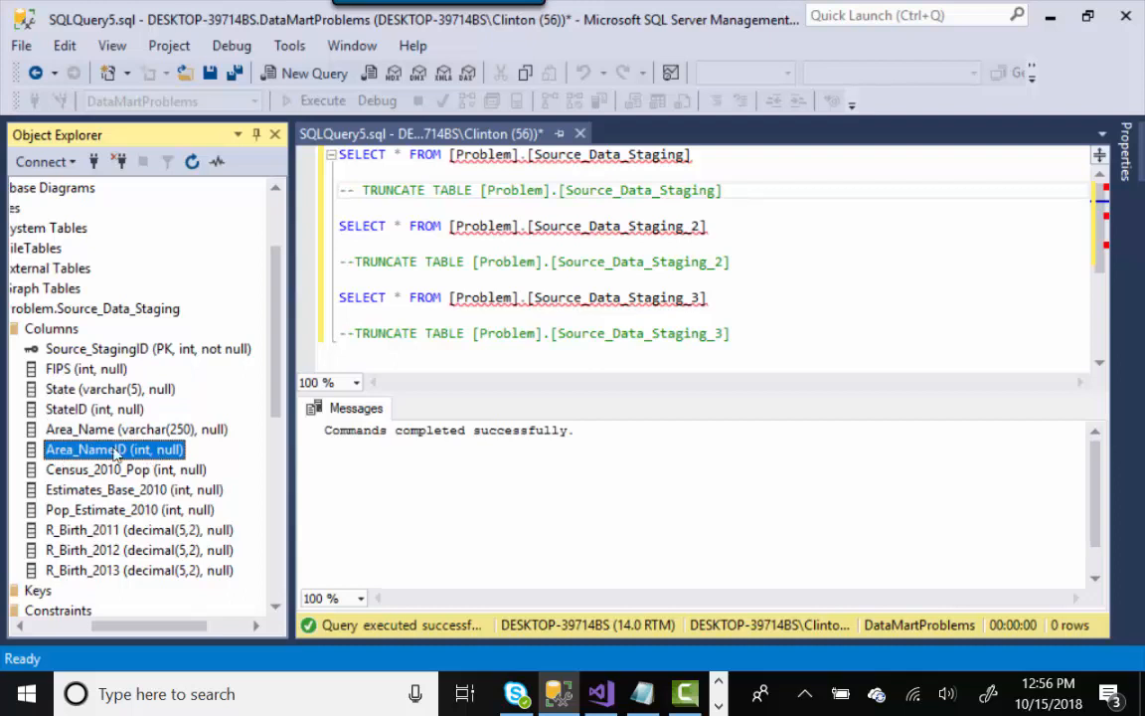
pyautogui.click(115, 409)
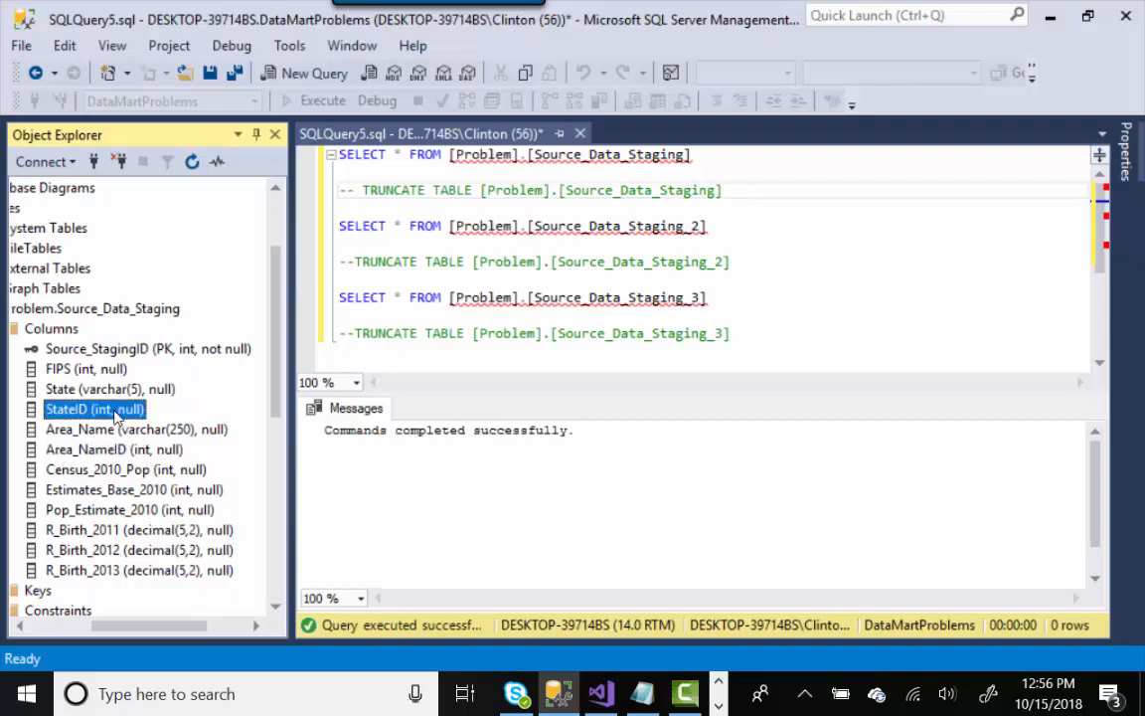
pyautogui.click(105, 449)
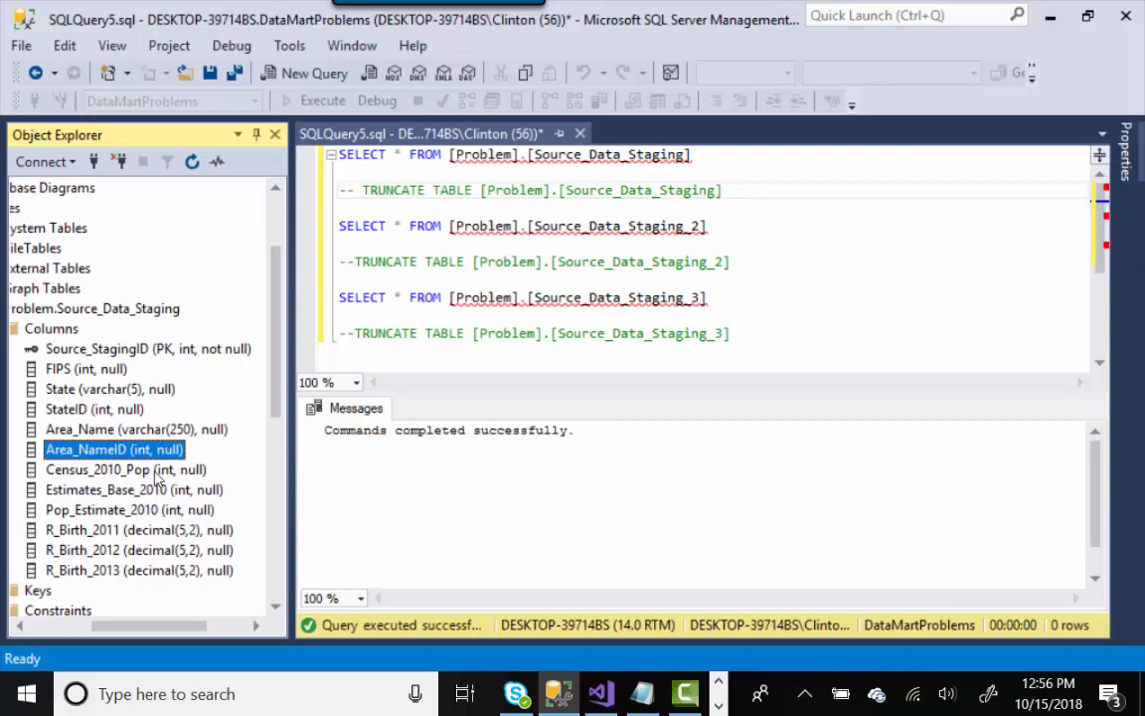
pyautogui.click(157, 473)
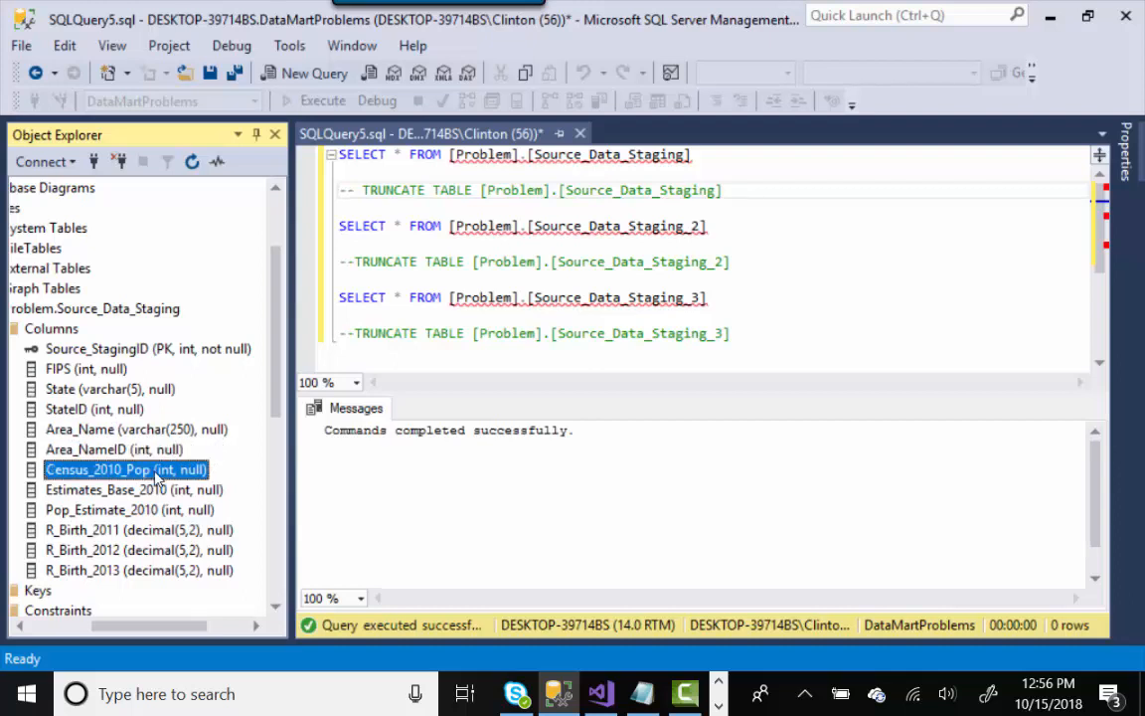
pyautogui.click(125, 510)
pyautogui.click(139, 489)
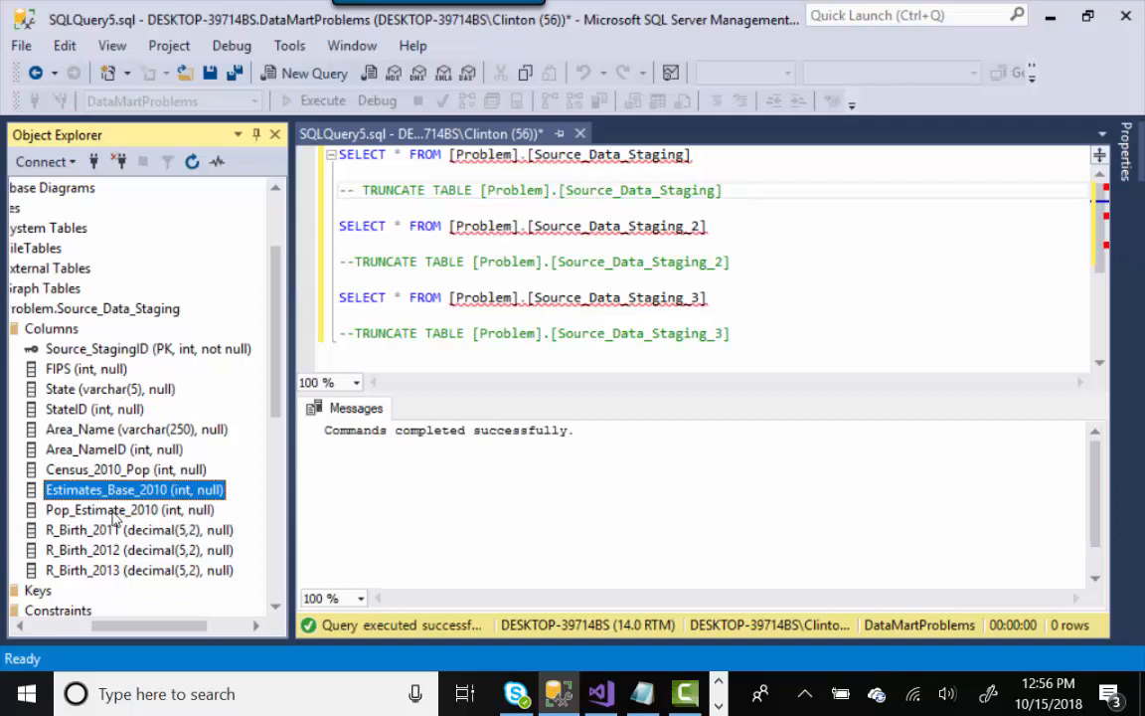
pyautogui.click(112, 532)
pyautogui.click(106, 551)
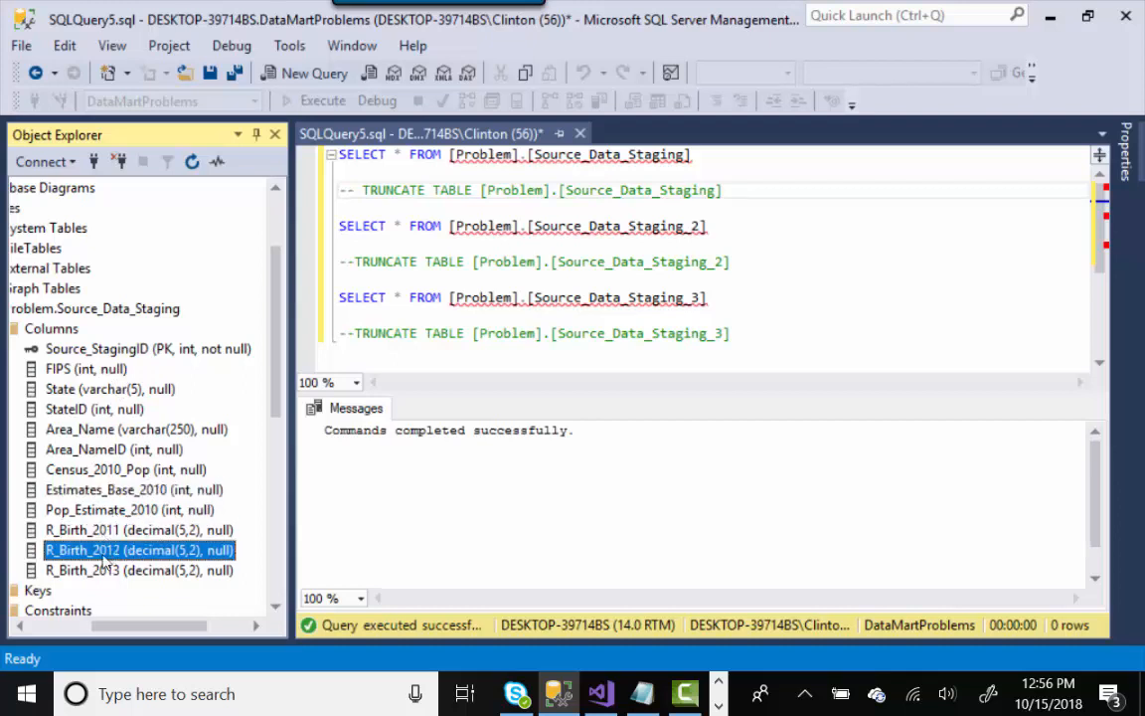
pyautogui.click(107, 571)
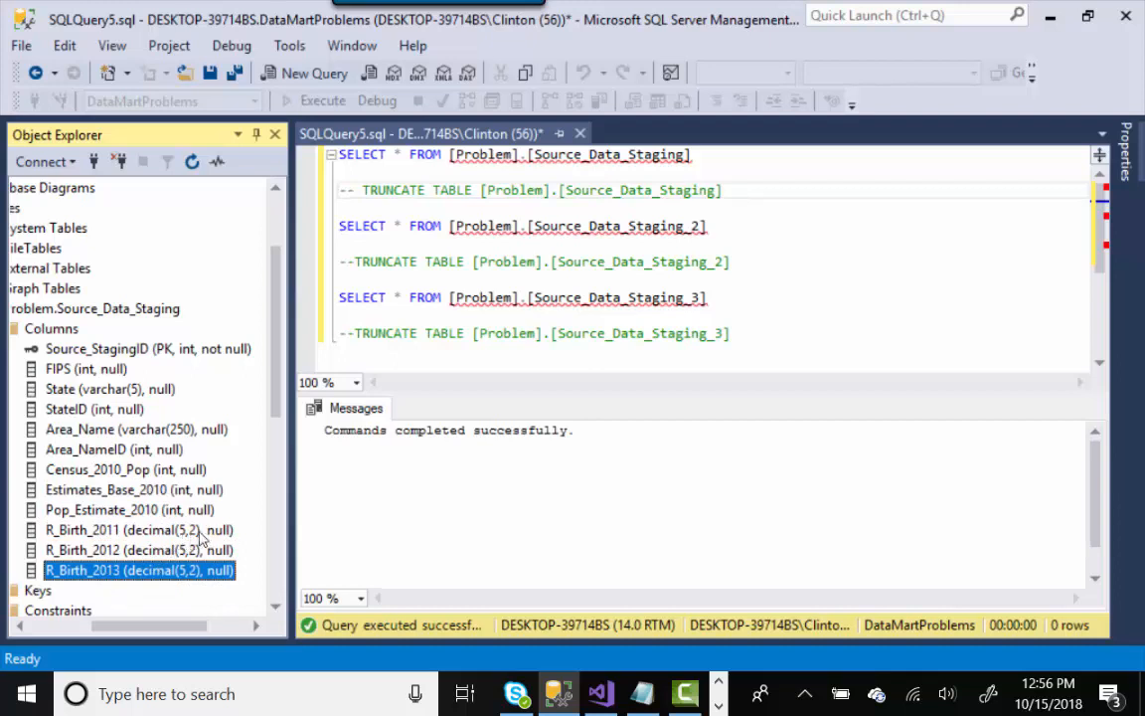
pyautogui.click(123, 389)
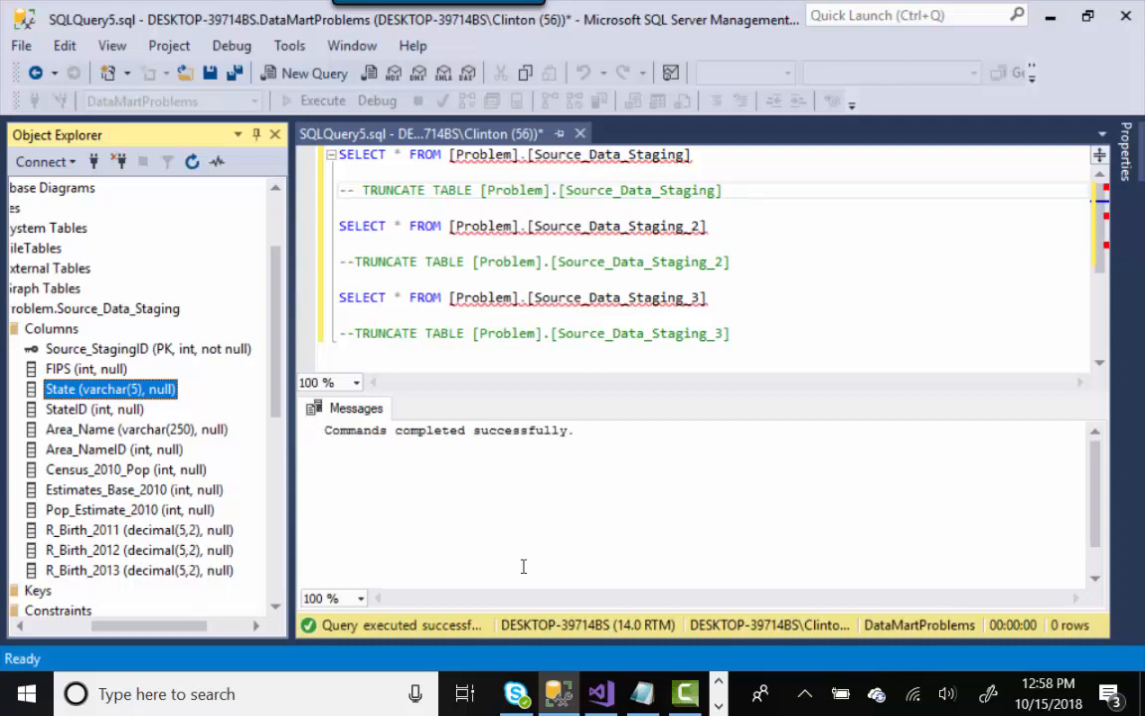
pyautogui.click(600, 696)
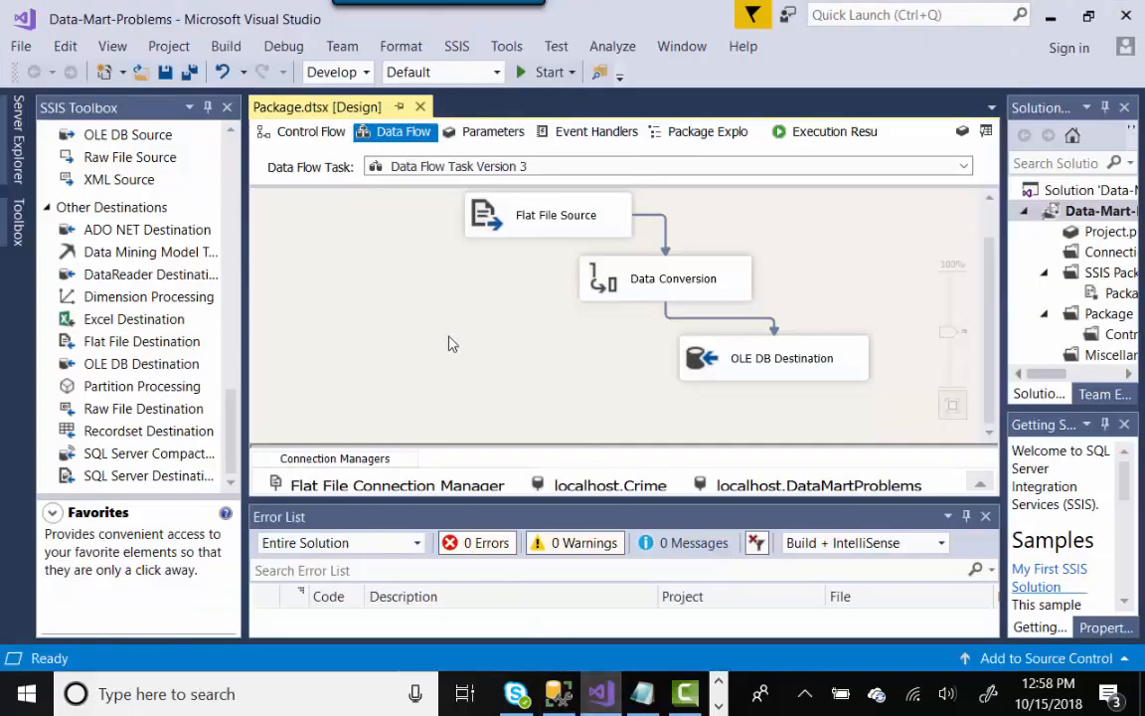
pyautogui.click(291, 131)
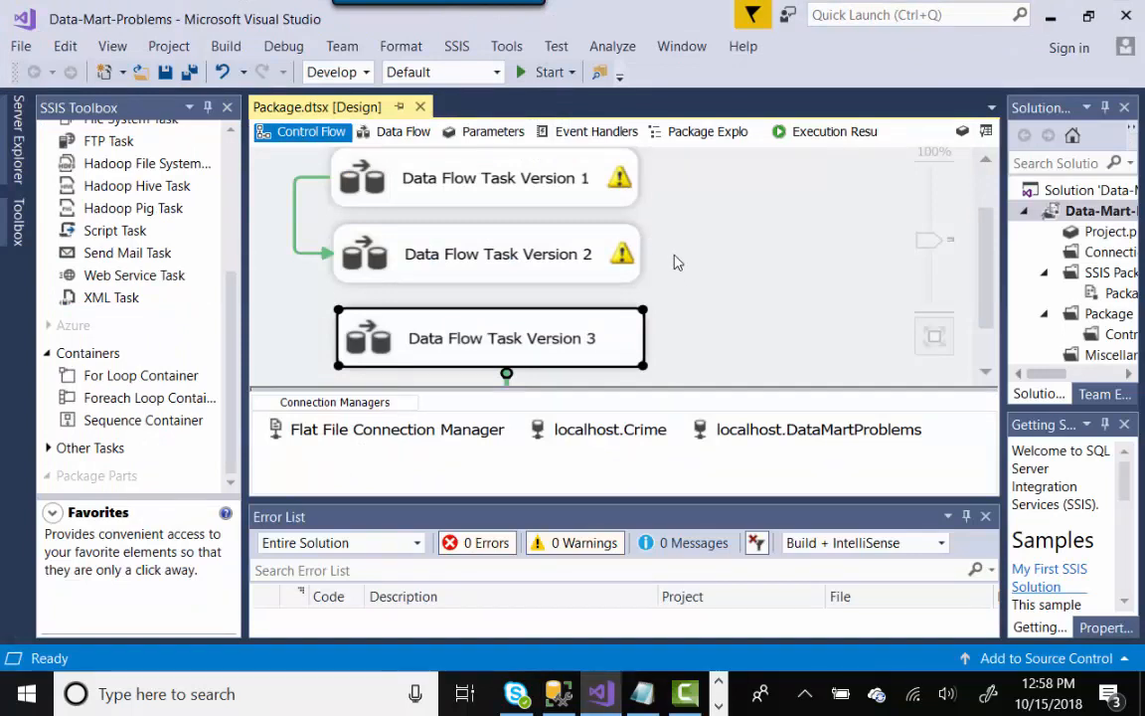
pyautogui.click(543, 201)
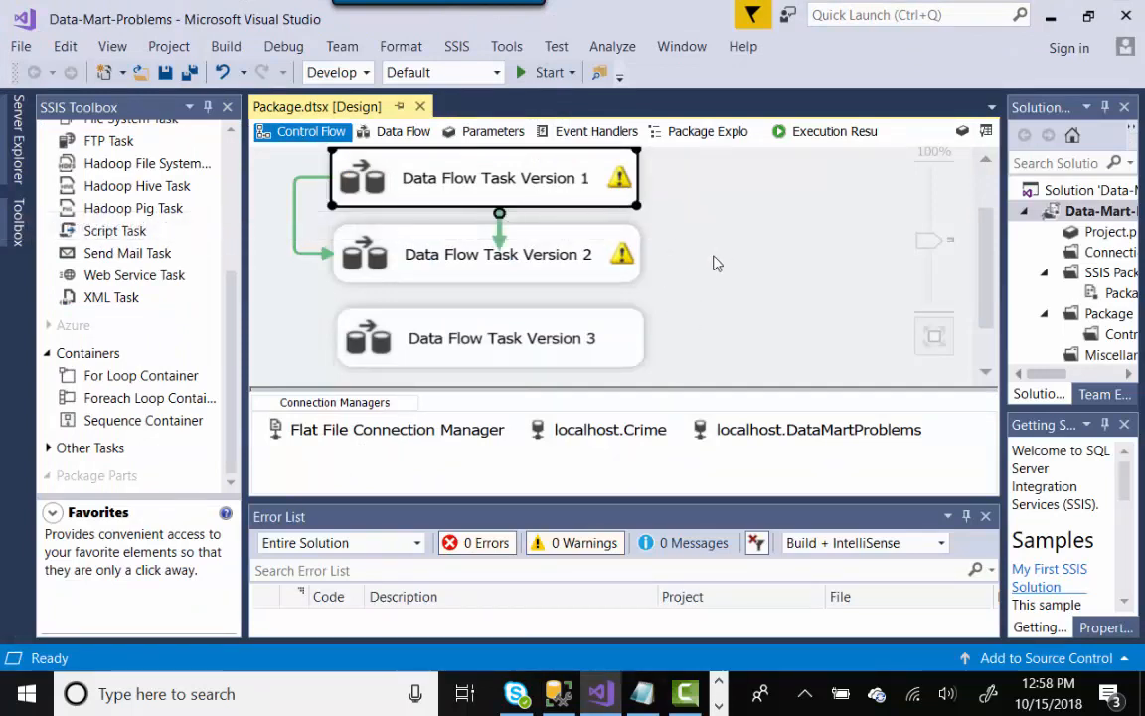
pyautogui.click(626, 333)
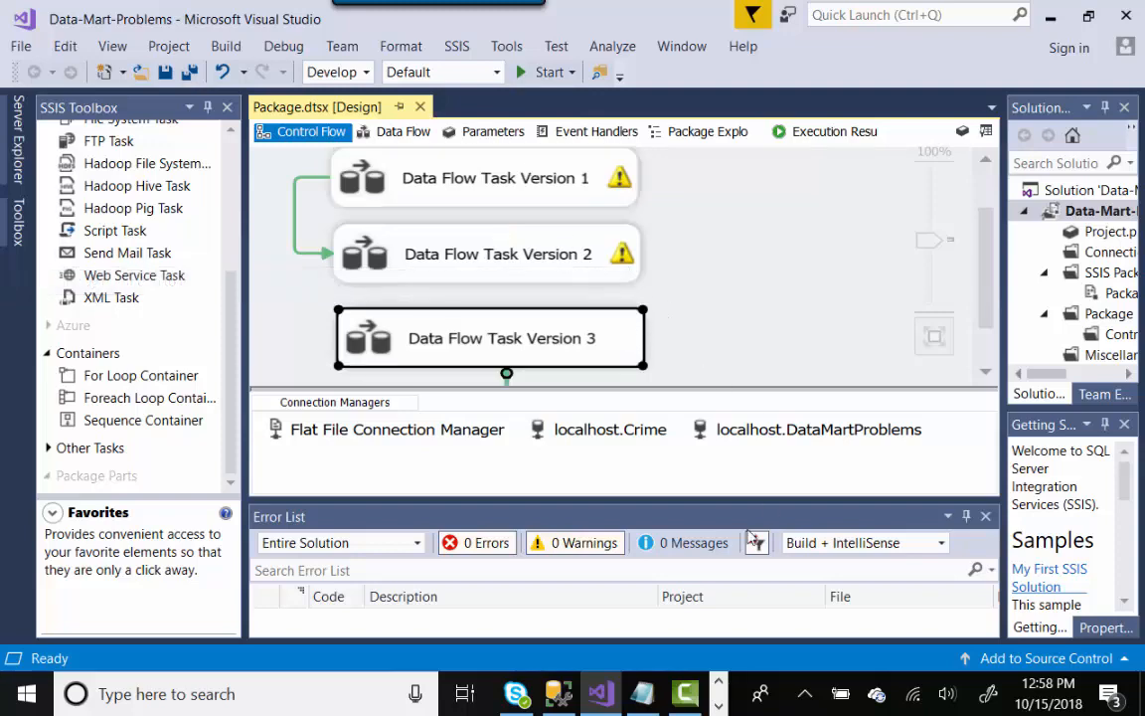
pyautogui.click(556, 699)
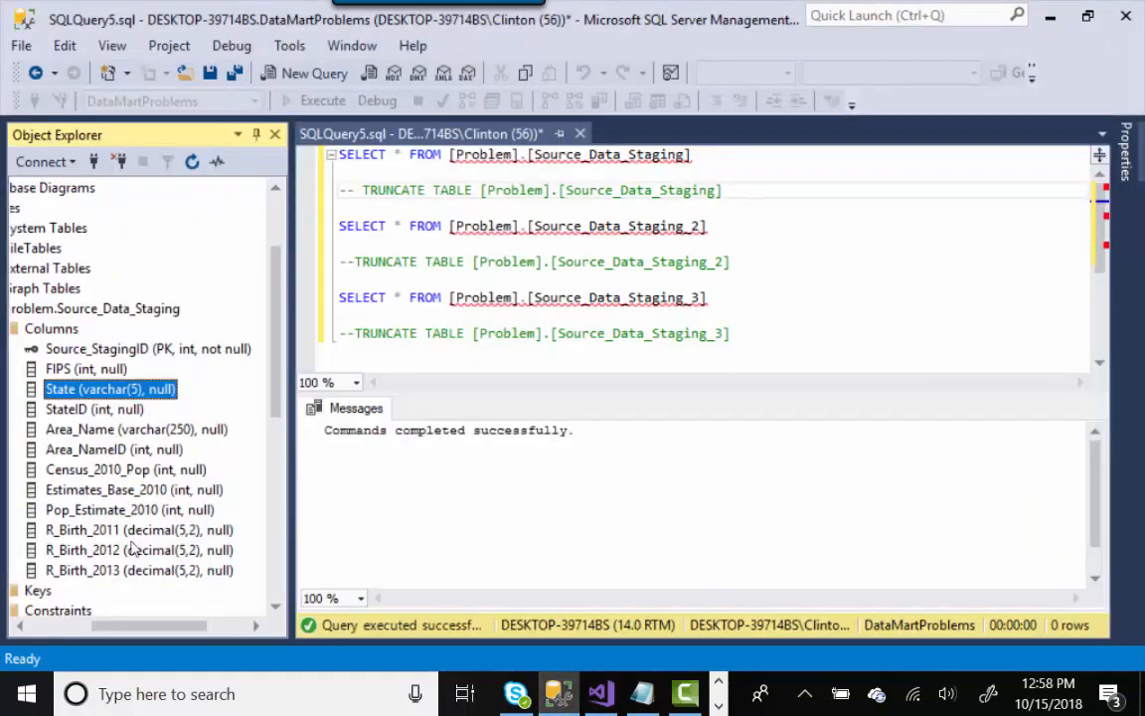
# - Collapse Problem.Source_Data_Staging and review the Source_Data_Staging_2 column list
pyautogui.moveTo(117, 628); pyautogui.dragTo(45, 628)
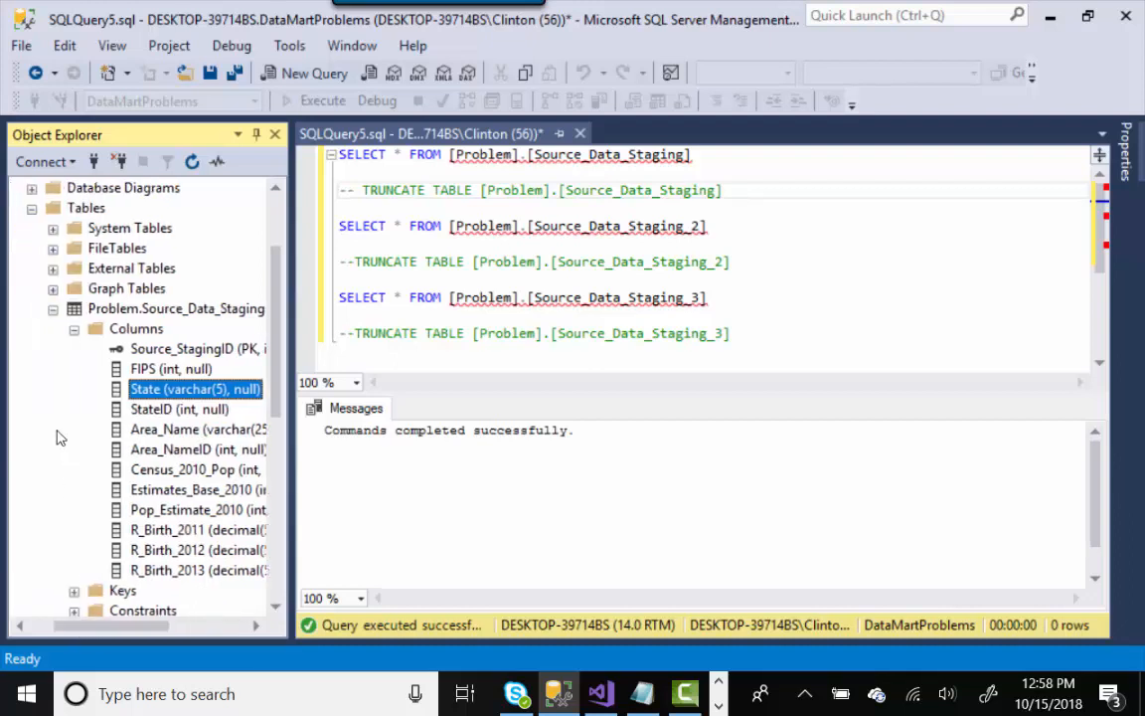
pyautogui.click(53, 309)
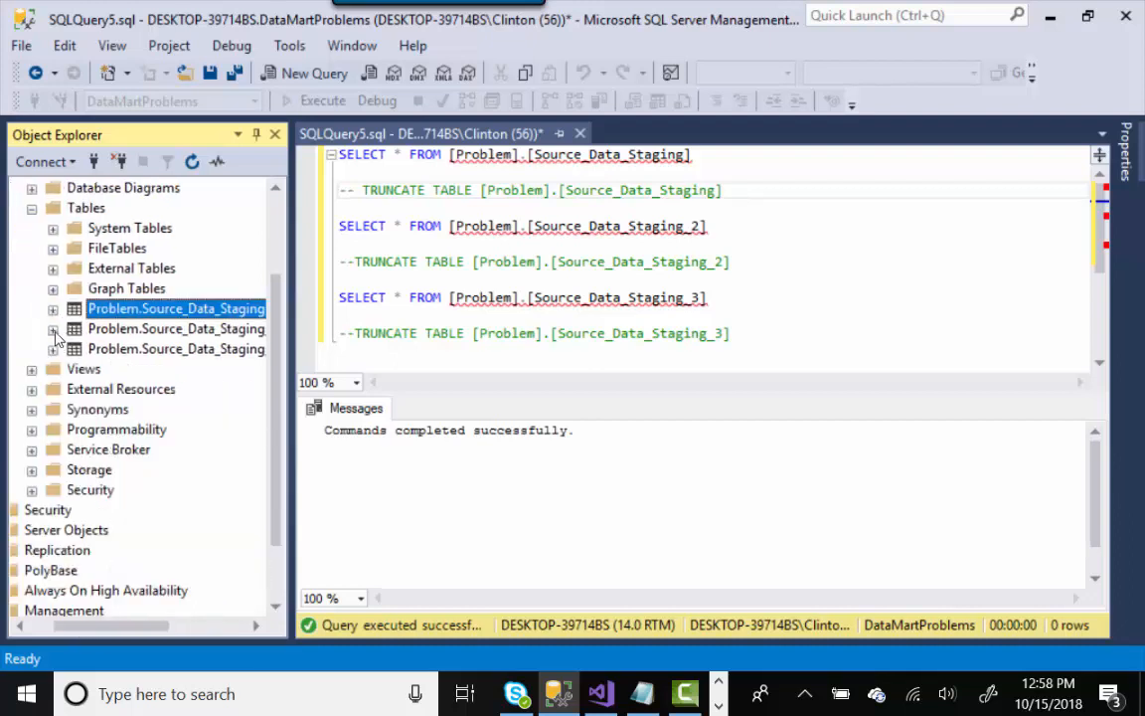
pyautogui.click(52, 330)
pyautogui.click(73, 349)
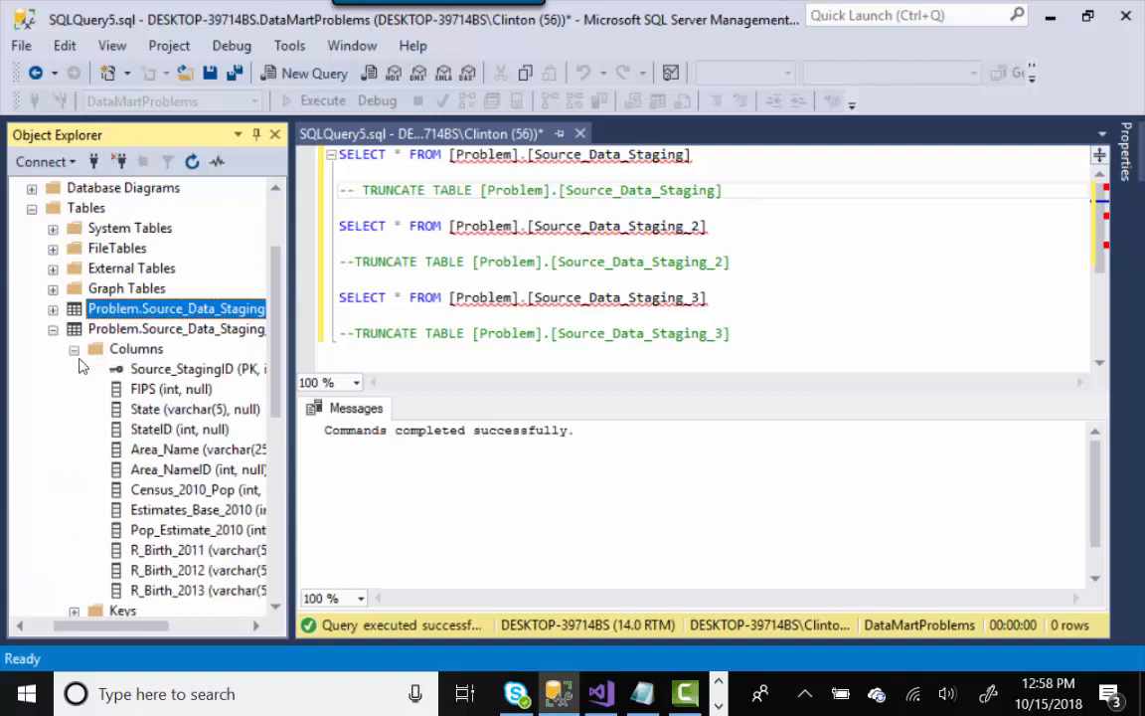
pyautogui.moveTo(149, 625); pyautogui.dragTo(179, 627)
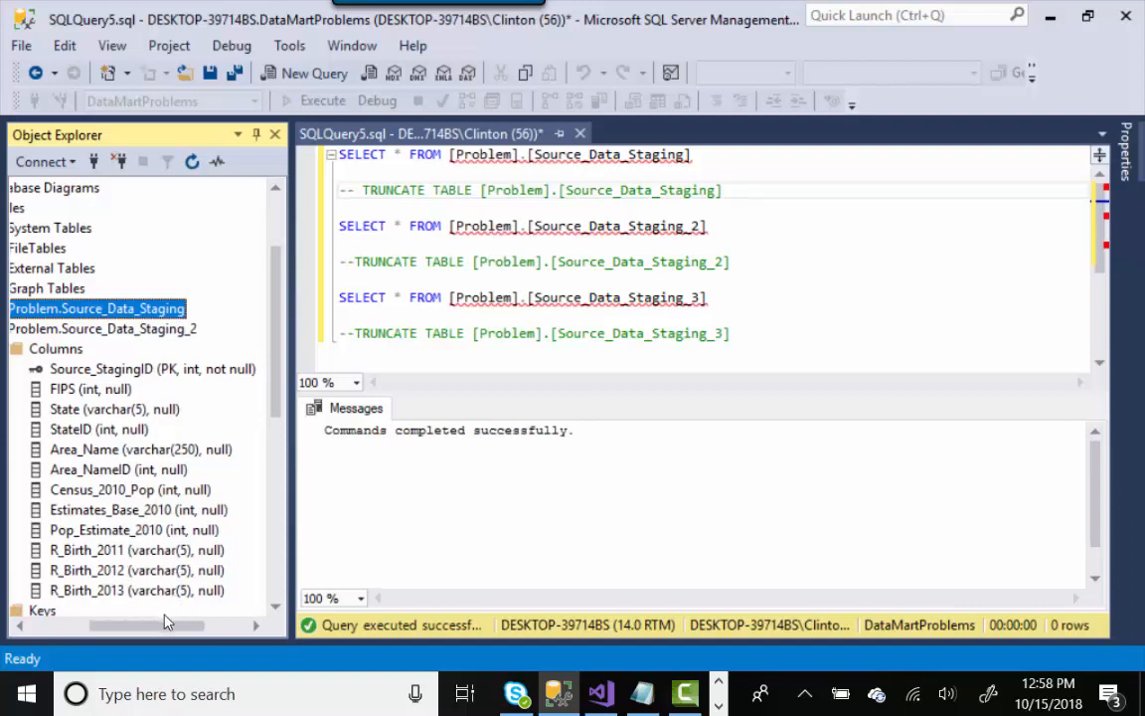
pyautogui.moveTo(160, 628); pyautogui.dragTo(138, 631)
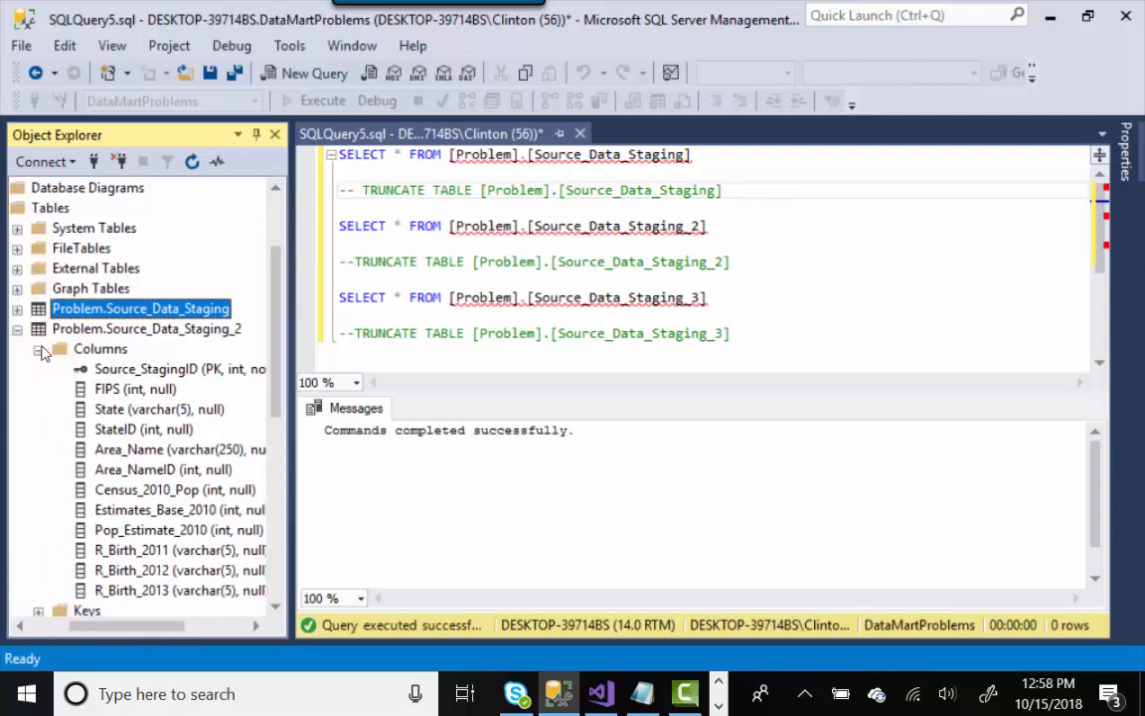
pyautogui.click(38, 349)
pyautogui.click(17, 329)
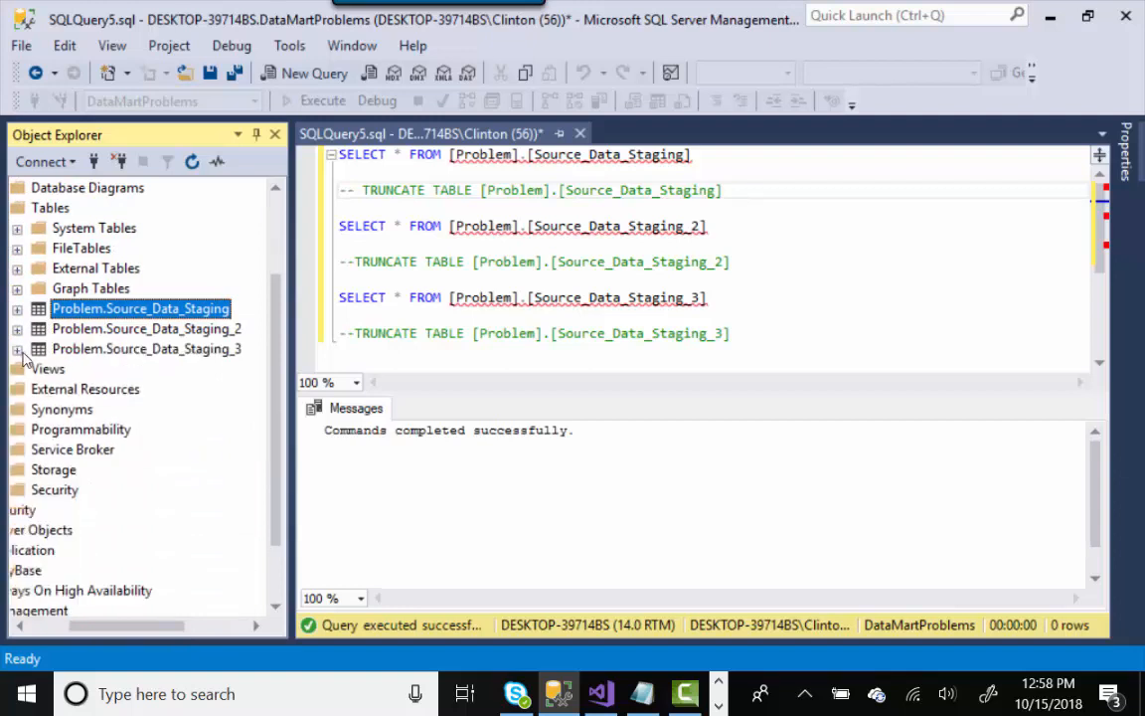
# - Review the Source_Data_Staging_3 columns, then collapse its tree
pyautogui.click(17, 348)
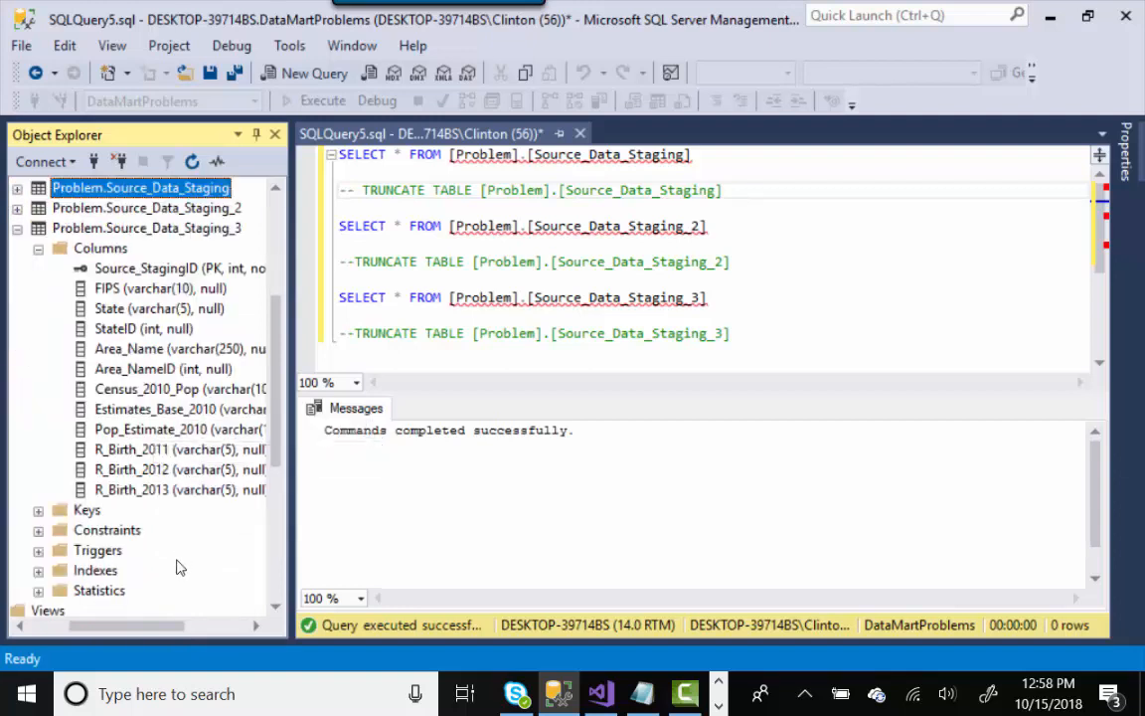
pyautogui.moveTo(177, 627); pyautogui.dragTo(201, 629)
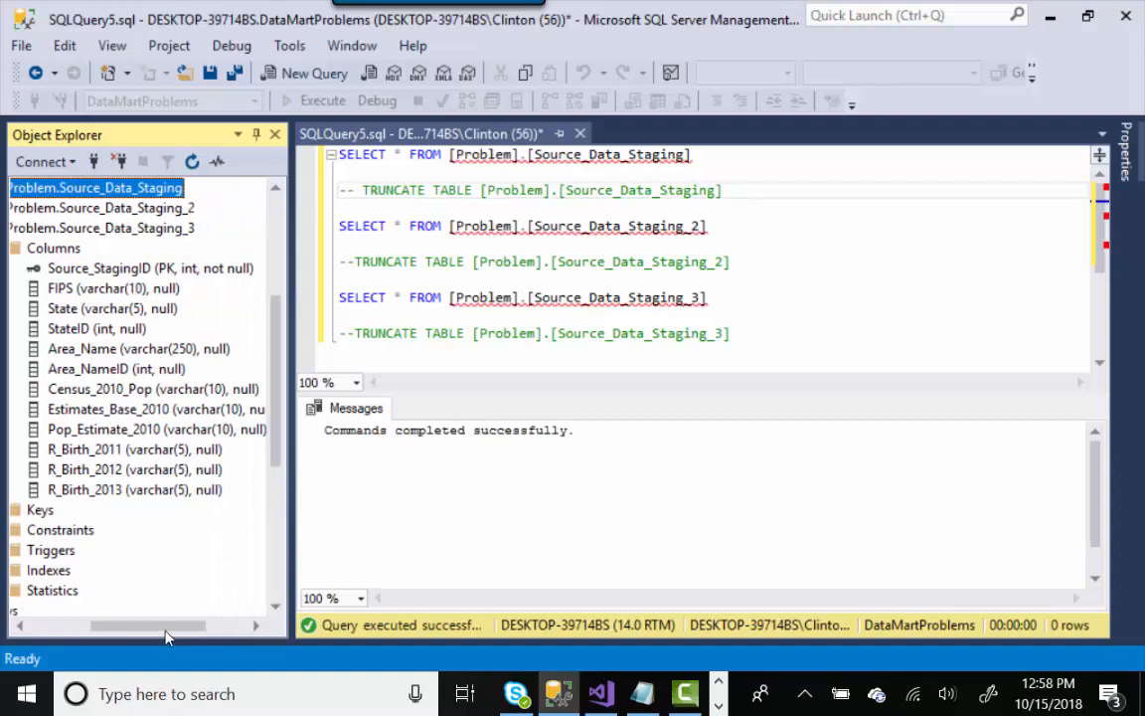
pyautogui.moveTo(159, 629); pyautogui.dragTo(97, 630)
pyautogui.click(126, 248)
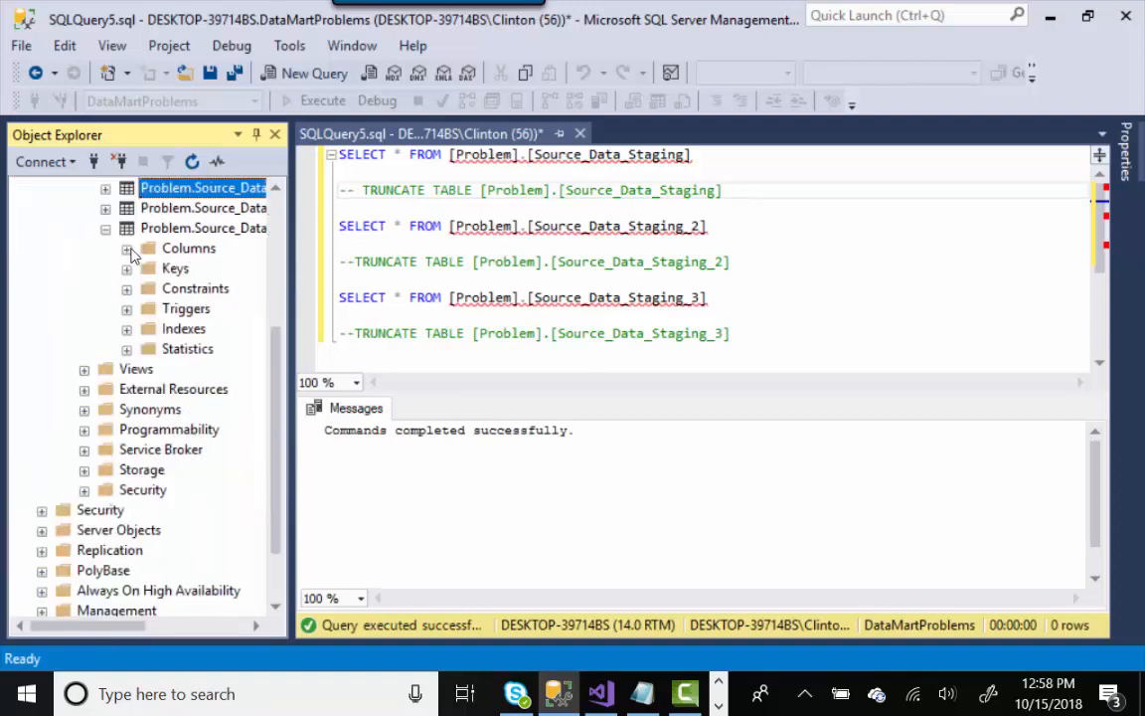
pyautogui.click(106, 227)
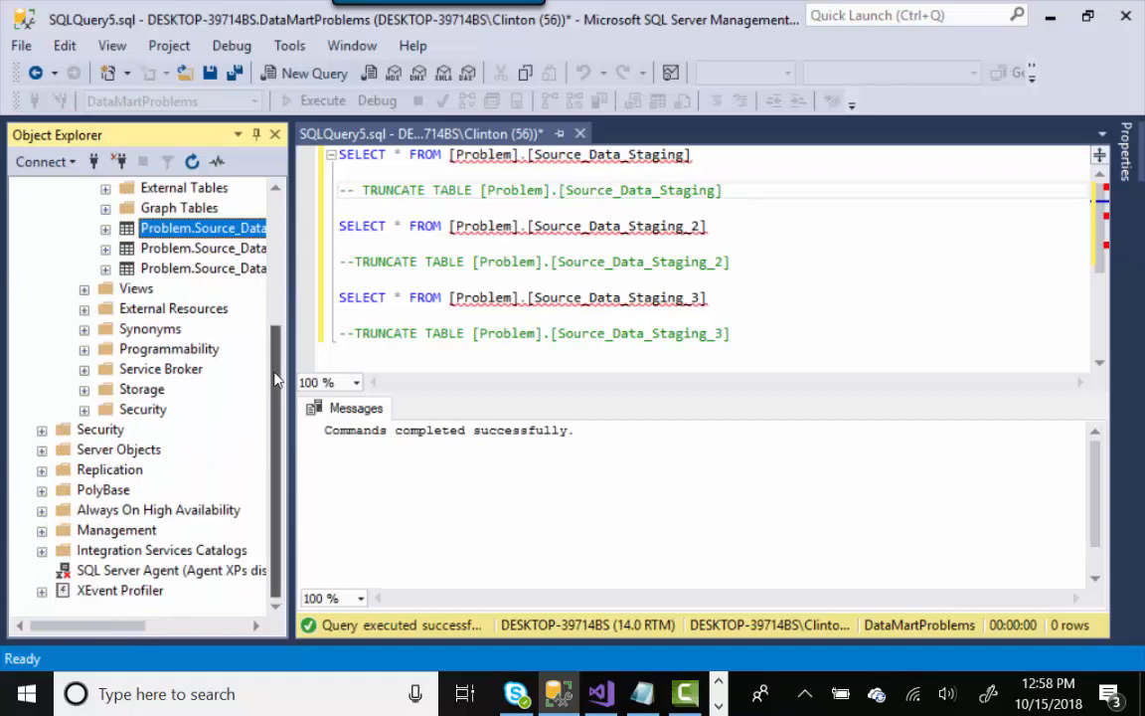
pyautogui.moveTo(274, 372); pyautogui.dragTo(282, 324)
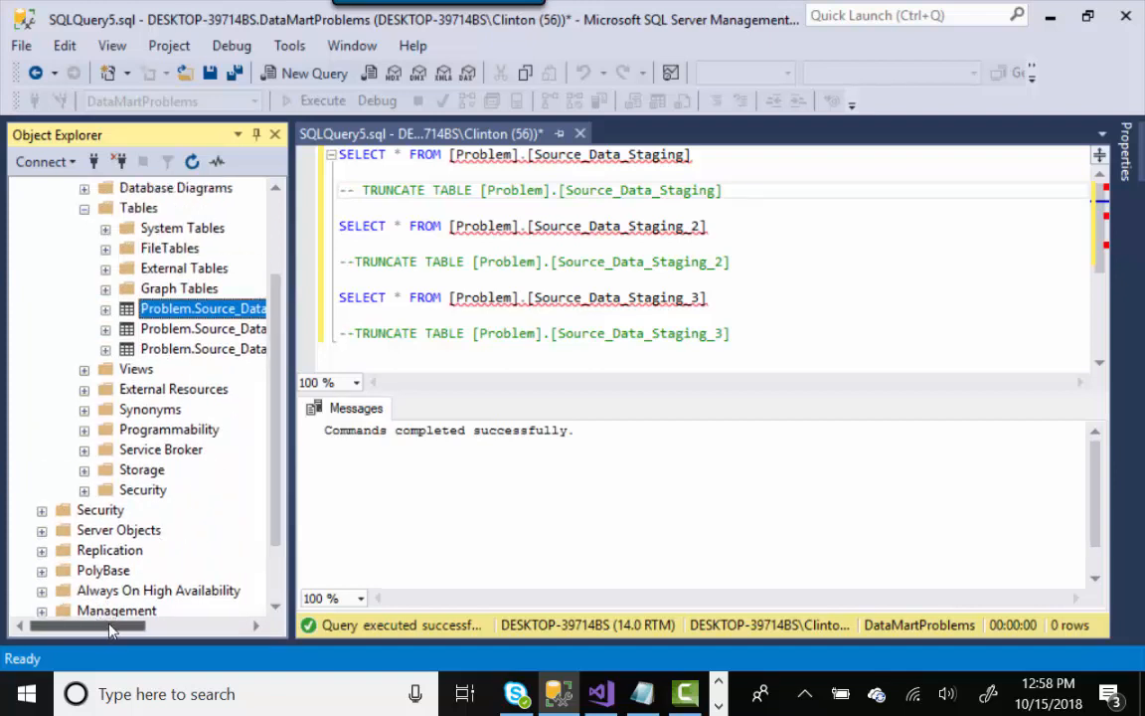
pyautogui.moveTo(100, 631); pyautogui.dragTo(131, 628)
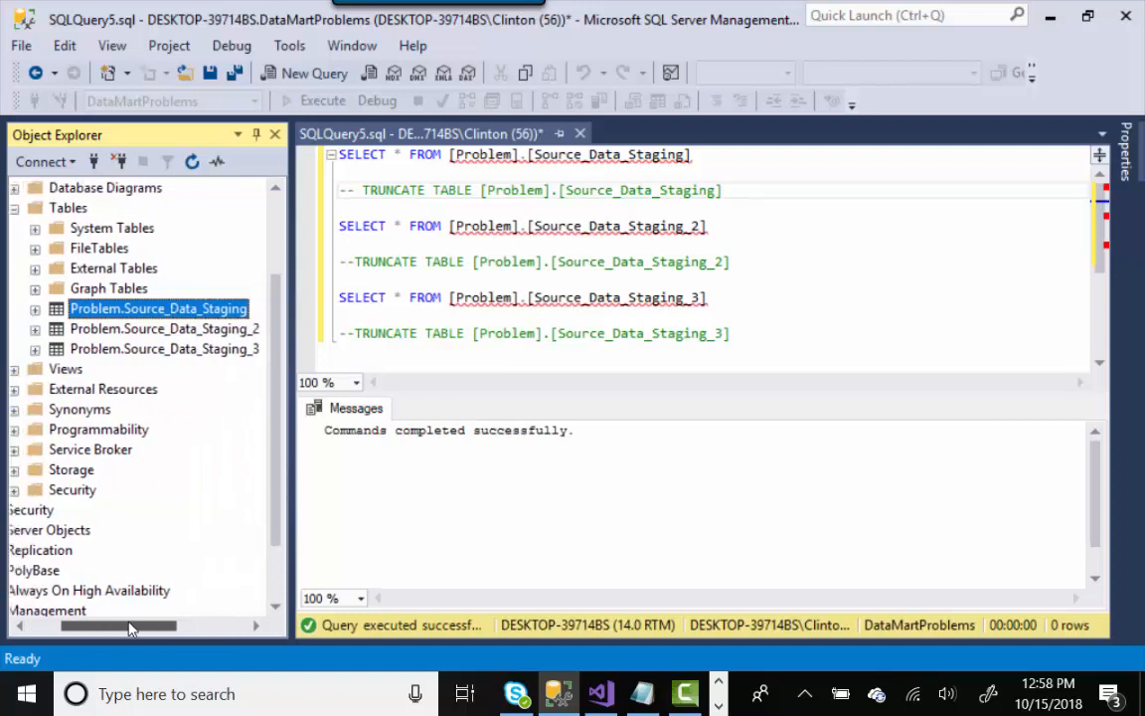
# - Run the Source_Data_Staging SELECT, confirming 0 rows, and switch back to Visual Studio
pyautogui.click(542, 155)
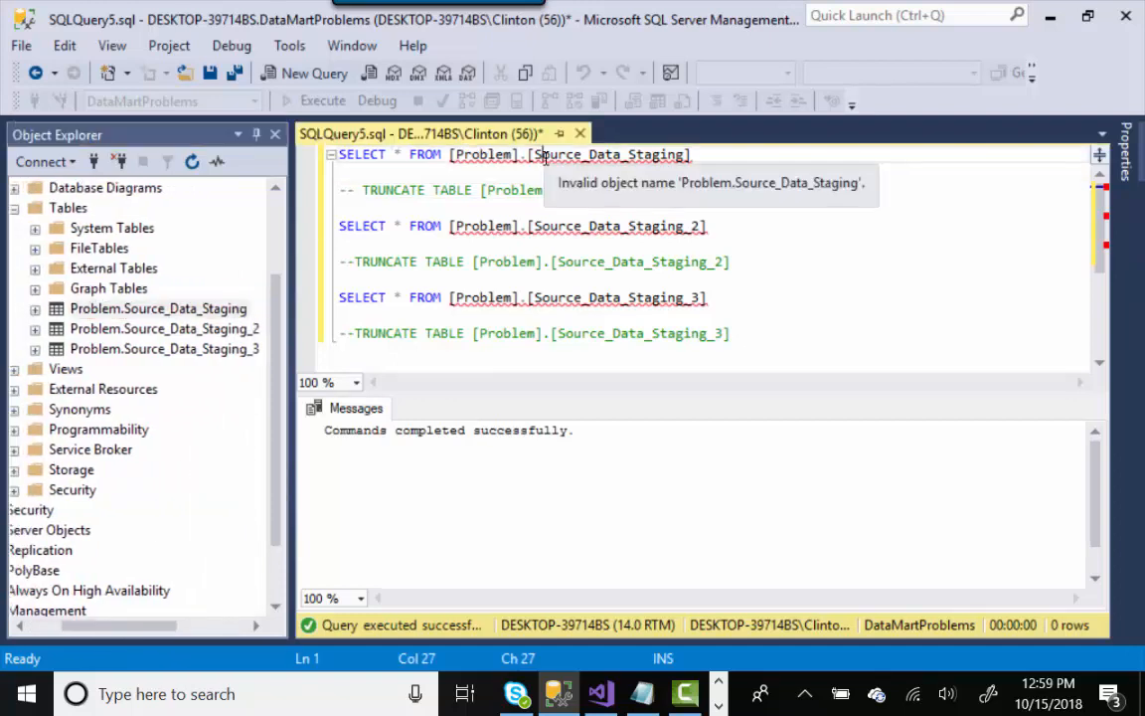
pyautogui.click(452, 174)
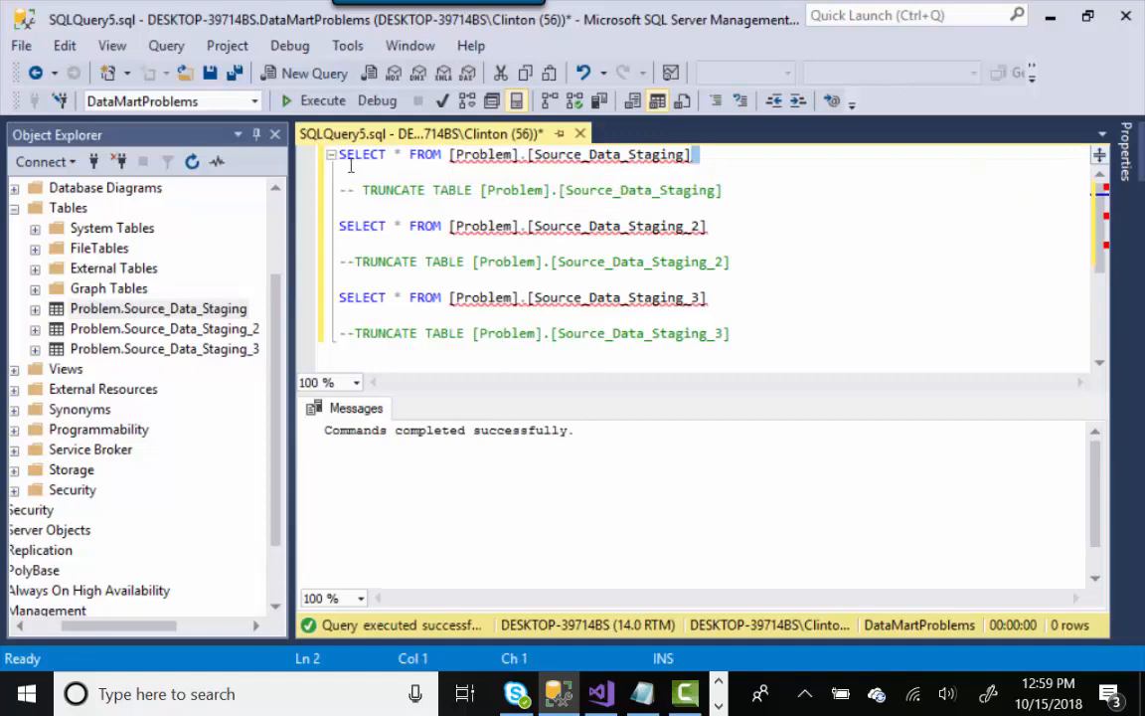
pyautogui.click(316, 152)
pyautogui.click(320, 101)
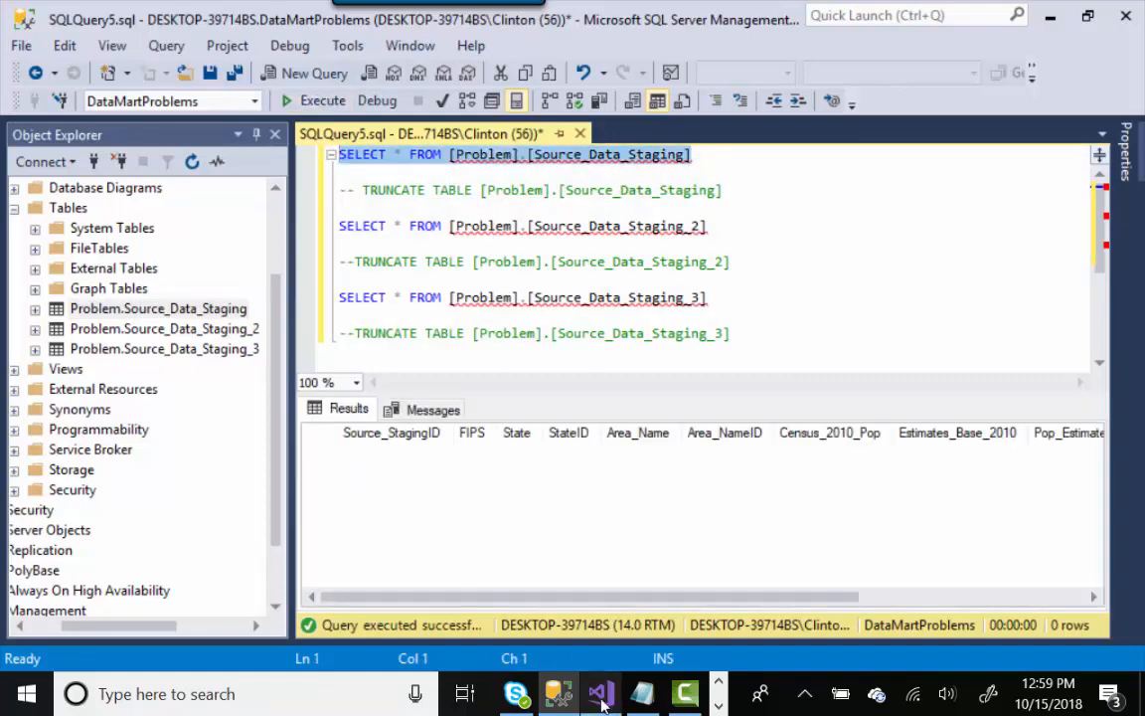
pyautogui.hotkey('alt', 'Tab')
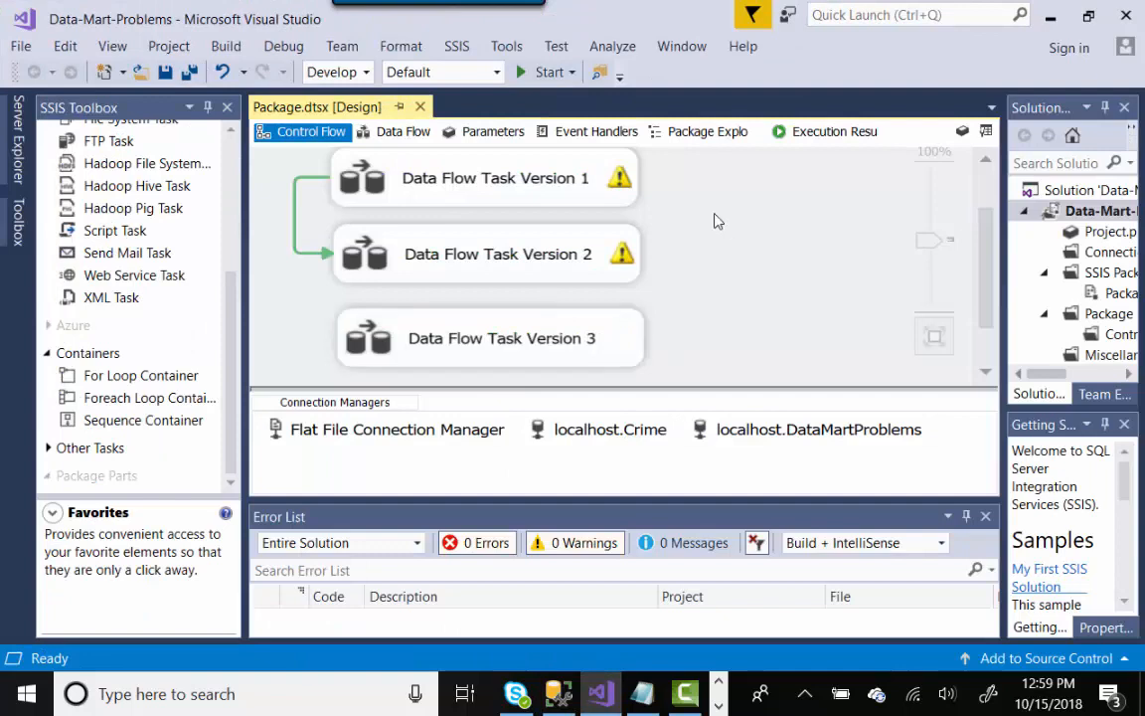
# - Open Data Flow Task Version 1's data flow and its Flat File Connection Manager editor
pyautogui.moveTo(232, 293); pyautogui.dragTo(242, 144)
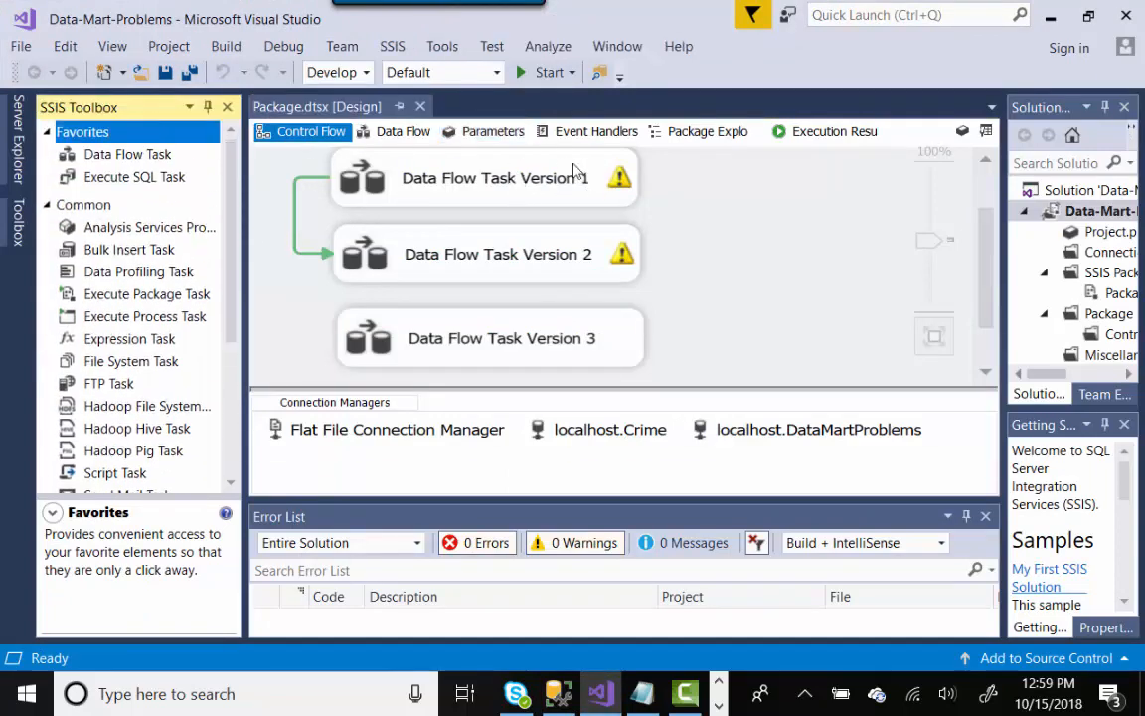
pyautogui.moveTo(575, 169)
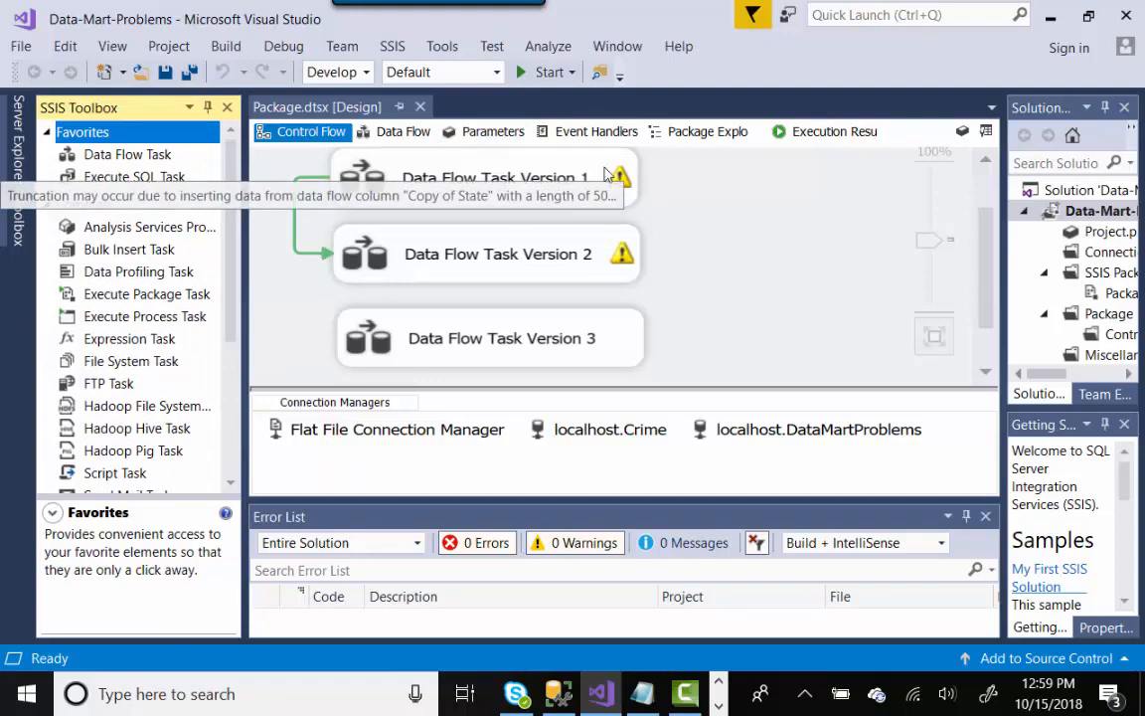
pyautogui.click(560, 171)
pyautogui.doubleClick(560, 171)
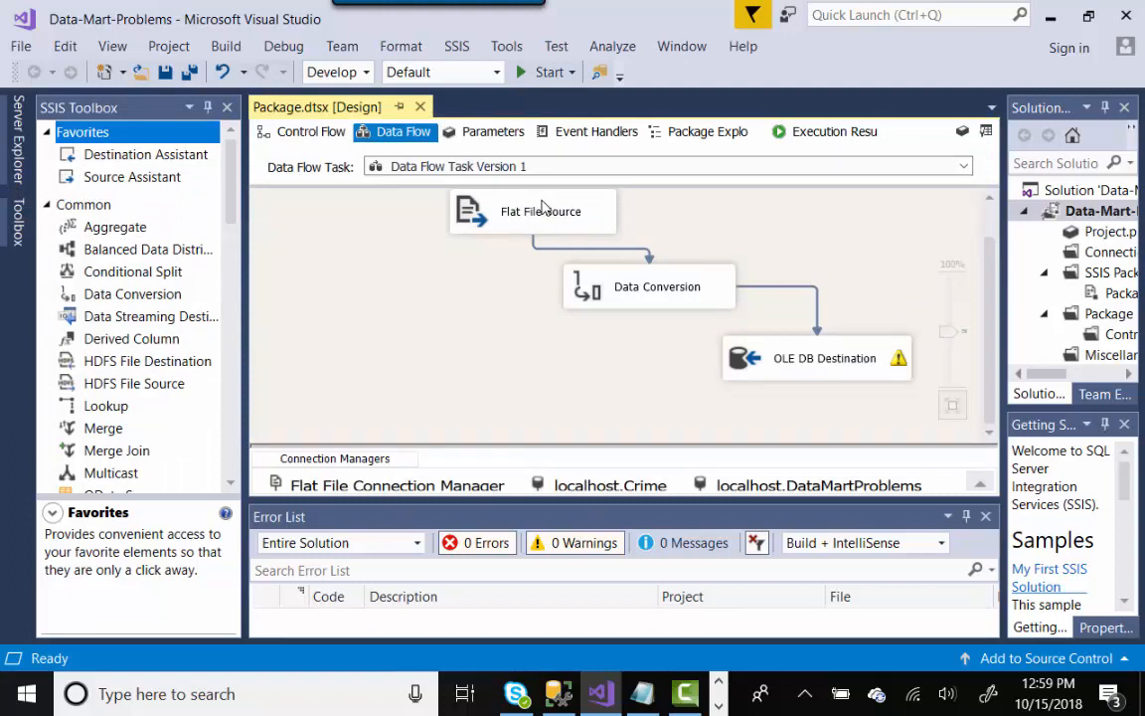
pyautogui.click(449, 487)
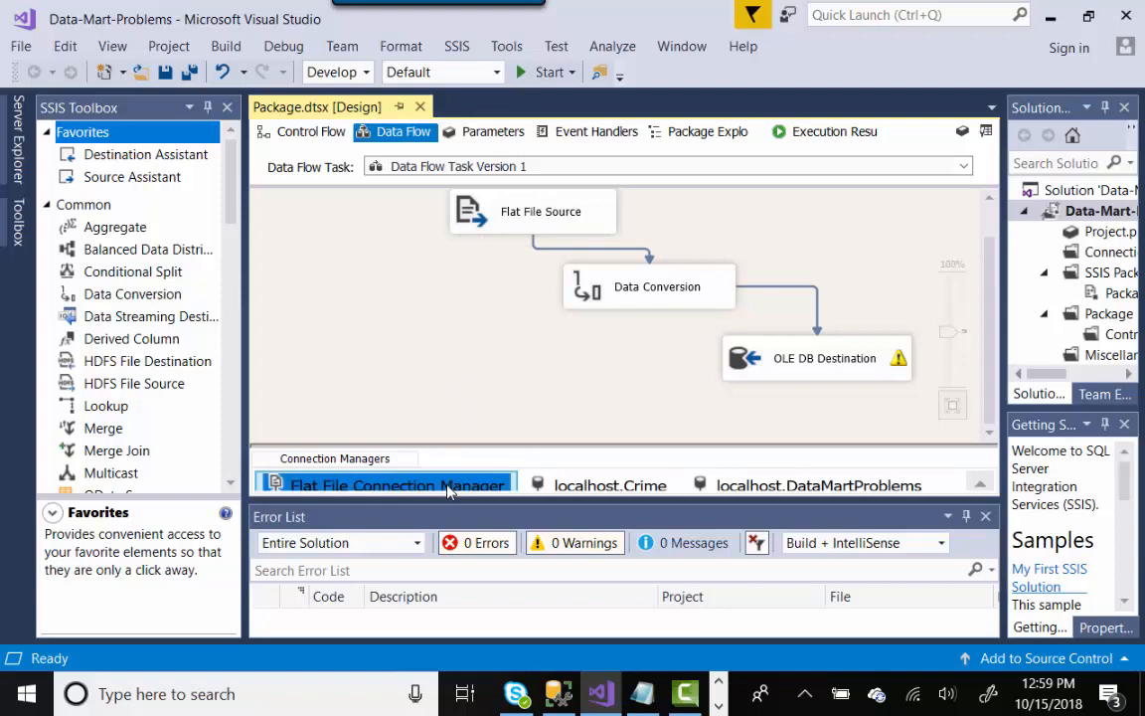
pyautogui.doubleClick(449, 487)
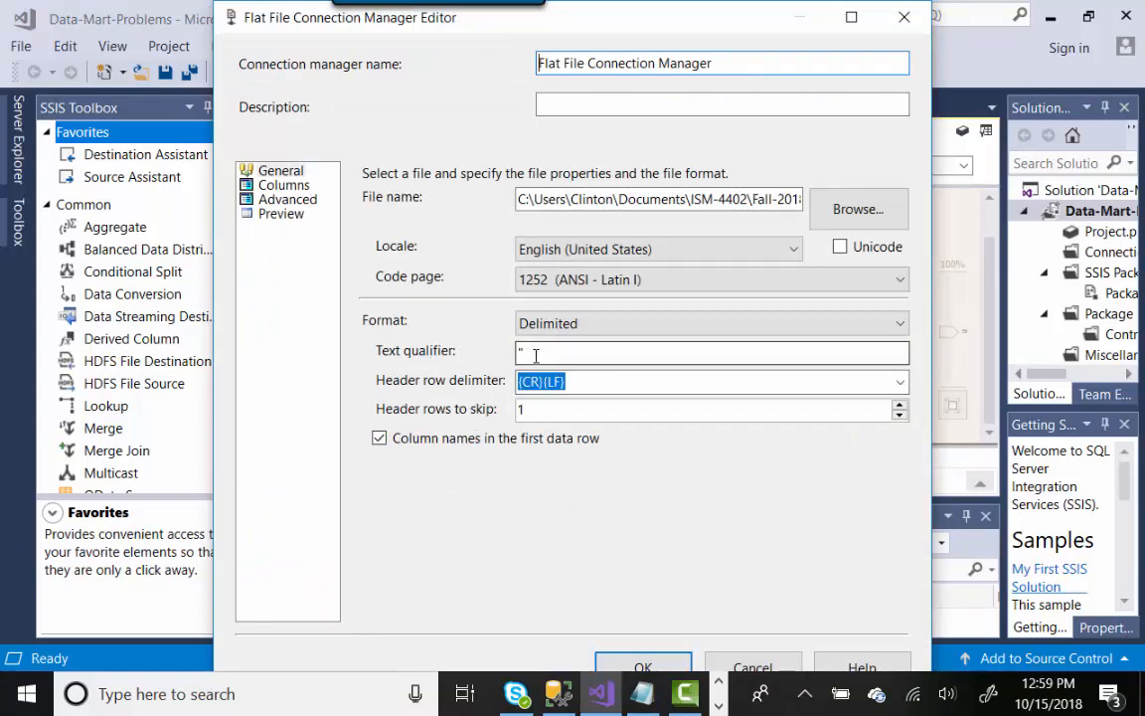
# - Check the quote text qualifier and header rows to skip (1), then reopen PopulationEstimates
pyautogui.moveTo(535, 355); pyautogui.dragTo(510, 353)
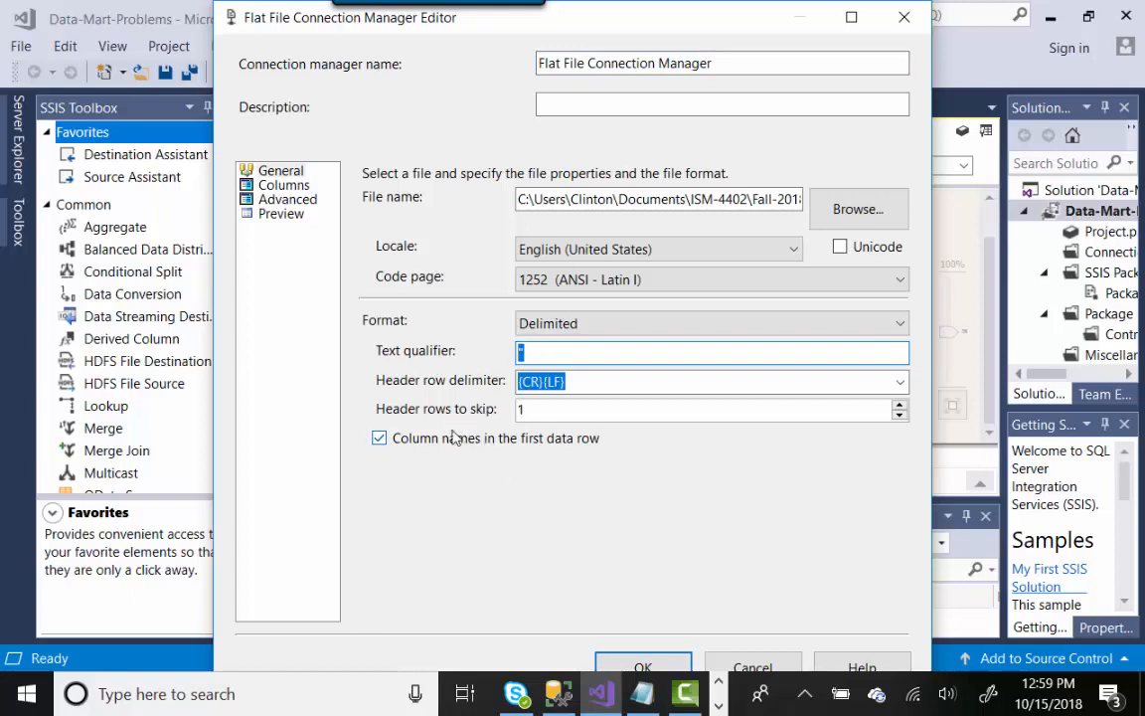
pyautogui.click(538, 414)
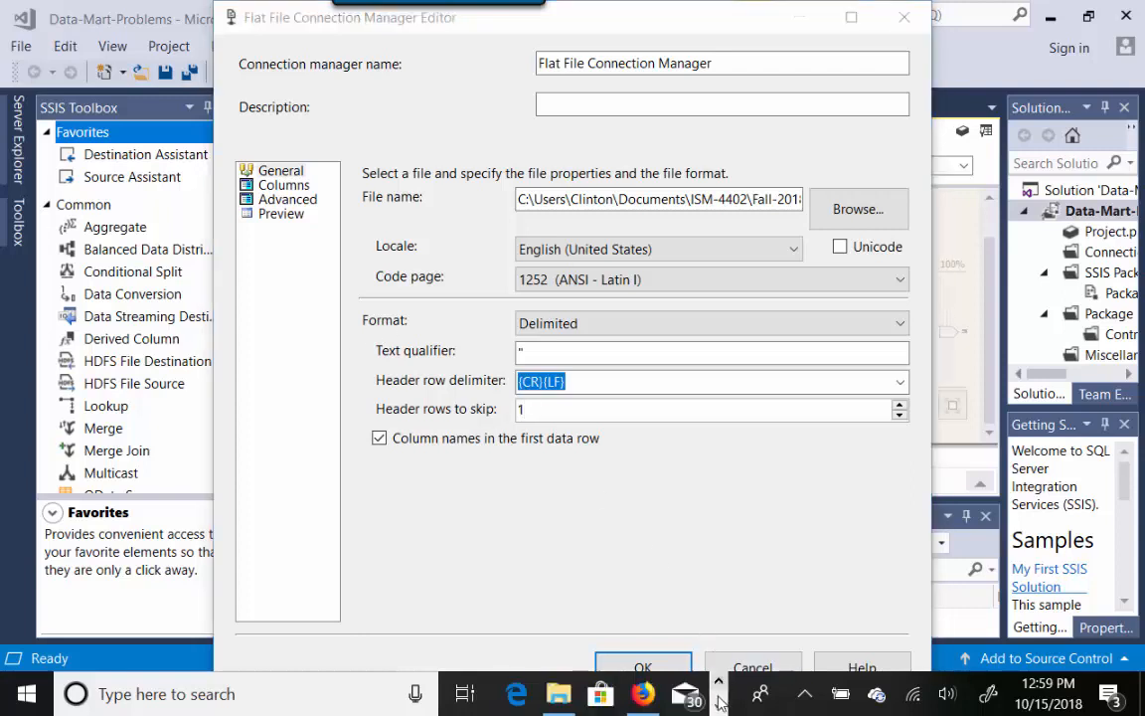
pyautogui.click(562, 699)
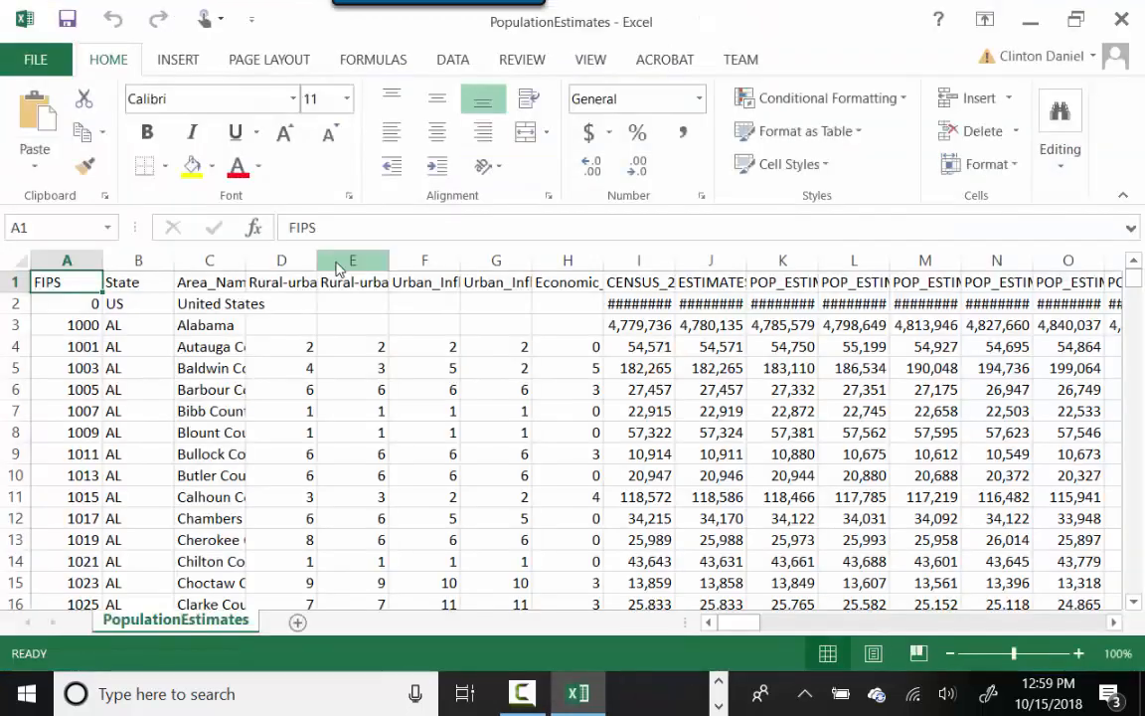
# - Select the United States row and inspect the Alabama and Autauga County cells
pyautogui.click(10, 304)
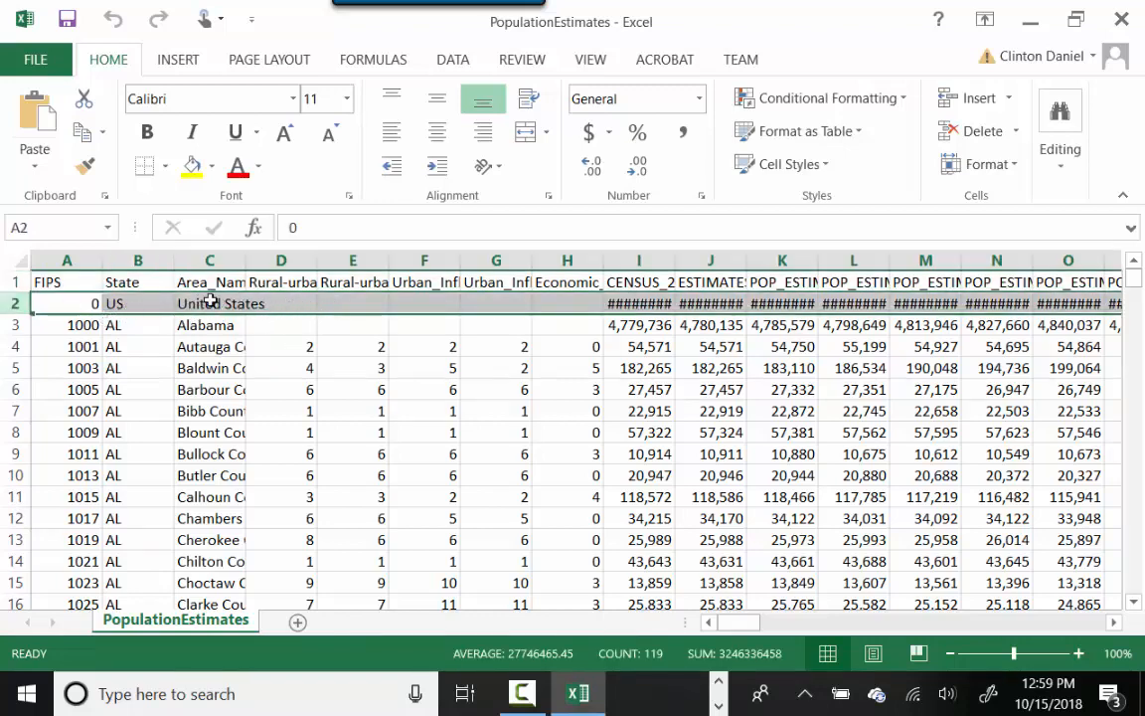
pyautogui.rightClick(226, 335)
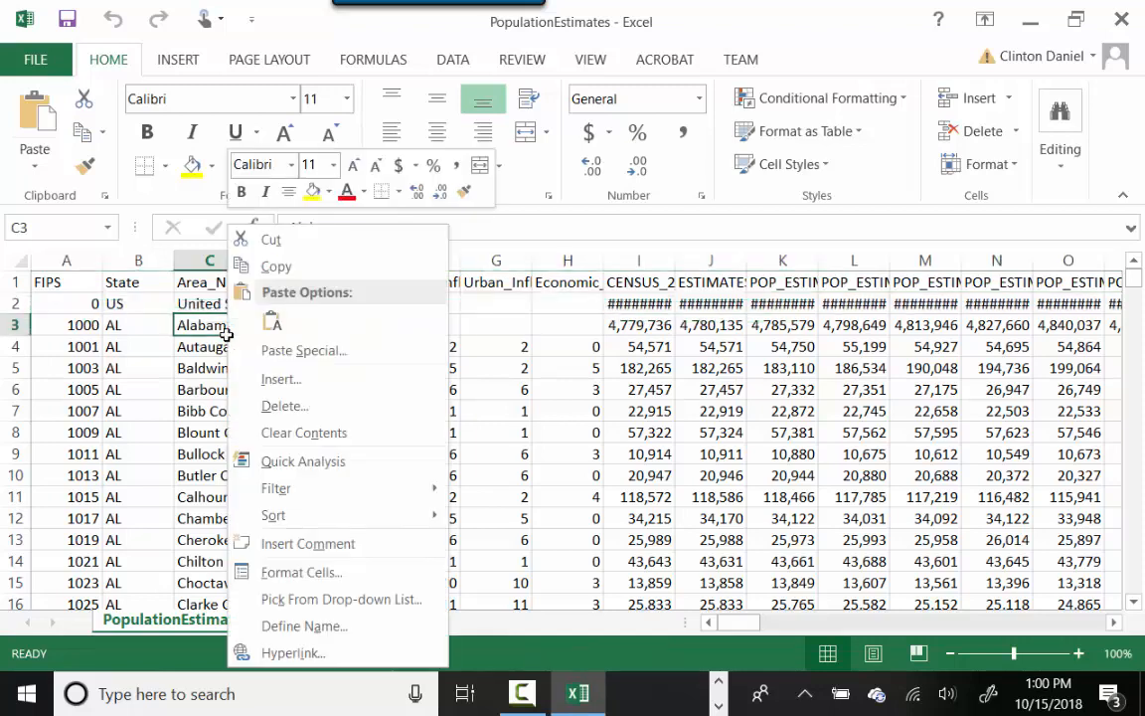
pyautogui.rightClick(203, 329)
pyautogui.click(202, 331)
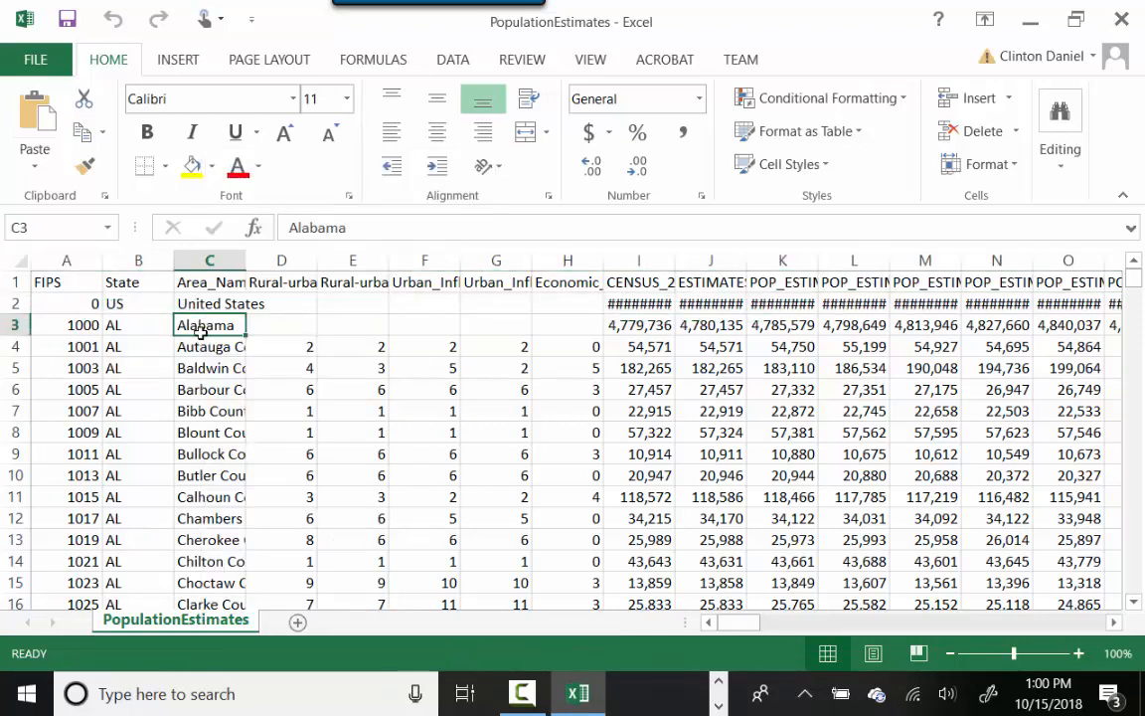
pyautogui.click(204, 361)
pyautogui.click(210, 351)
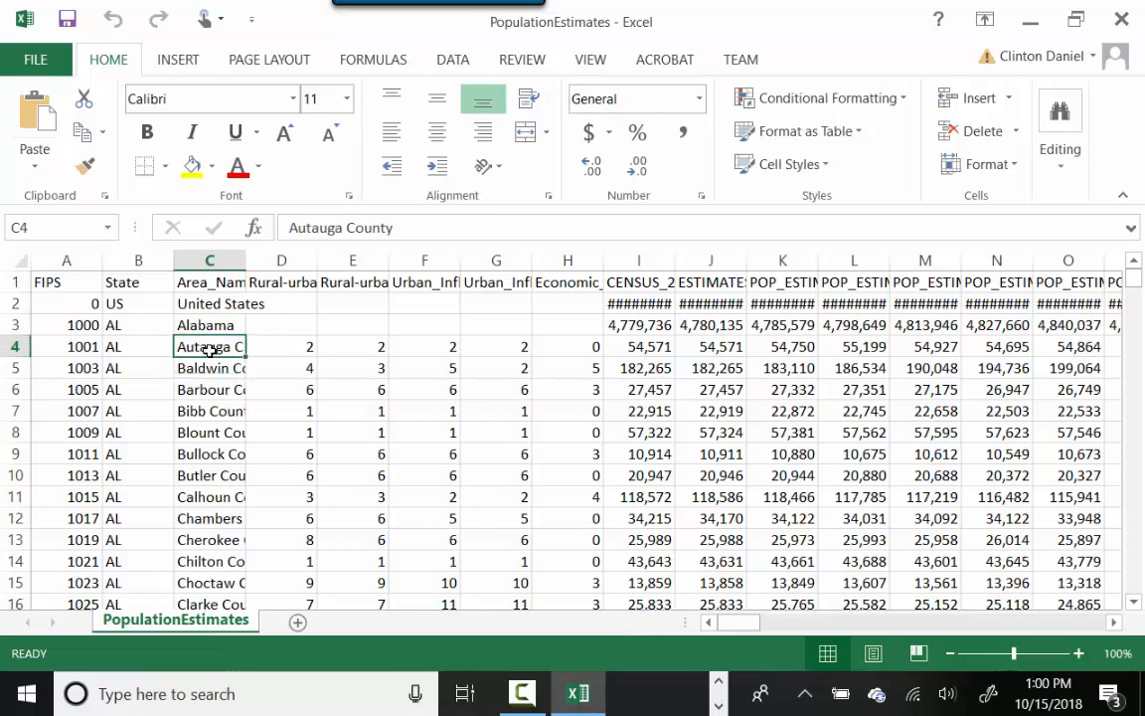
pyautogui.click(16, 306)
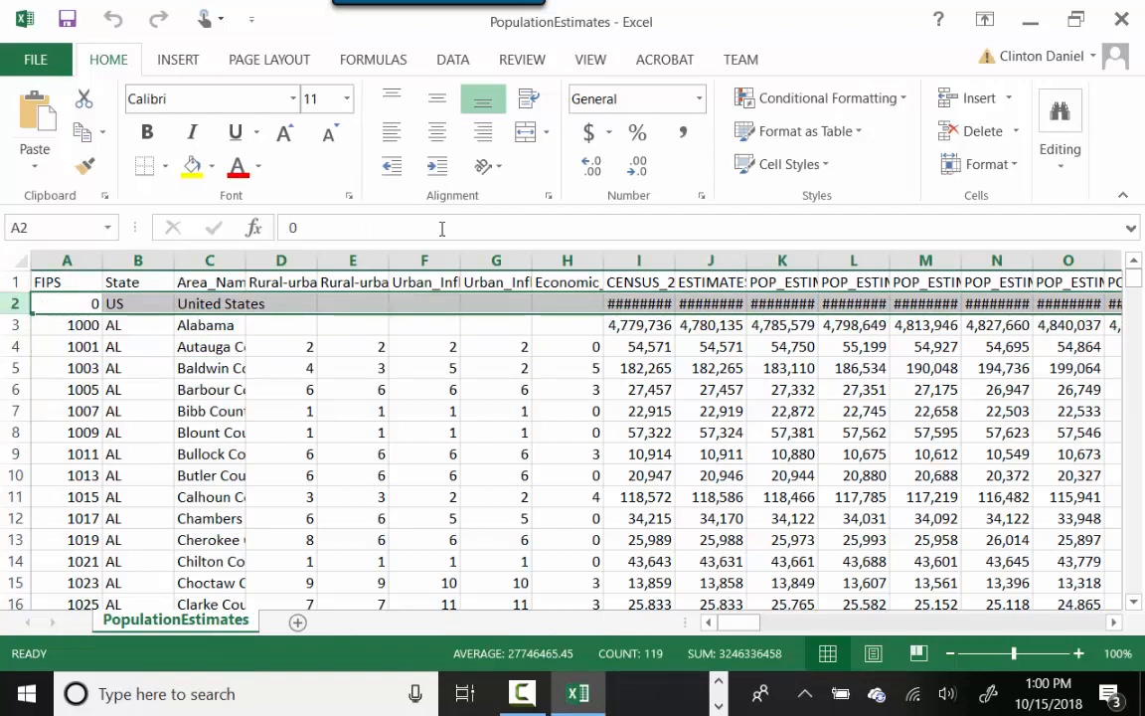
# - Widen column I to read the US and Alabama census values, then close Excel without saving
pyautogui.moveTo(677, 260); pyautogui.dragTo(721, 260)
pyautogui.click(678, 305)
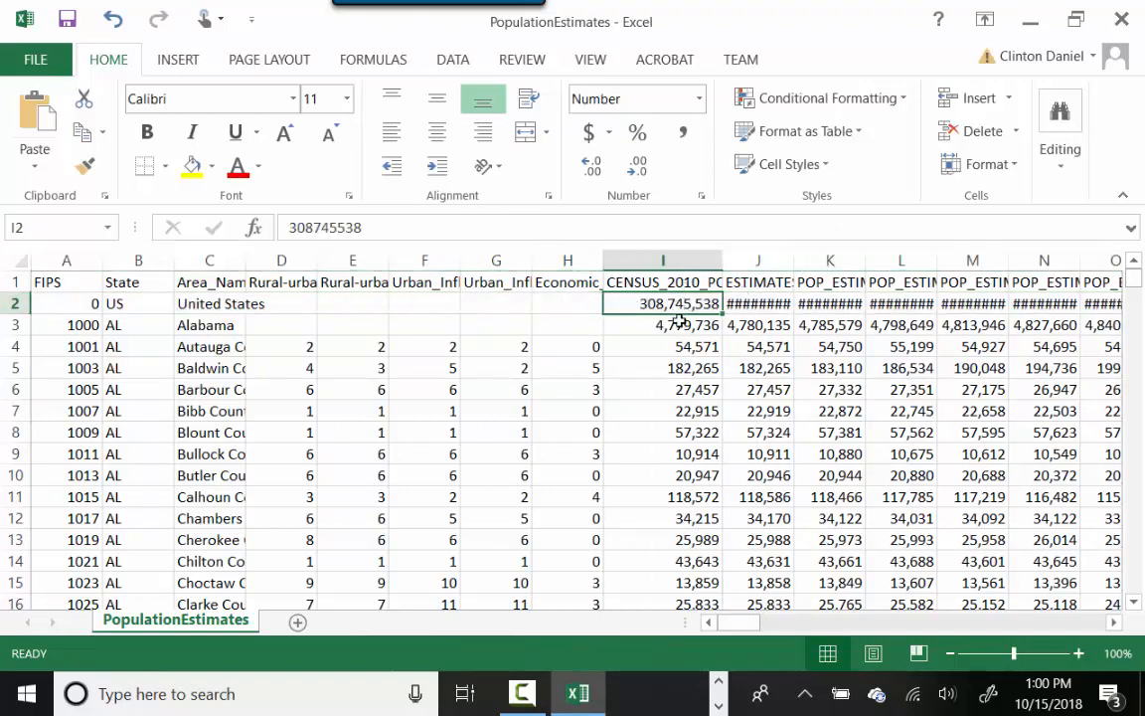
pyautogui.press('Down')
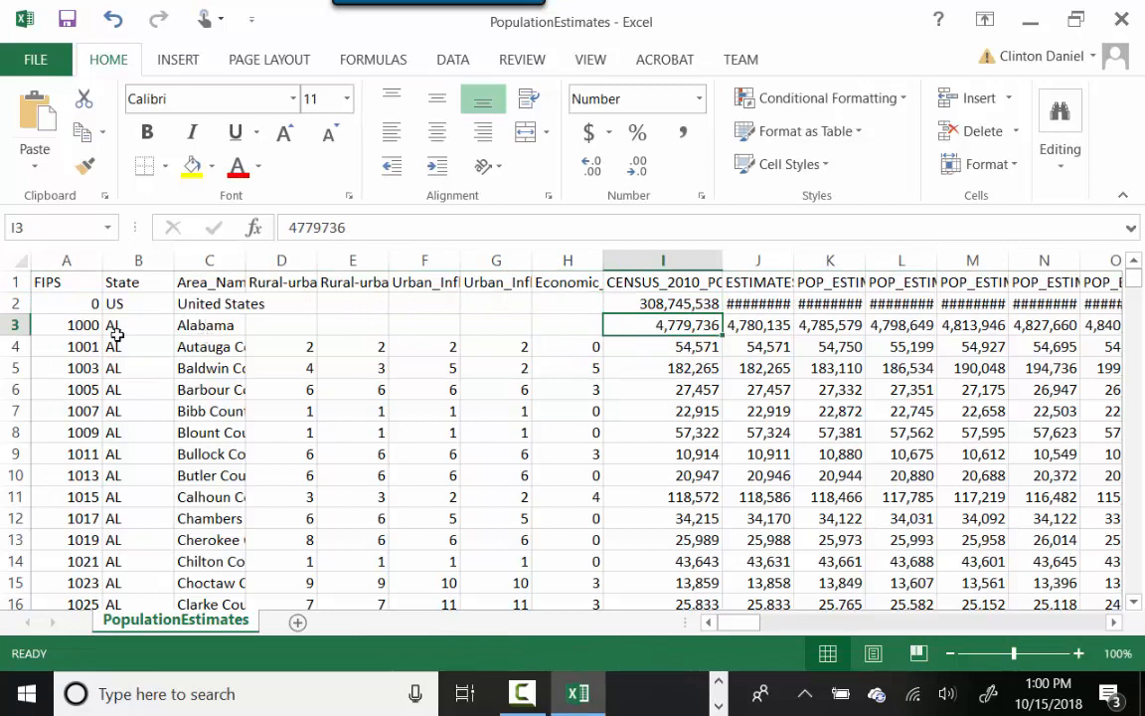
pyautogui.click(12, 327)
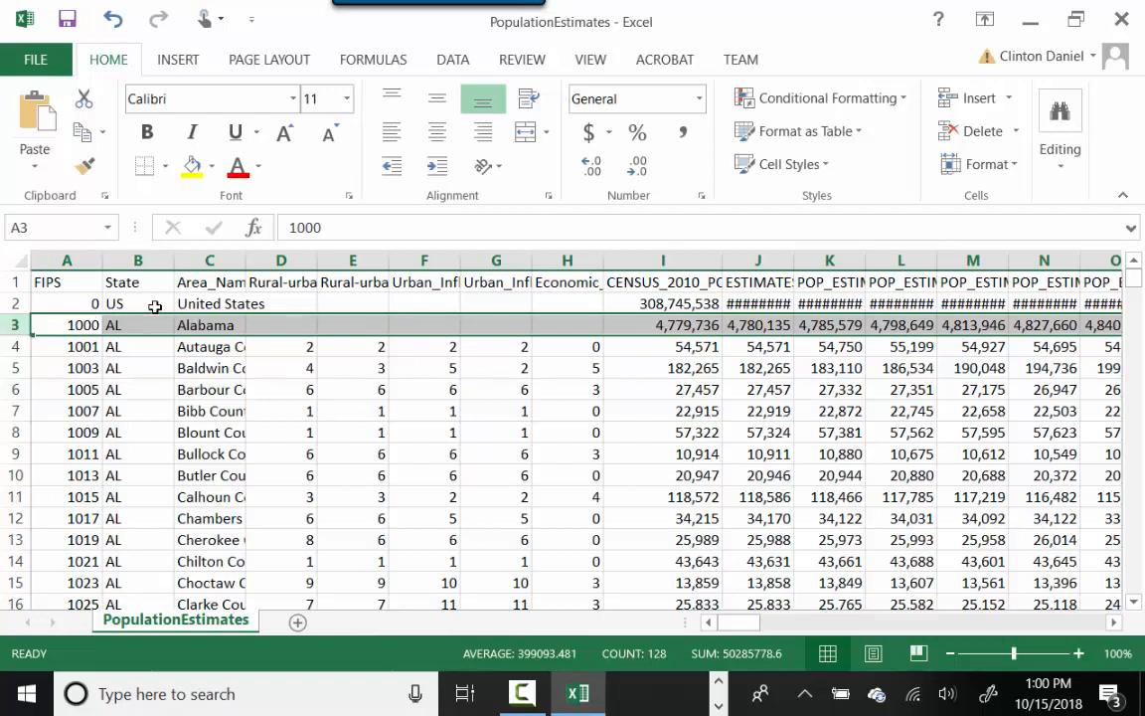
pyautogui.click(15, 304)
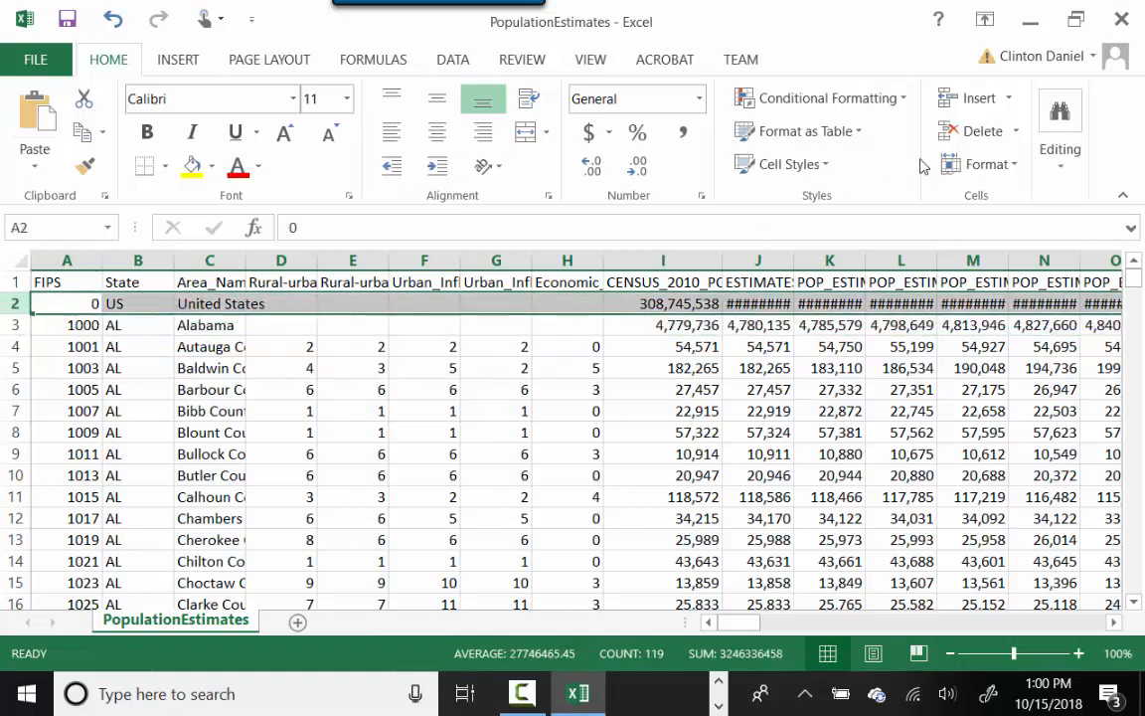
pyautogui.click(1119, 23)
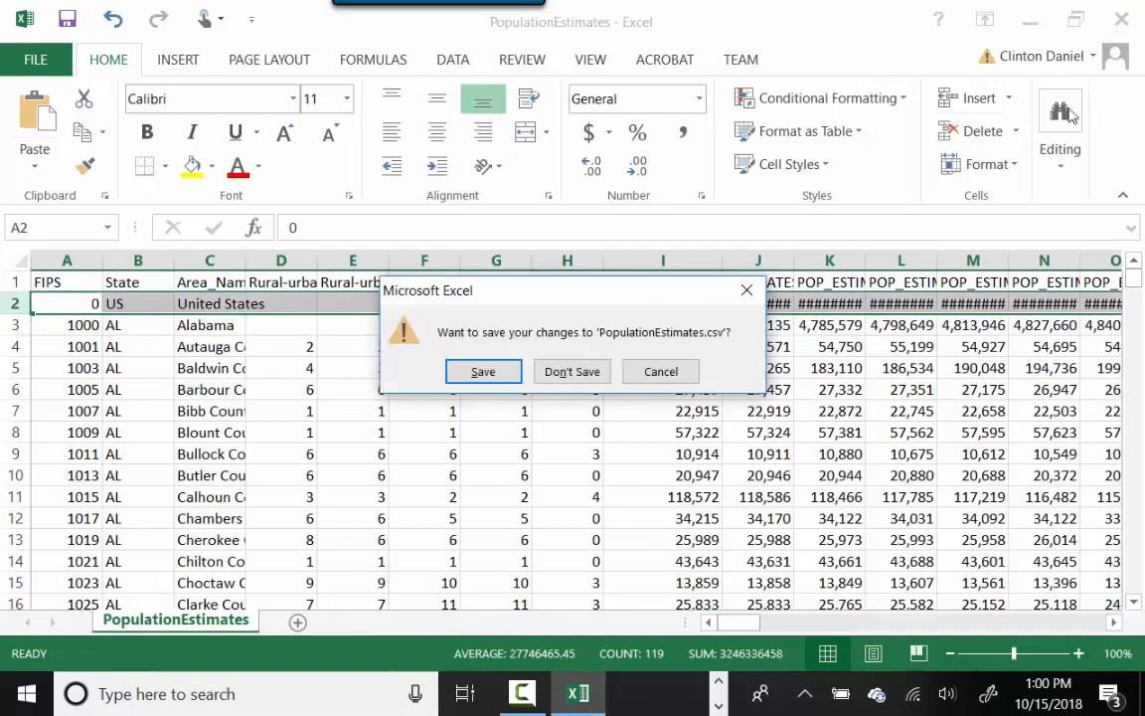
pyautogui.click(572, 370)
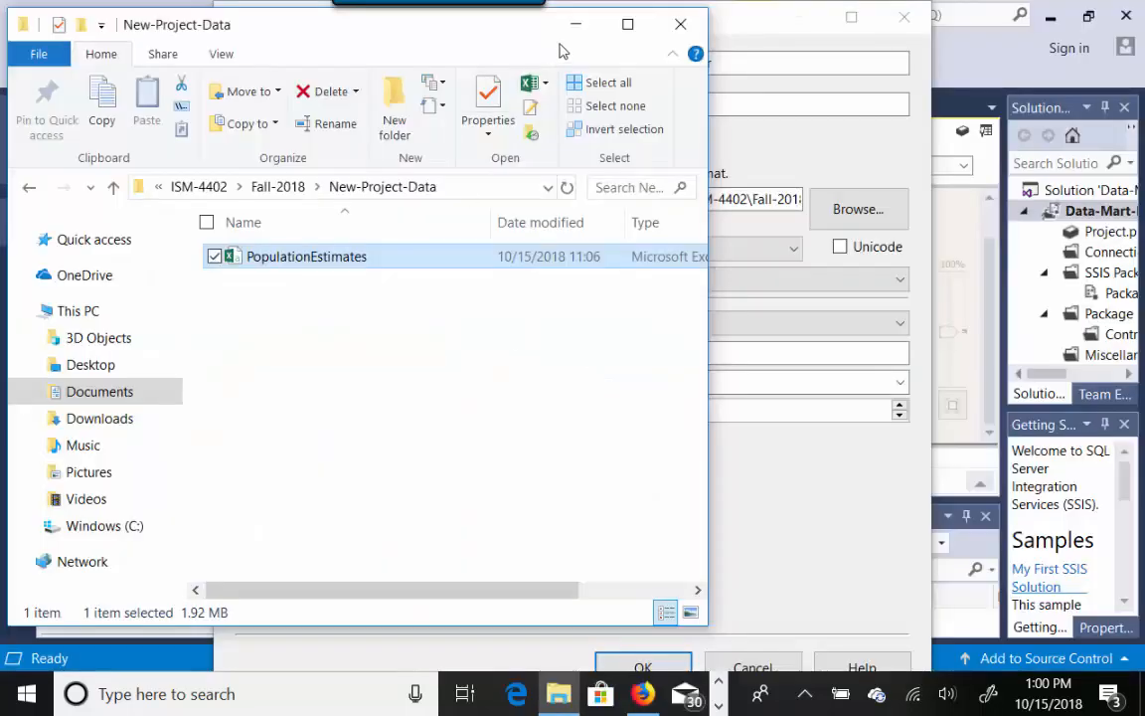
# - Review the flat file's header-rows setting, delimiters and column data preview in the connection editor
pyautogui.click(576, 23)
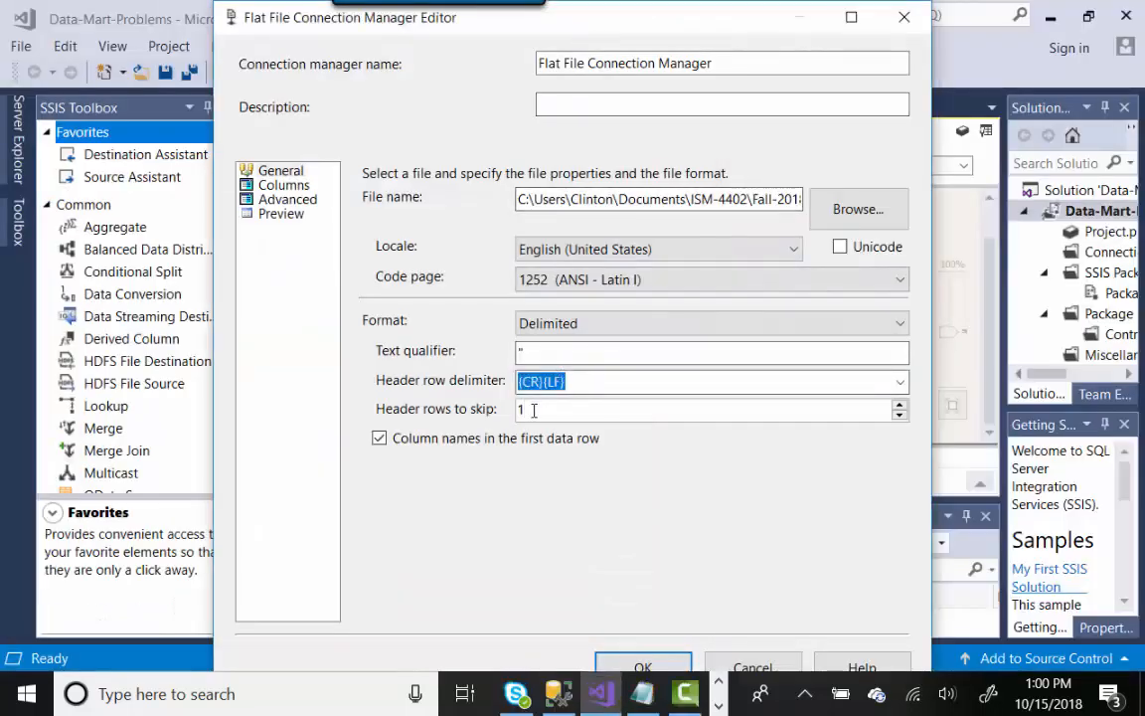
pyautogui.moveTo(532, 409); pyautogui.dragTo(516, 410)
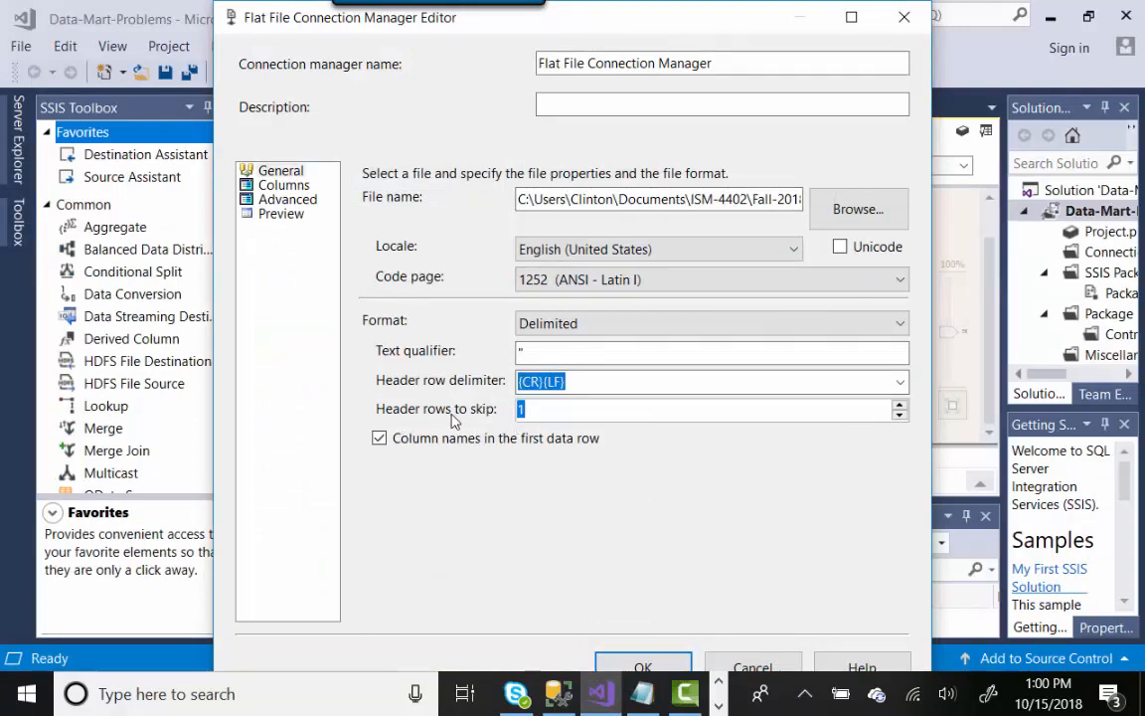
pyautogui.click(287, 185)
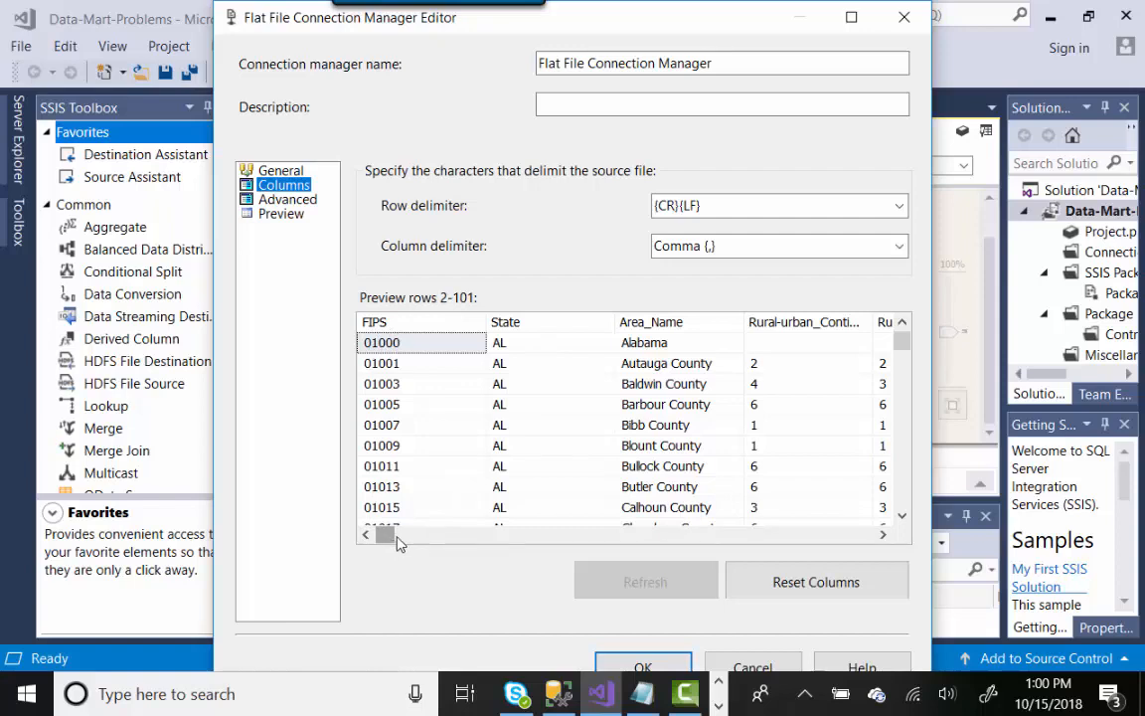
pyautogui.moveTo(397, 536)
pyautogui.mouseDown()
pyautogui.moveTo(411, 535)
pyautogui.moveTo(385, 535)
pyautogui.mouseUp()
# - Inspect per-column properties (FIPS as string [DT_STR], width 10) full-screen, then go to SSMS
pyautogui.click(288, 200)
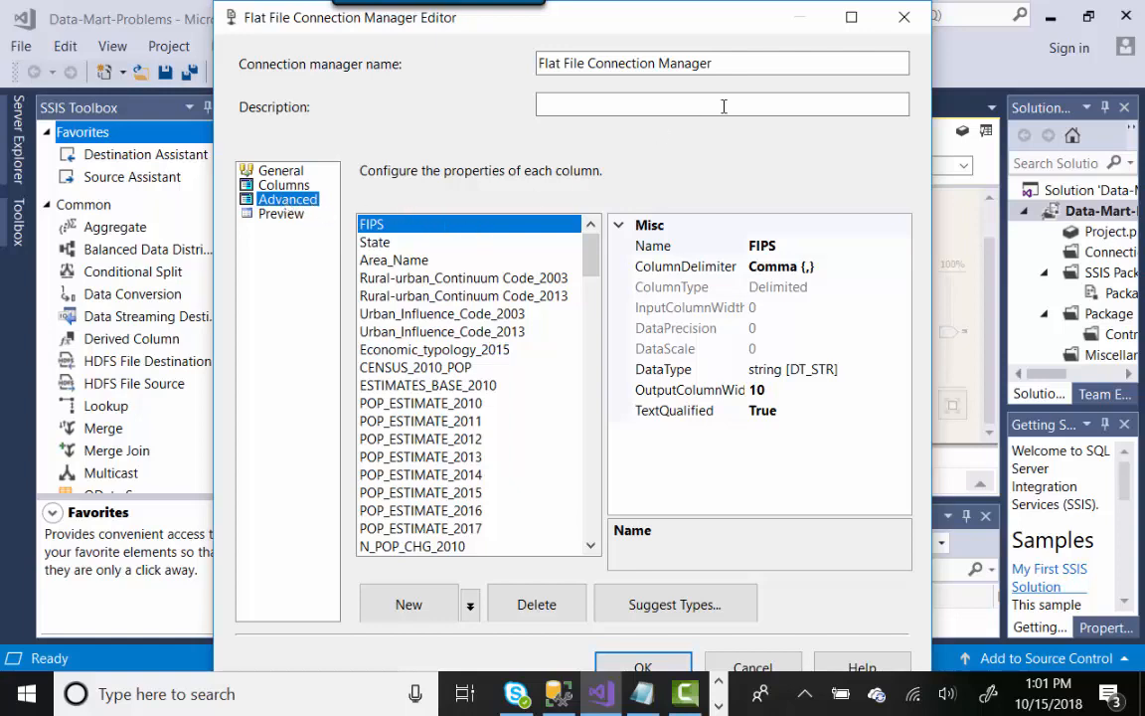
pyautogui.click(851, 17)
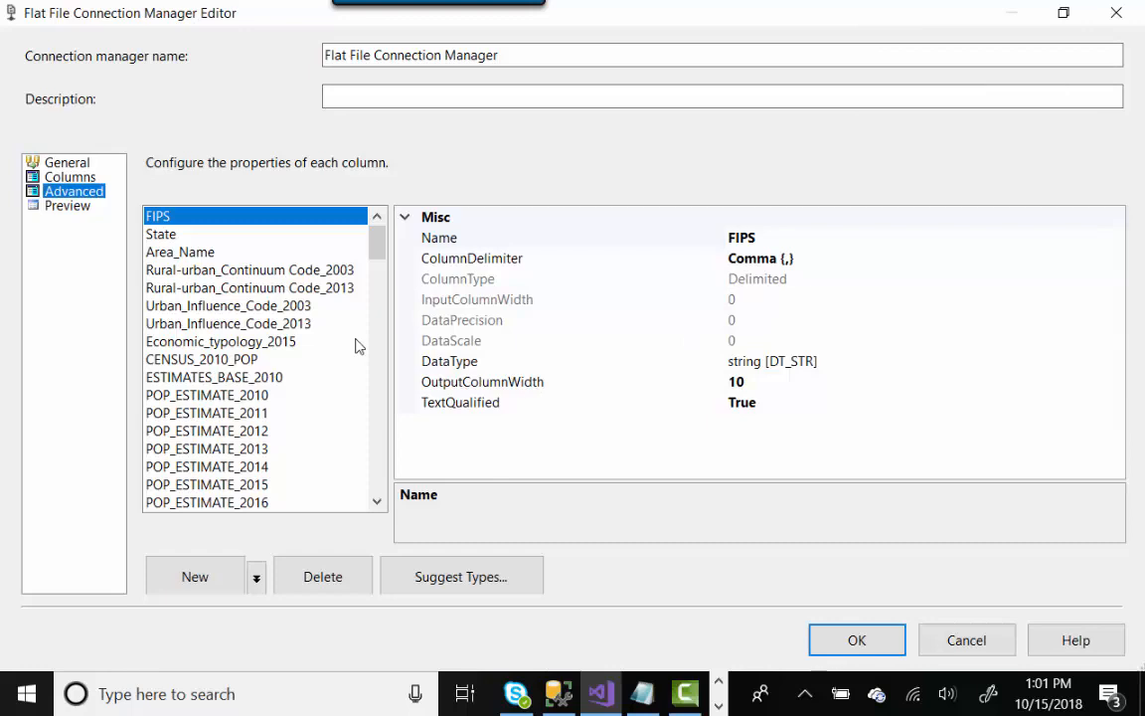
pyautogui.click(559, 693)
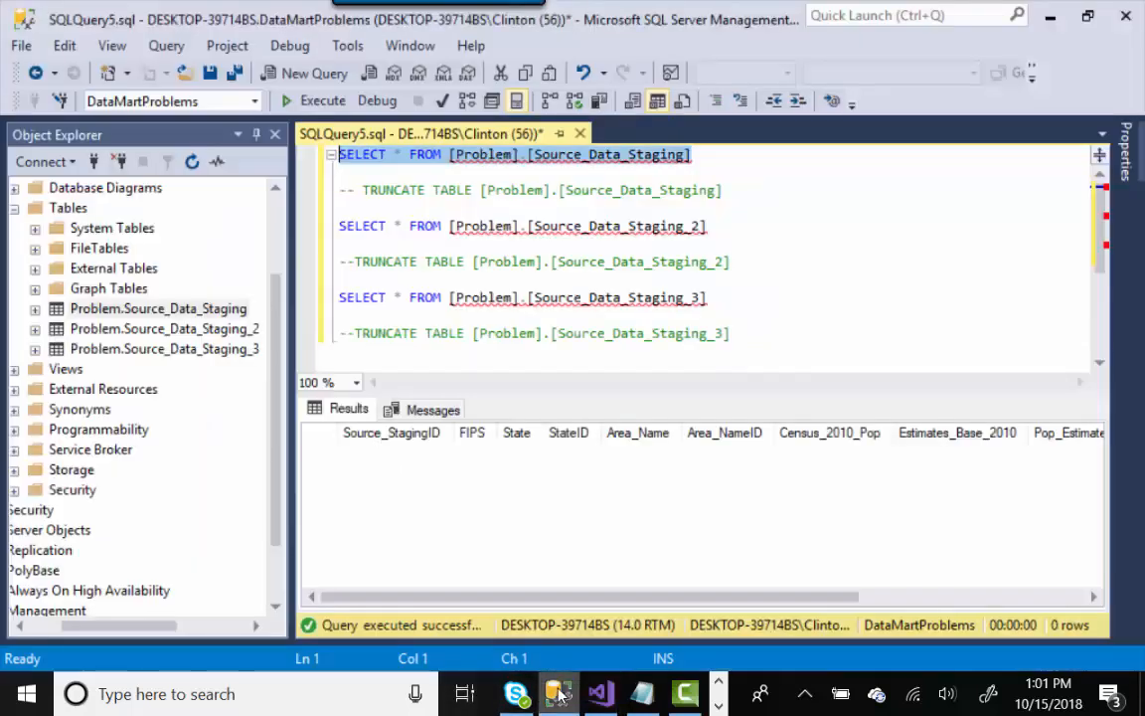
# - Expand Problem.Source_Data_Staging_3's columns in Object Explorer and inspect their data type definitions
pyautogui.click(35, 349)
pyautogui.click(56, 369)
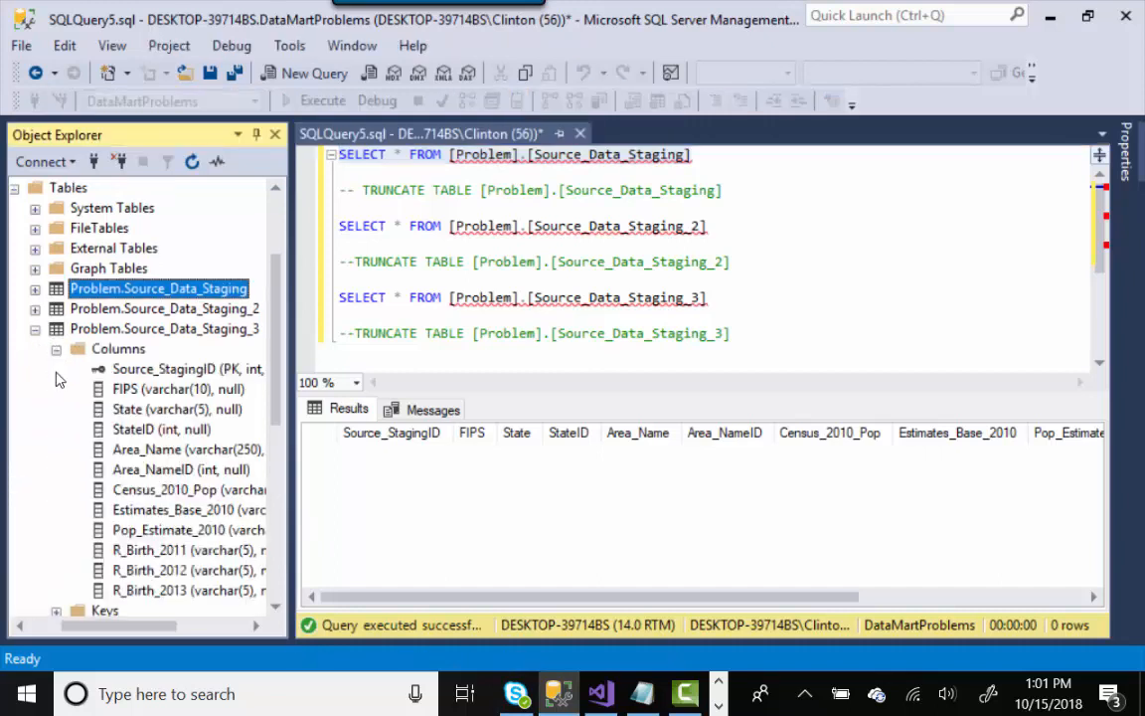
pyautogui.click(202, 390)
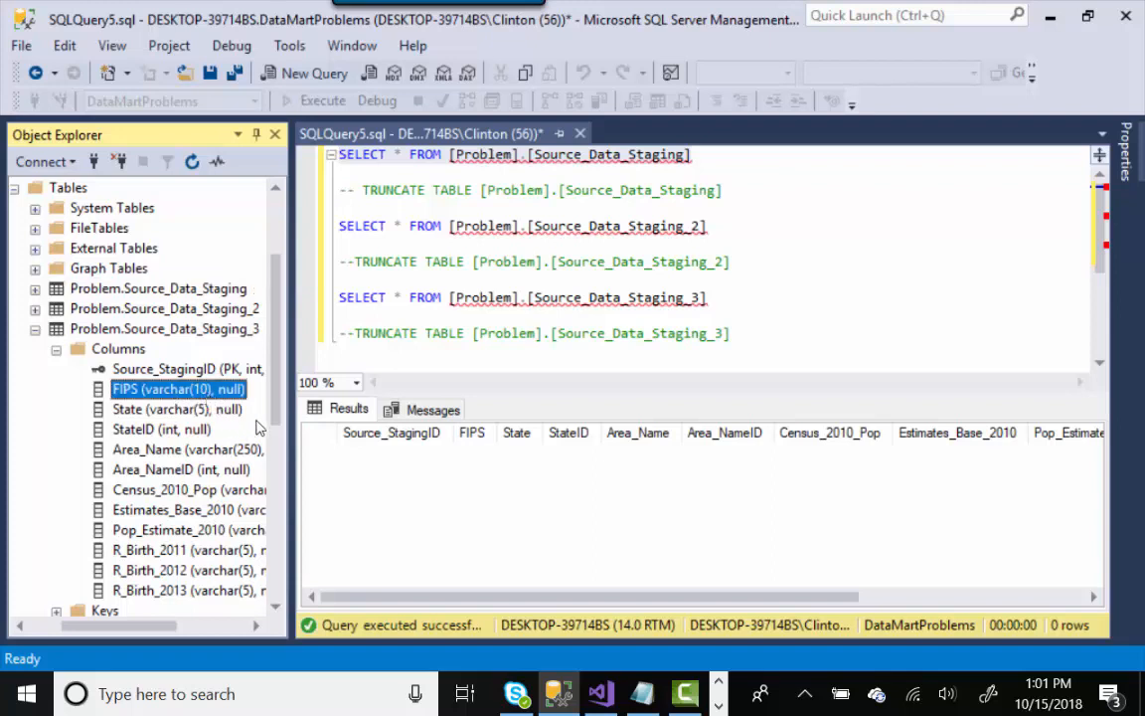
pyautogui.scroll(-1, 204, 398)
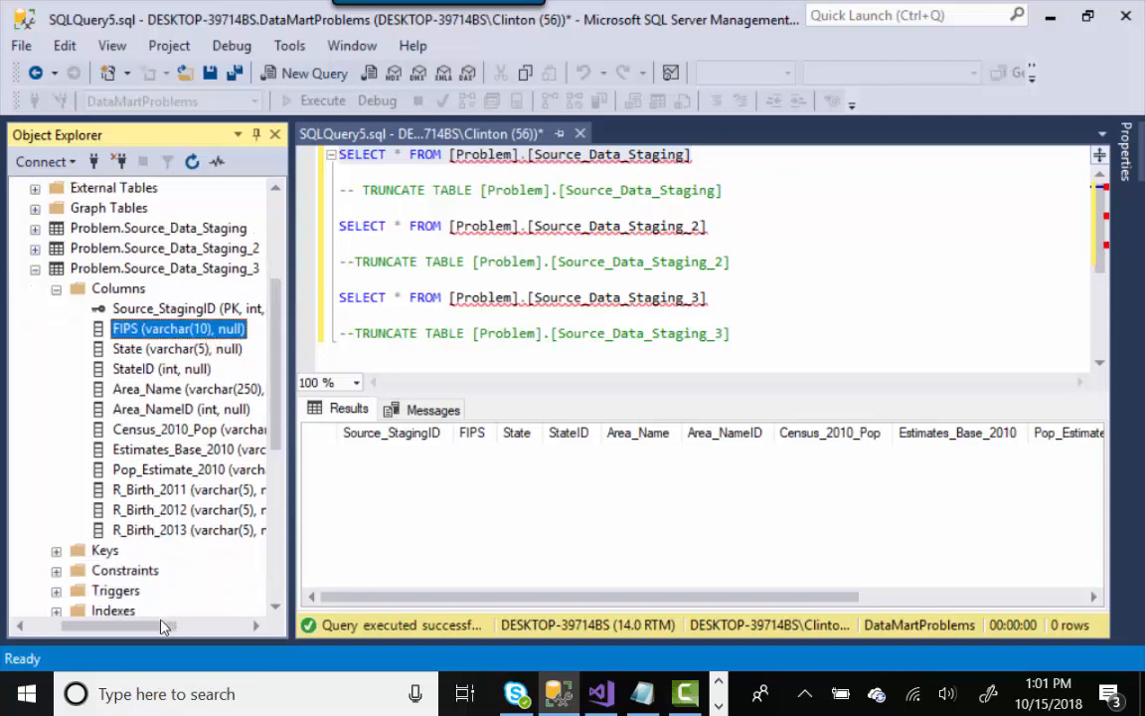
pyautogui.moveTo(164, 626); pyautogui.dragTo(191, 626)
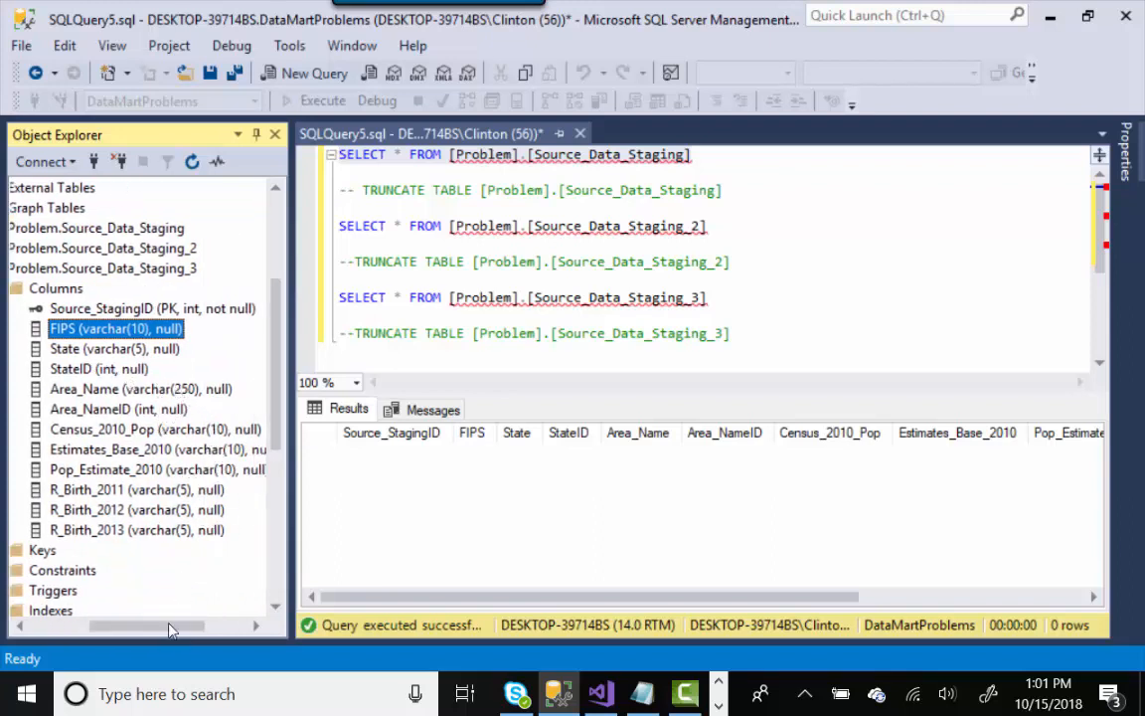
pyautogui.moveTo(168, 626); pyautogui.dragTo(108, 628)
pyautogui.click(130, 290)
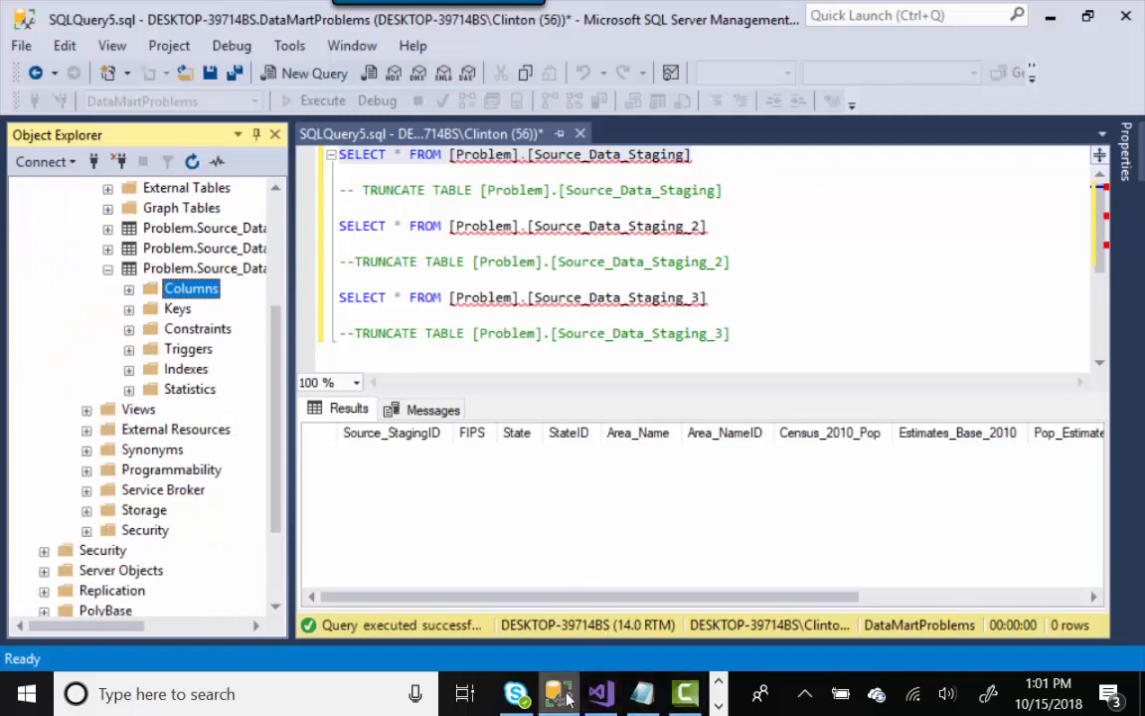
# - Compare the flat file State column's output width 5 with the table's varchar(5) State column
pyautogui.click(601, 693)
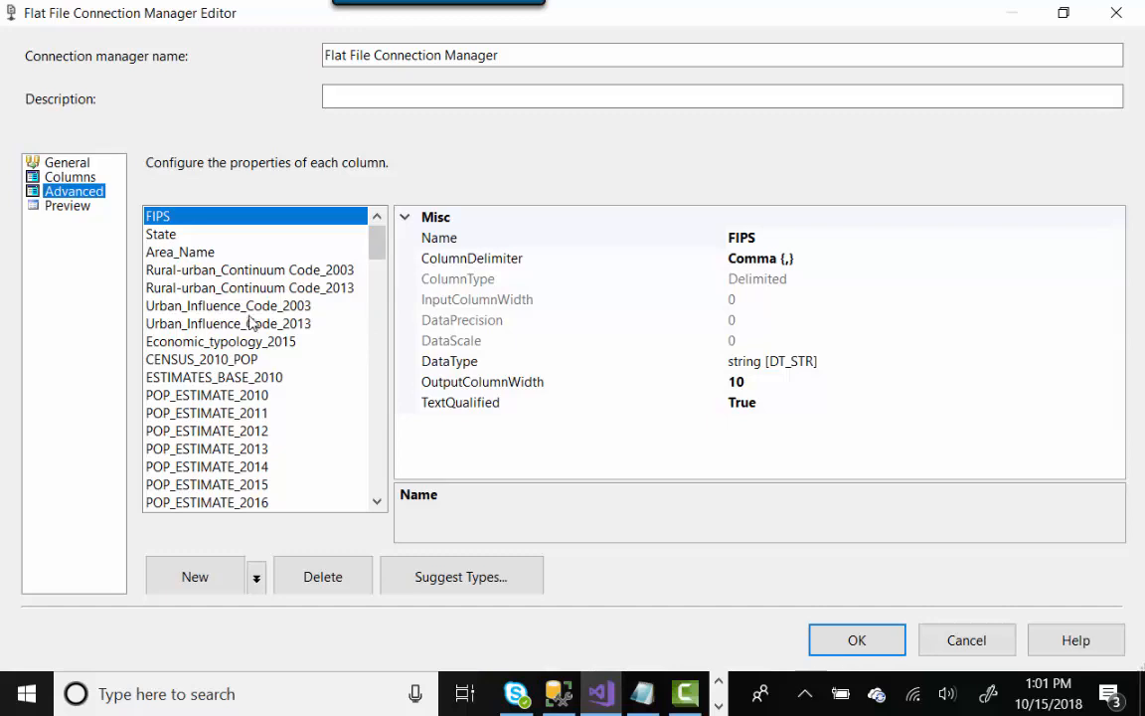
pyautogui.click(159, 235)
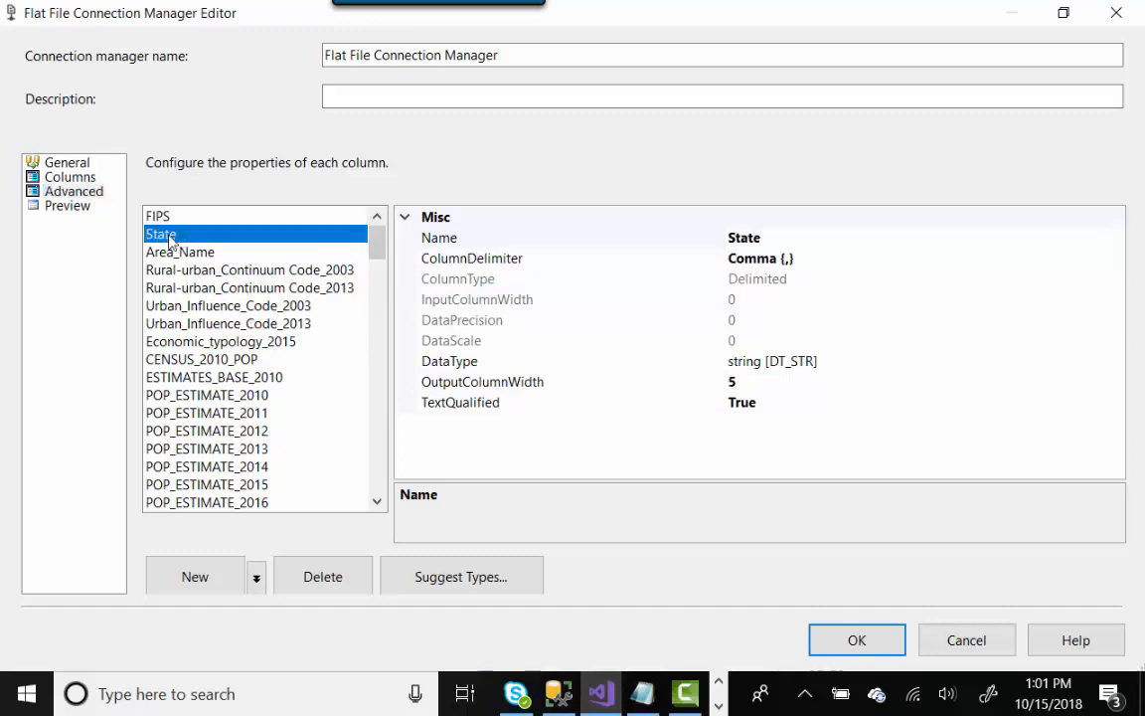
pyautogui.click(749, 382)
pyautogui.moveTo(750, 383); pyautogui.dragTo(718, 390)
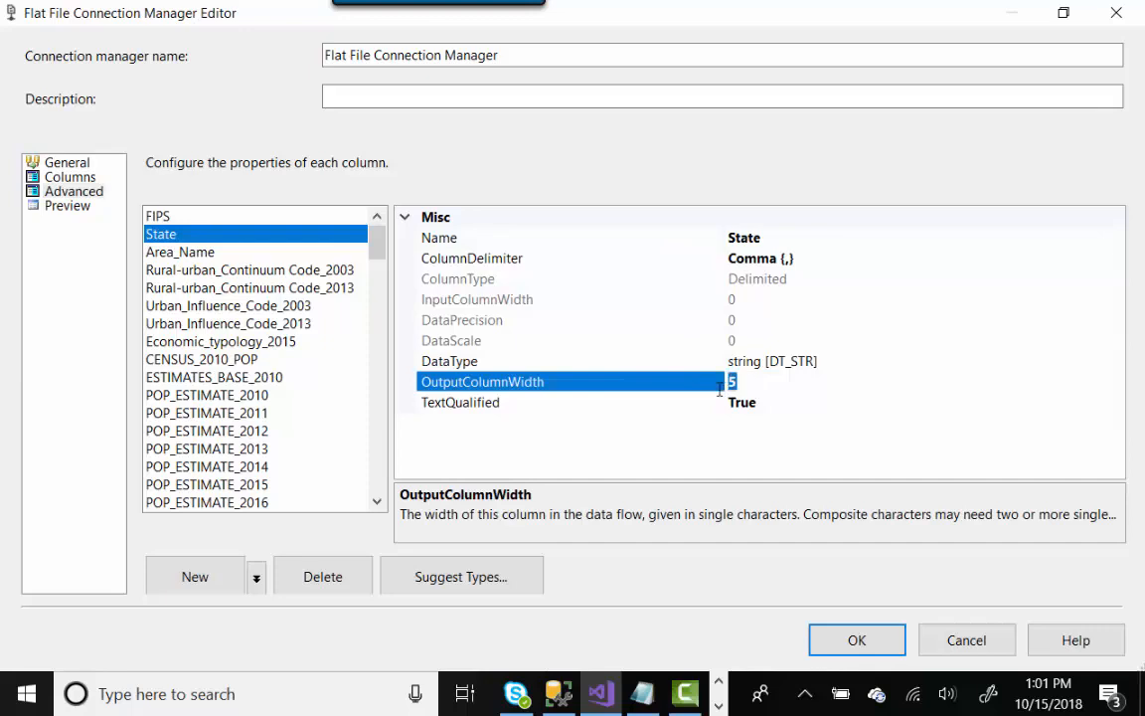
pyautogui.click(559, 694)
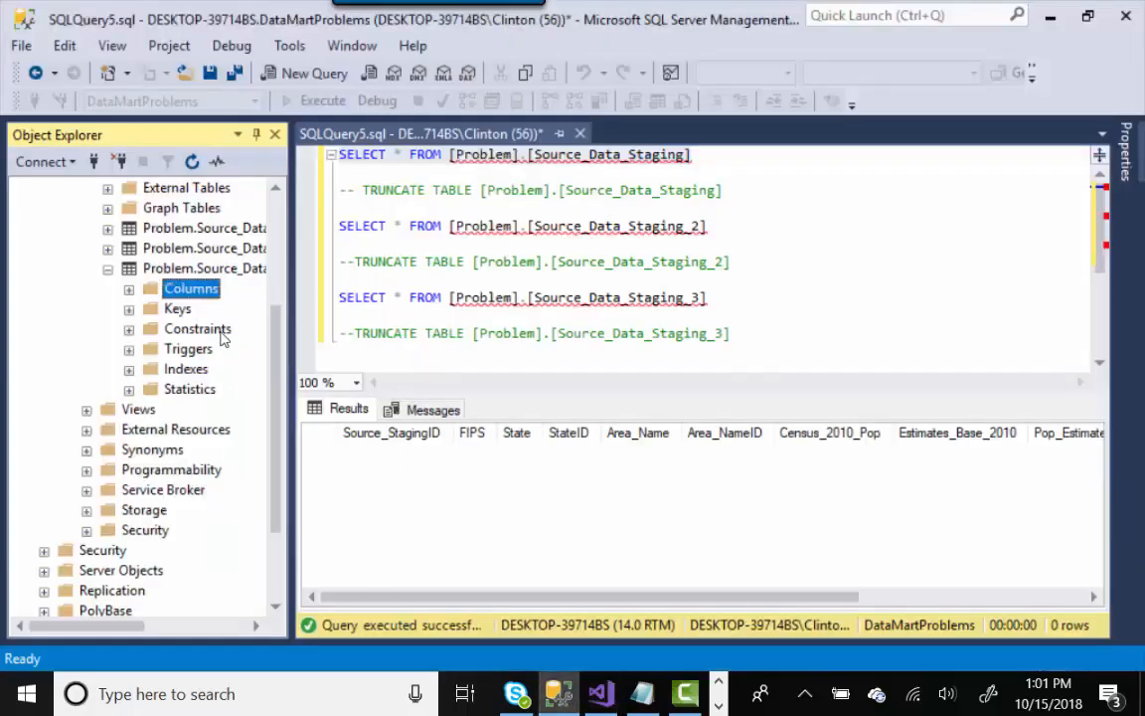
pyautogui.click(129, 289)
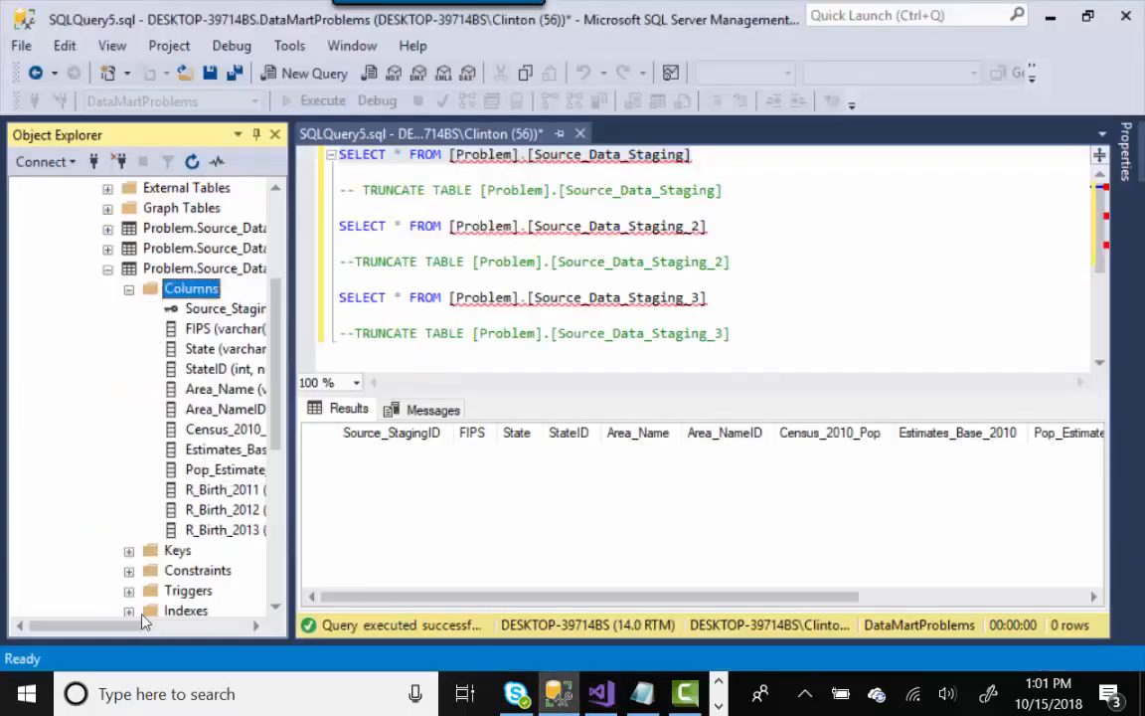
pyautogui.moveTo(137, 632); pyautogui.dragTo(187, 632)
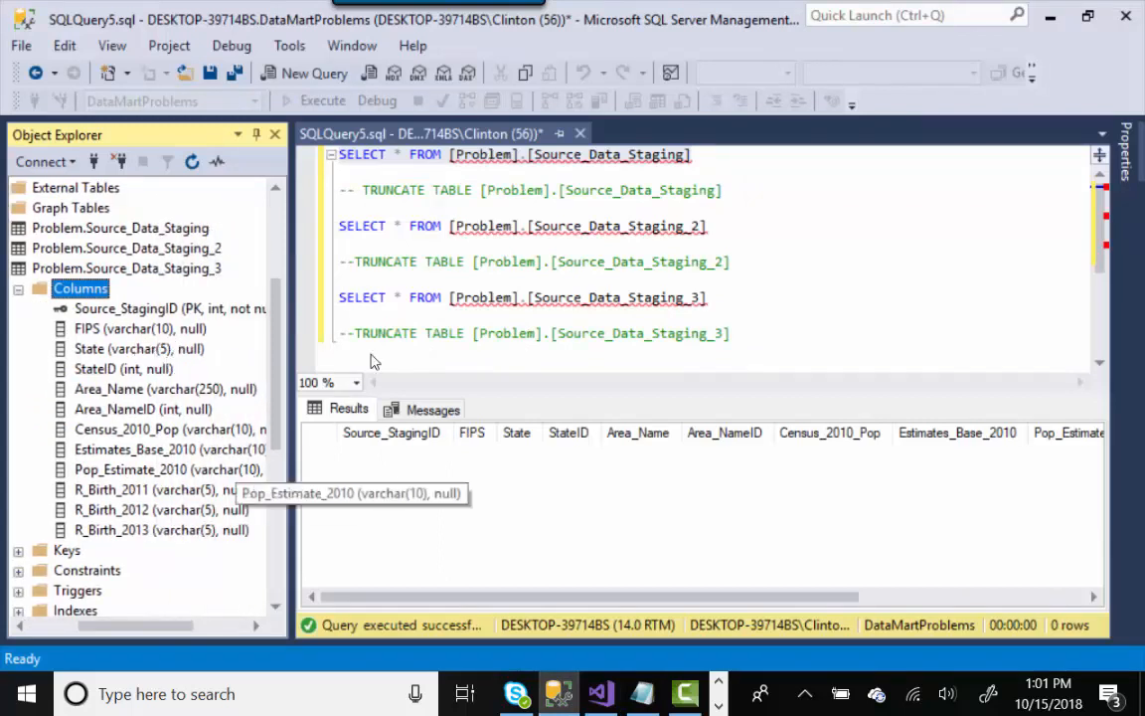
pyautogui.click(601, 694)
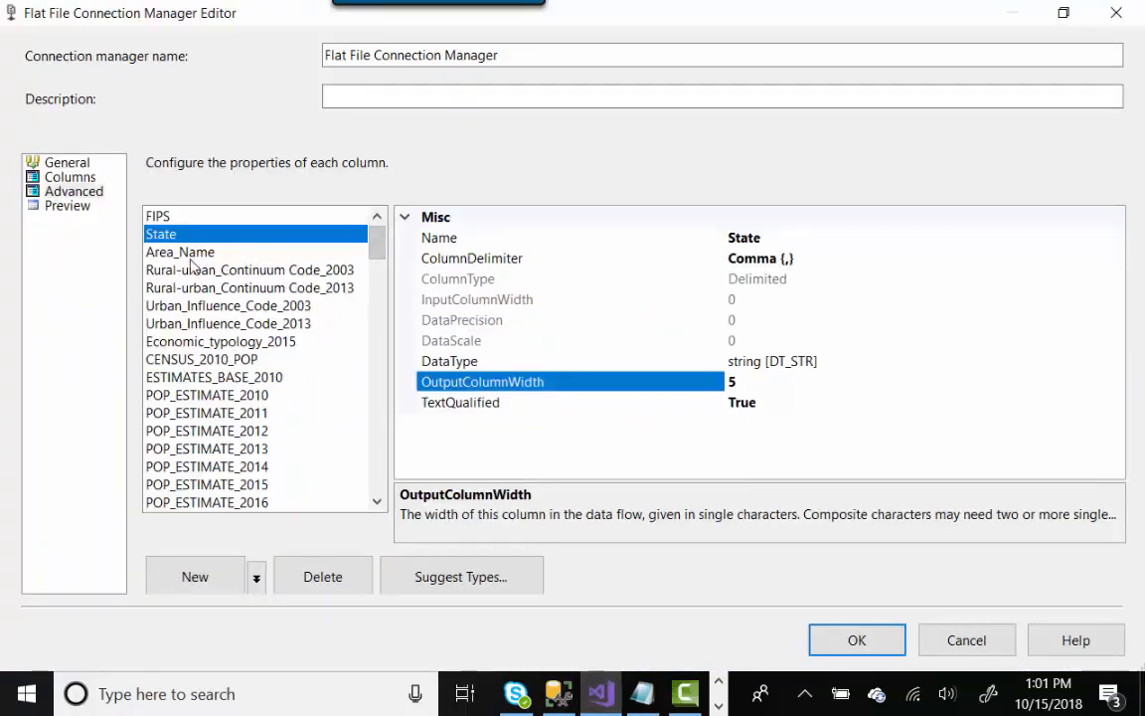
# - Cancel the Flat File Connection Manager Editor, discarding any changes
pyautogui.click(82, 189)
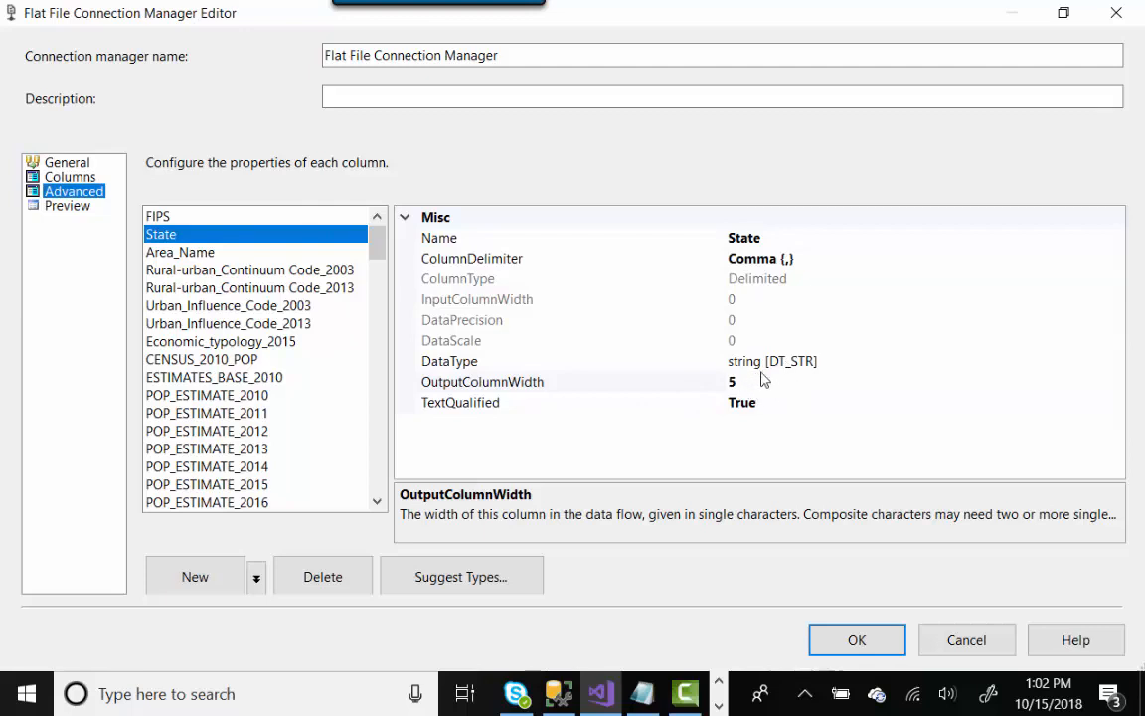
pyautogui.click(954, 640)
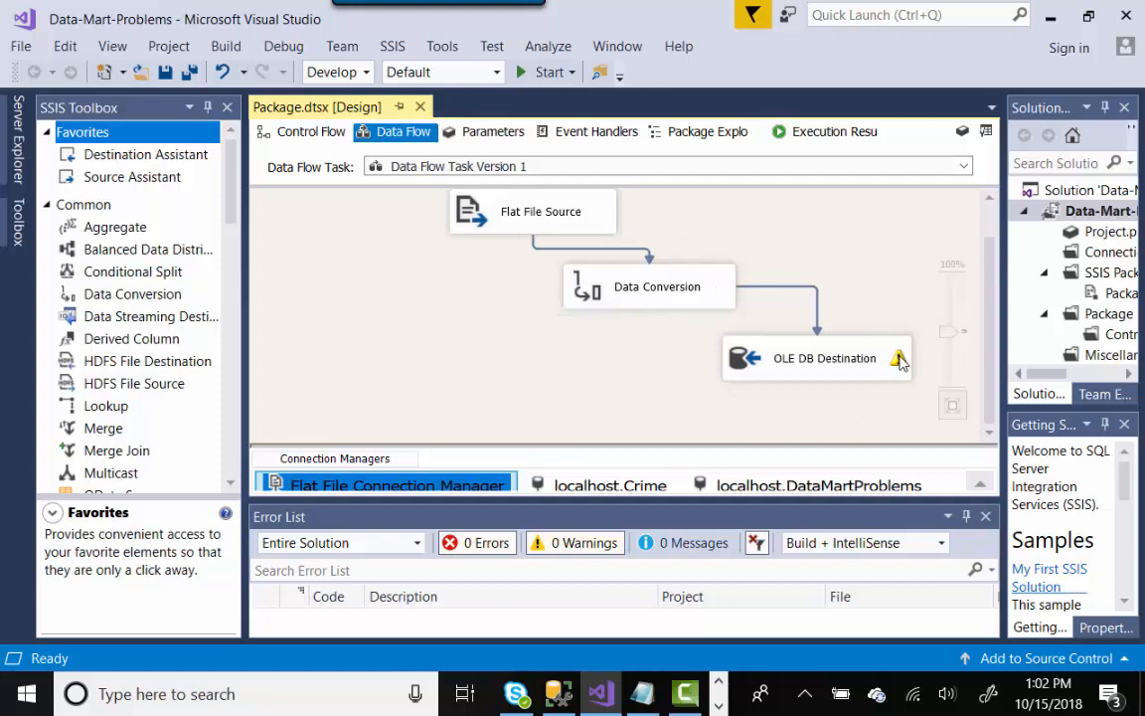
# - In Data Flow Task Version 1, review the Flat File Source column mappings, then open Data Conversion
pyautogui.click(320, 135)
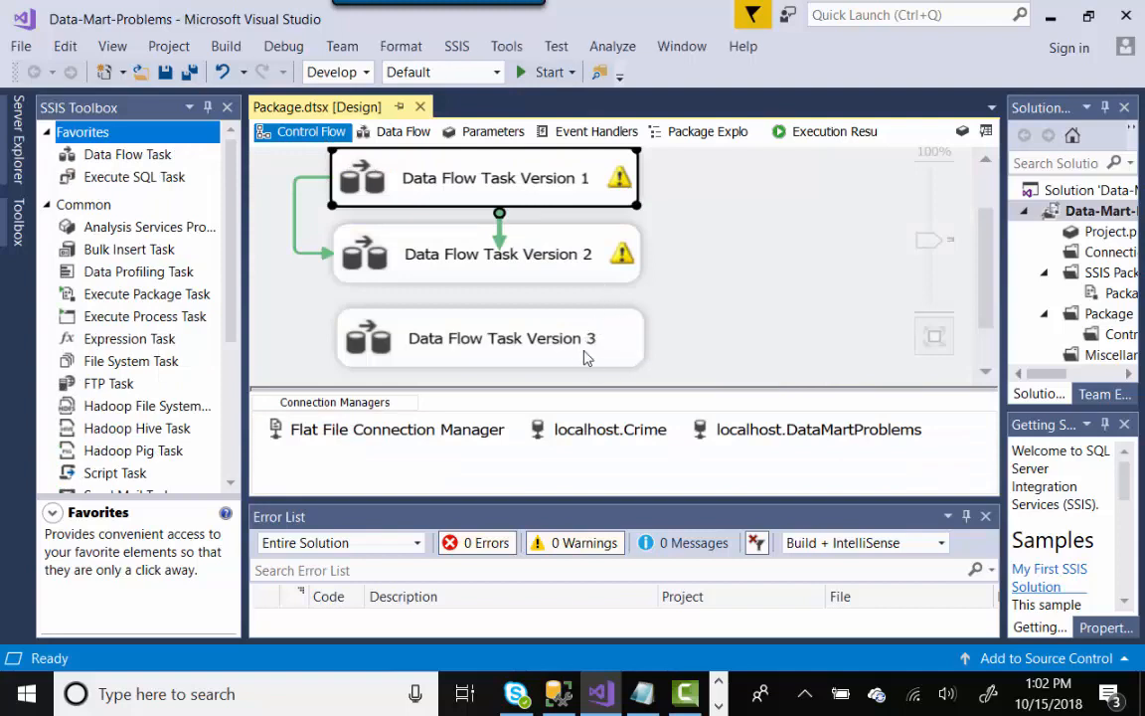
pyautogui.doubleClick(572, 198)
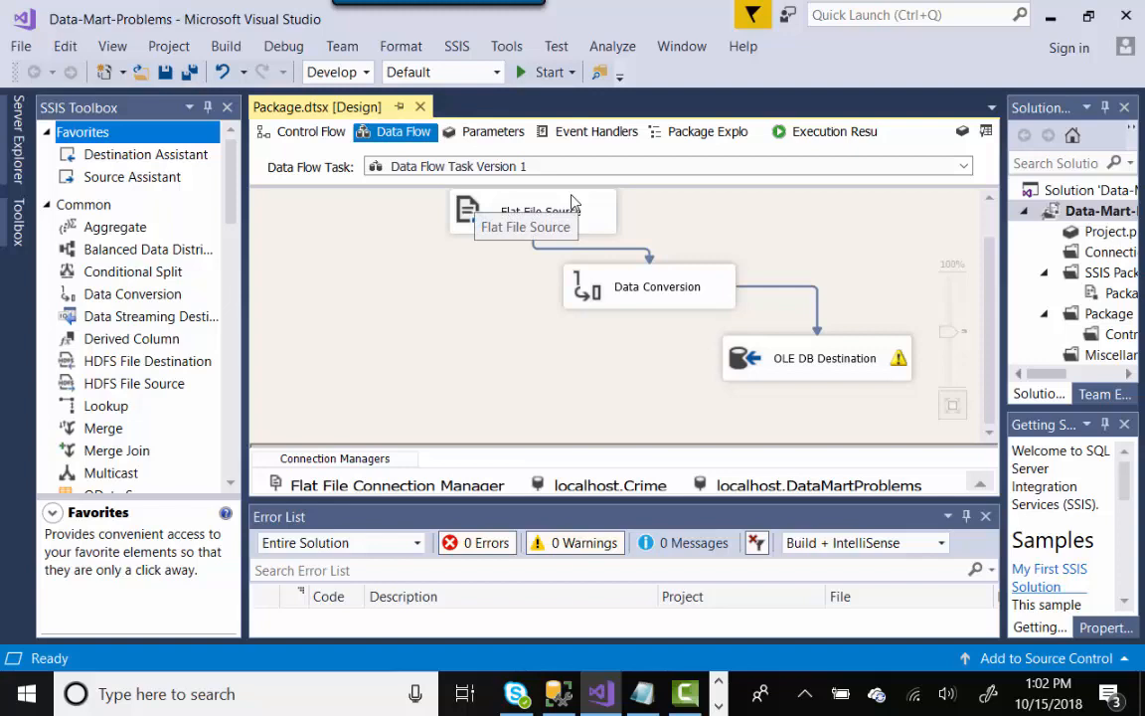
pyautogui.doubleClick(572, 214)
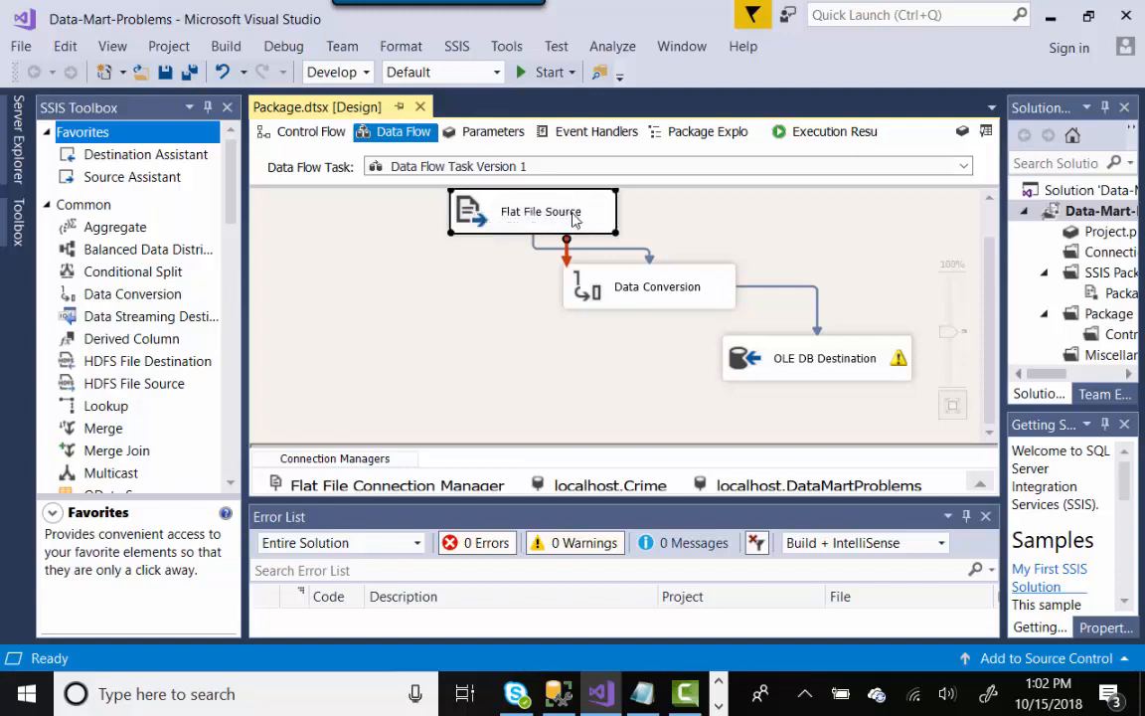
pyautogui.click(201, 162)
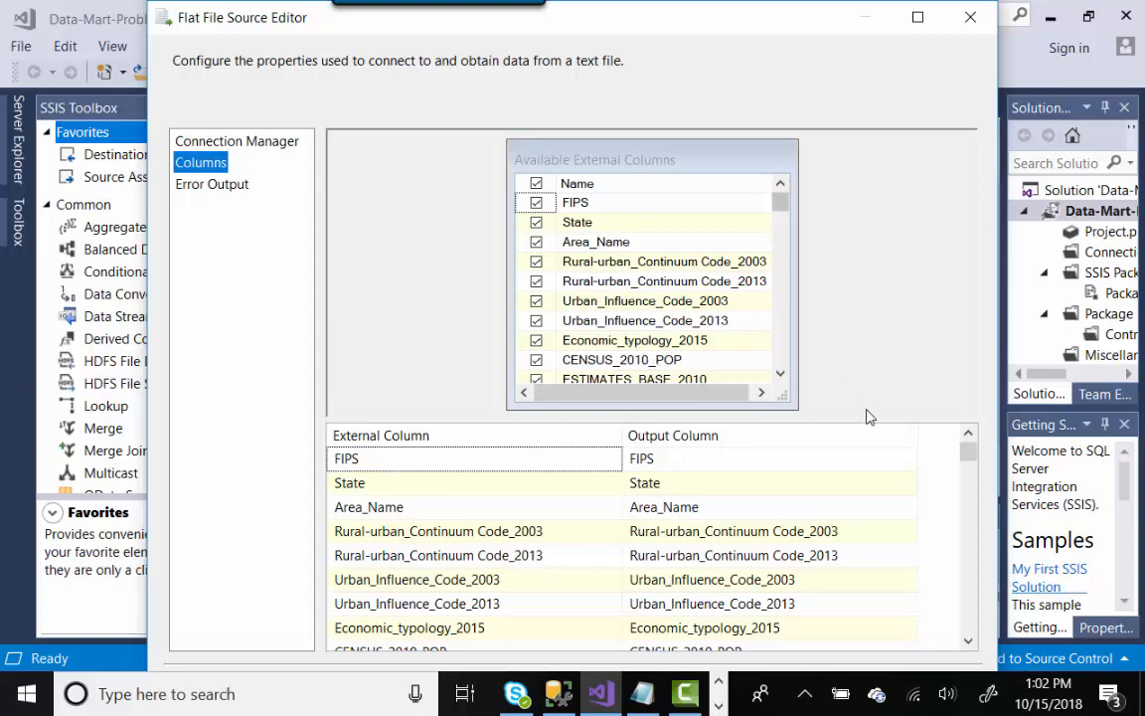
pyautogui.moveTo(970, 452); pyautogui.dragTo(975, 399)
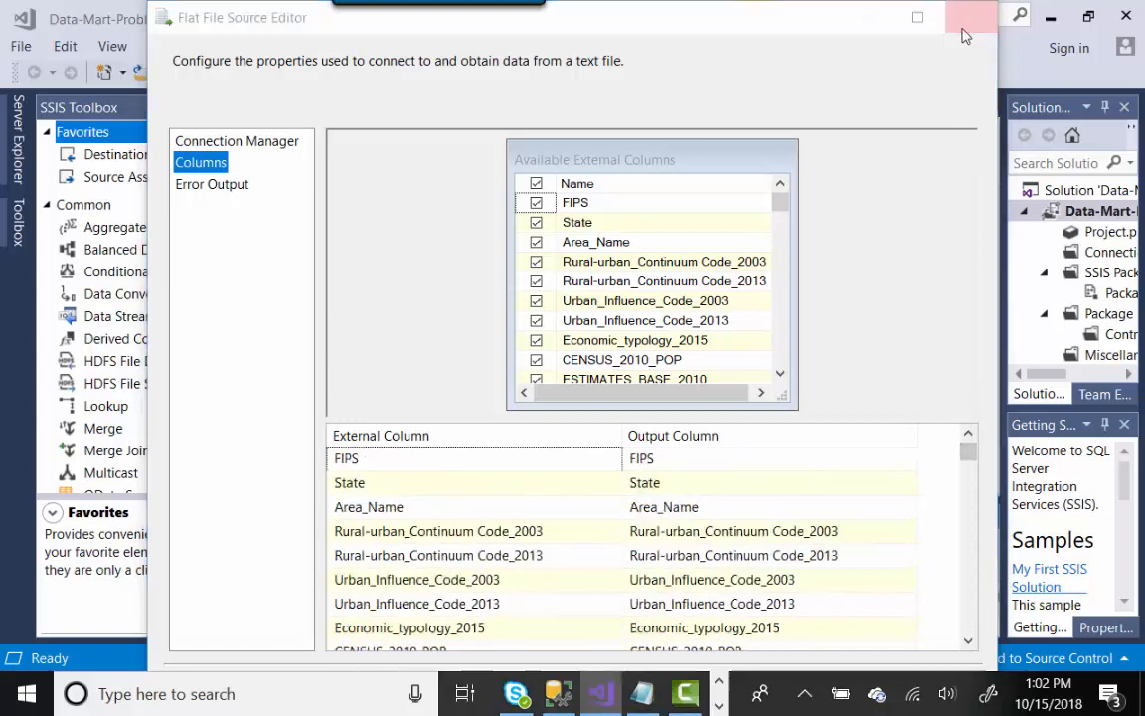
pyautogui.click(963, 36)
pyautogui.doubleClick(701, 286)
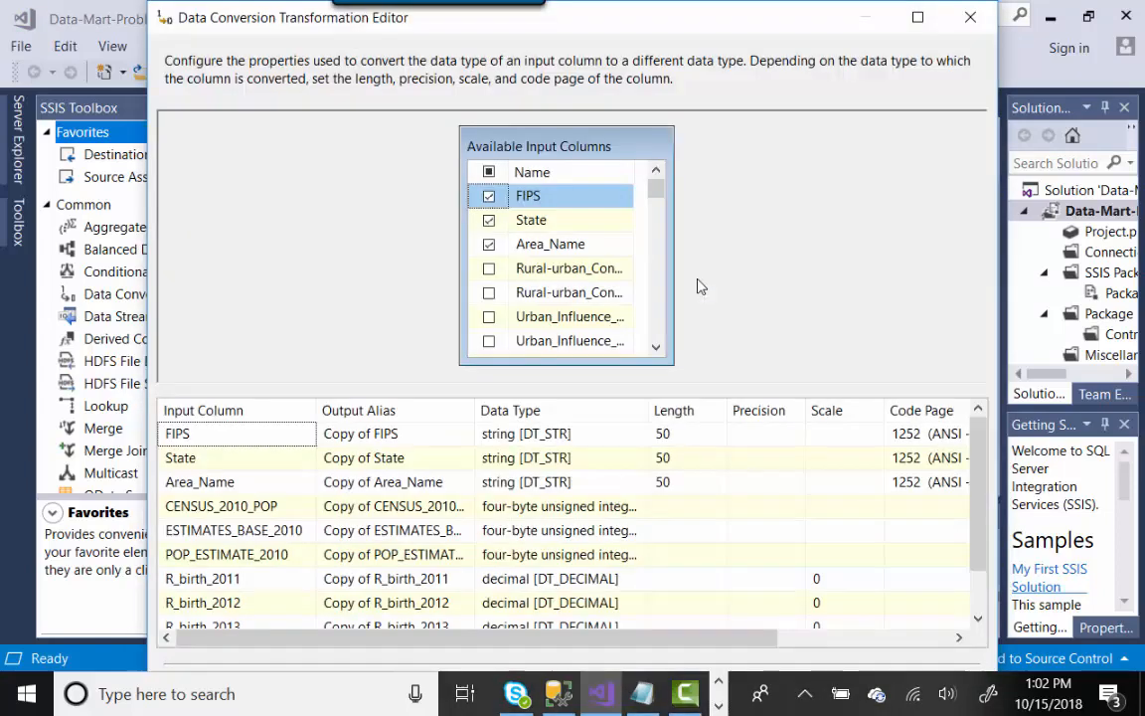
# - Confirm conversions: Area_Name string, population counts unsigned integers, birth rates decimals, then accept with OK
pyautogui.click(911, 17)
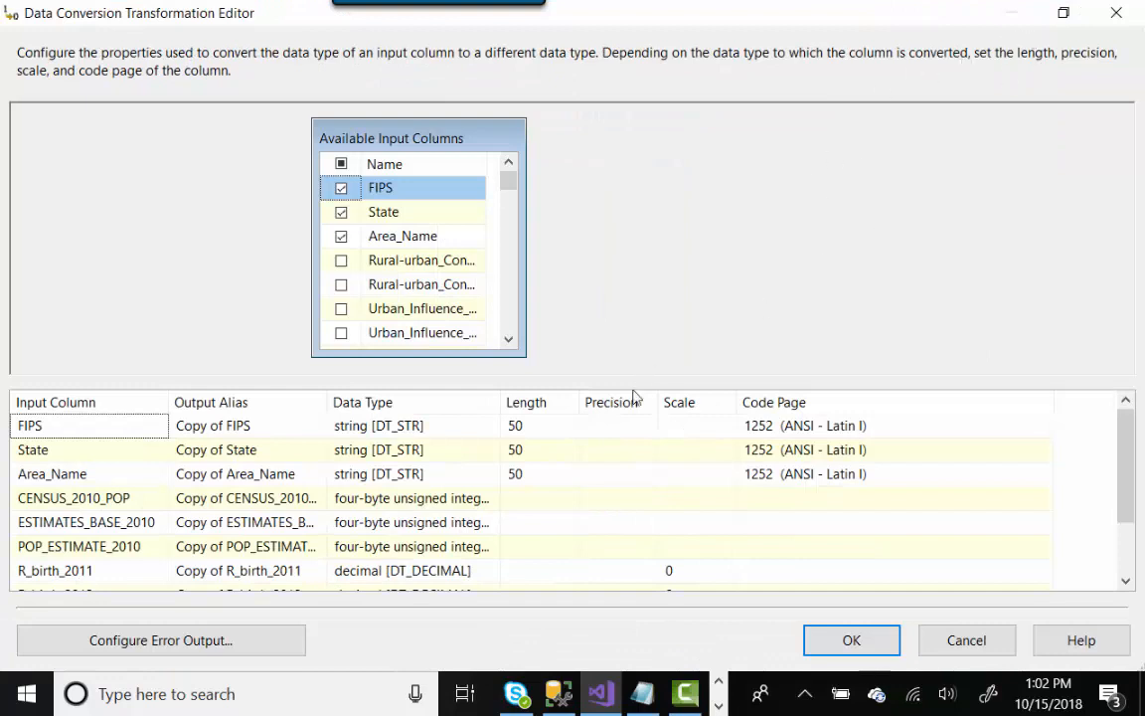
pyautogui.moveTo(1126, 472); pyautogui.dragTo(1129, 509)
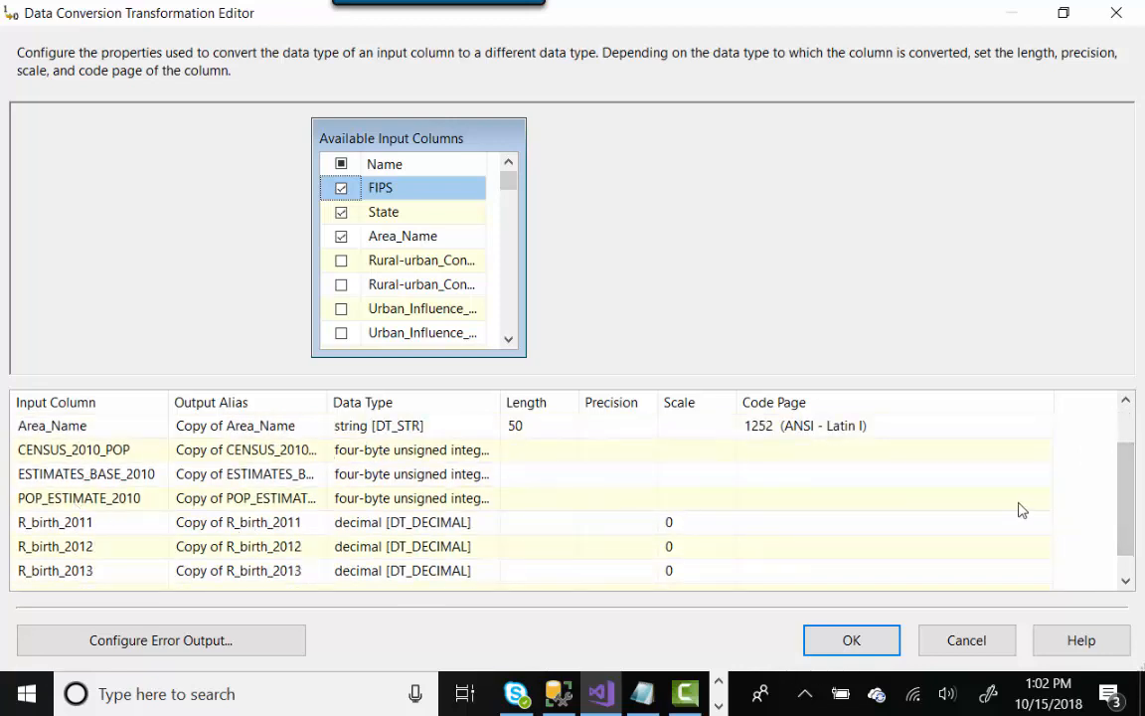
pyautogui.moveTo(1119, 511); pyautogui.dragTo(1126, 452)
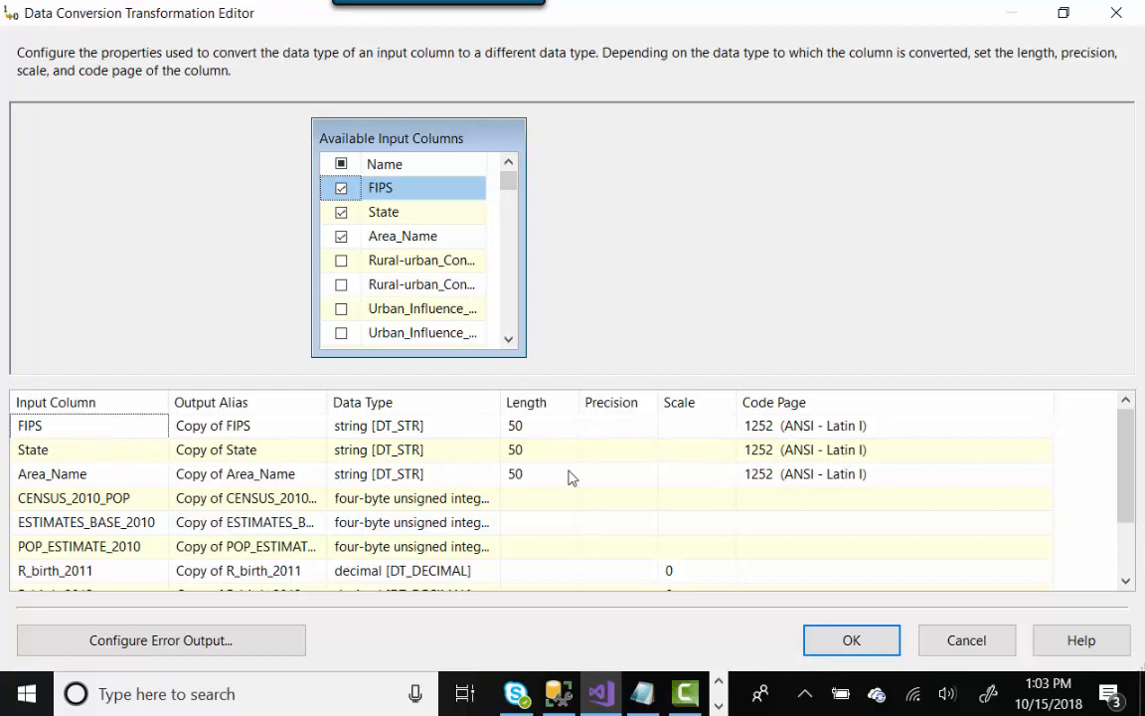
pyautogui.moveTo(1127, 455); pyautogui.dragTo(1127, 503)
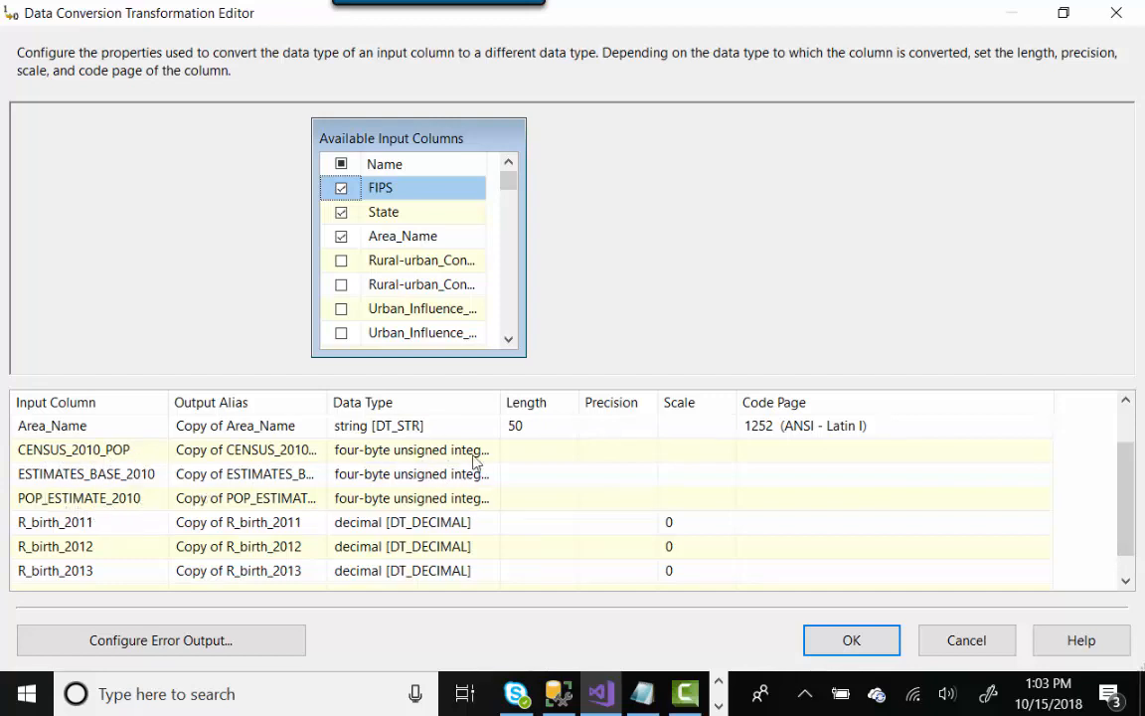
pyautogui.moveTo(501, 401); pyautogui.dragTo(580, 403)
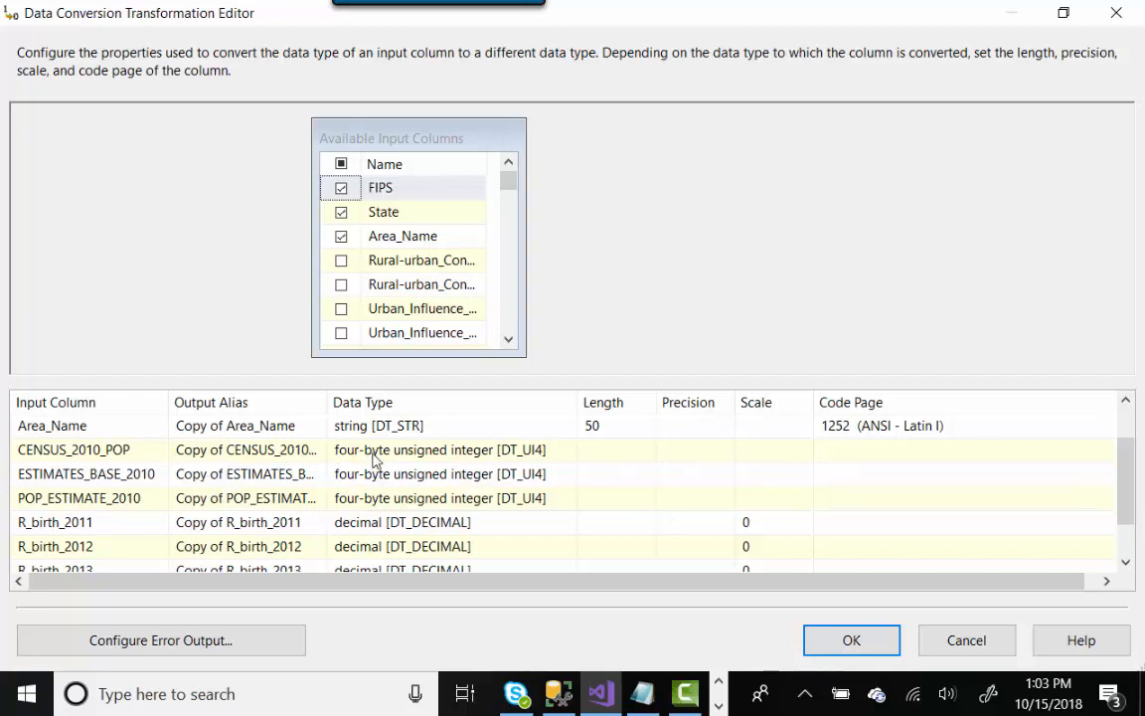
pyautogui.moveTo(1129, 471); pyautogui.dragTo(1124, 498)
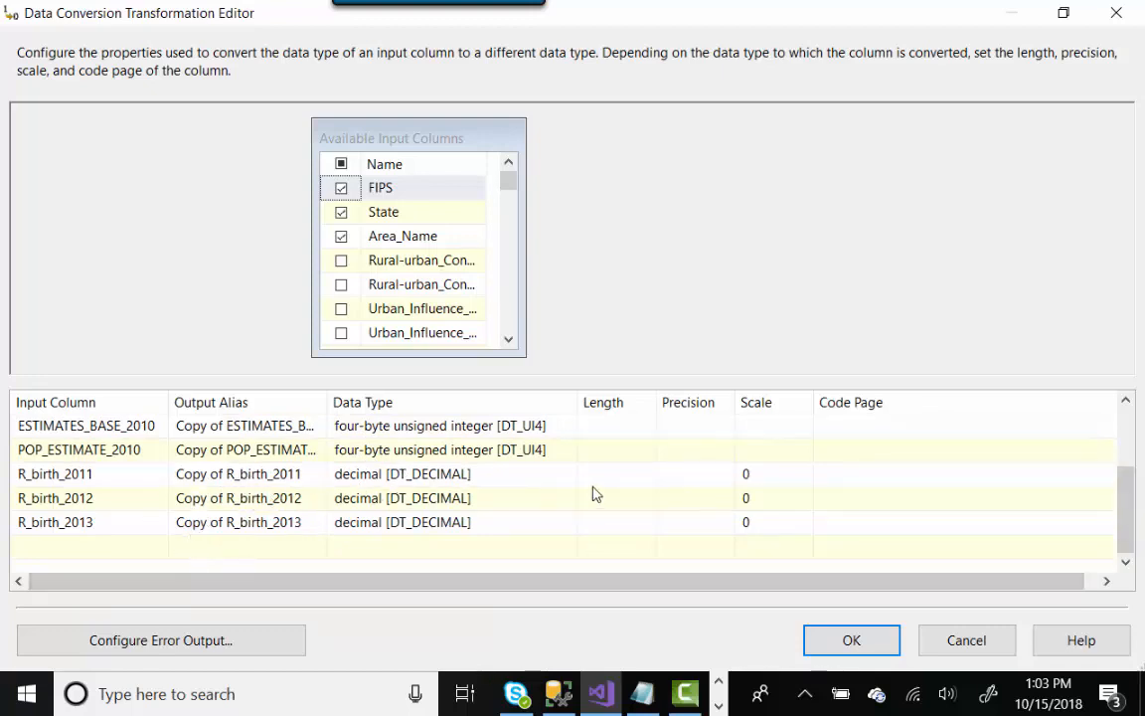
pyautogui.click(962, 642)
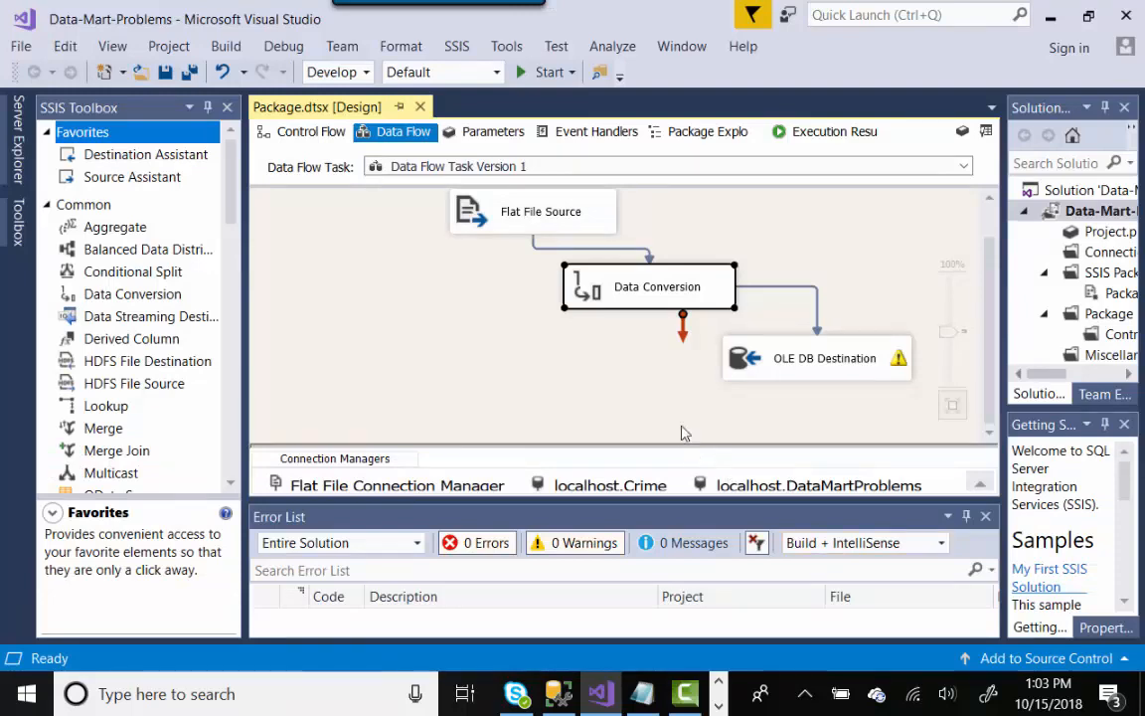
pyautogui.click(746, 379)
pyautogui.doubleClick(746, 380)
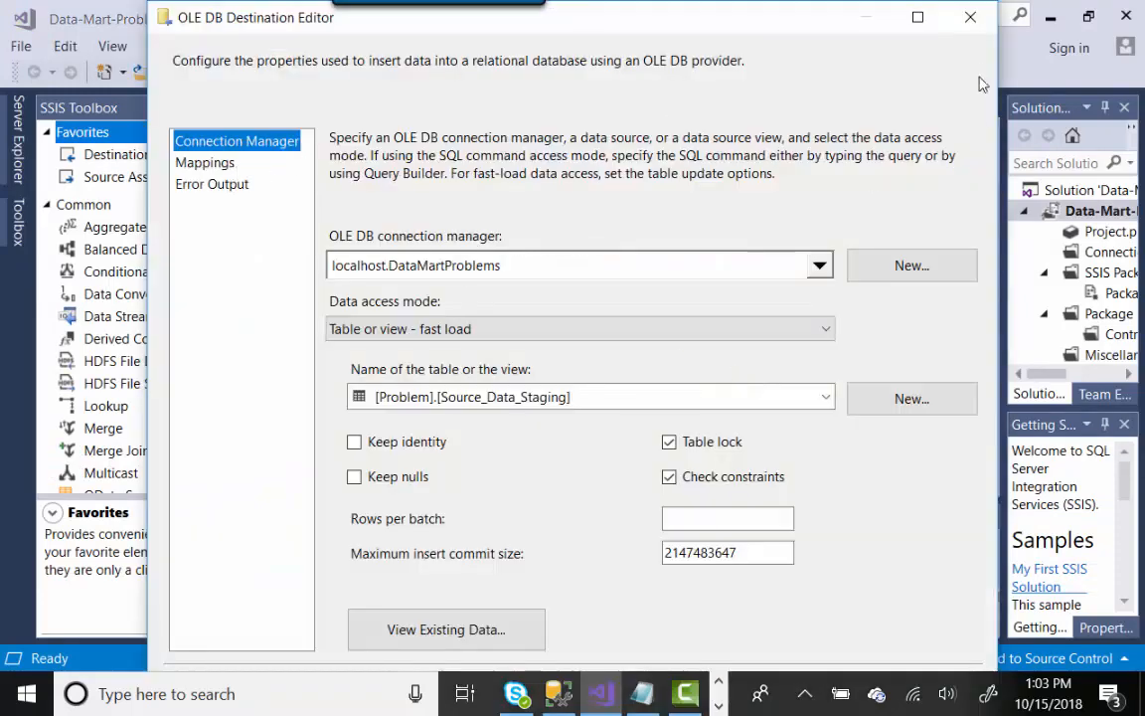
pyautogui.click(971, 17)
pyautogui.doubleClick(644, 294)
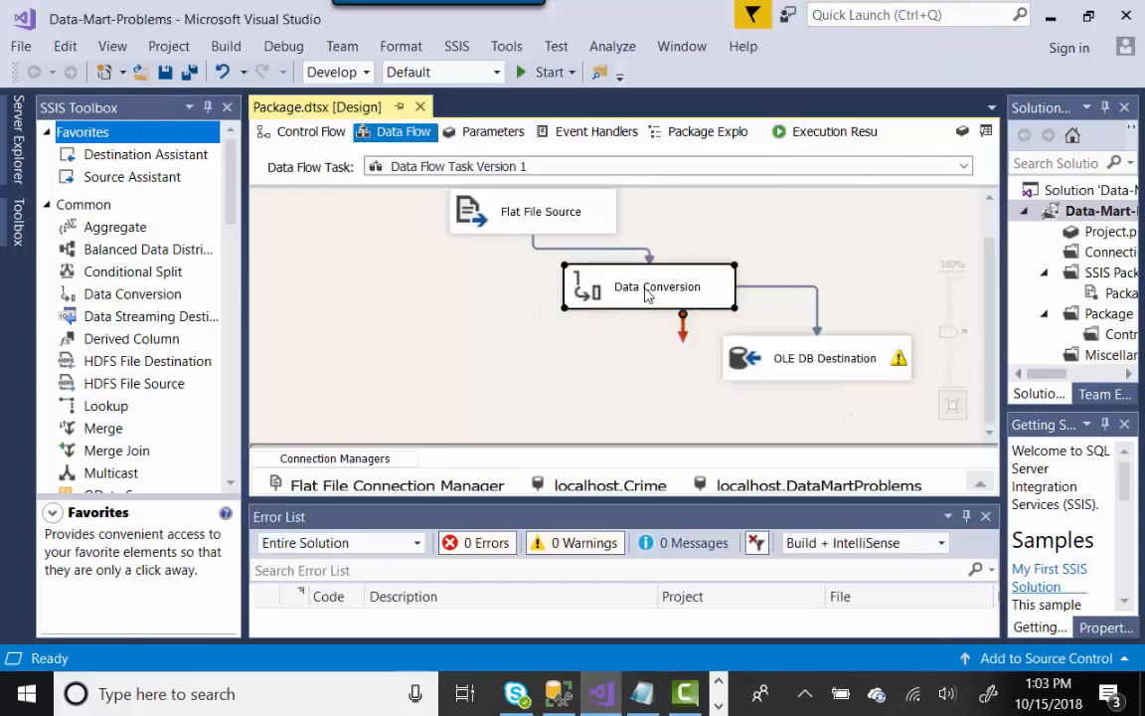
pyautogui.click(375, 411)
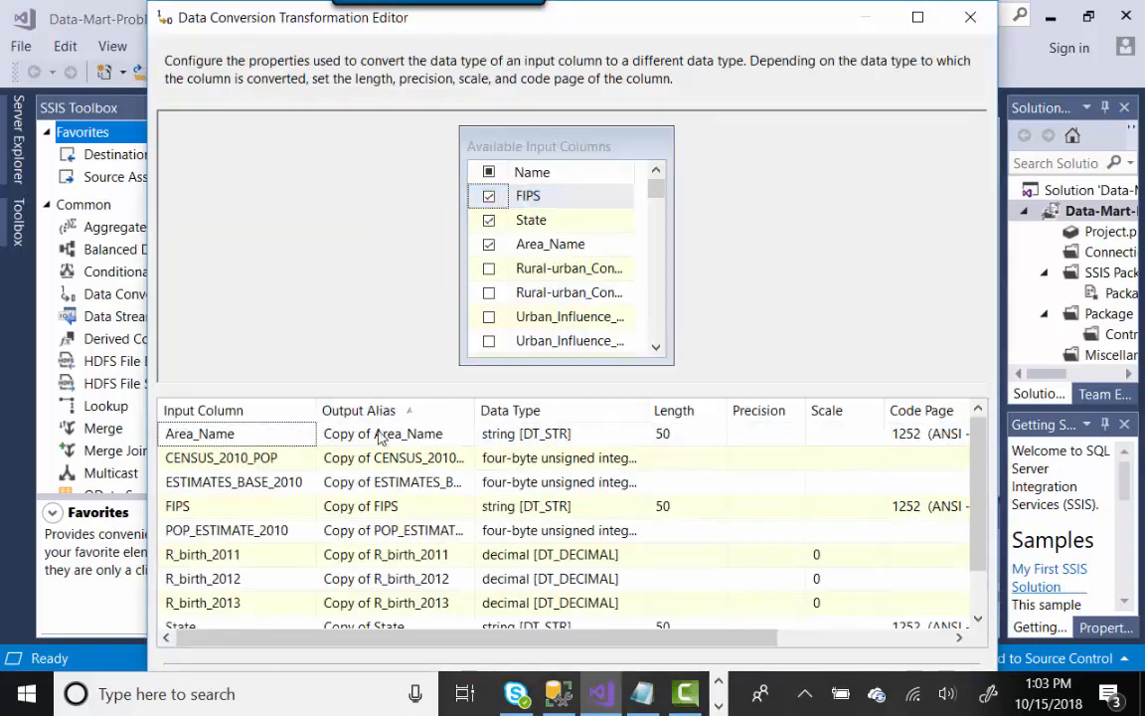
pyautogui.click(384, 411)
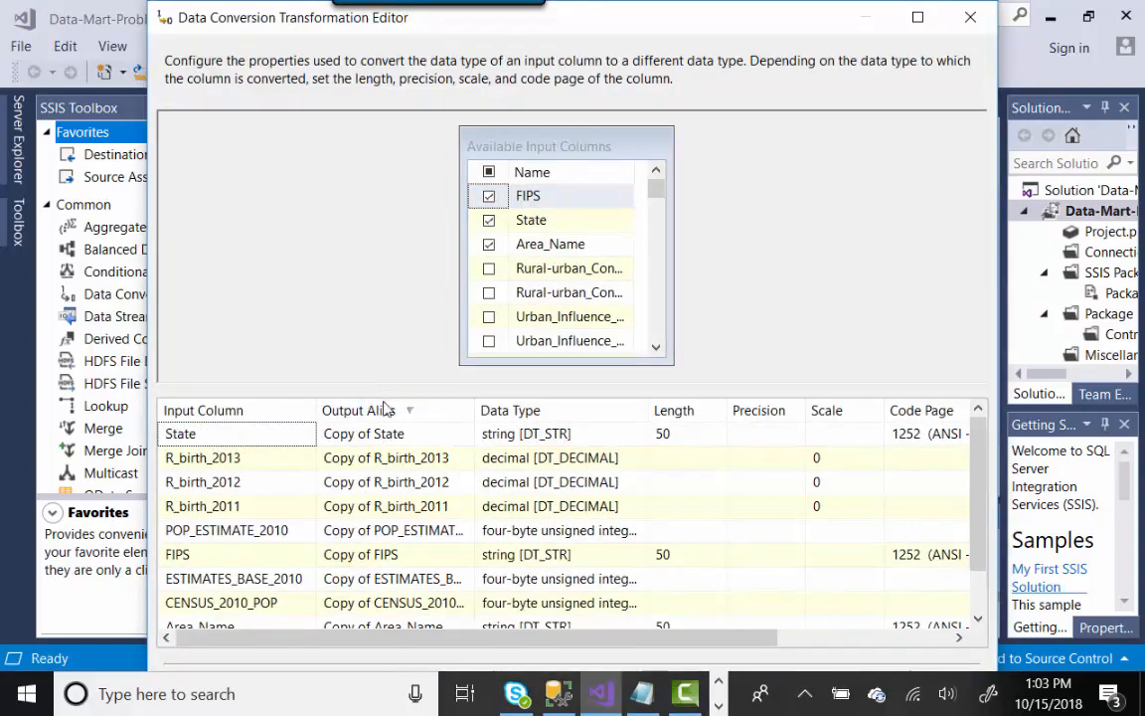
pyautogui.click(379, 434)
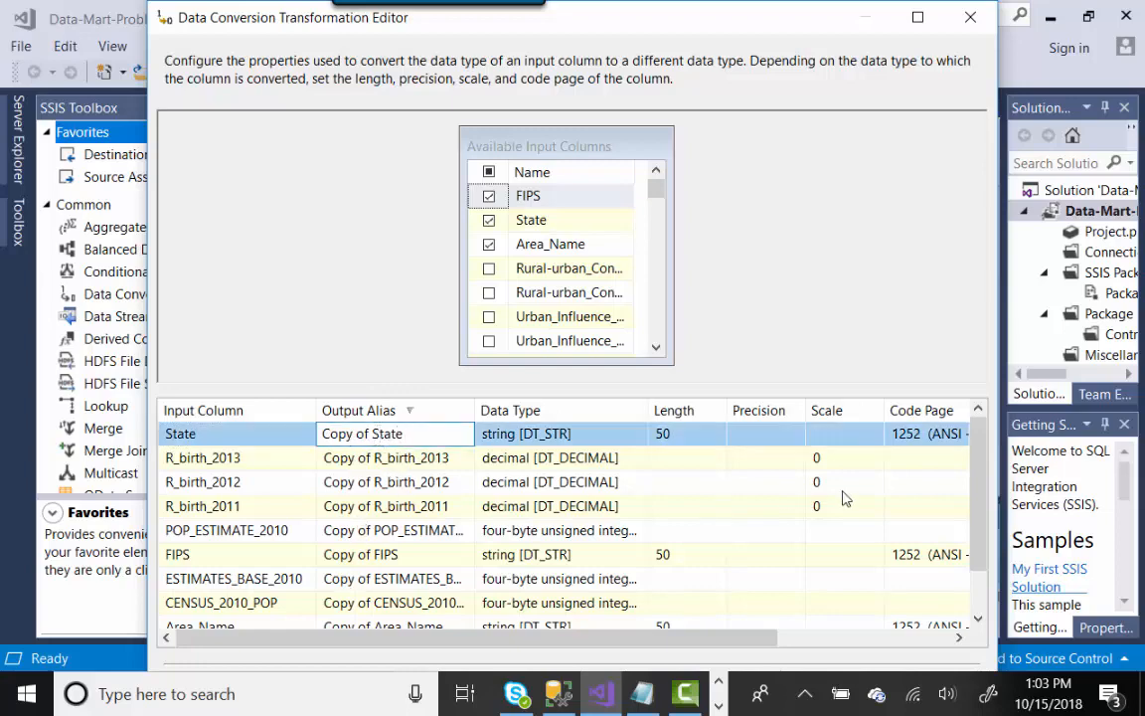
pyautogui.click(917, 17)
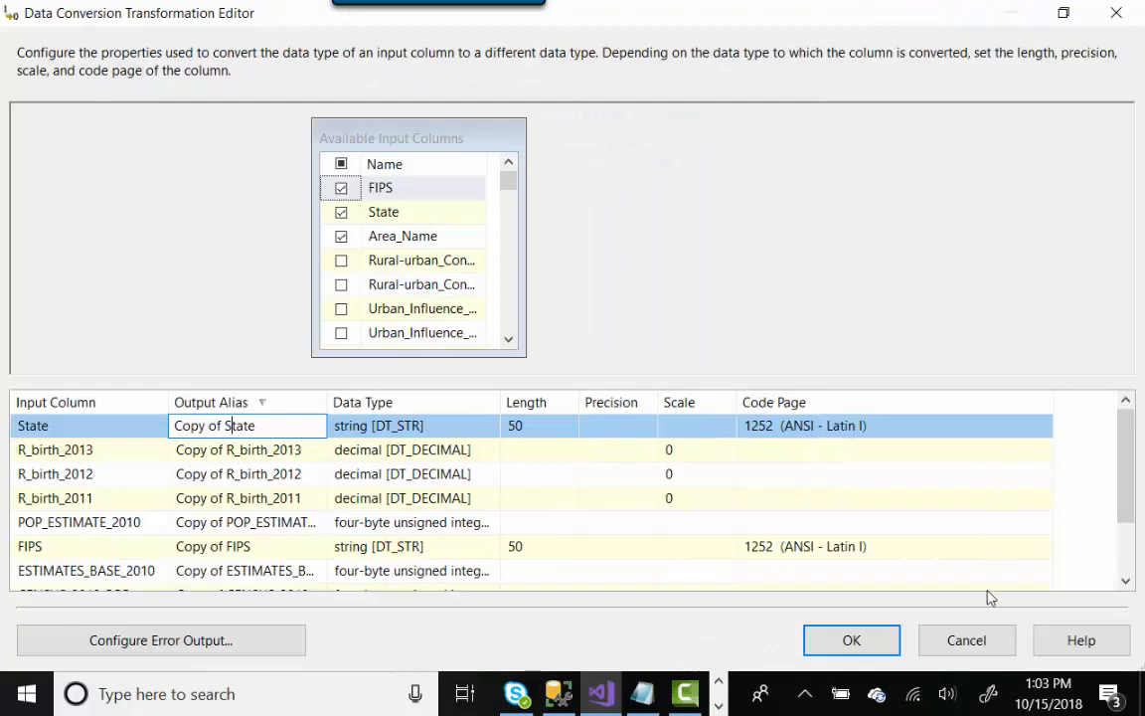
pyautogui.click(979, 643)
pyautogui.click(644, 396)
pyautogui.click(763, 378)
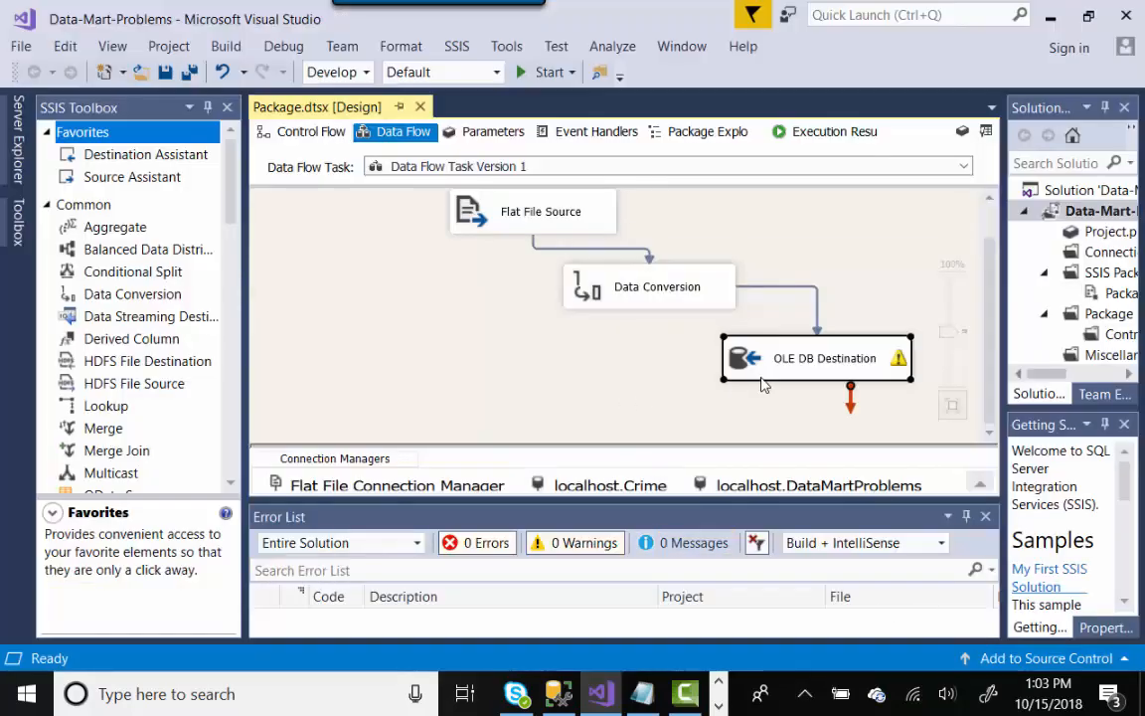
pyautogui.doubleClick(762, 386)
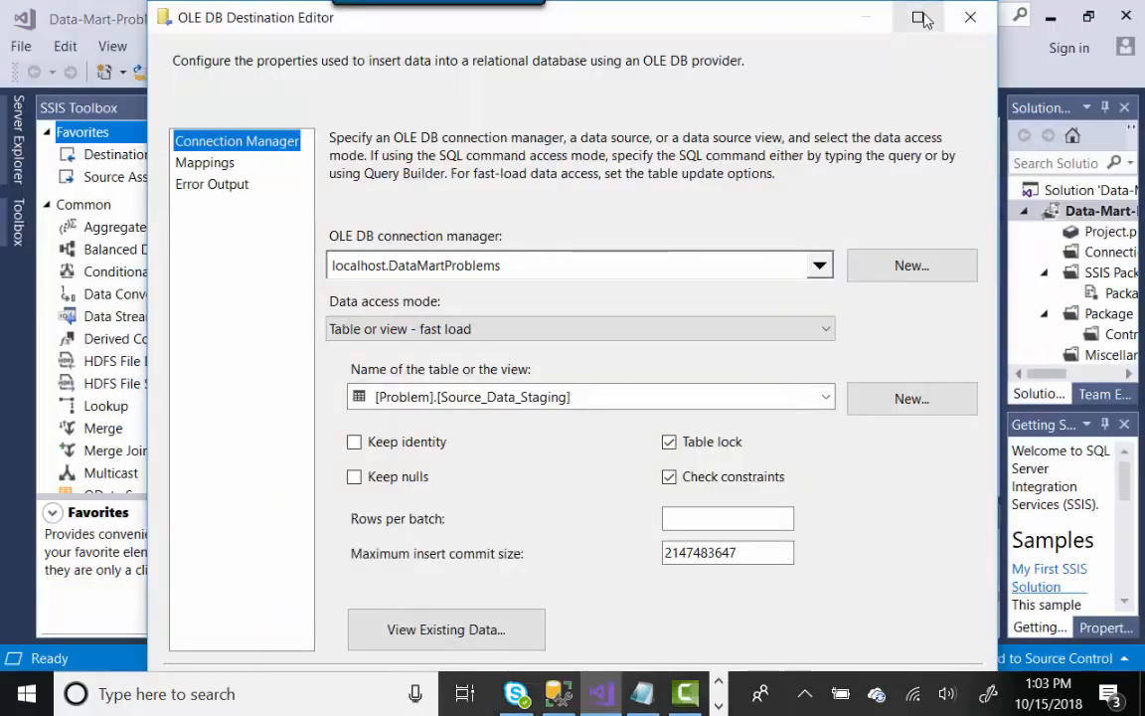
pyautogui.doubleClick(825, 14)
pyautogui.click(80, 154)
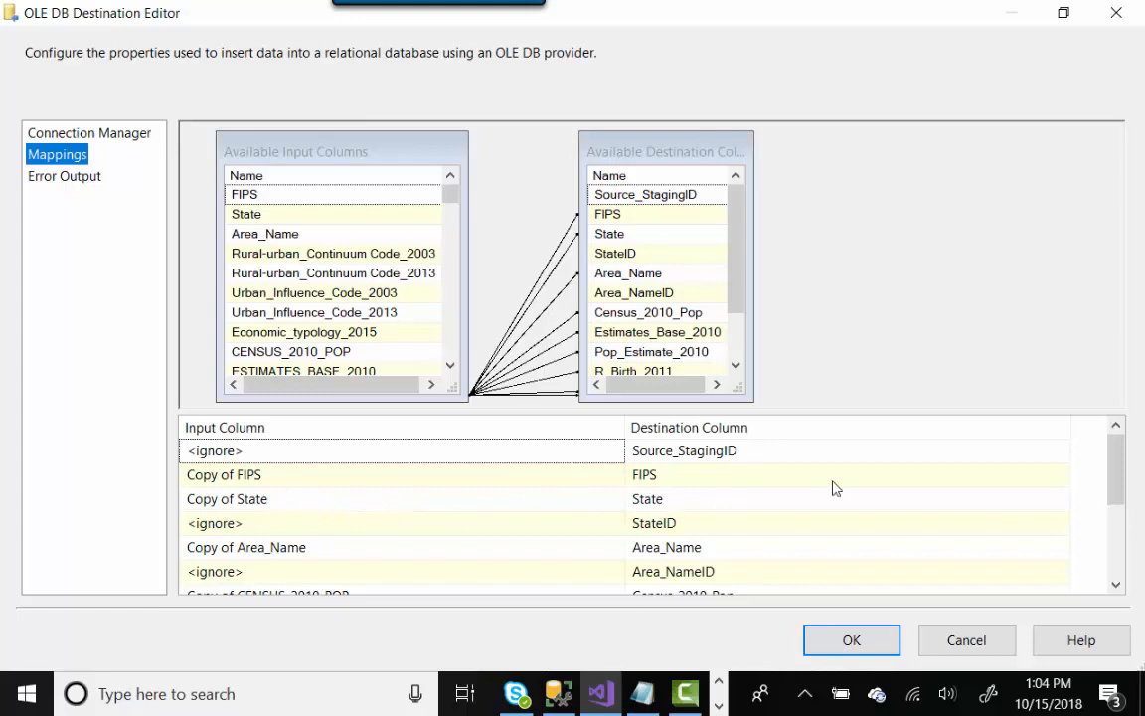
pyautogui.moveTo(1117, 475); pyautogui.dragTo(1133, 566)
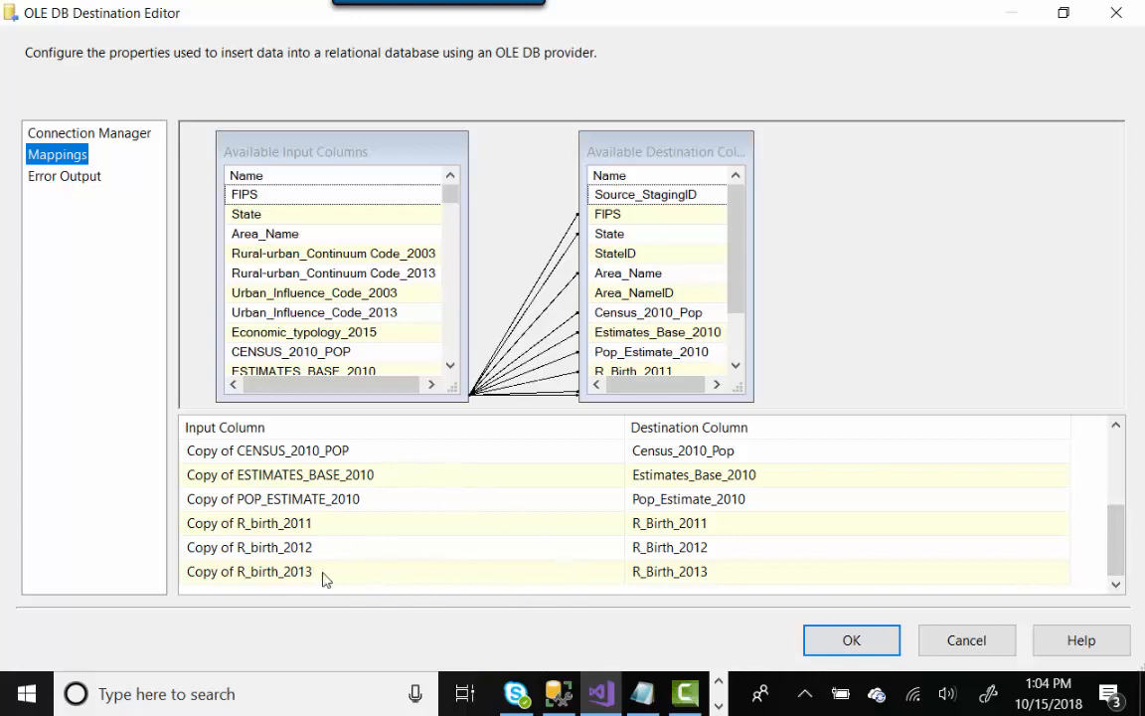
pyautogui.click(428, 573)
pyautogui.click(616, 573)
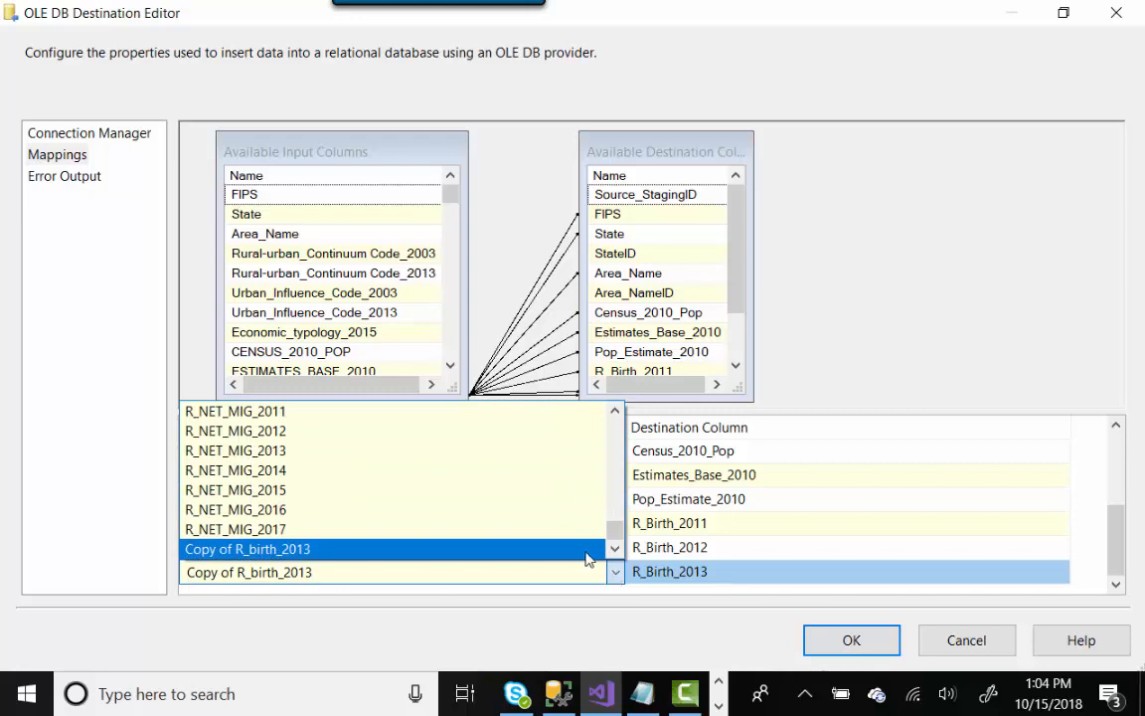
pyautogui.click(586, 552)
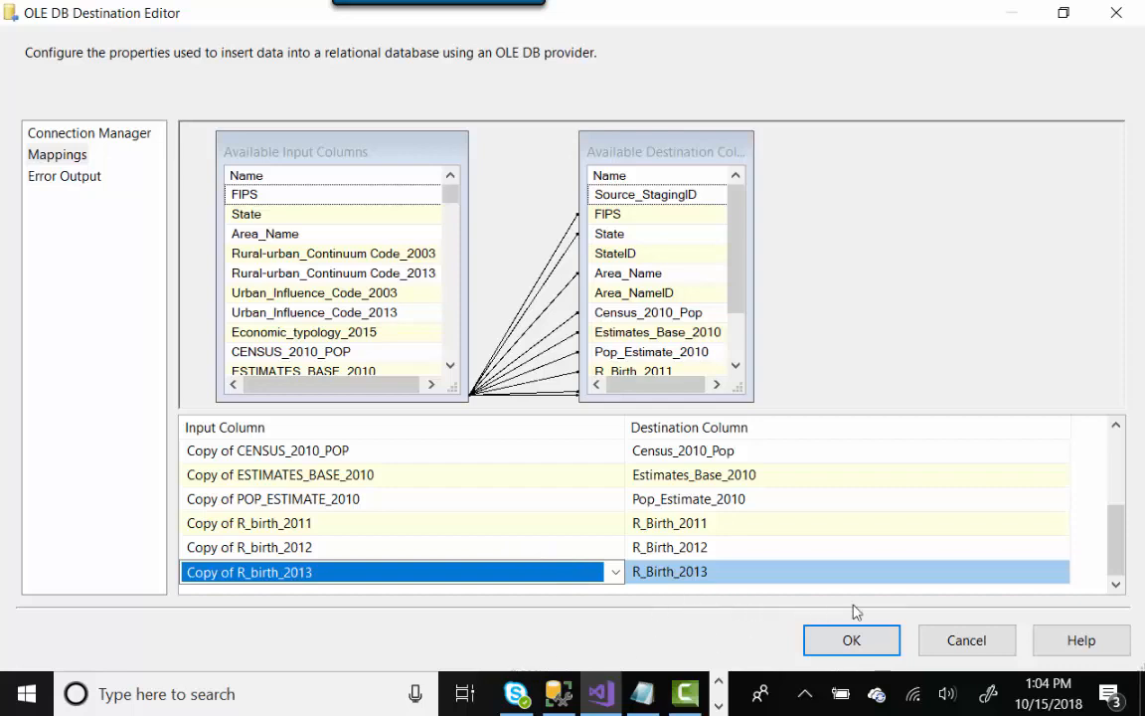
pyautogui.click(960, 643)
pyautogui.click(536, 360)
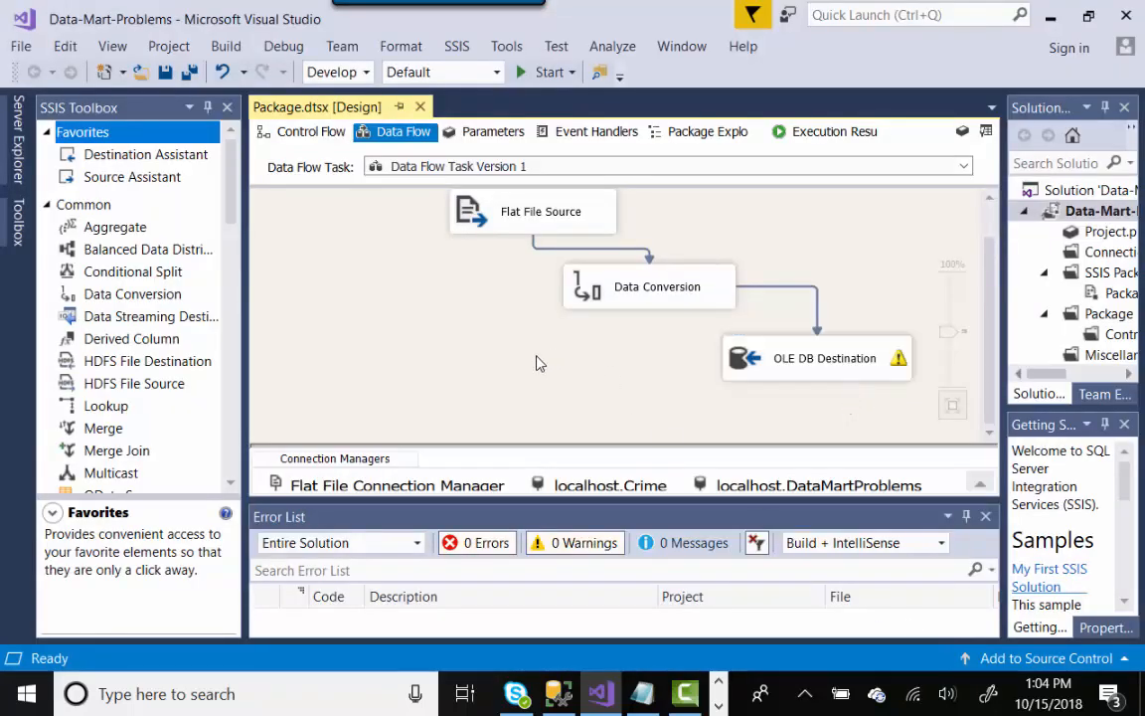
# - Execute the data flow task and check counts: 3,274 rows into Data Conversion, 2,770 reach destination
pyautogui.rightClick(362, 290)
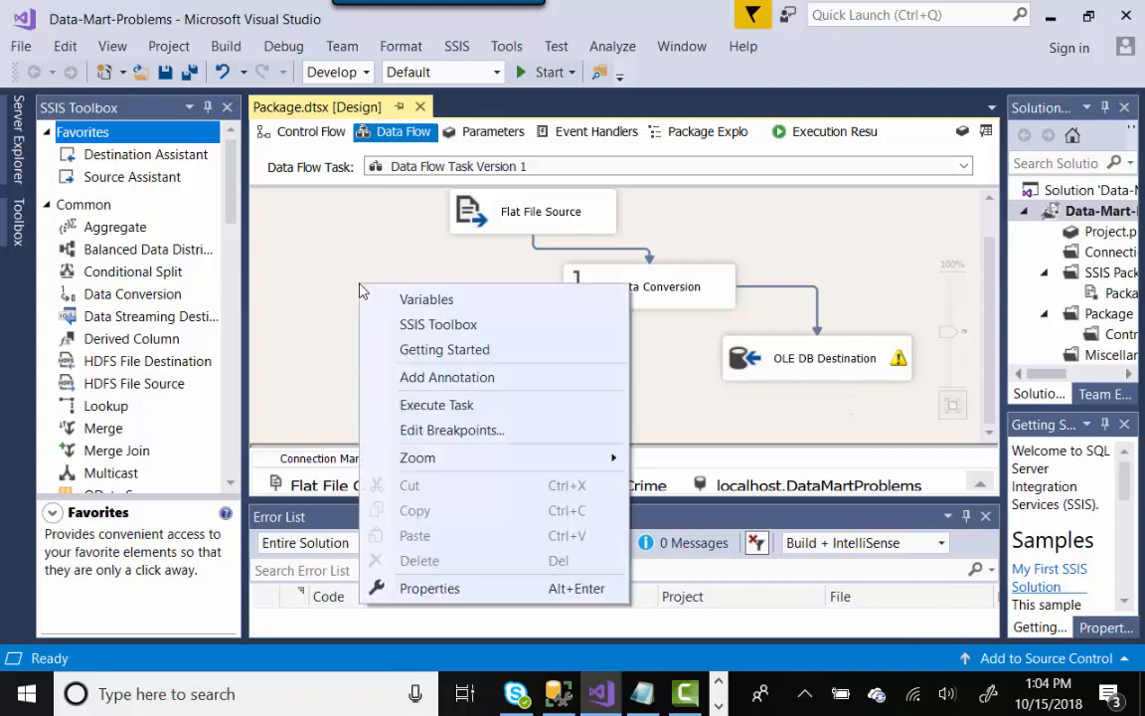
pyautogui.click(470, 405)
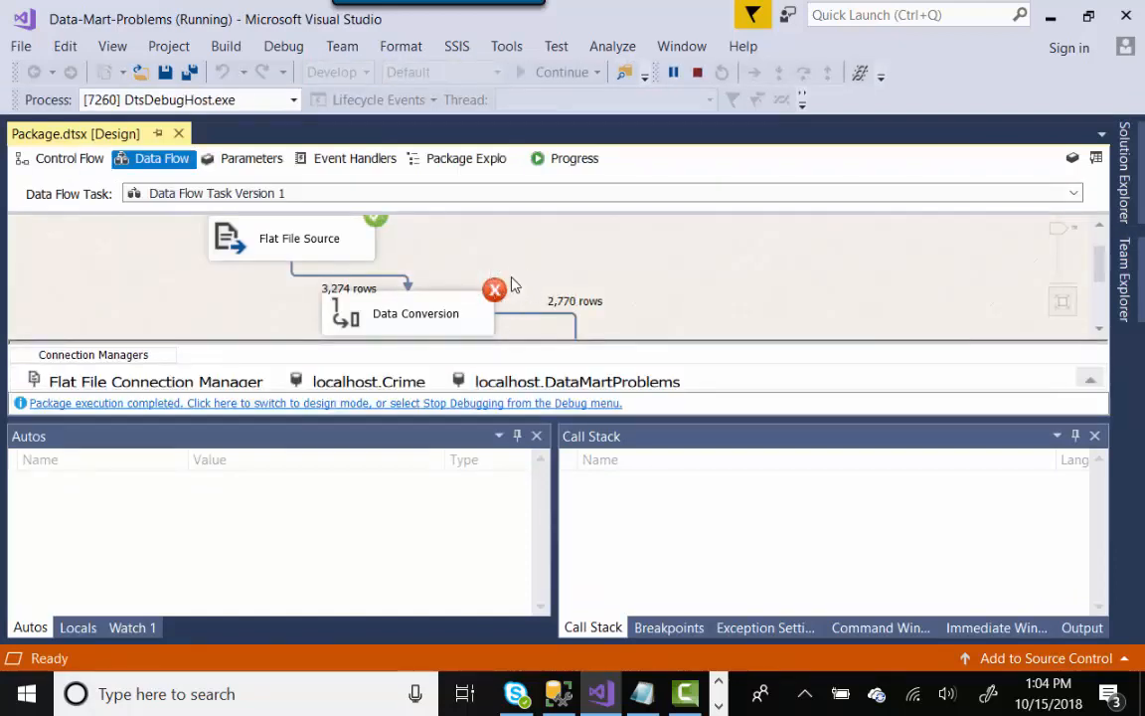
pyautogui.moveTo(1094, 266)
pyautogui.mouseDown()
pyautogui.moveTo(1097, 294)
pyautogui.moveTo(1104, 258)
pyautogui.moveTo(1111, 284)
pyautogui.mouseUp()
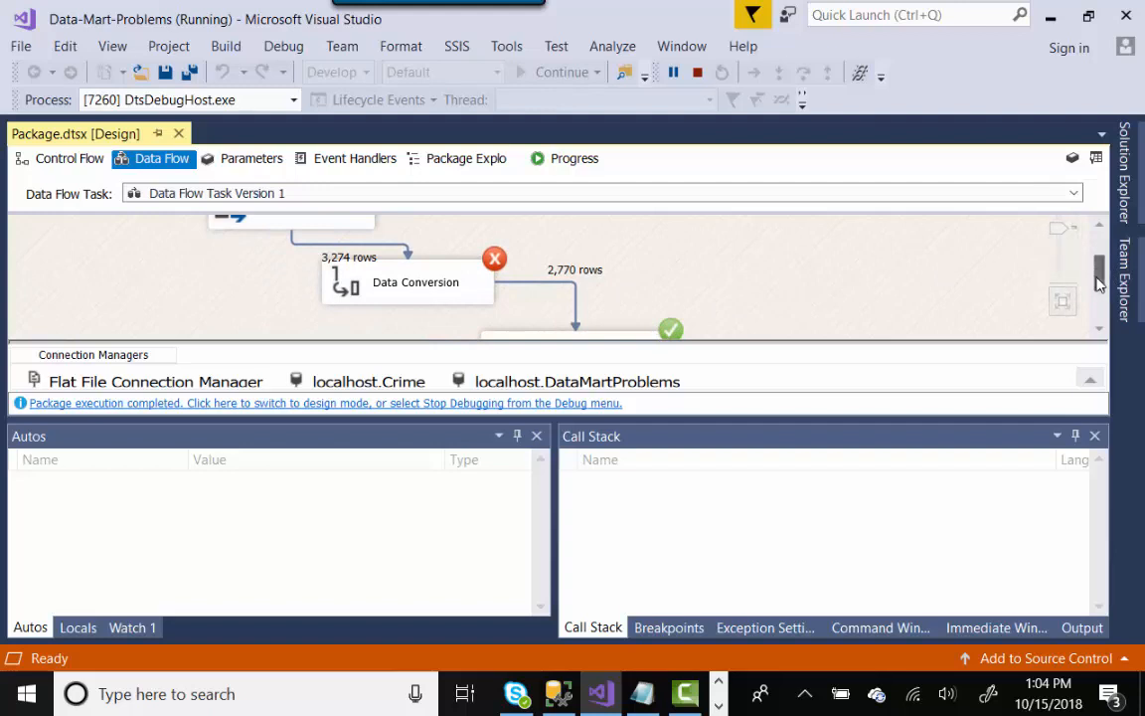
pyautogui.scroll(-2, 991, 259)
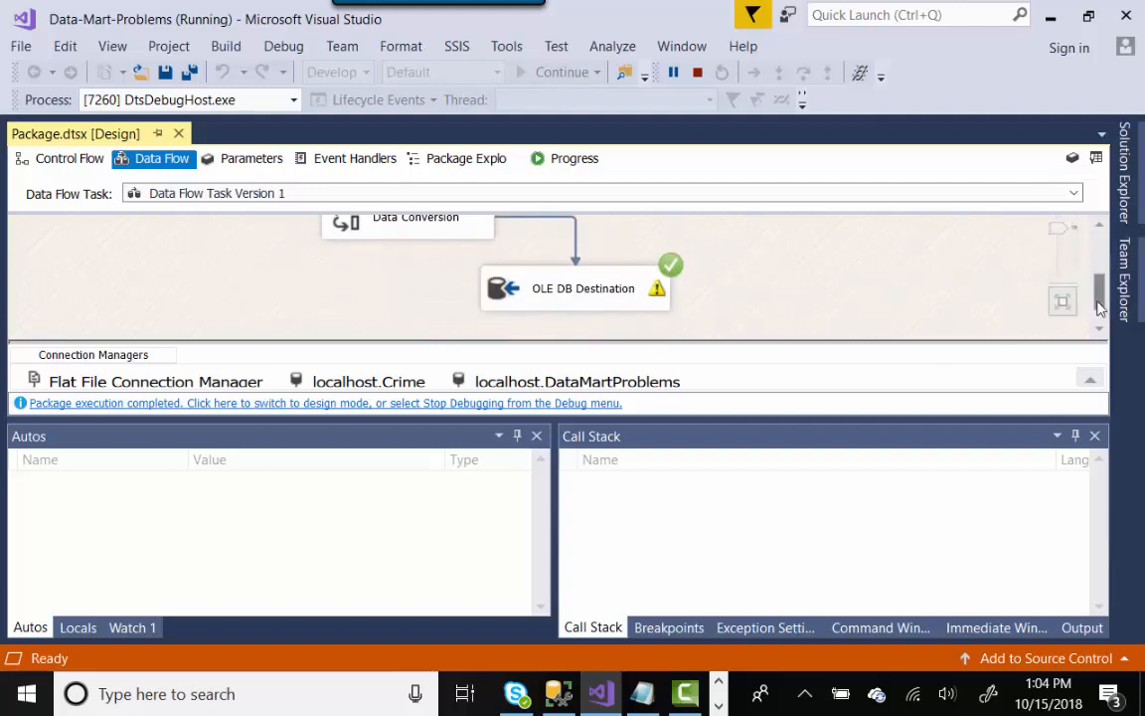
pyautogui.scroll(2, 994, 268)
pyautogui.moveTo(1103, 290); pyautogui.dragTo(1104, 286)
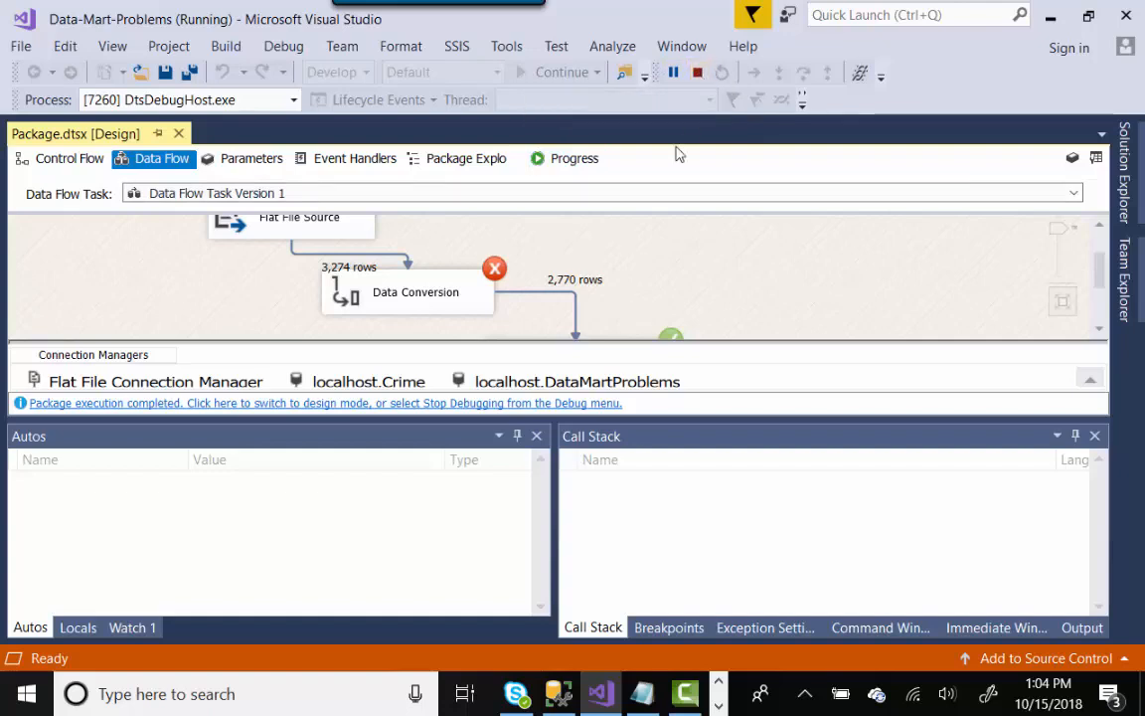
# - Copy the R_birth_2011 Data Conversion error message from the Progress log and bring up Notepad
pyautogui.click(563, 160)
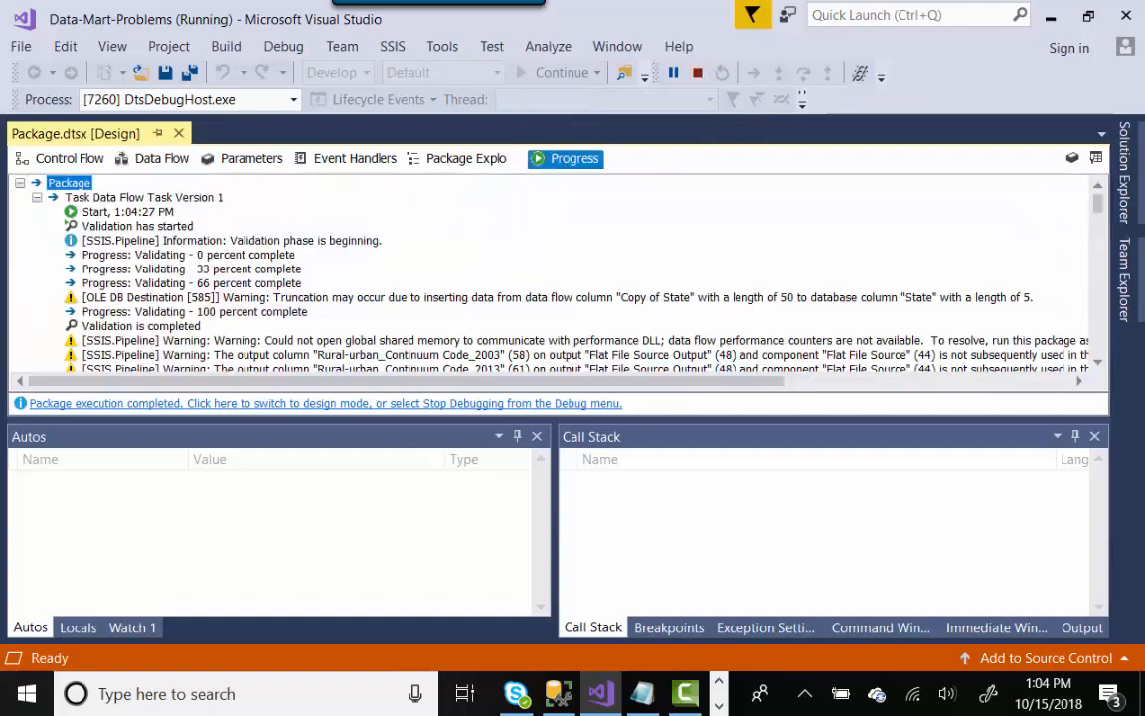
pyautogui.moveTo(1097, 199); pyautogui.dragTo(1090, 343)
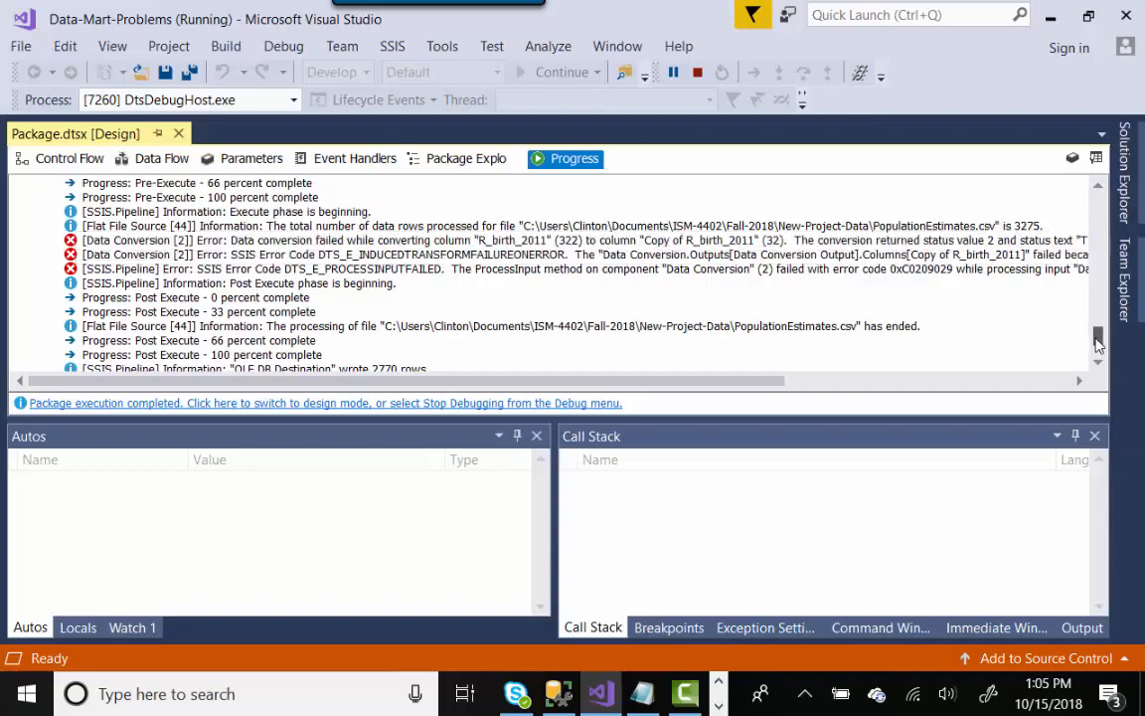
pyautogui.moveTo(1098, 343)
pyautogui.mouseDown()
pyautogui.moveTo(1097, 191)
pyautogui.moveTo(1104, 345)
pyautogui.mouseUp()
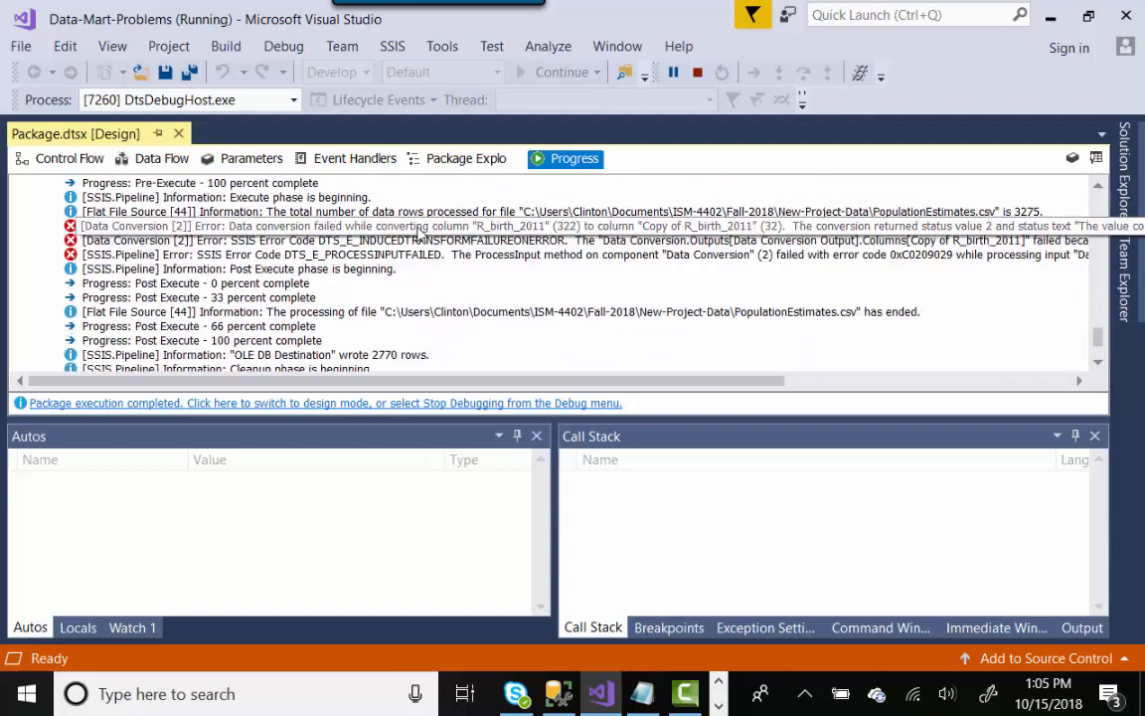
pyautogui.rightClick(419, 233)
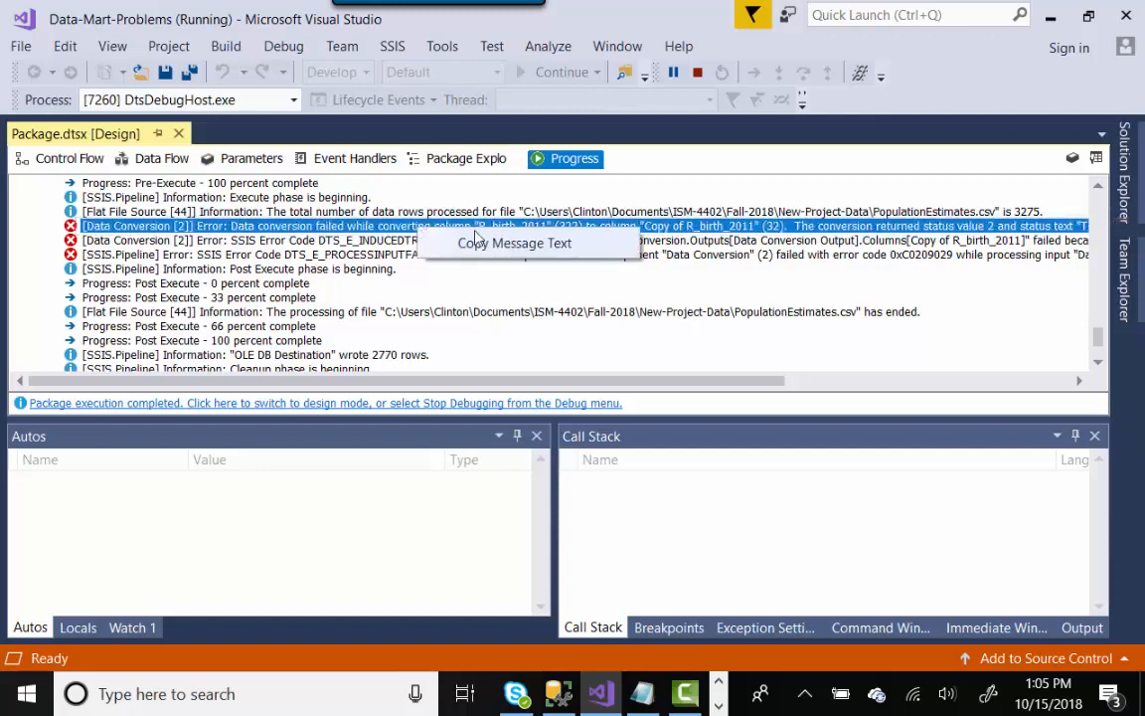
pyautogui.click(514, 243)
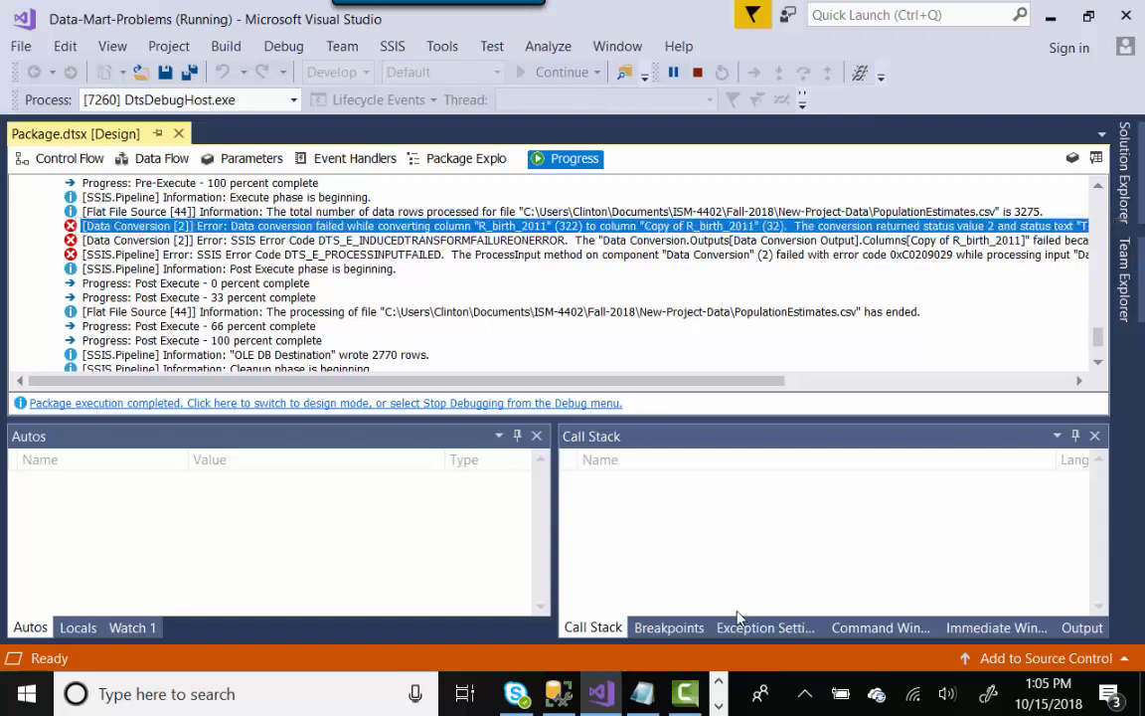
pyautogui.click(642, 693)
pyautogui.click(148, 95)
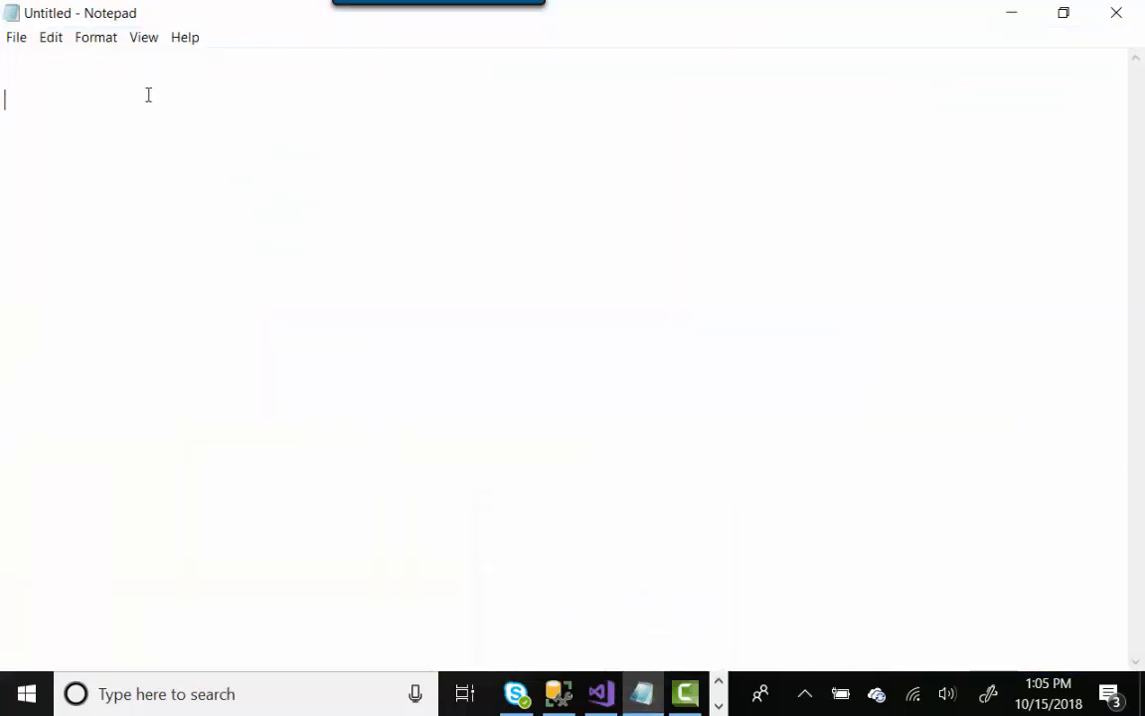
# - Paste the error text into Notepad and highlight the target column name 'Copy of R_birth_2011'
pyautogui.rightClick(148, 95)
pyautogui.click(129, 181)
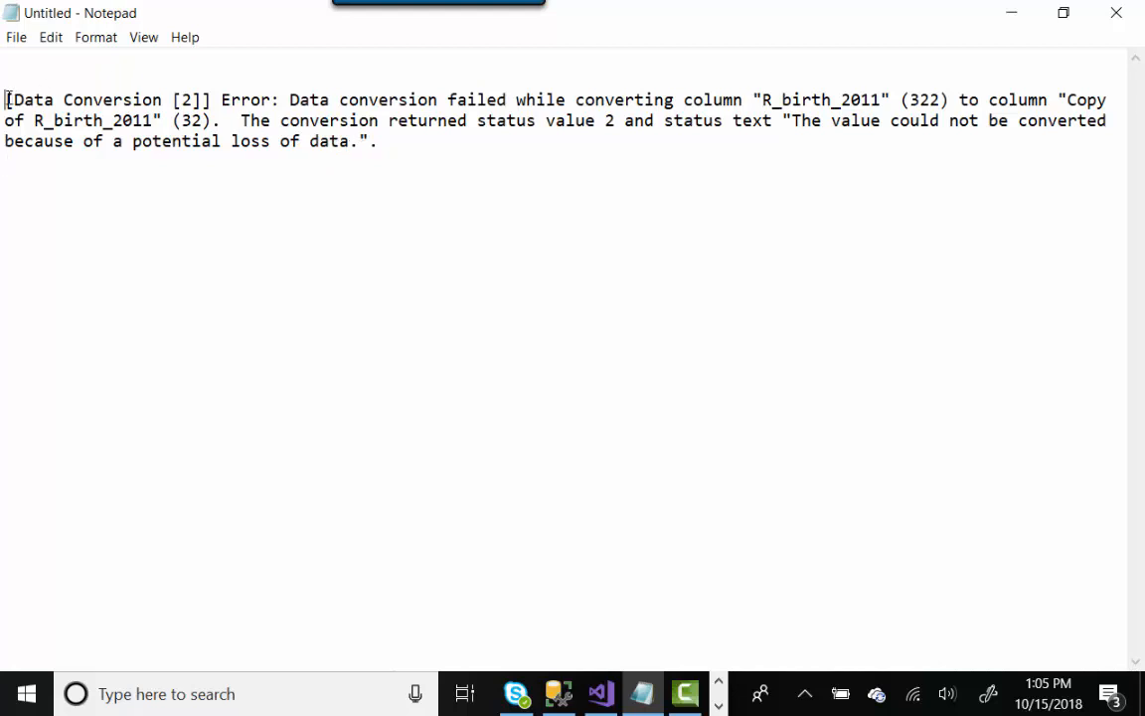
pyautogui.press('BackSpace')
pyautogui.press('BackSpace')
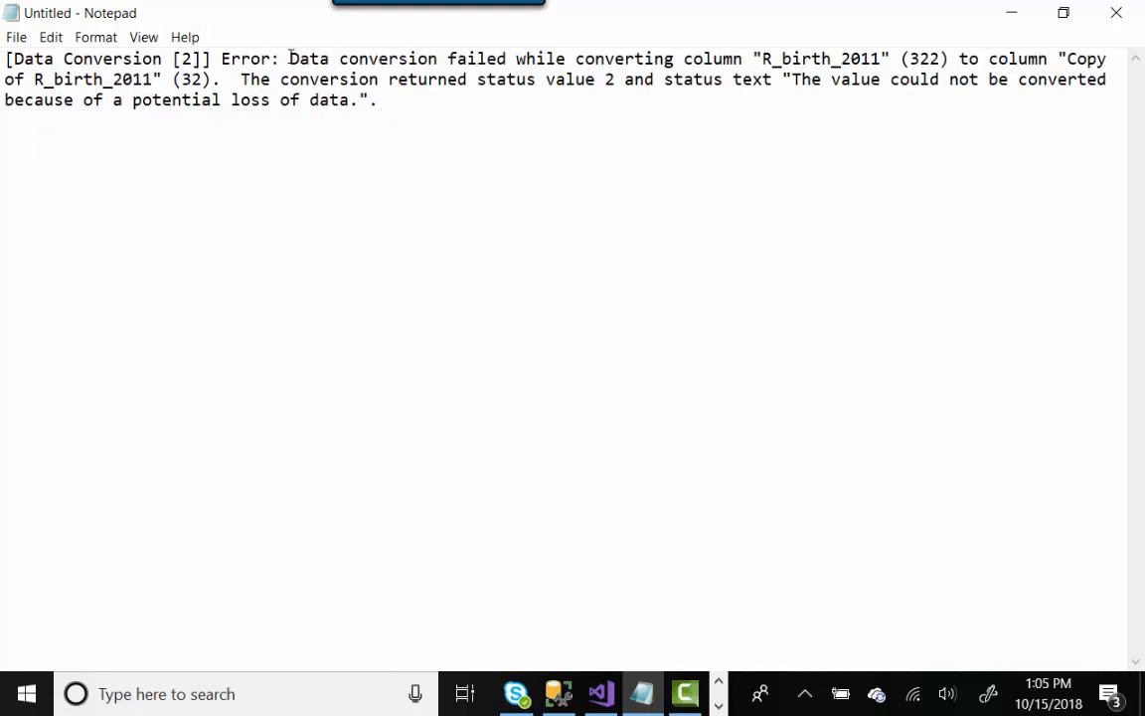
pyautogui.moveTo(290, 57); pyautogui.dragTo(884, 60)
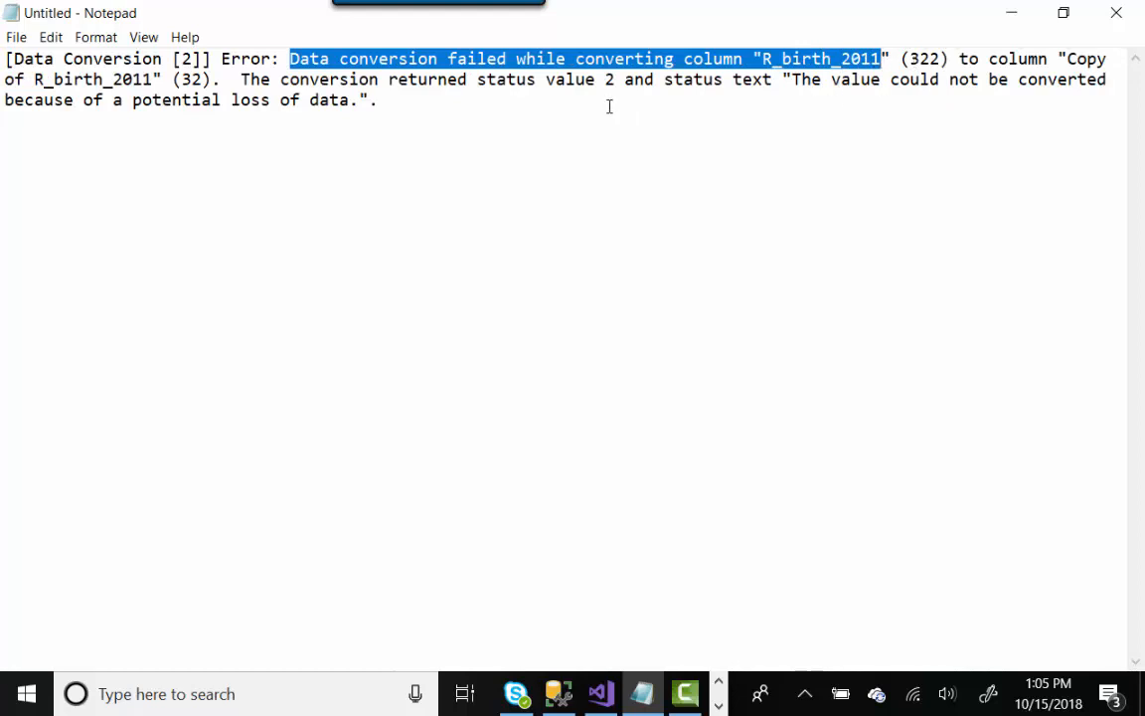
pyautogui.moveTo(1068, 60); pyautogui.dragTo(982, 102)
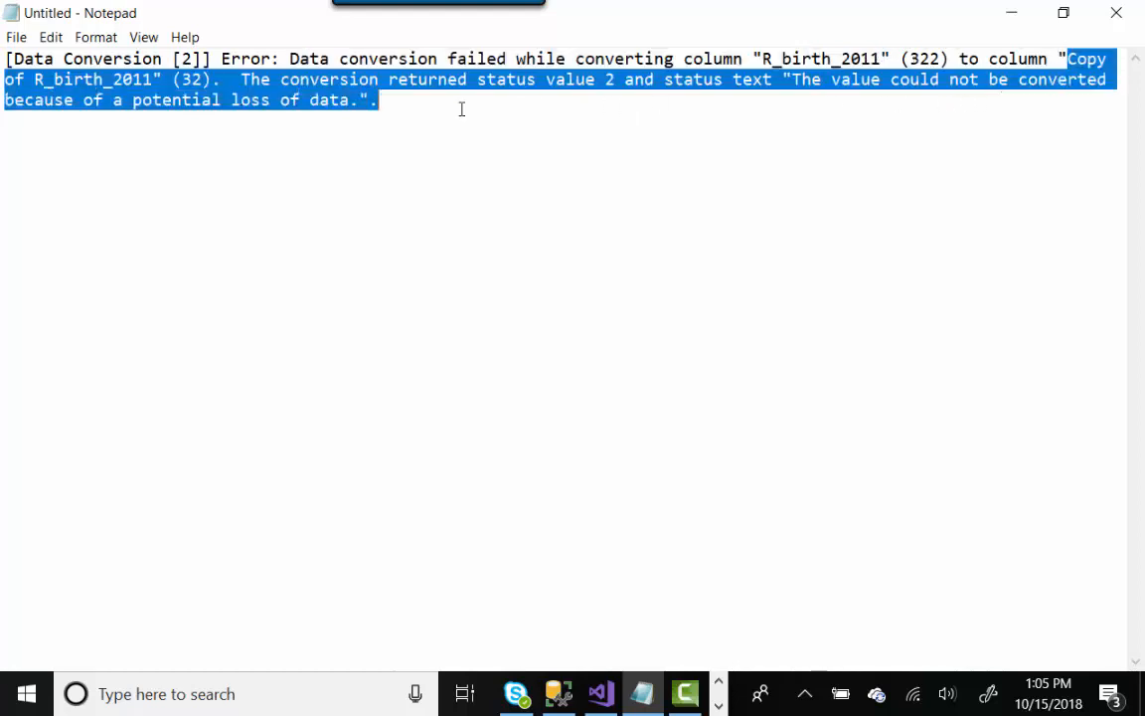
pyautogui.moveTo(462, 109); pyautogui.dragTo(154, 80)
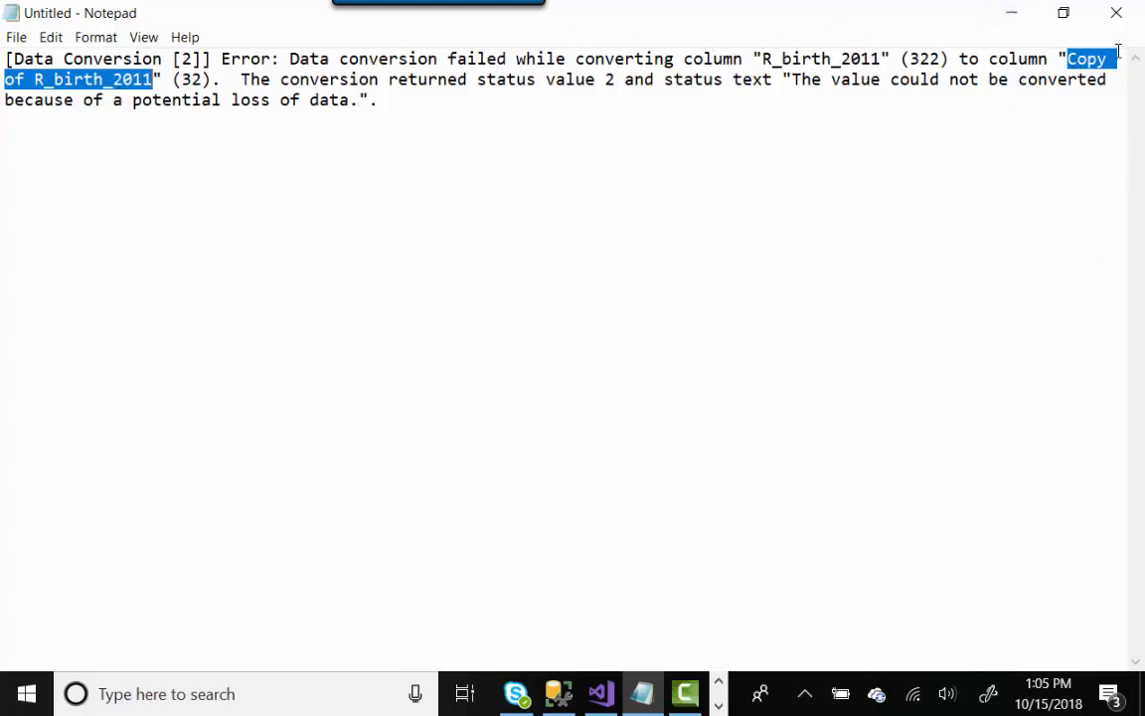
# - Stop debugging the failed package run and return to the SSMS Problem.Source_Data_Staging query
pyautogui.click(1012, 14)
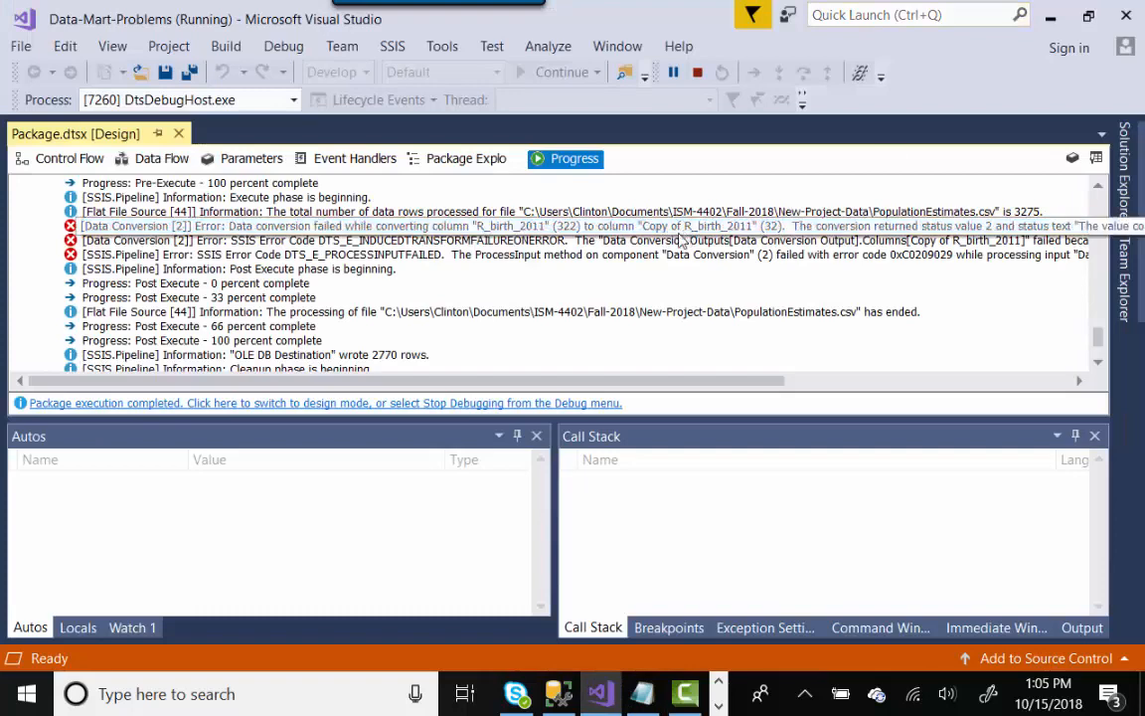
pyautogui.click(172, 165)
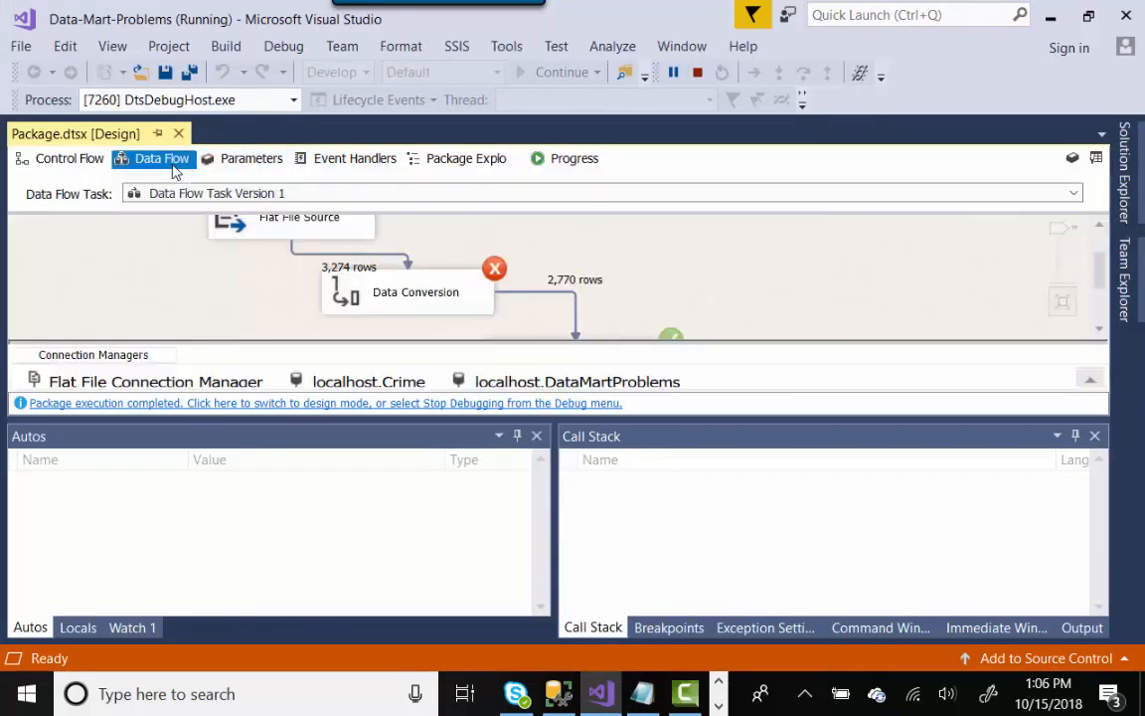
pyautogui.click(697, 72)
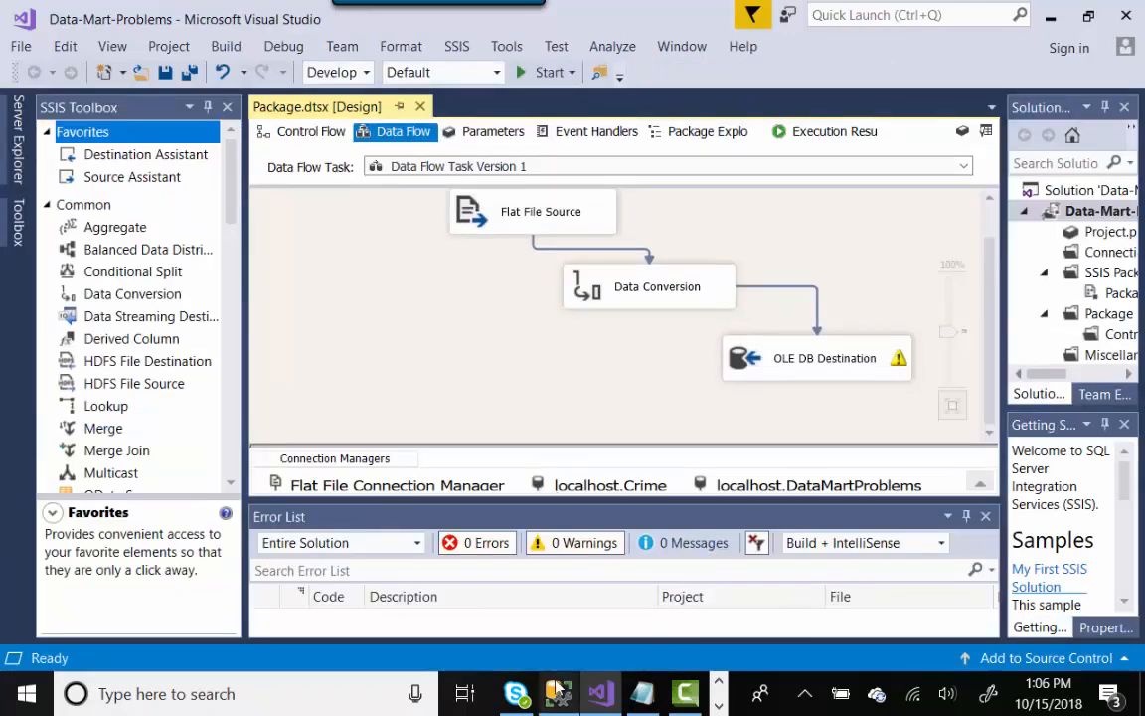
pyautogui.click(558, 694)
pyautogui.click(703, 156)
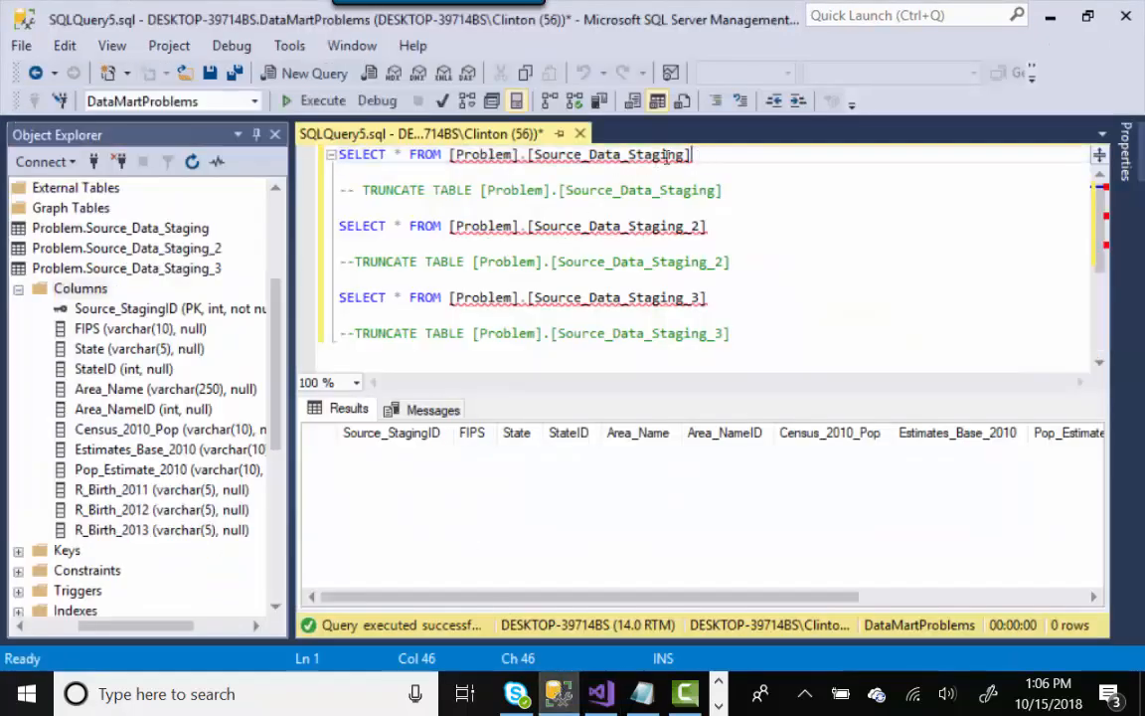
# - Run the SELECT on Problem.Source_Data_Staging and scroll to confirm 2,770 rows, ending with Texas counties
pyautogui.moveTo(703, 156); pyautogui.dragTo(328, 149)
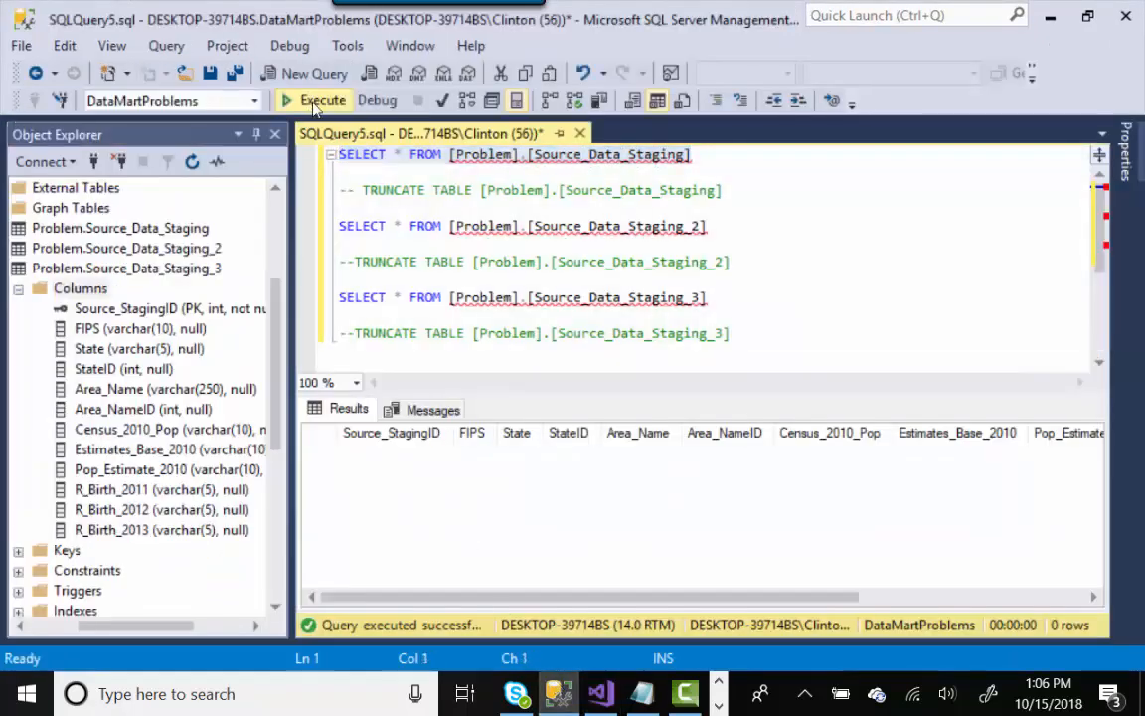
pyautogui.click(288, 99)
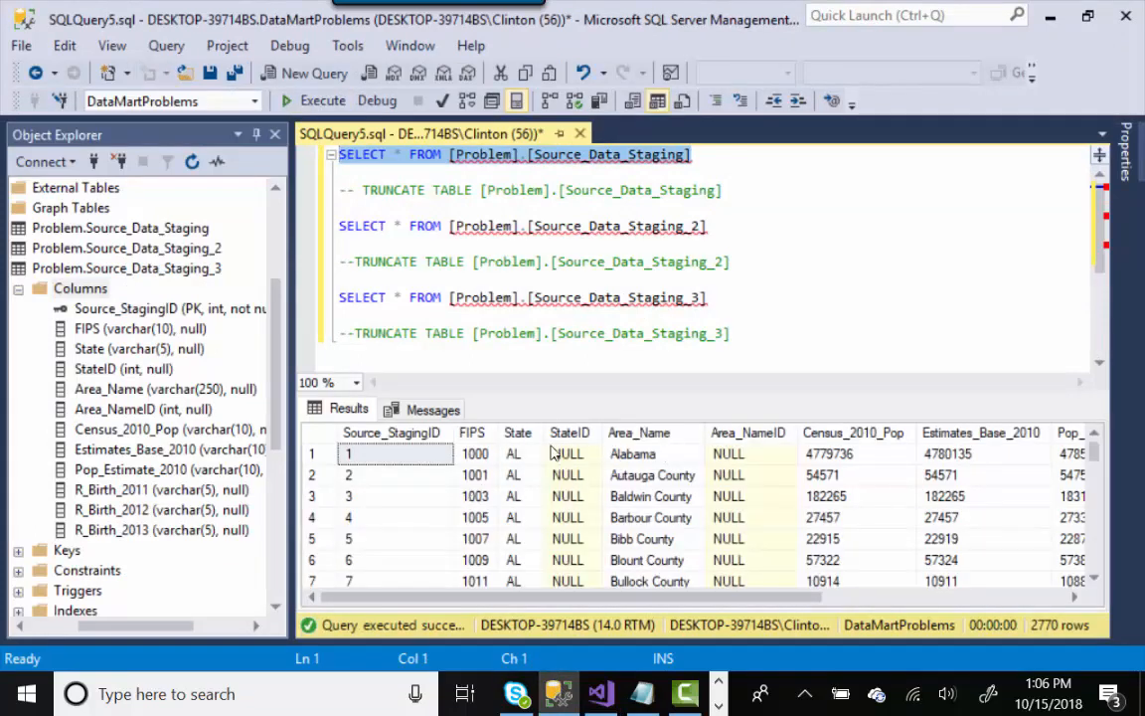
pyautogui.moveTo(492, 434); pyautogui.dragTo(521, 434)
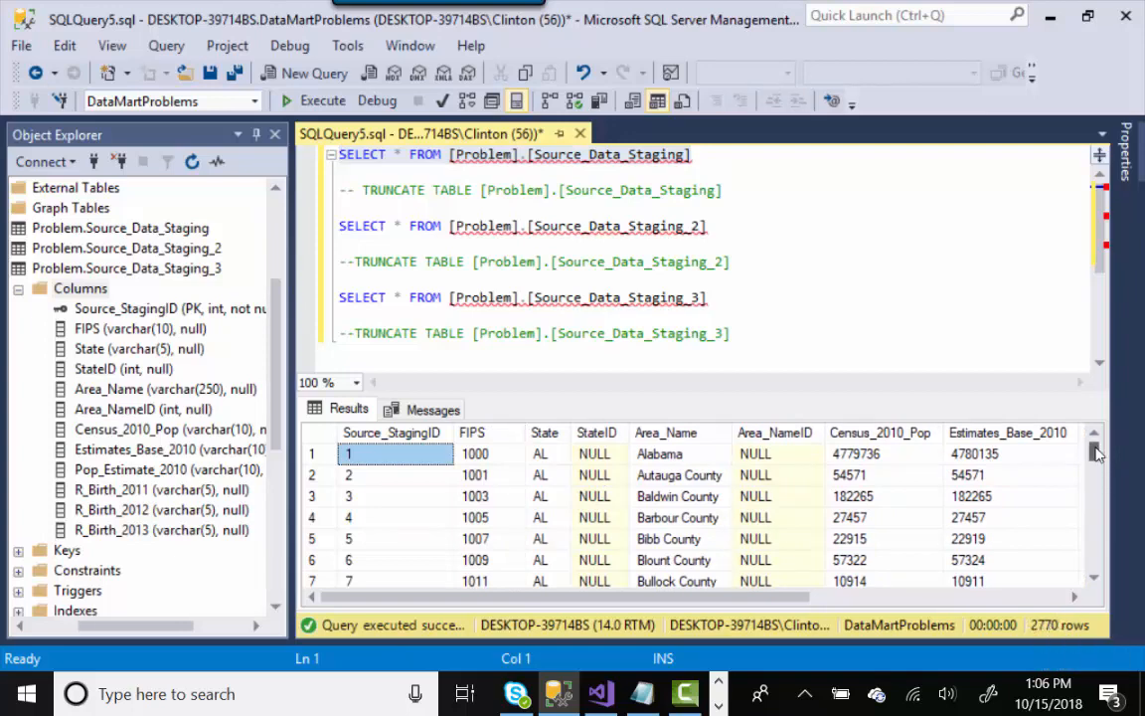
pyautogui.moveTo(1097, 452); pyautogui.dragTo(1104, 587)
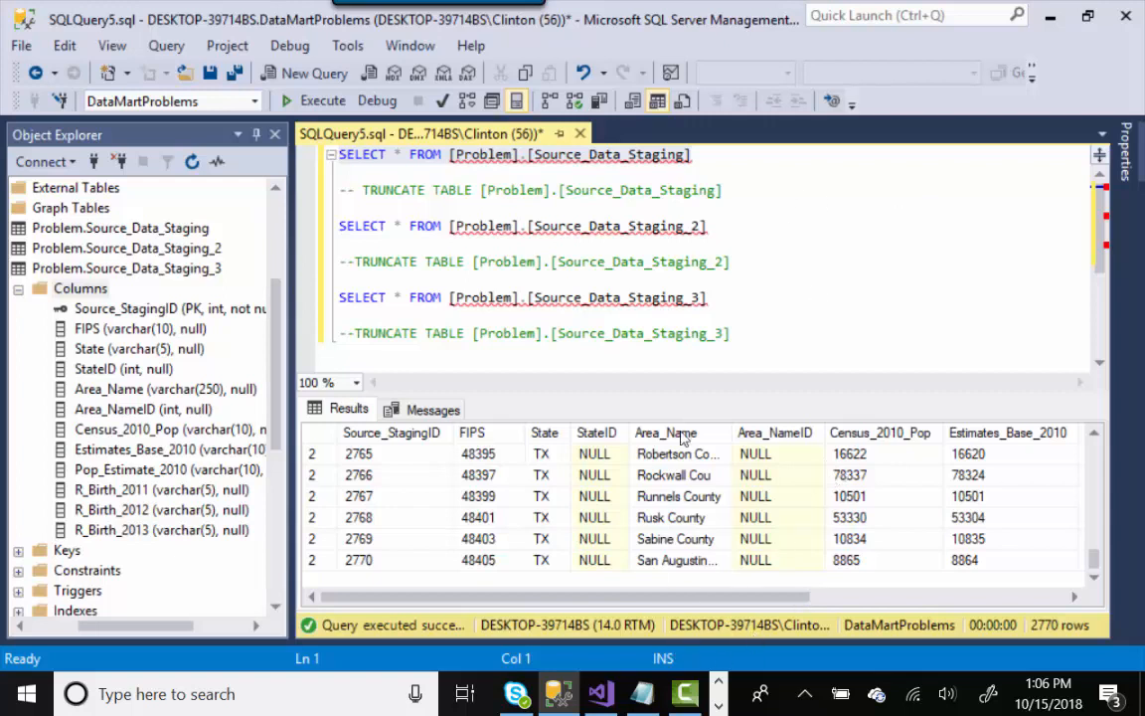
pyautogui.click(601, 692)
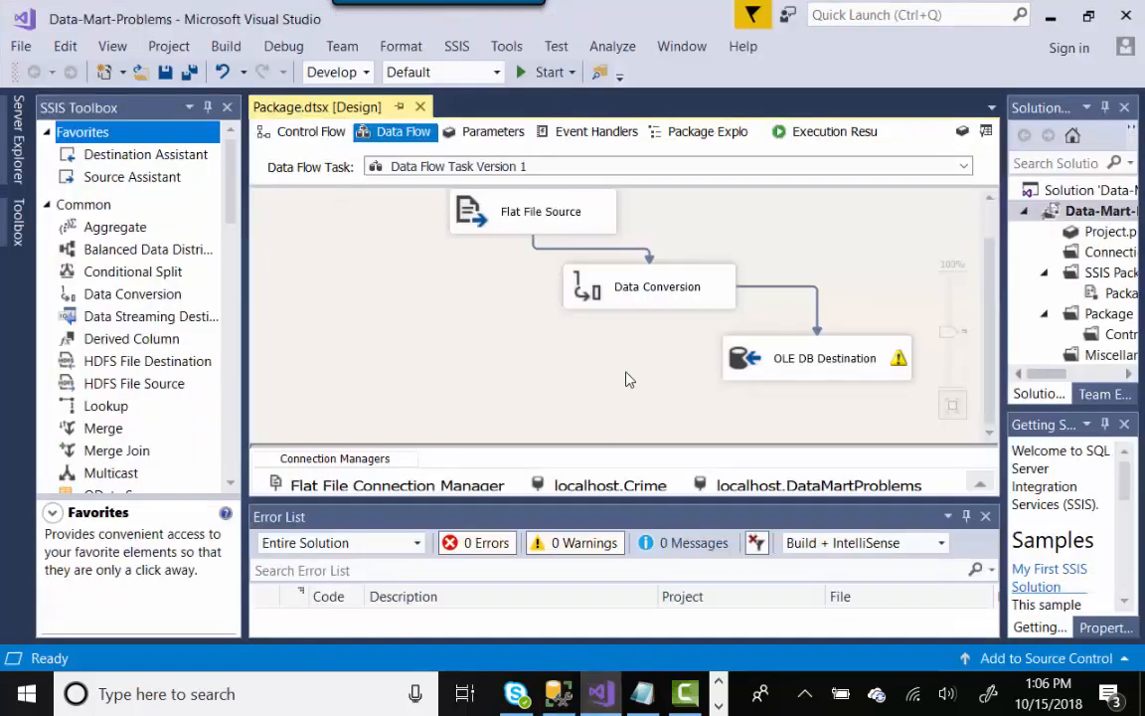
# - Delete the precedence connector from Data Flow Task Version 1 to Version 2 on the Control Flow
pyautogui.click(307, 139)
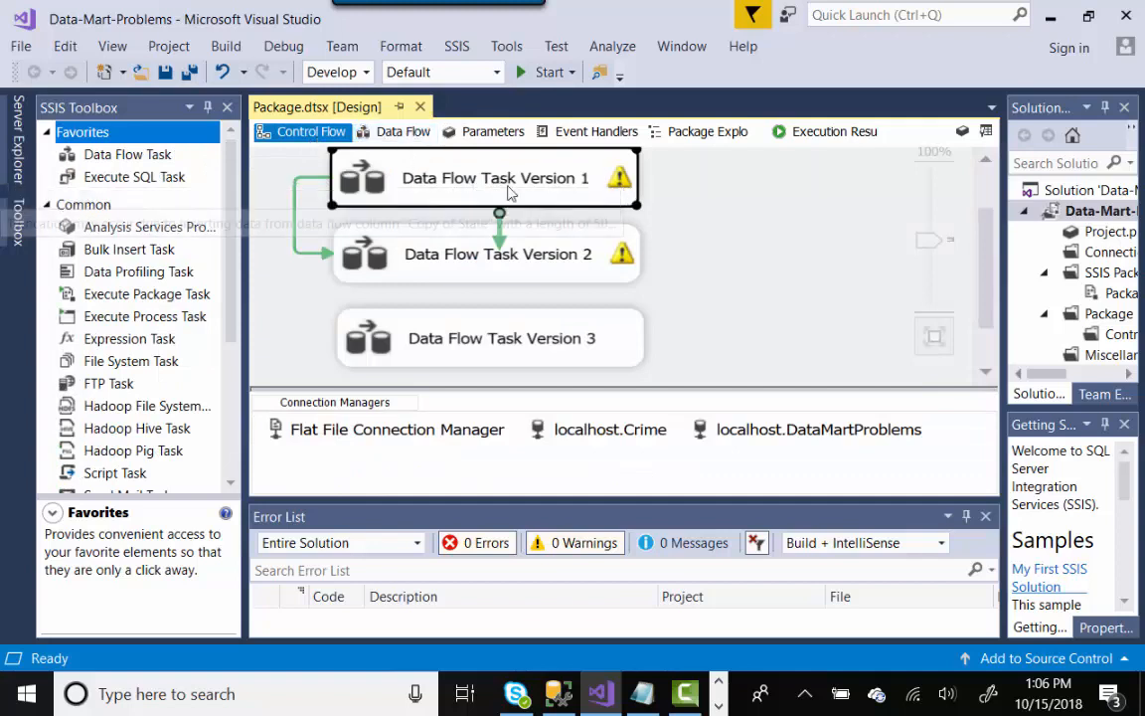
pyautogui.click(279, 231)
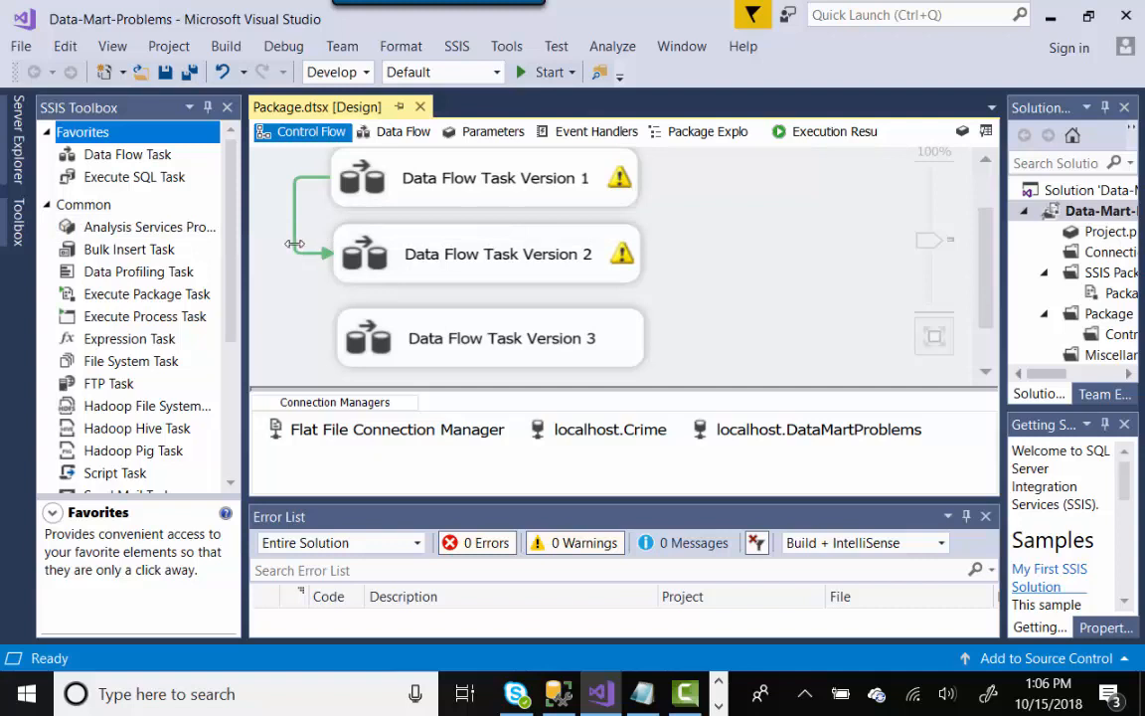
pyautogui.click(295, 243)
pyautogui.rightClick(295, 244)
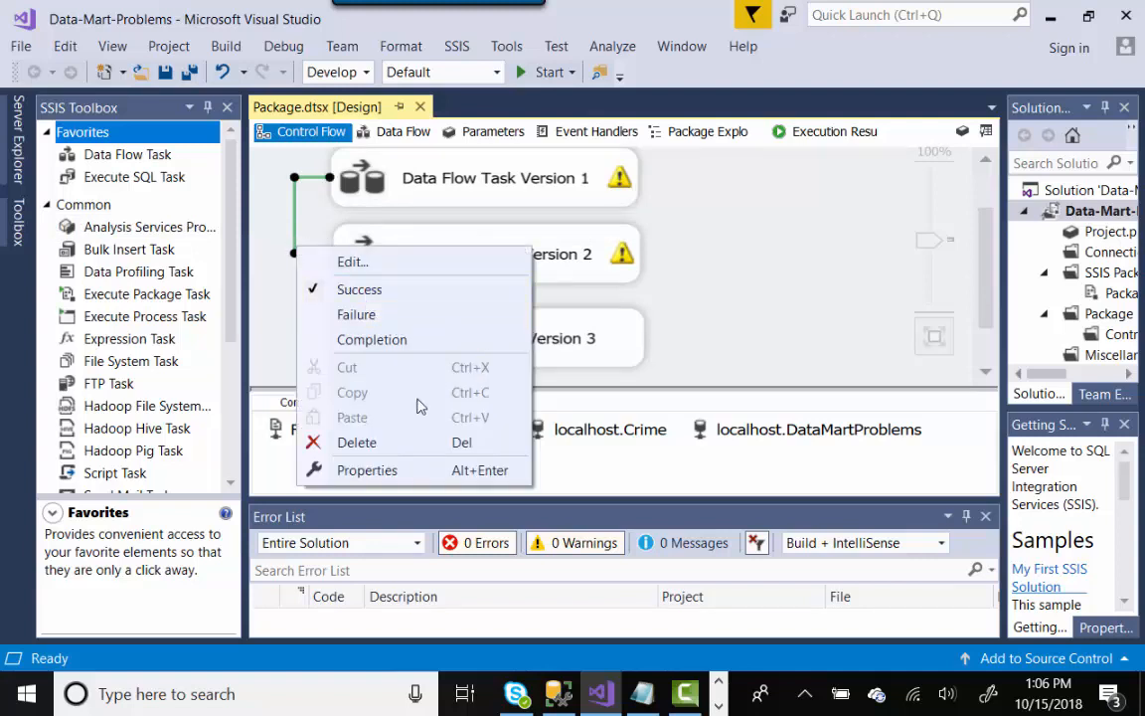
pyautogui.click(357, 442)
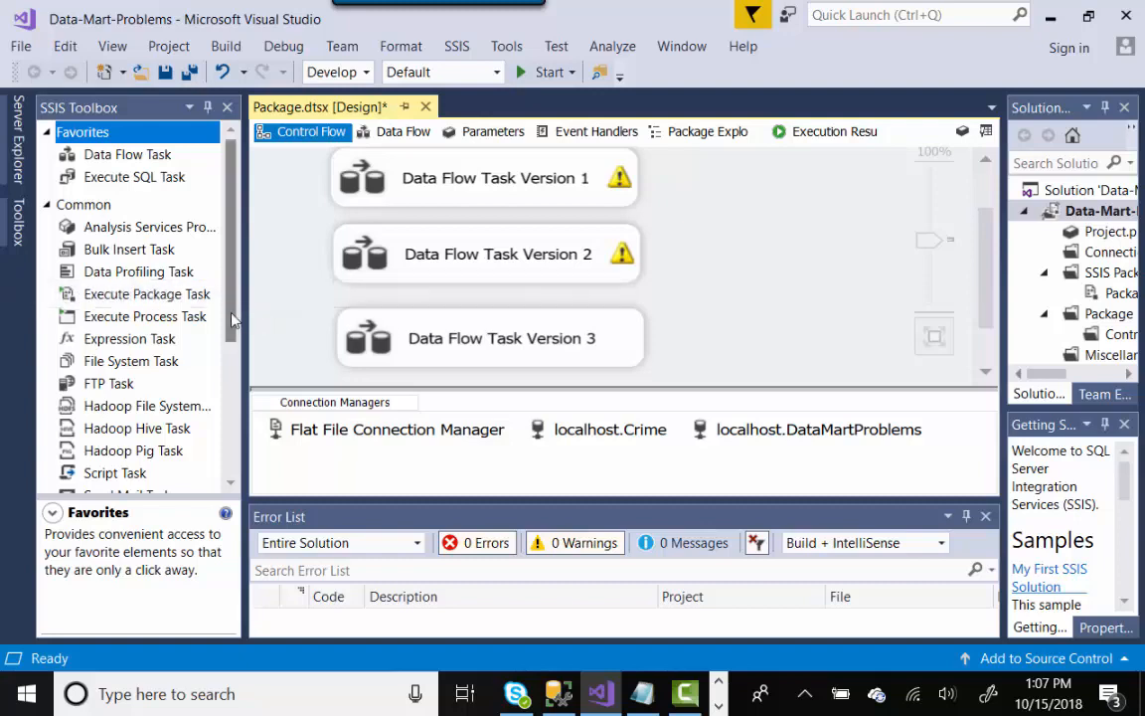
# - Collapse Source_Data_Staging_3 and check Source_Data_Staging's columns, including the R_Birth_2011 data type
pyautogui.click(562, 696)
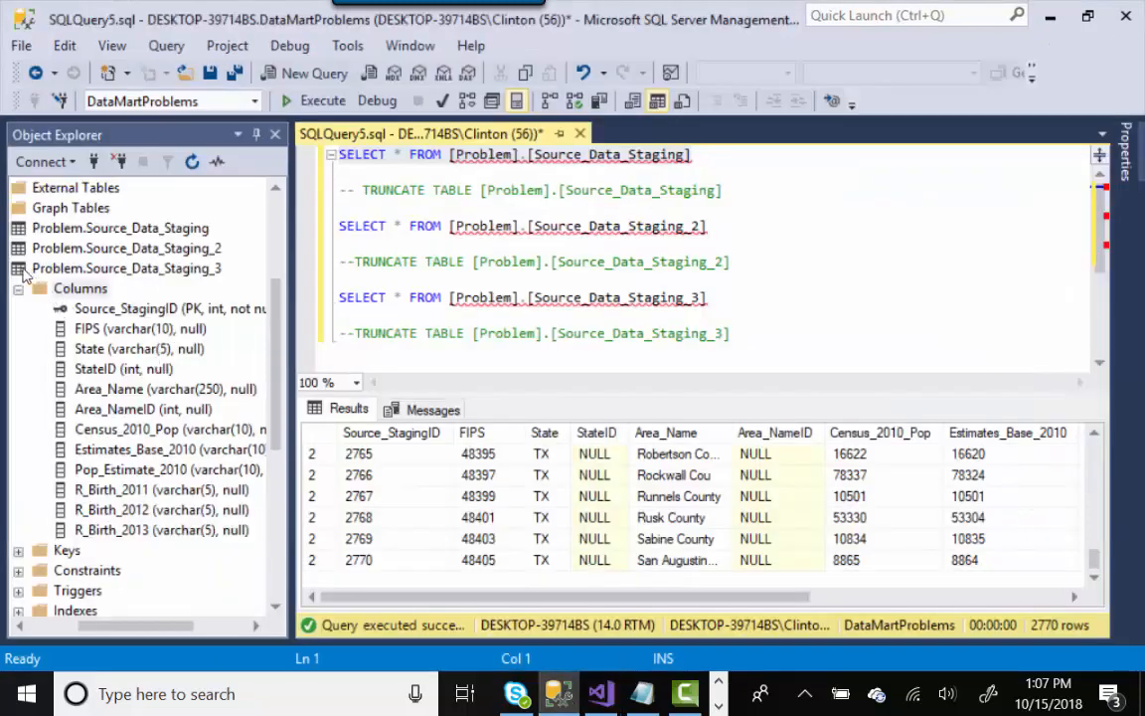
pyautogui.click(18, 289)
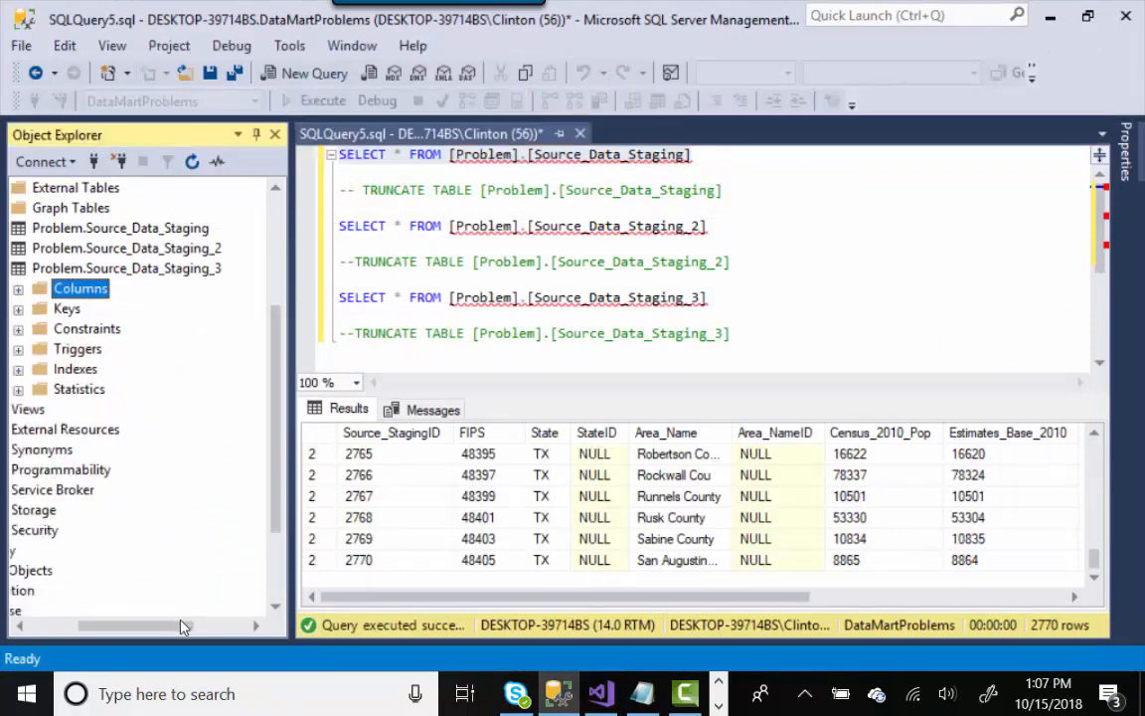
pyautogui.moveTo(179, 625); pyautogui.dragTo(89, 620)
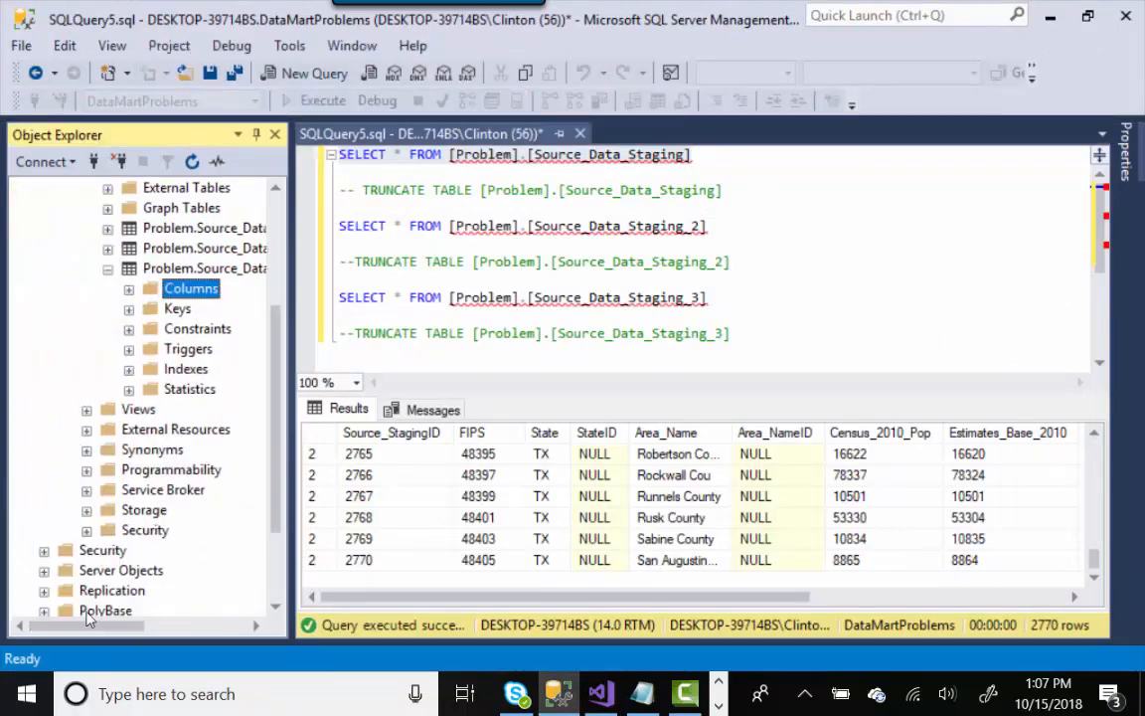
pyautogui.click(109, 271)
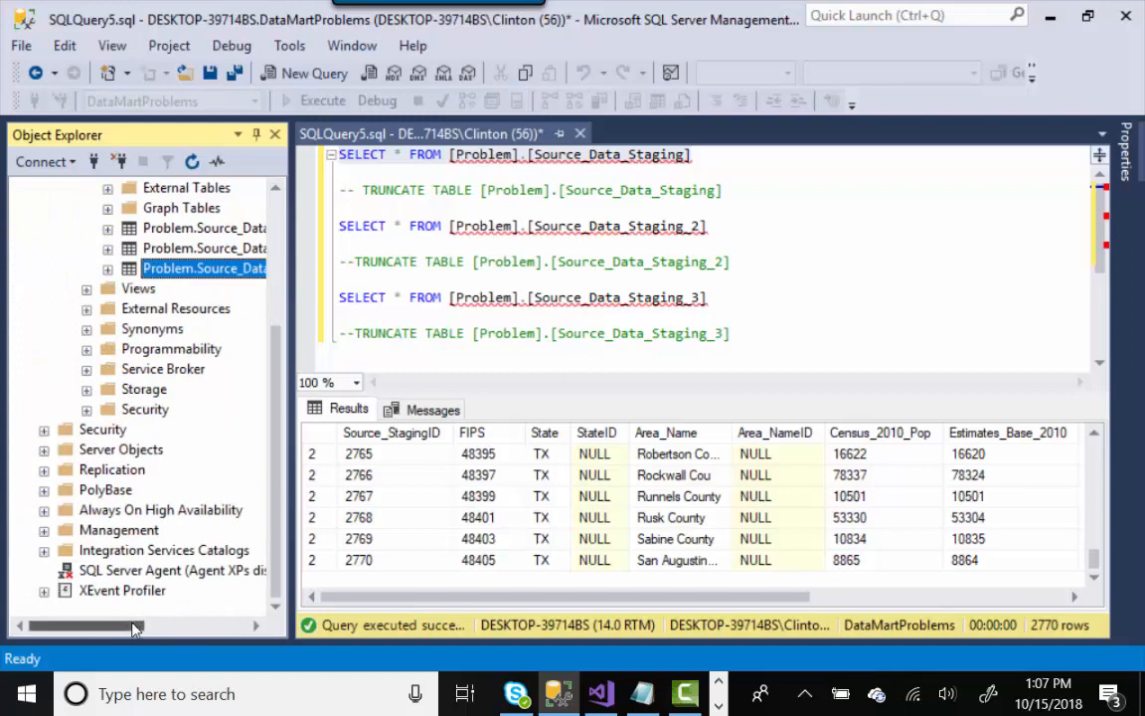
pyautogui.moveTo(123, 625); pyautogui.dragTo(182, 629)
pyautogui.click(14, 228)
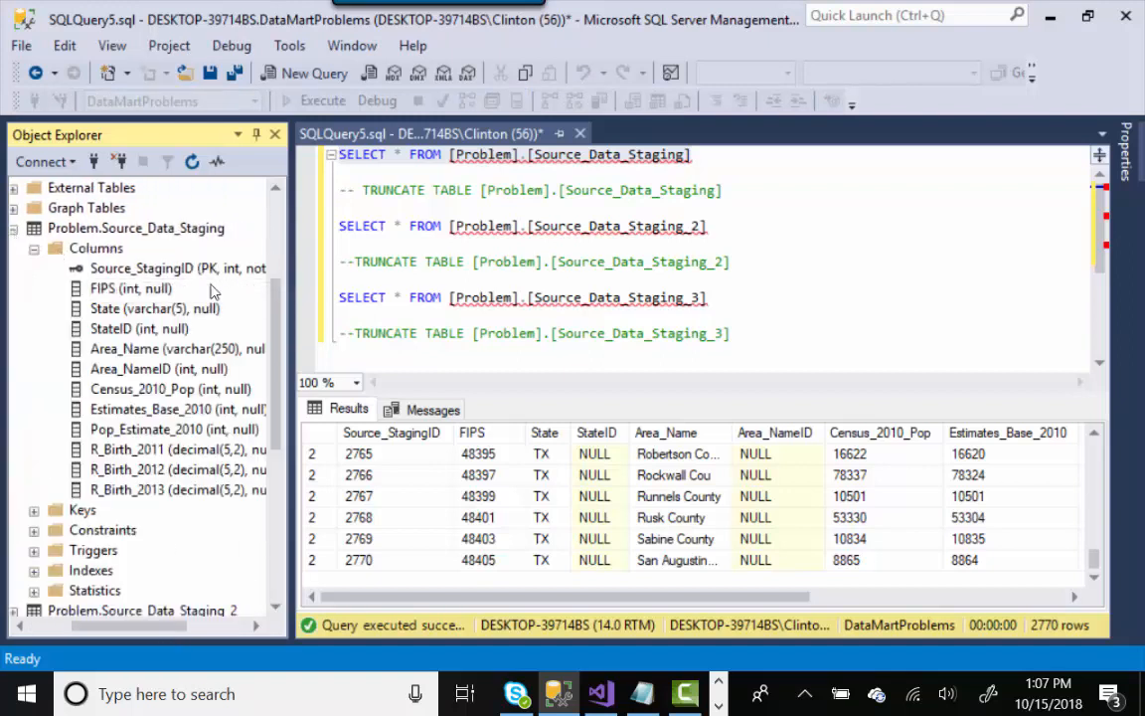
pyautogui.click(157, 453)
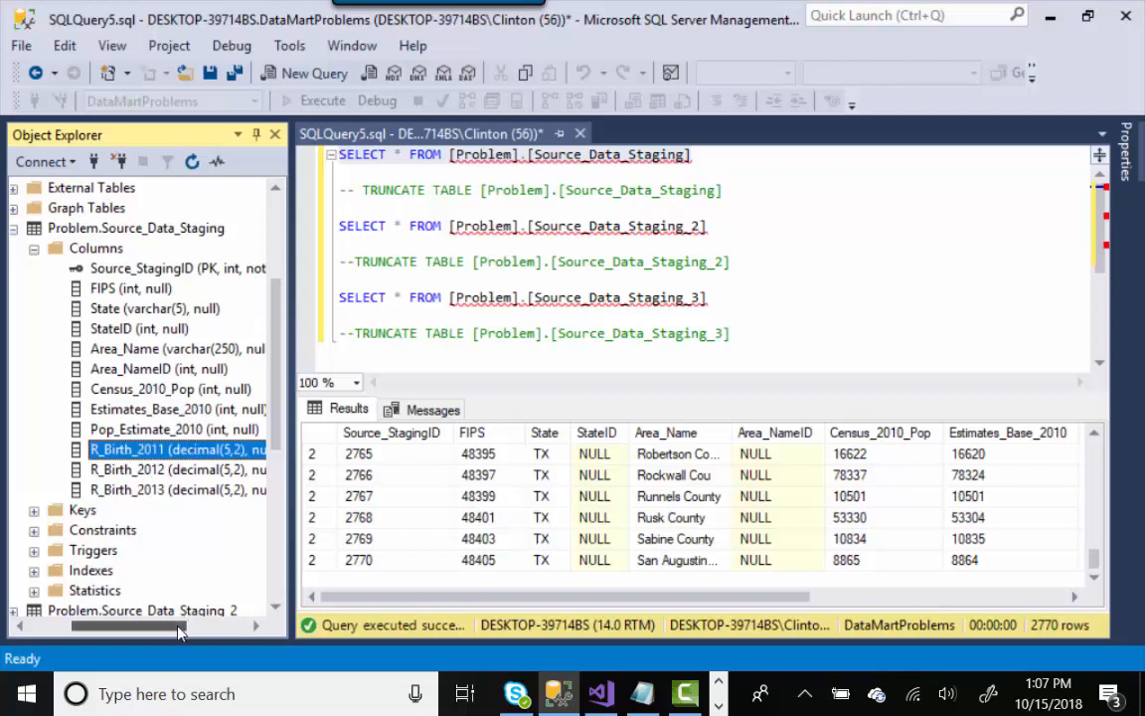
pyautogui.moveTo(180, 632); pyautogui.dragTo(200, 632)
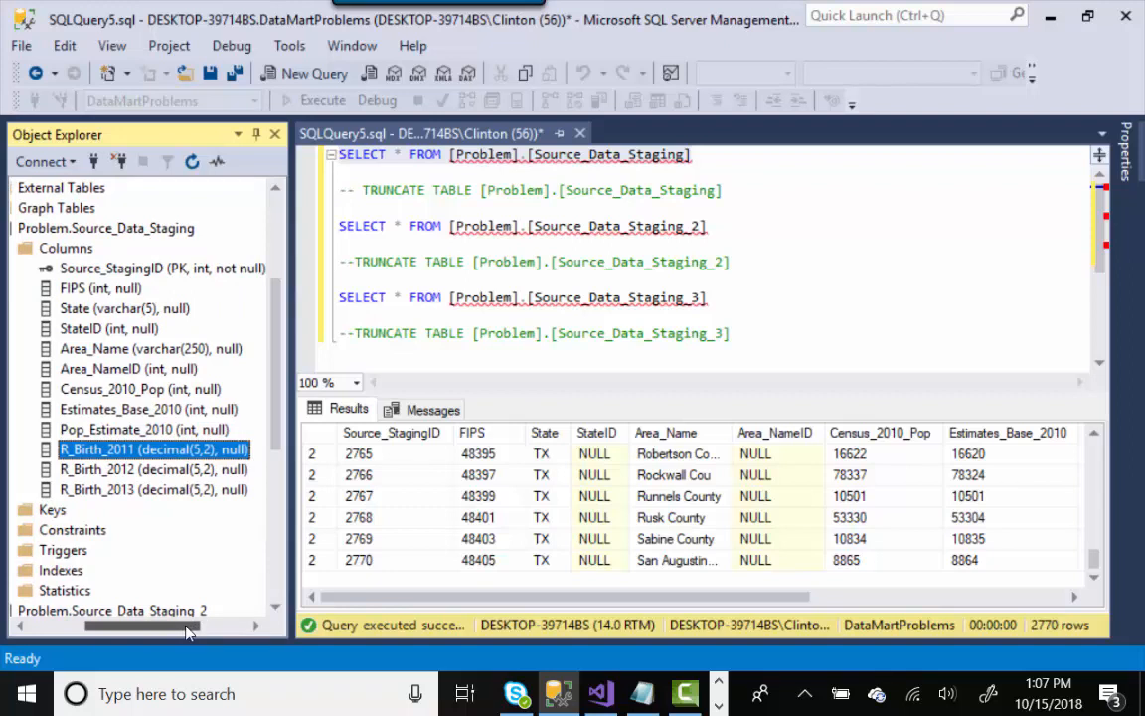
pyautogui.moveTo(189, 632); pyautogui.dragTo(153, 632)
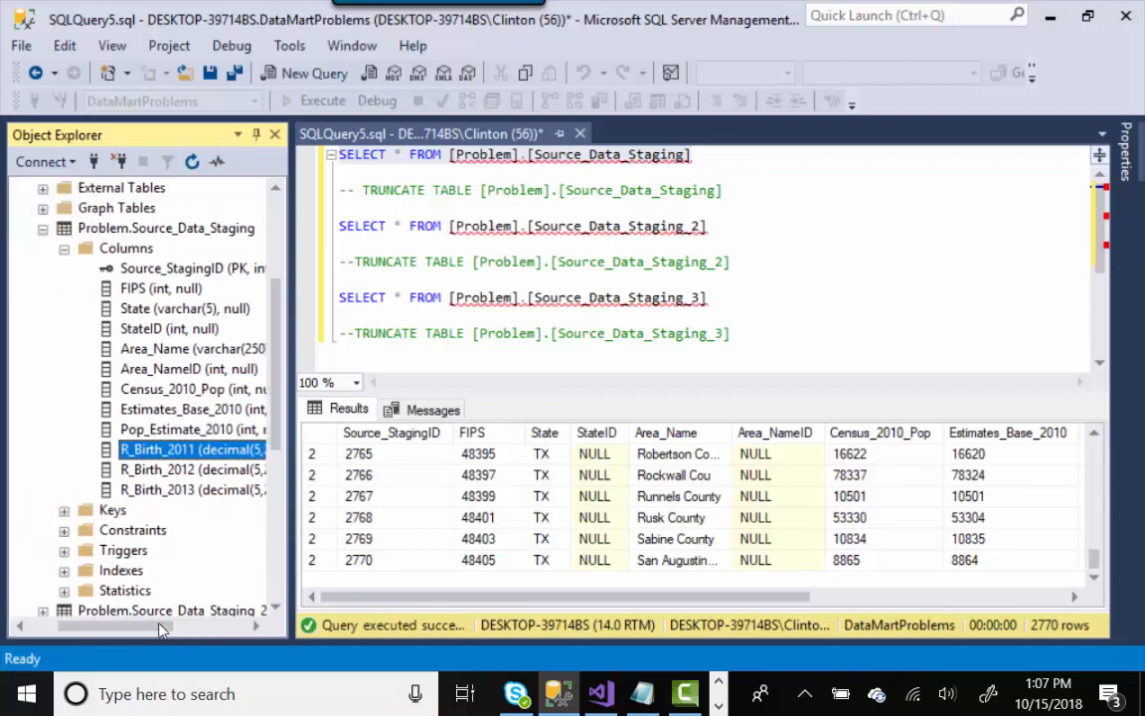
# - Collapse Source_Data_Staging and list the columns of Problem.Source_Data_Staging_2 for comparison
pyautogui.click(65, 251)
pyautogui.click(43, 229)
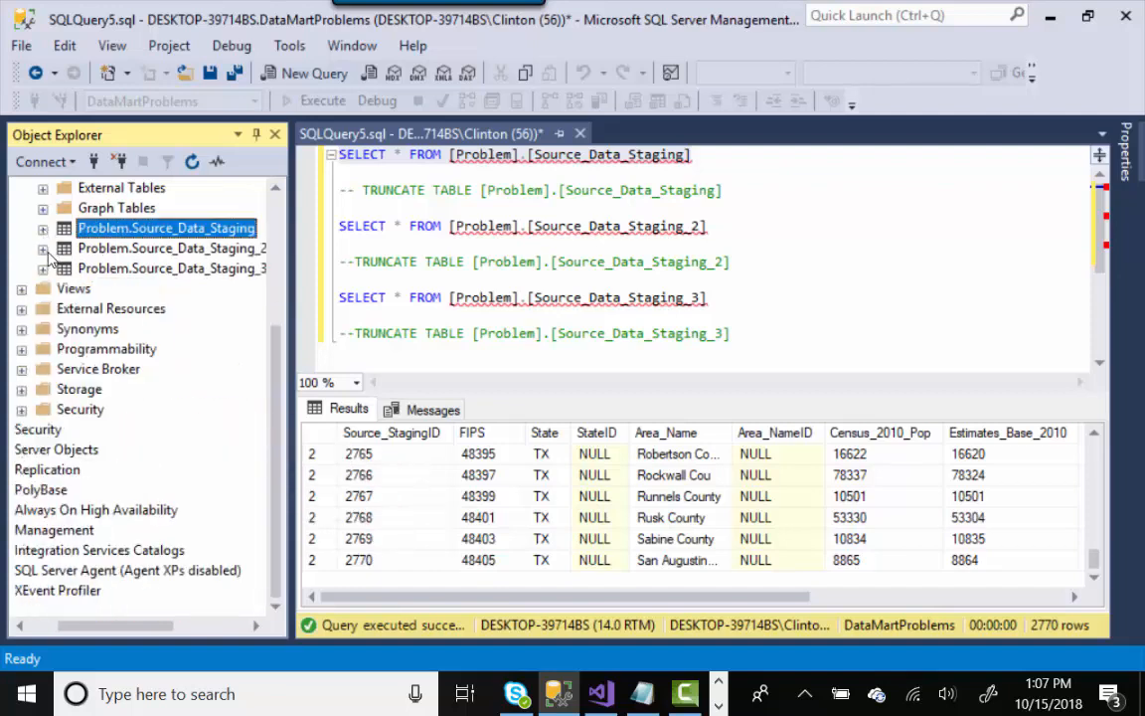
pyautogui.click(42, 250)
pyautogui.click(65, 269)
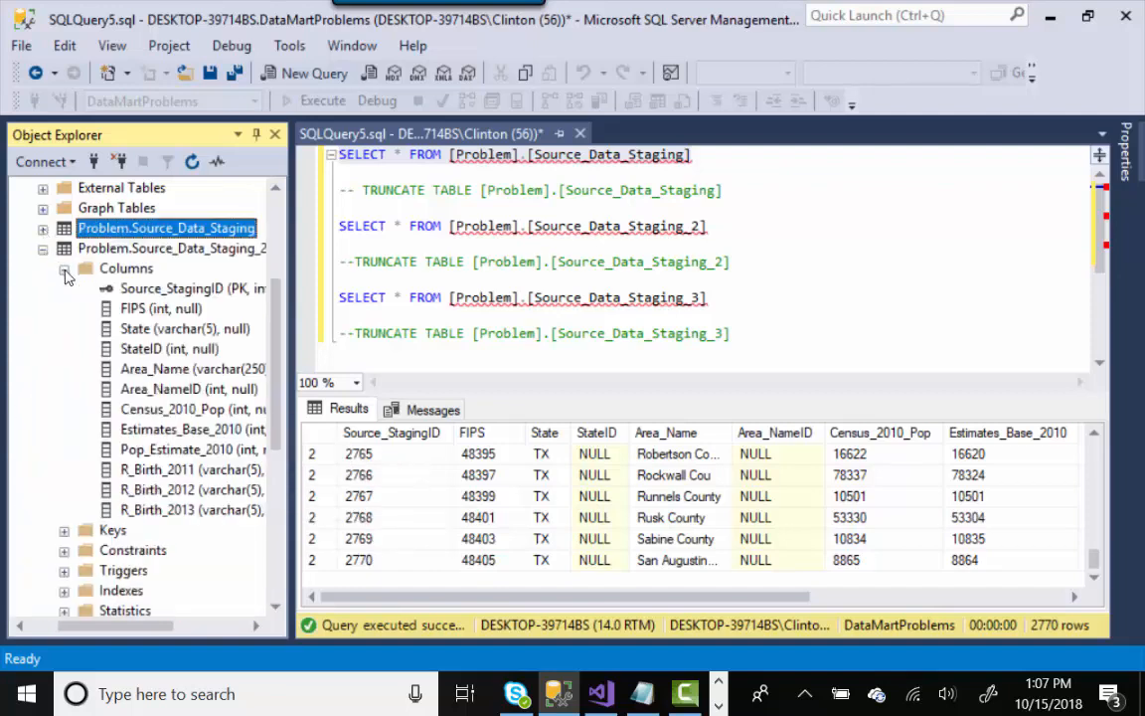
pyautogui.moveTo(147, 631); pyautogui.dragTo(171, 628)
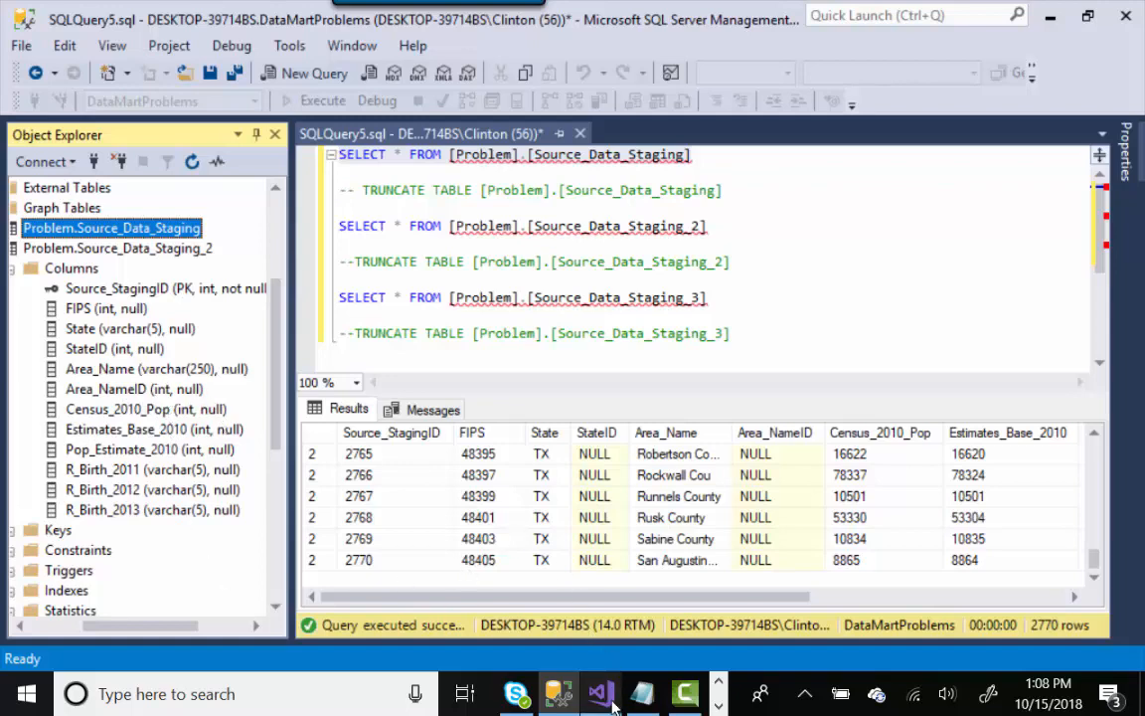
pyautogui.moveTo(608, 700)
# - Open Version 2's Data Conversion editor and review the R_birth columns converted to DT_STR length 50
pyautogui.click(544, 592)
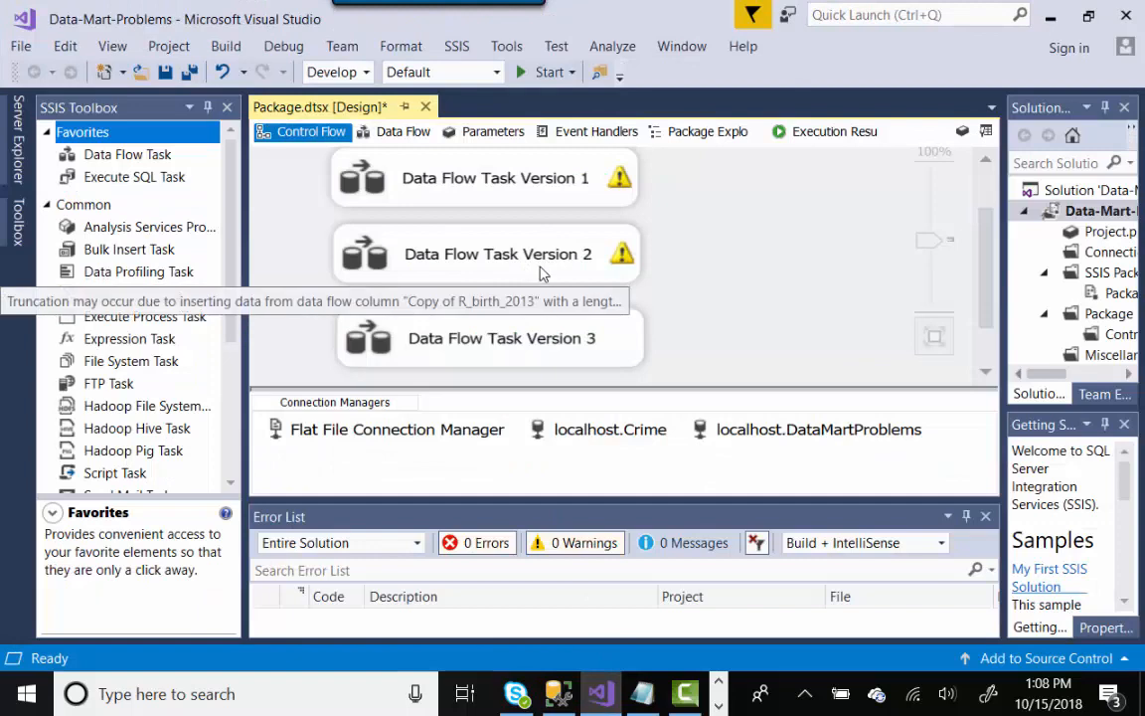
pyautogui.doubleClick(532, 277)
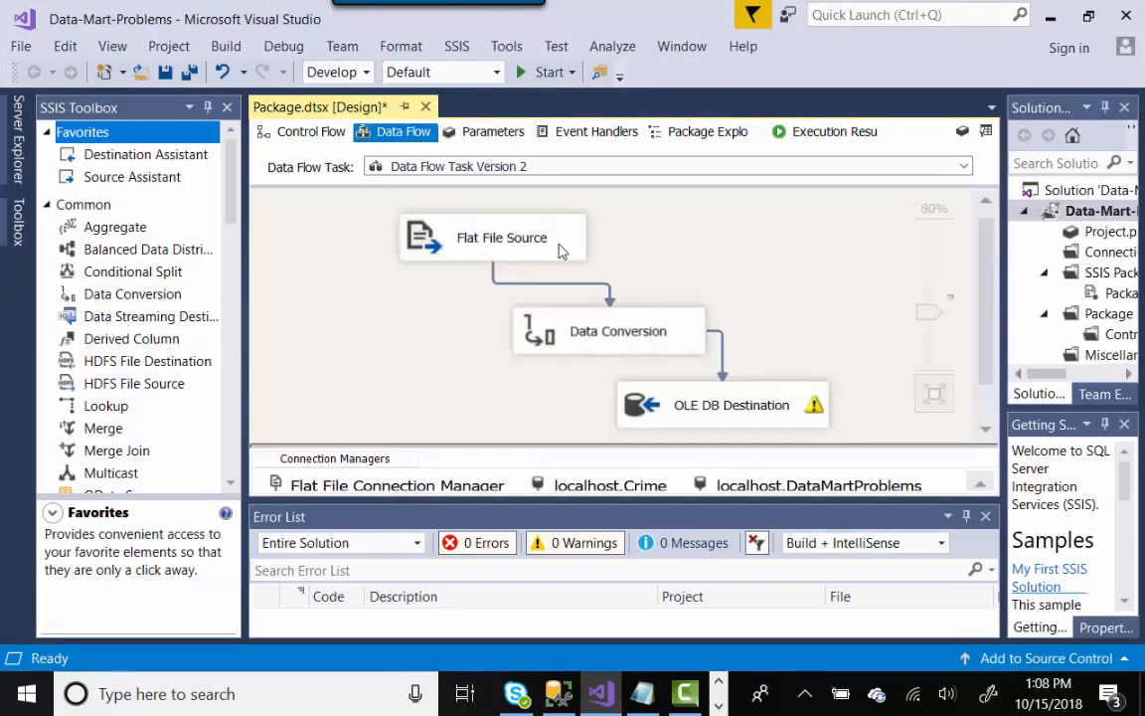
pyautogui.doubleClick(591, 331)
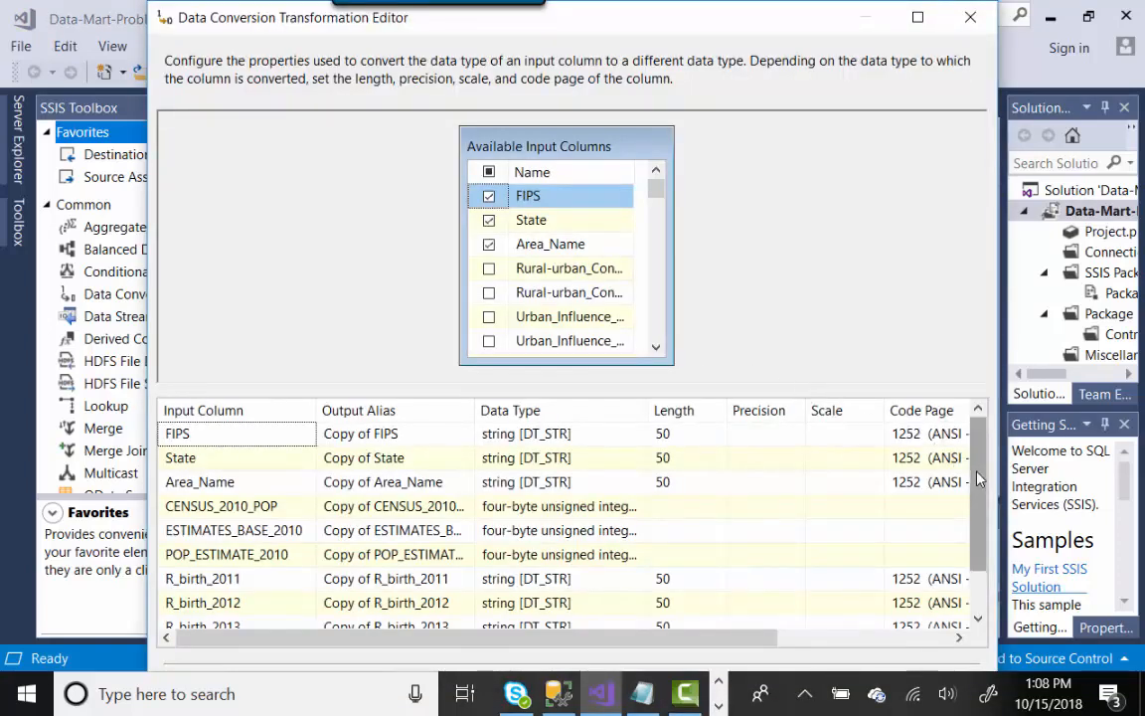
pyautogui.scroll(-3, 978, 497)
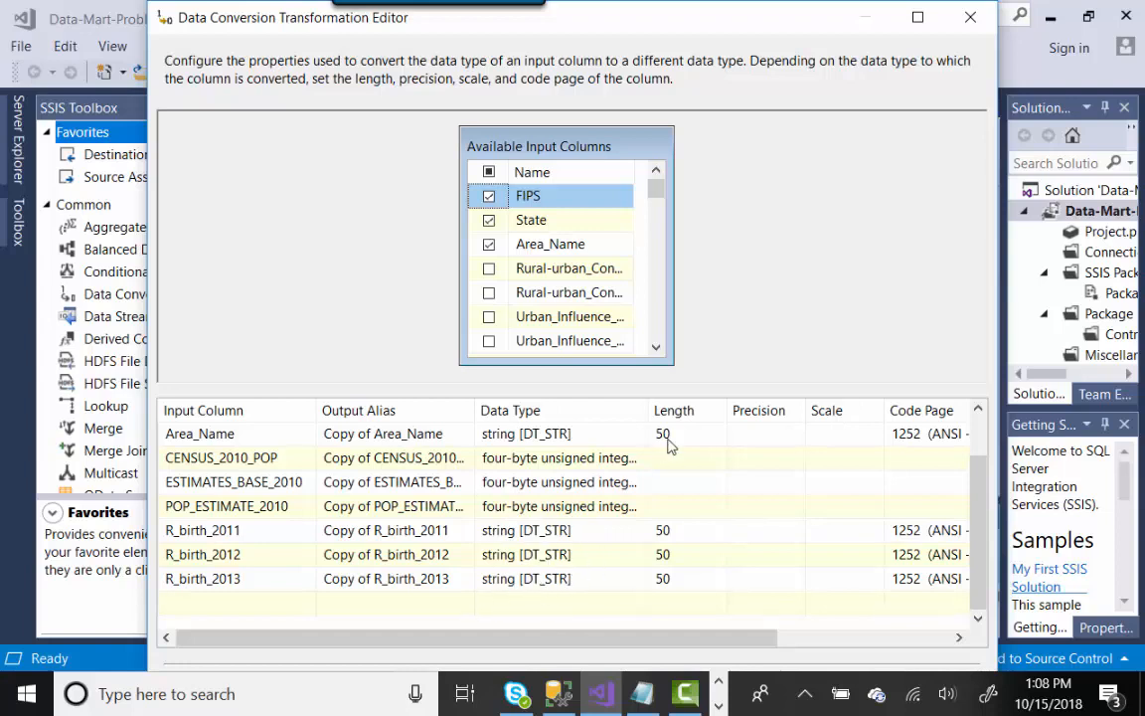
# - Review the OLE DB Destination mappings of Copy of R_birth_2011–2013 into Source_Data_Staging_2, then cancel
pyautogui.click(969, 17)
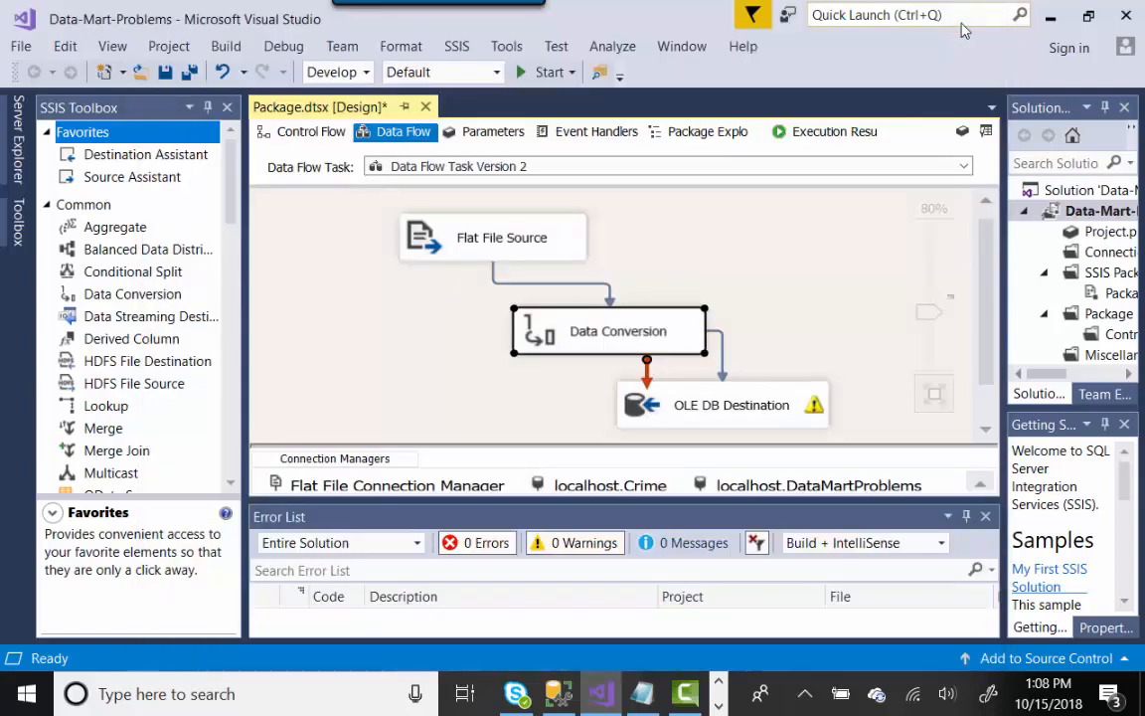
pyautogui.doubleClick(779, 403)
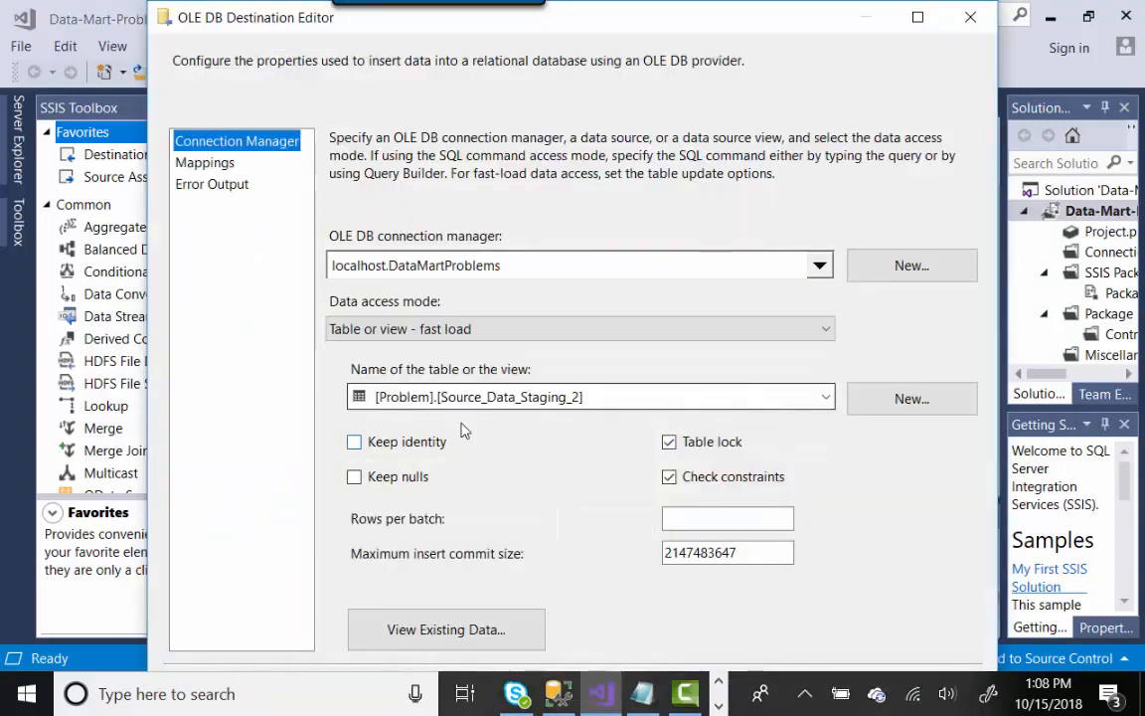
pyautogui.click(208, 164)
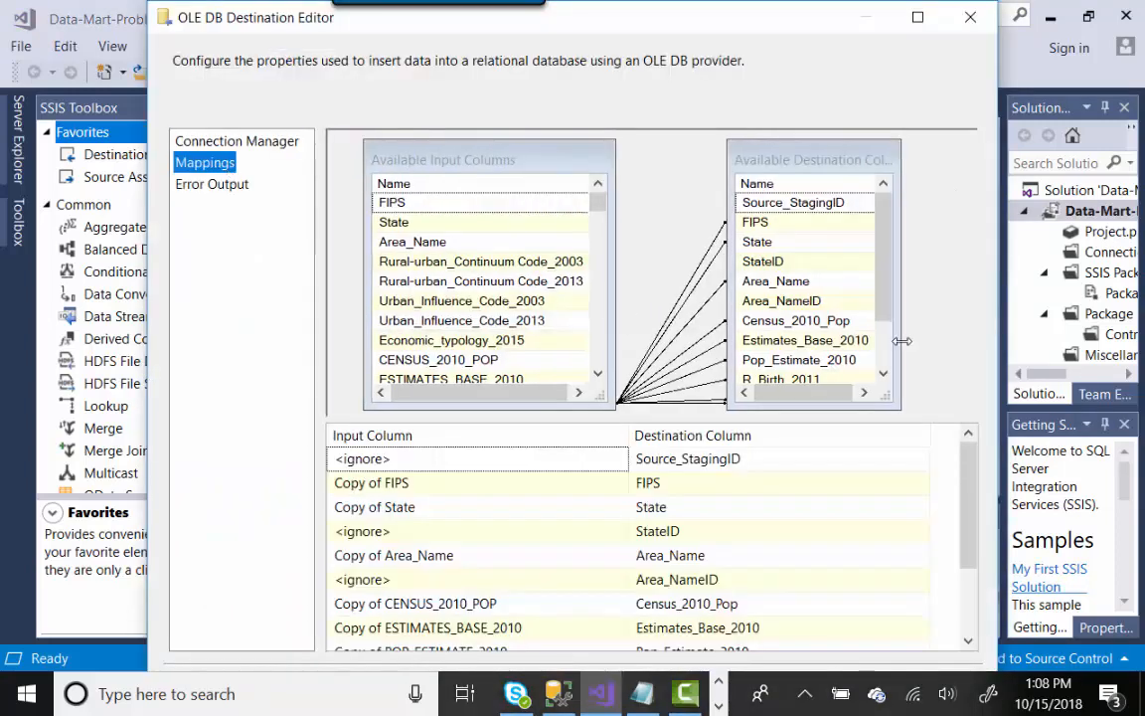
pyautogui.click(916, 17)
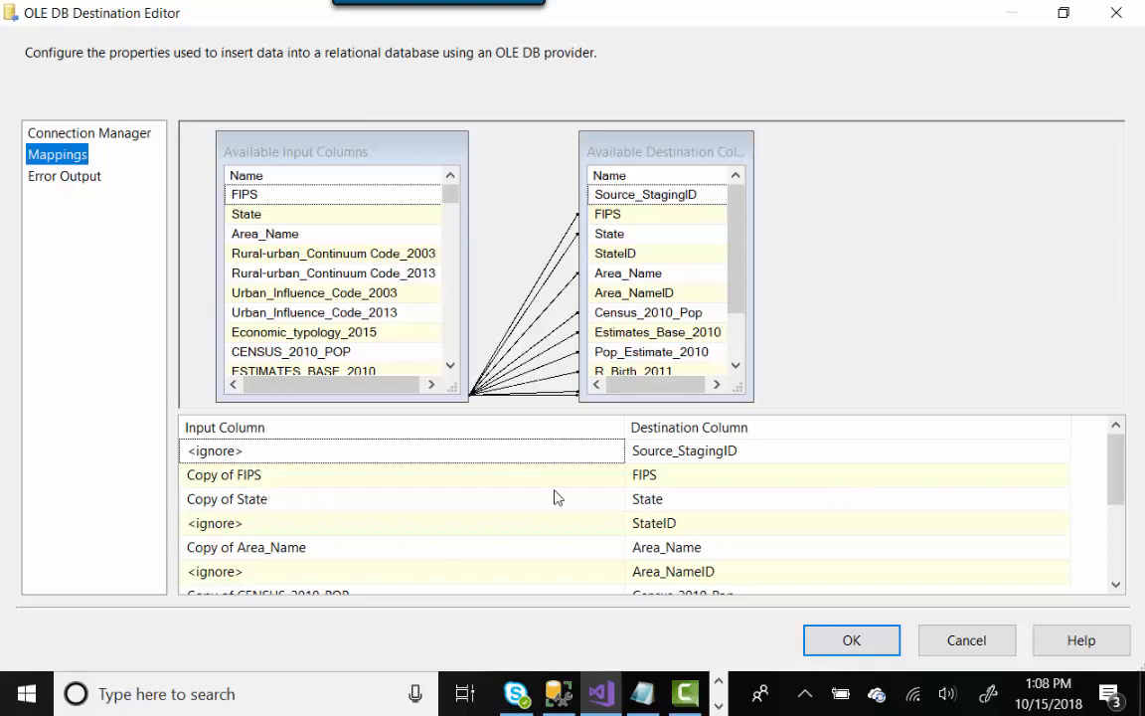
pyautogui.moveTo(1116, 470); pyautogui.dragTo(1116, 545)
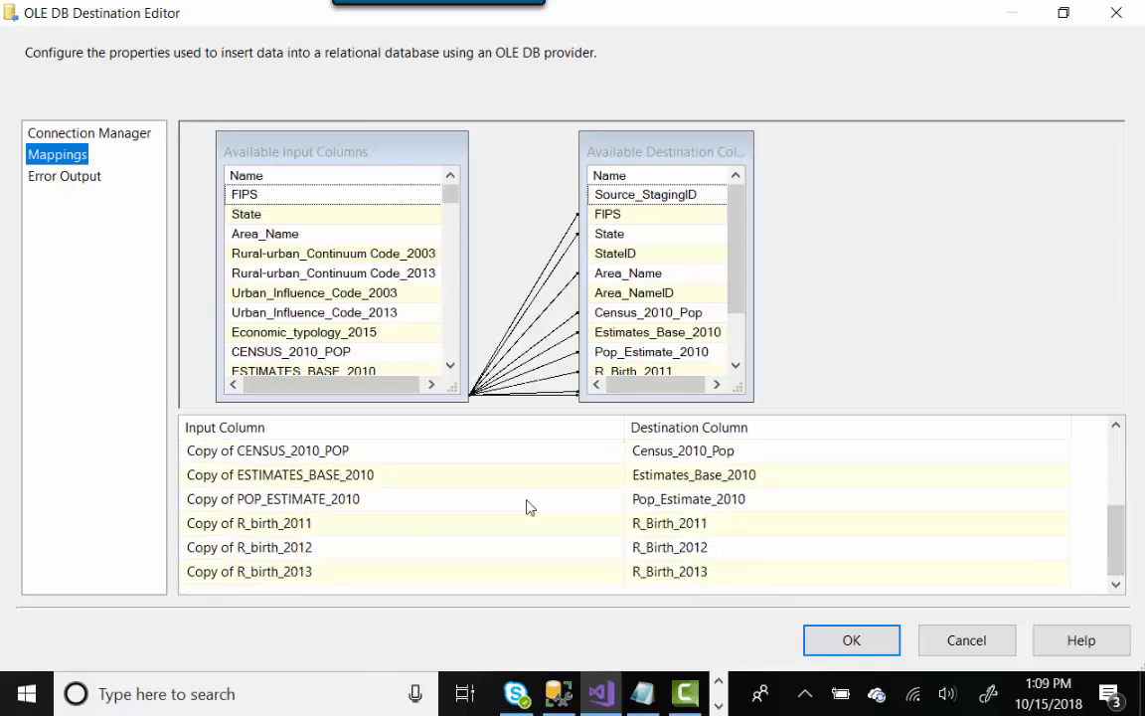
pyautogui.click(978, 642)
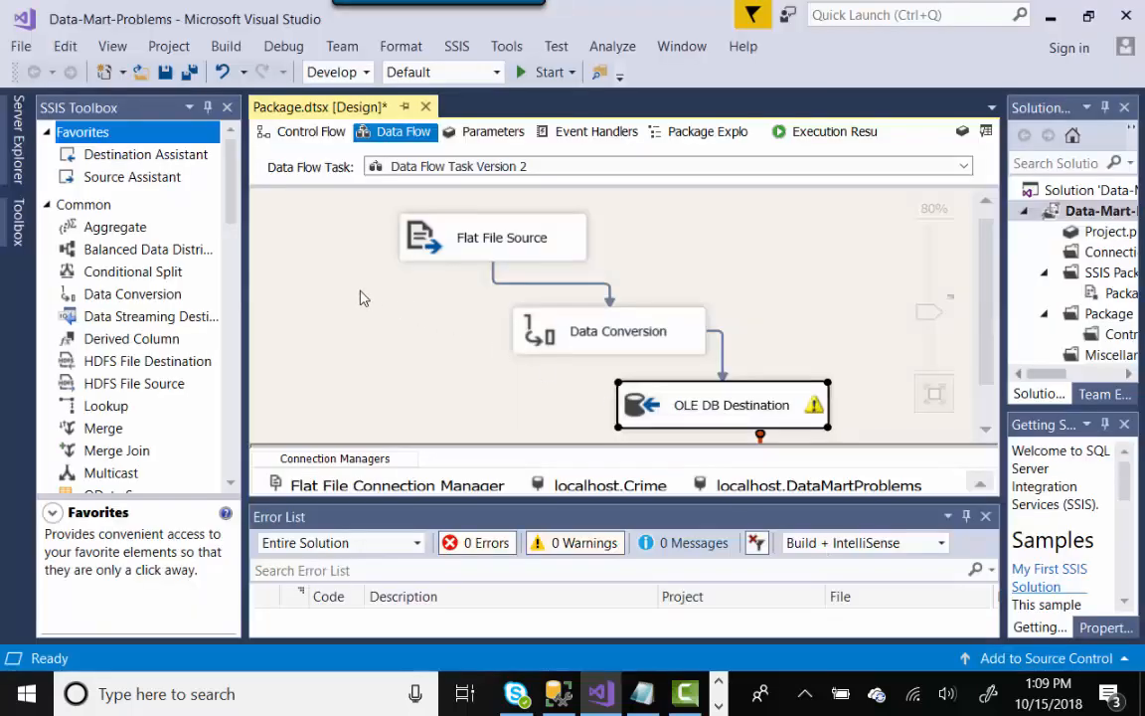
# - Execute Data Flow Task Version 2 and copy the CENSUS_2010_POP conversion error from the Progress log
pyautogui.rightClick(363, 298)
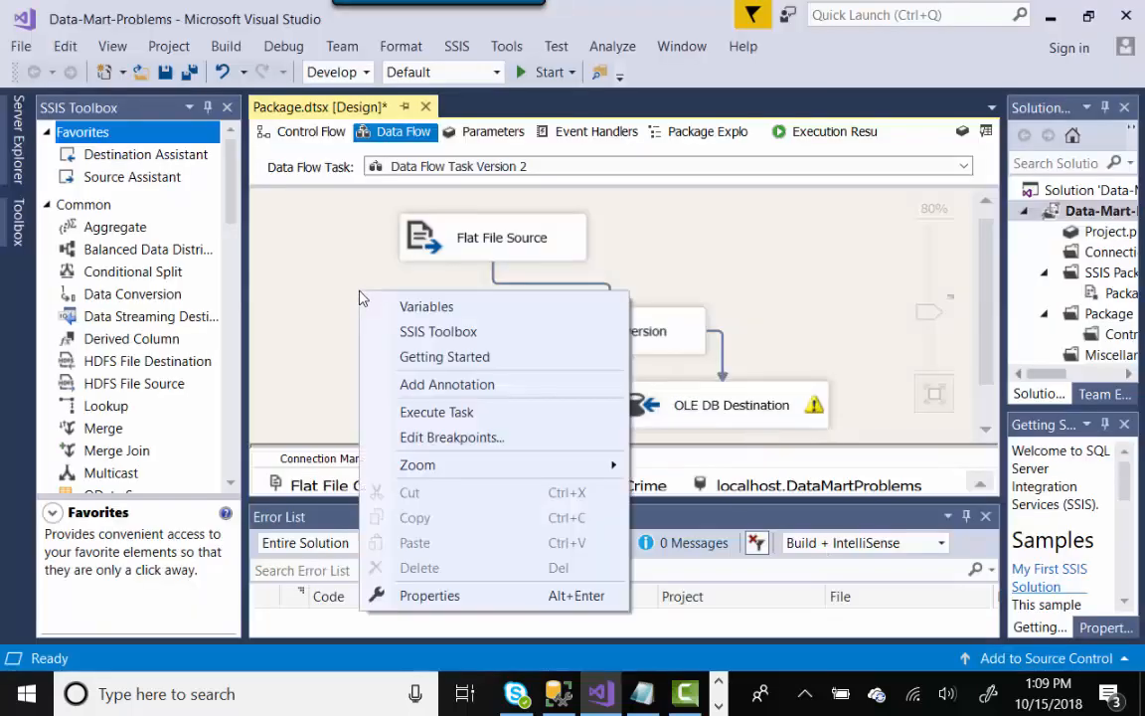
pyautogui.click(437, 413)
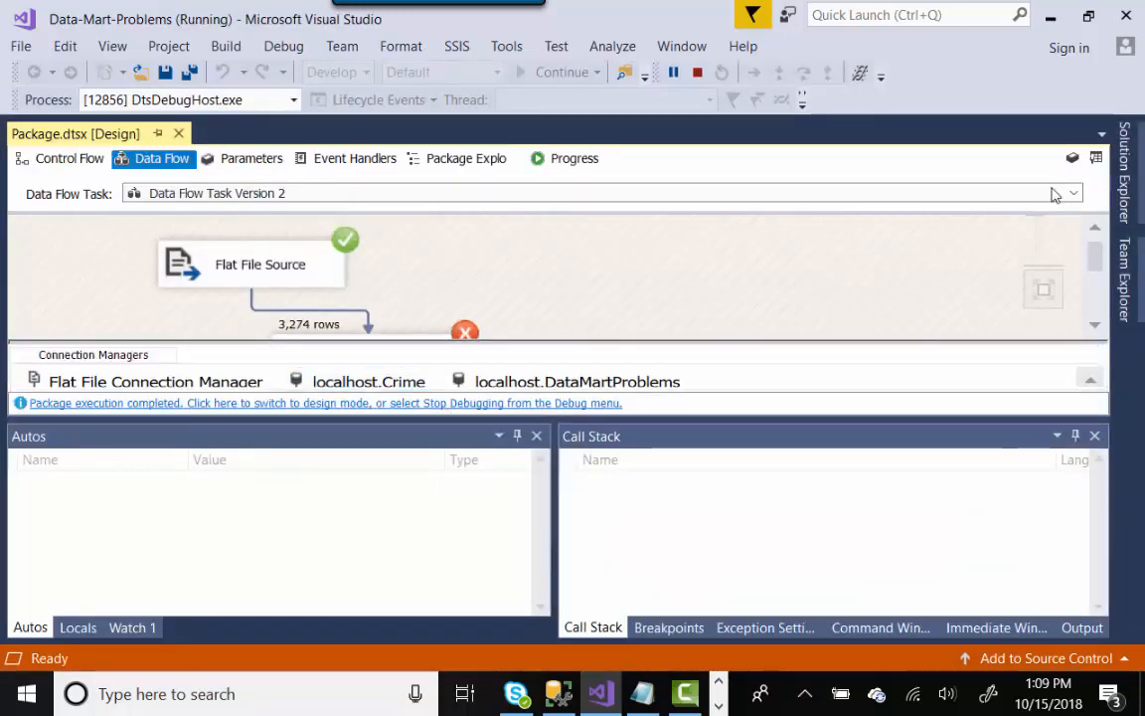
pyautogui.moveTo(1096, 258)
pyautogui.mouseDown()
pyautogui.moveTo(1097, 296)
pyautogui.moveTo(1099, 273)
pyautogui.mouseUp()
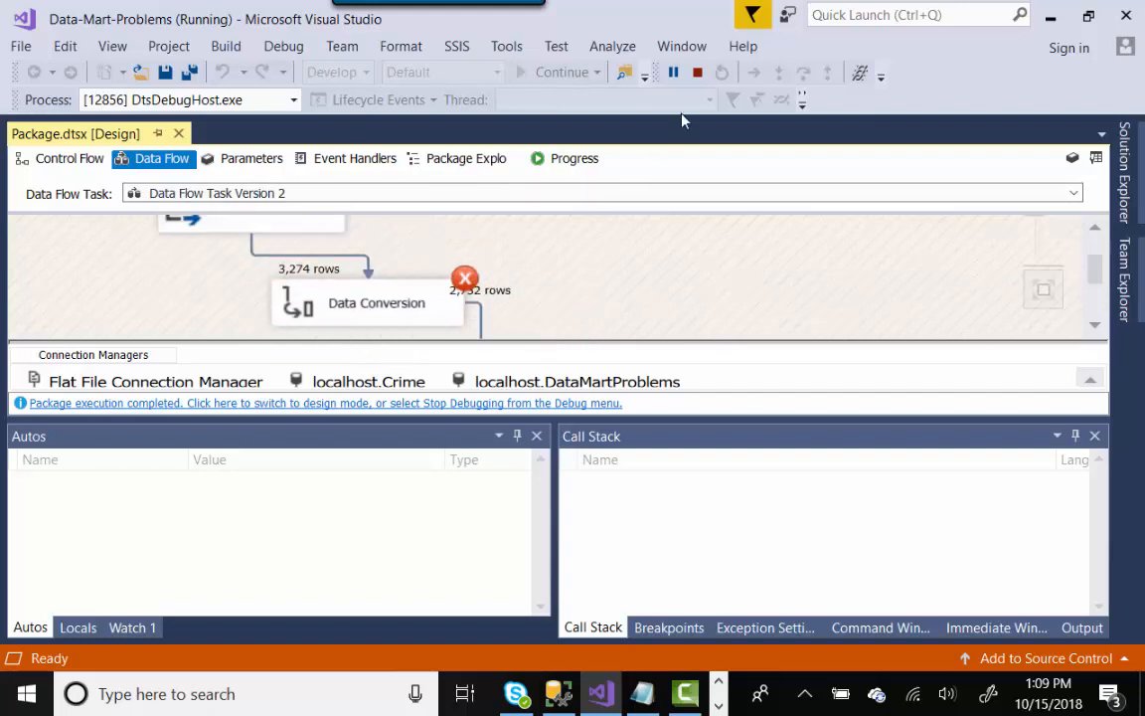
pyautogui.click(581, 159)
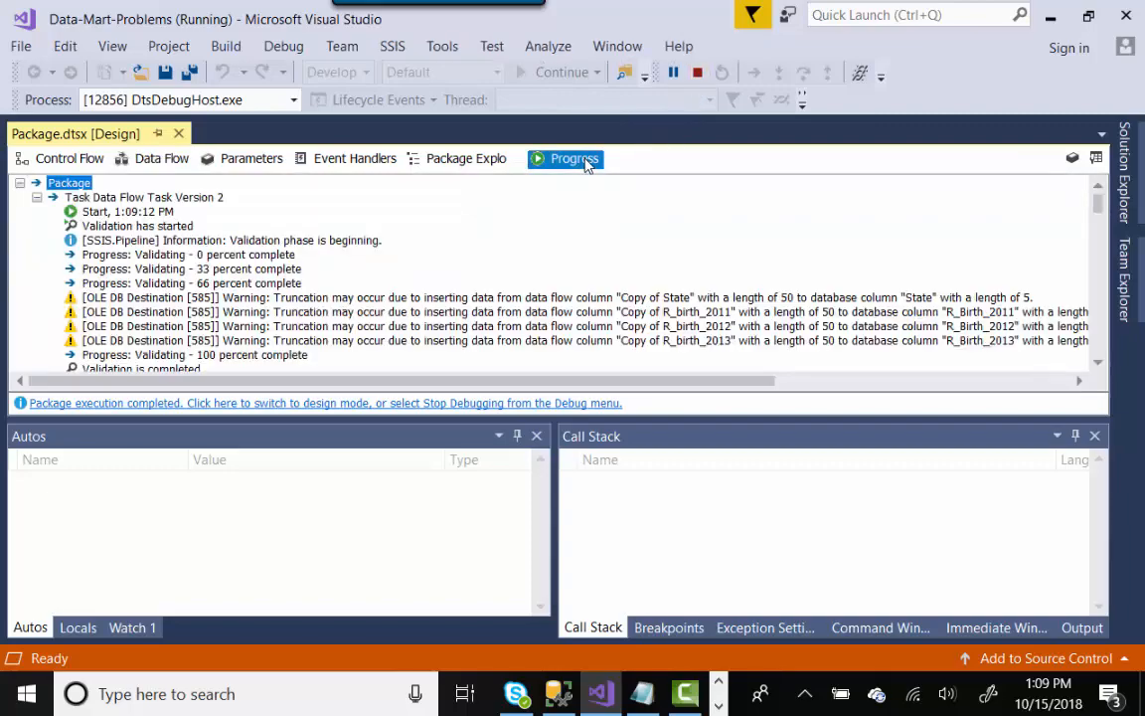
pyautogui.moveTo(1097, 204); pyautogui.dragTo(1097, 331)
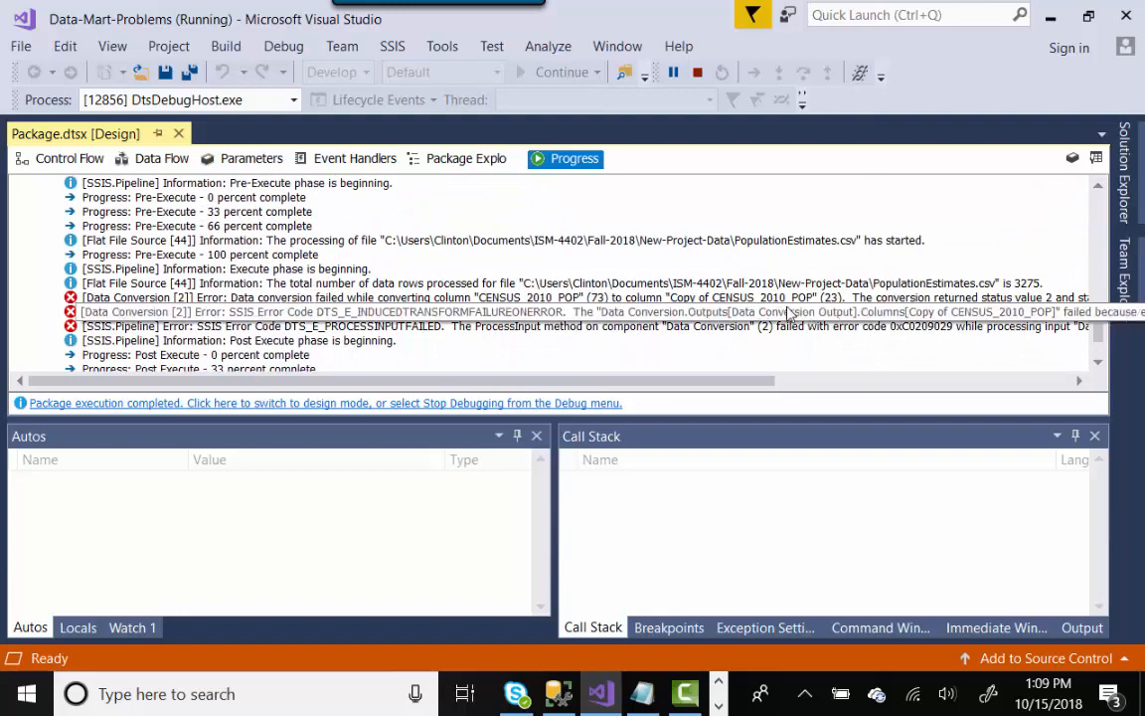
pyautogui.rightClick(734, 298)
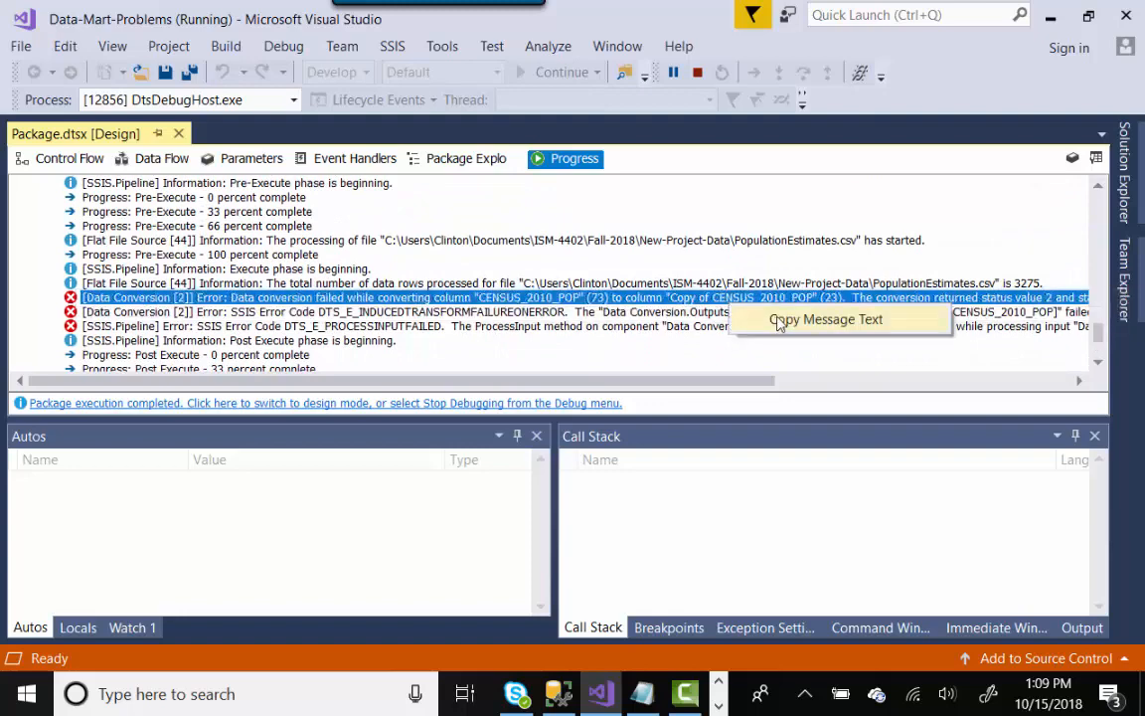
pyautogui.click(708, 318)
# - Paste the CENSUS_2010_POP error into the Notepad notes under a 'VERSION 2:' heading
pyautogui.click(641, 696)
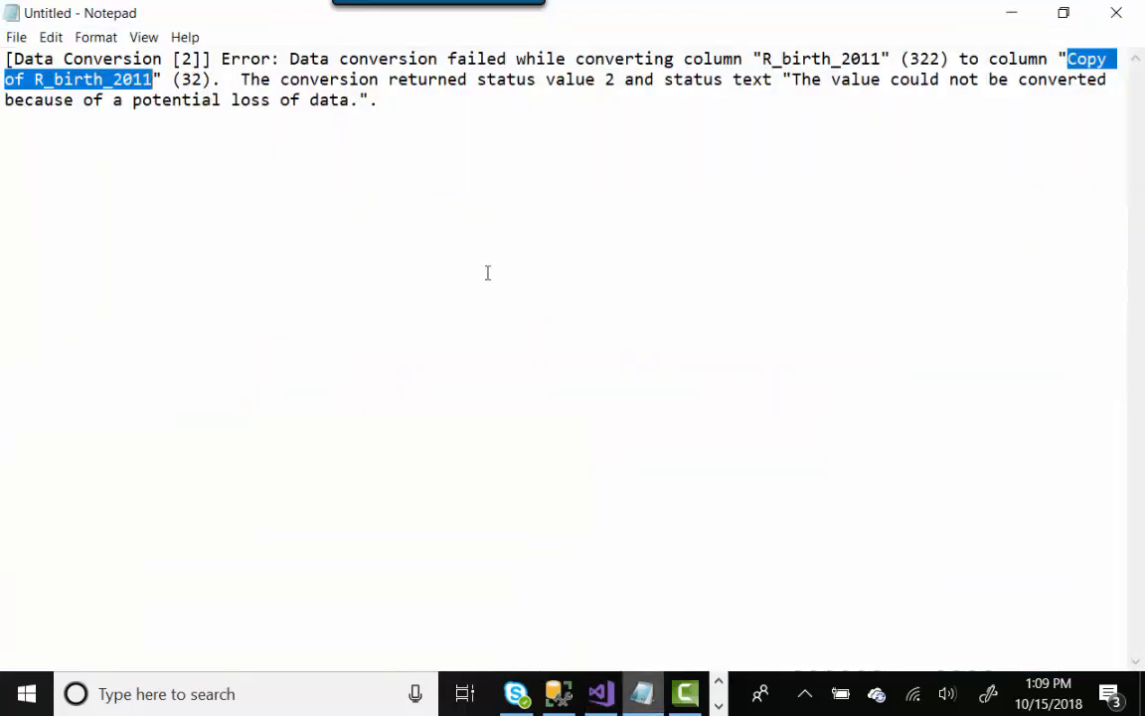
pyautogui.click(429, 106)
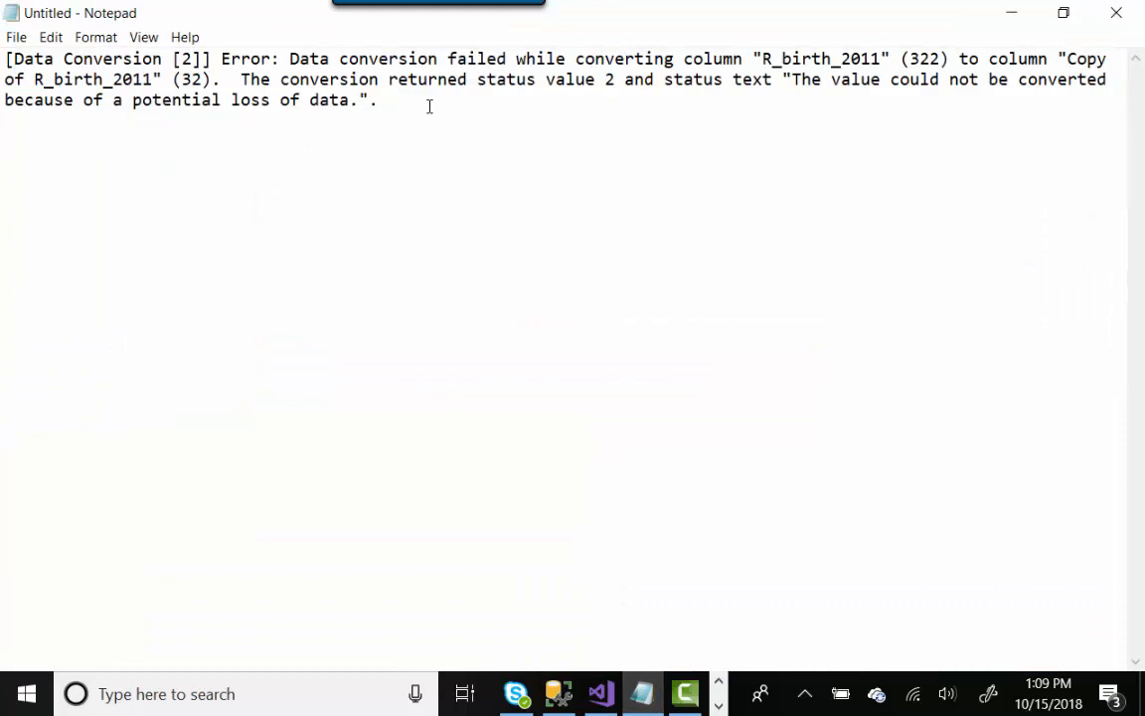
pyautogui.write('VERSION 2:')
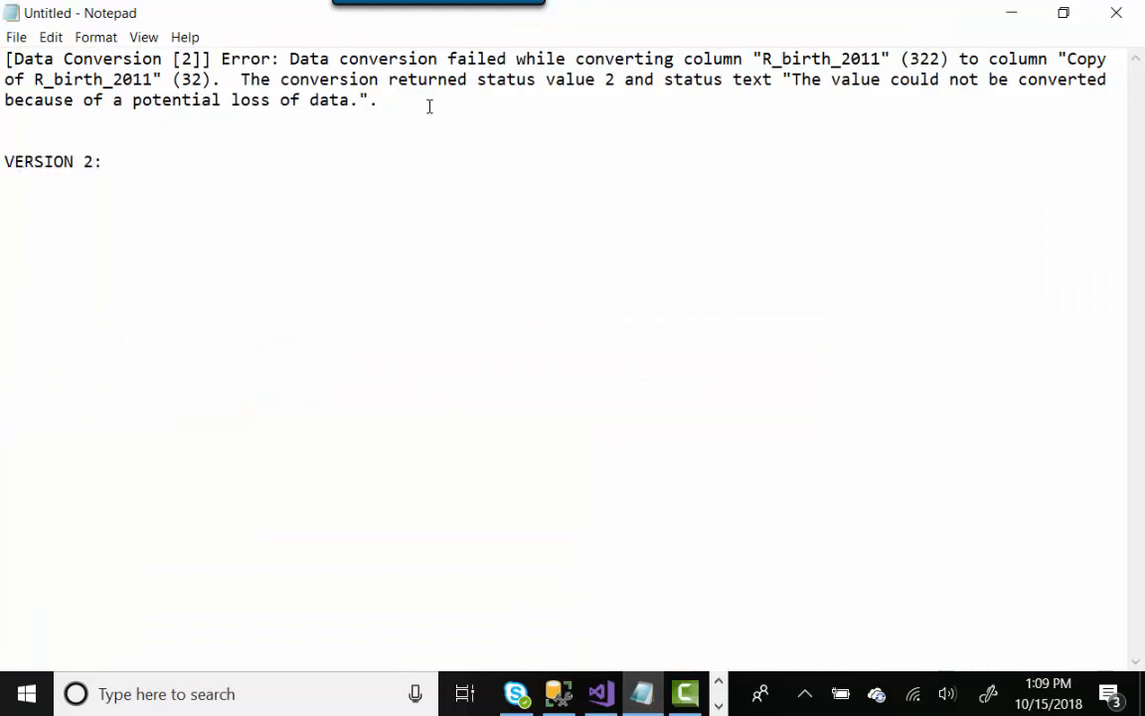
pyautogui.write('[Data Conversion [2]] Error: Data conversion failed while converting column "CENSUS_2010_POP" (73) to column "Copy of CENSUS_2010_POP" (23).  The conversion returned status value 2 and status text "The value could not be converted because of a potential loss of data.".')
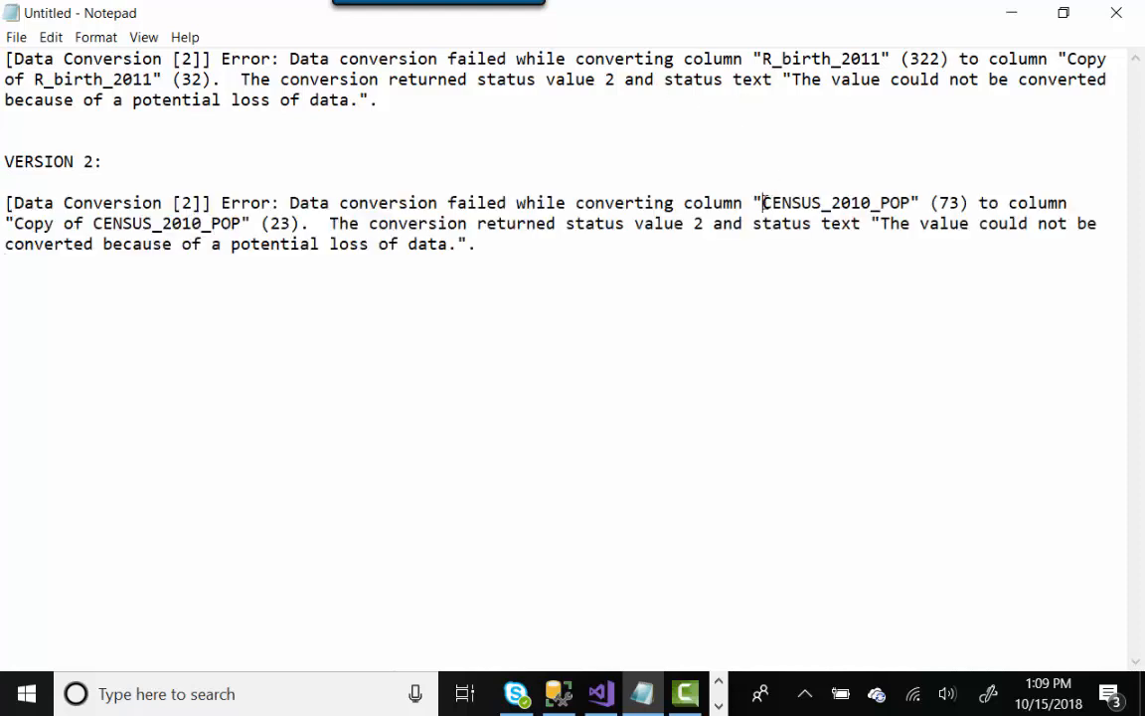
pyautogui.moveTo(762, 203); pyautogui.dragTo(913, 196)
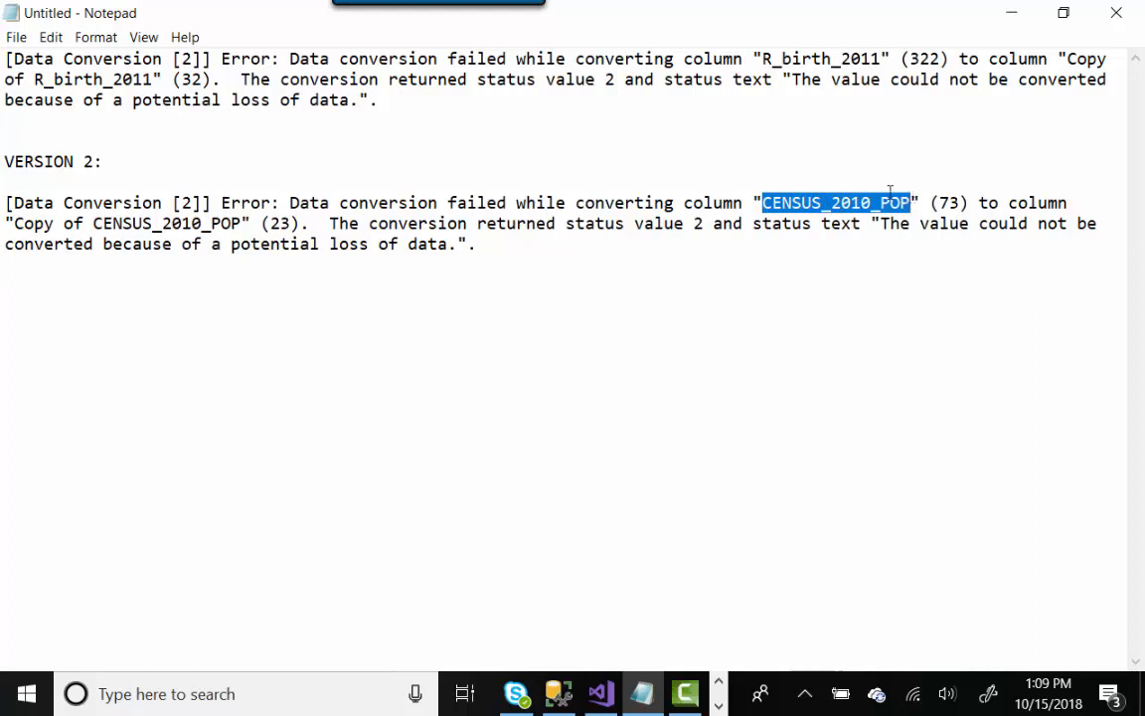
# - Add a 'VERSION 1:' heading above the earlier R_birth_2011 error in the notes
pyautogui.click(6, 61)
pyautogui.doubleClick(6, 61)
pyautogui.press('Return')
pyautogui.press('Return')
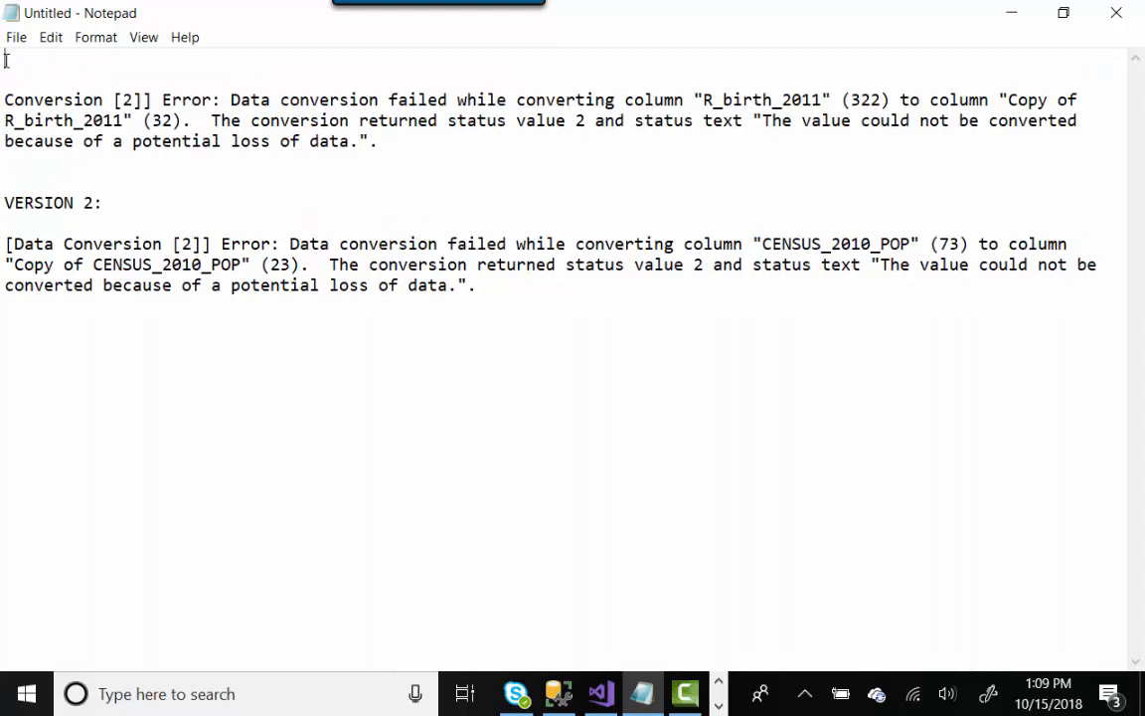
pyautogui.write('VERSION 1:')
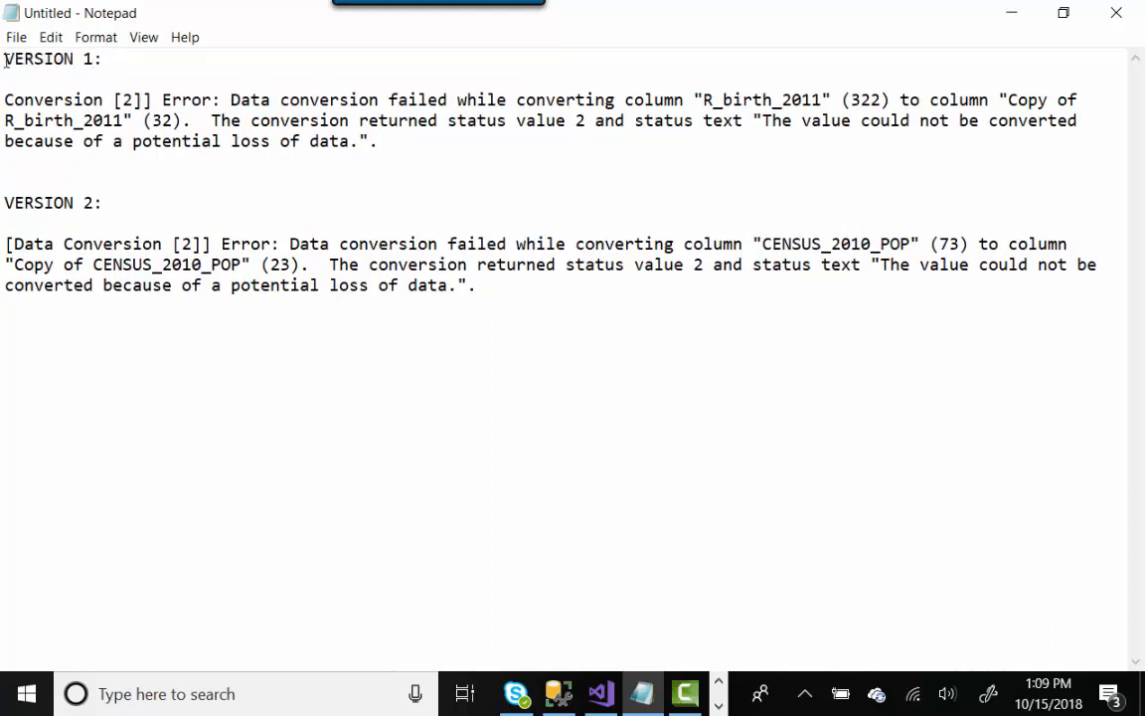
pyautogui.moveTo(826, 99); pyautogui.dragTo(704, 99)
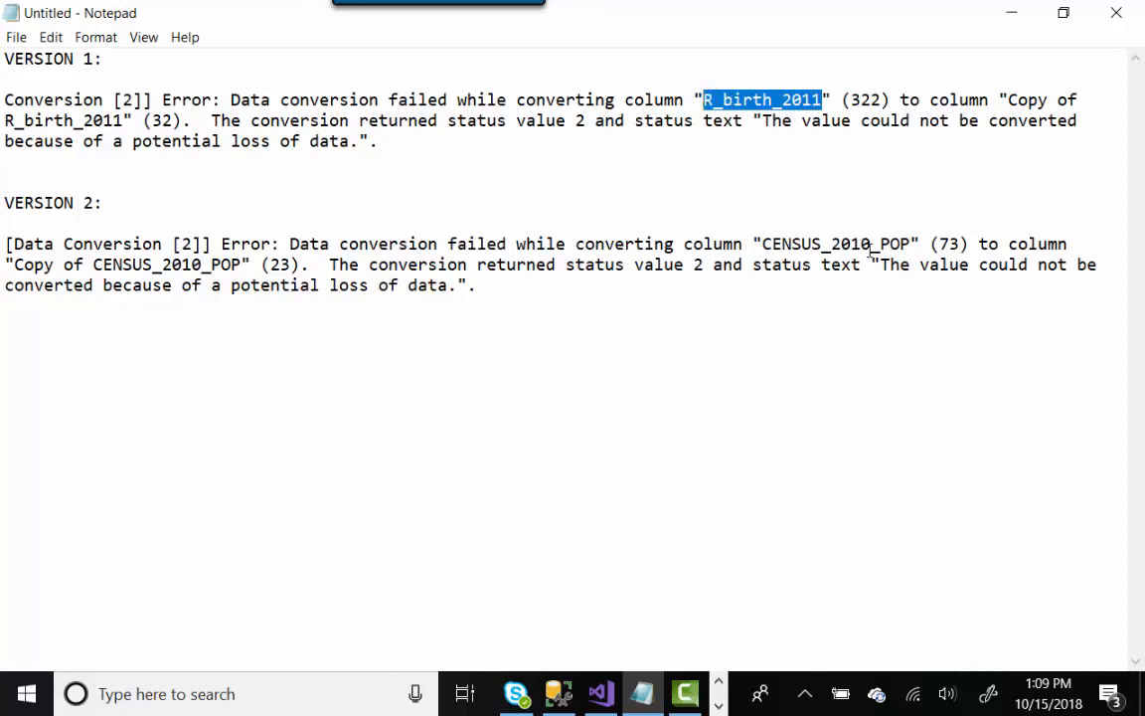
pyautogui.moveTo(913, 243); pyautogui.dragTo(762, 244)
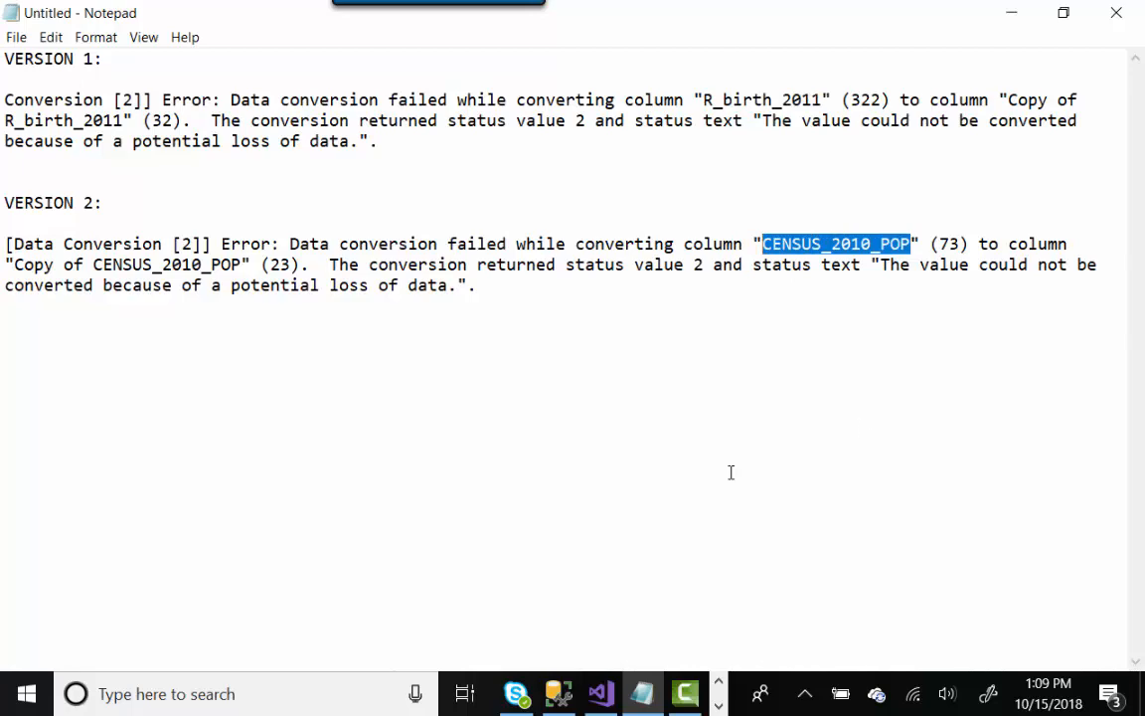
# - Stop debugging the package, show its Data Flow again, and return to SSMS
pyautogui.click(1014, 14)
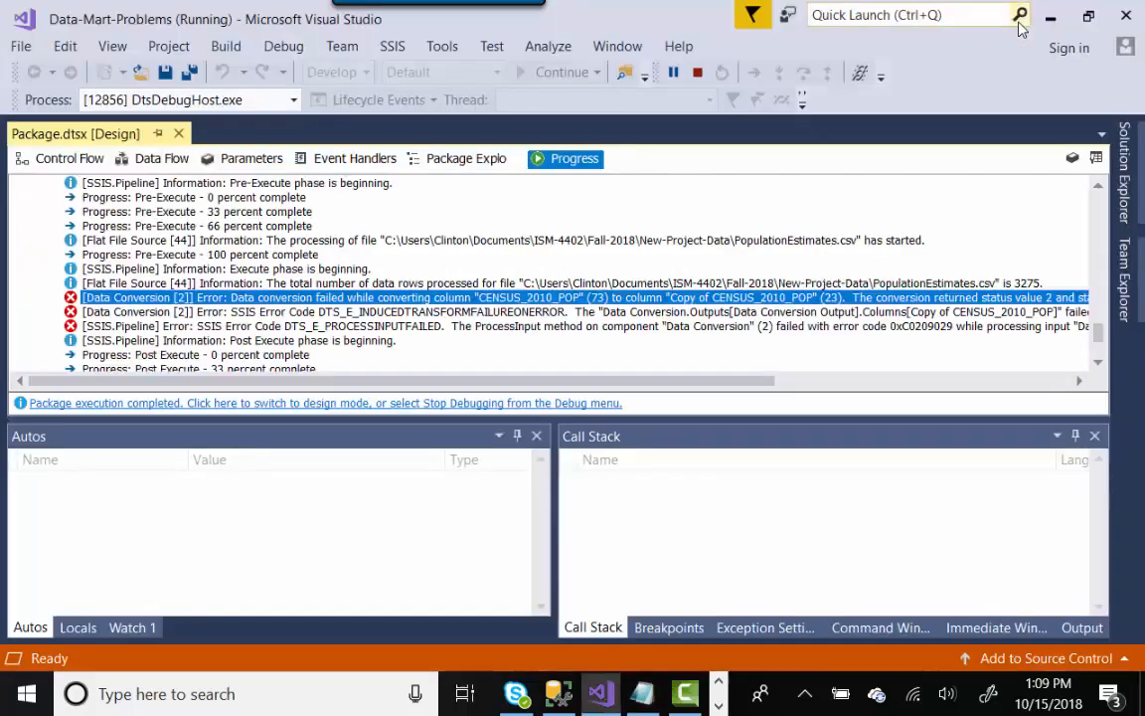
pyautogui.click(698, 75)
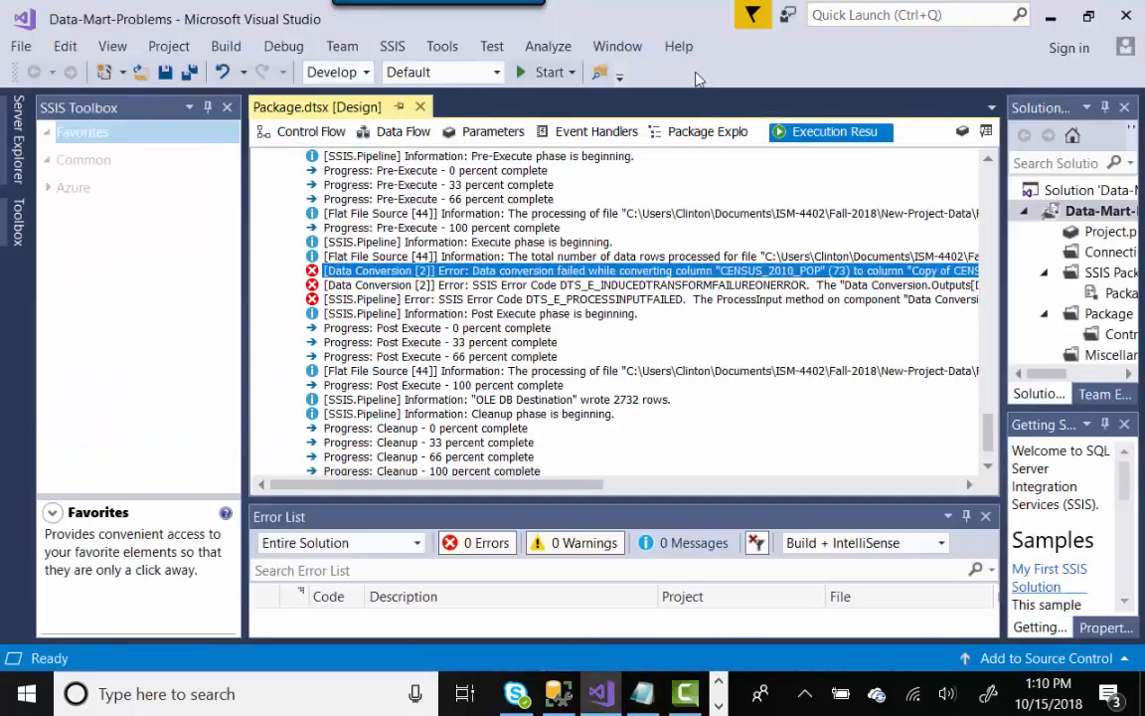
pyautogui.click(360, 135)
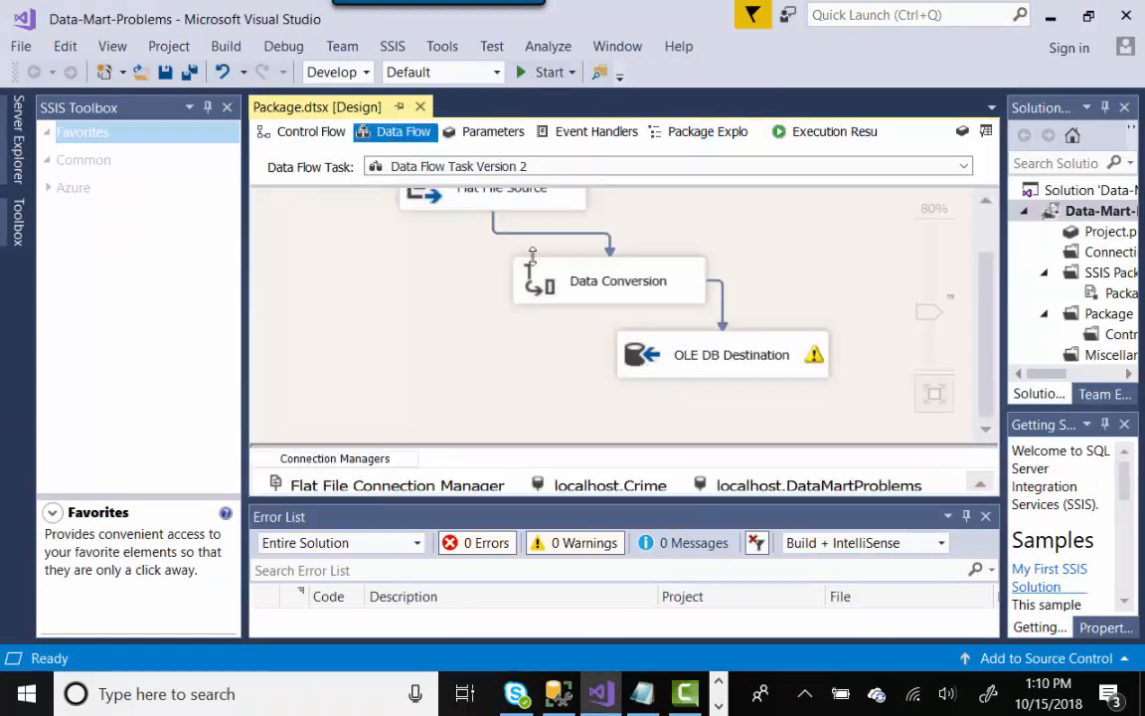
pyautogui.click(559, 694)
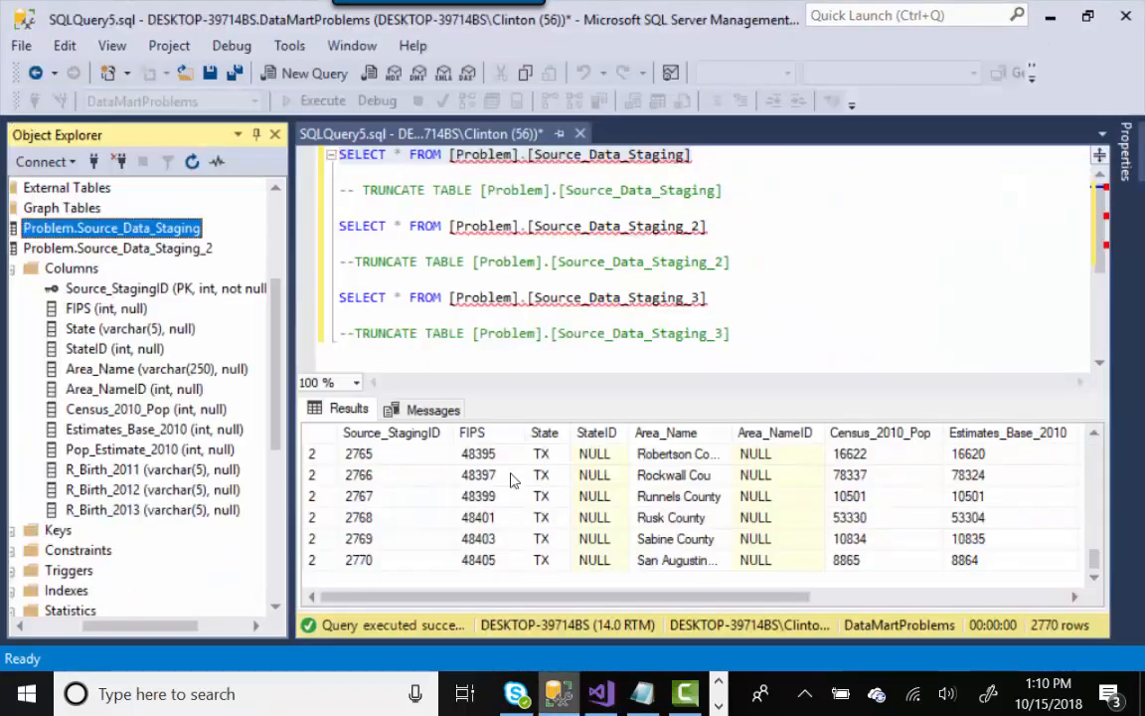
# - Rerun the SELECT queries on Source_Data_Staging and Source_Data_Staging_2, which now returns 2,732 rows
pyautogui.click(727, 235)
pyautogui.moveTo(719, 226); pyautogui.dragTo(339, 225)
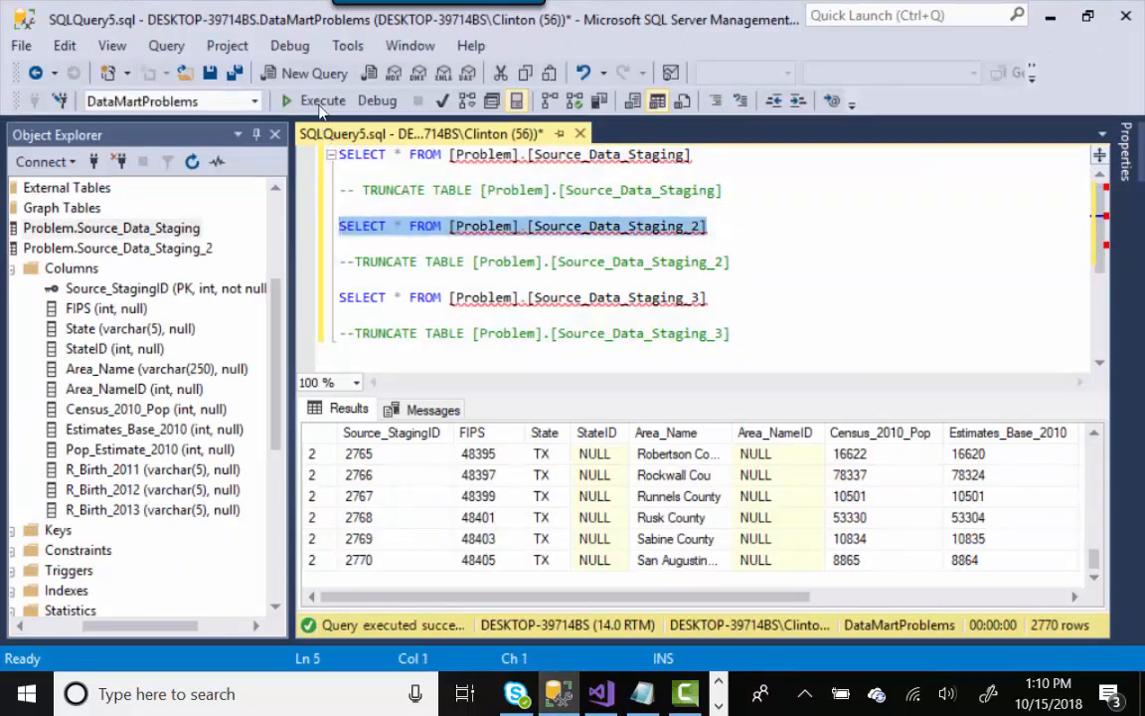
pyautogui.press('F5')
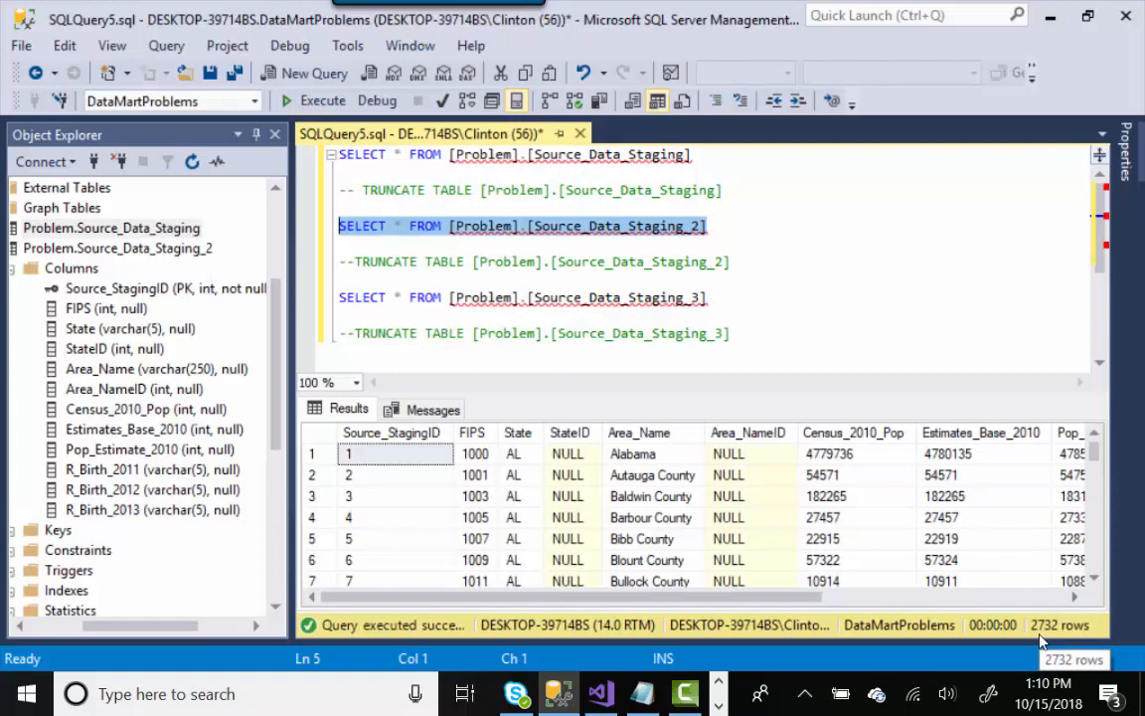
pyautogui.click(709, 161)
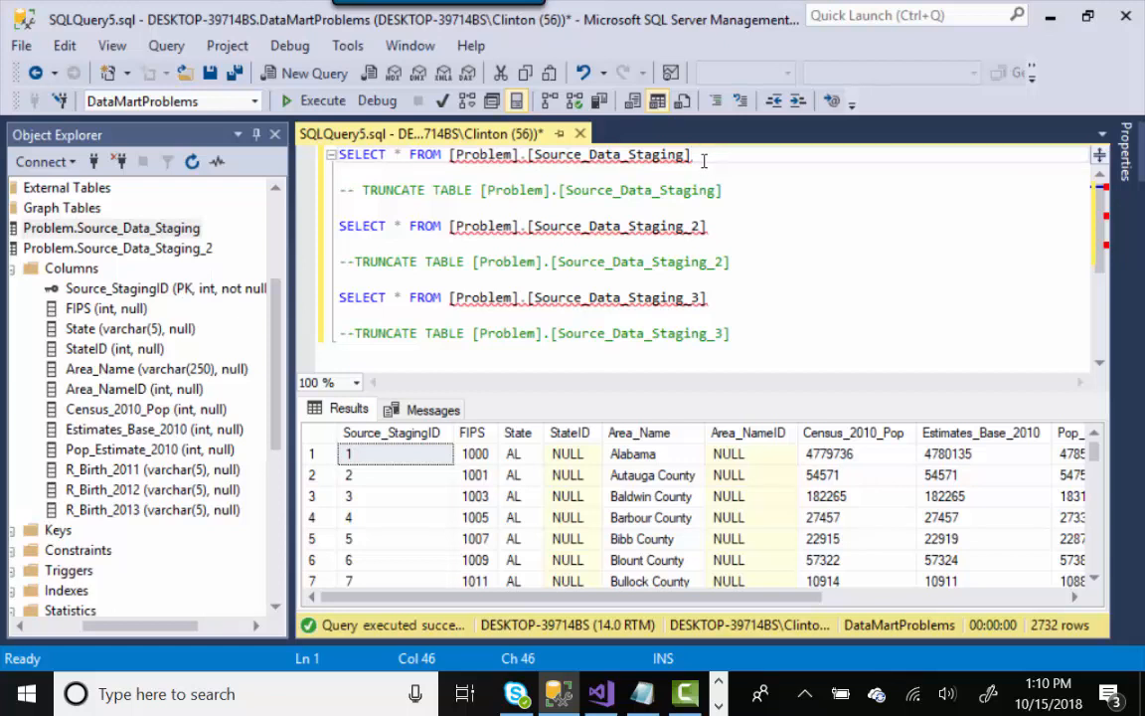
pyautogui.keyDown('shift'); pyautogui.click(339, 155); pyautogui.keyUp('shift')
pyautogui.click(323, 101)
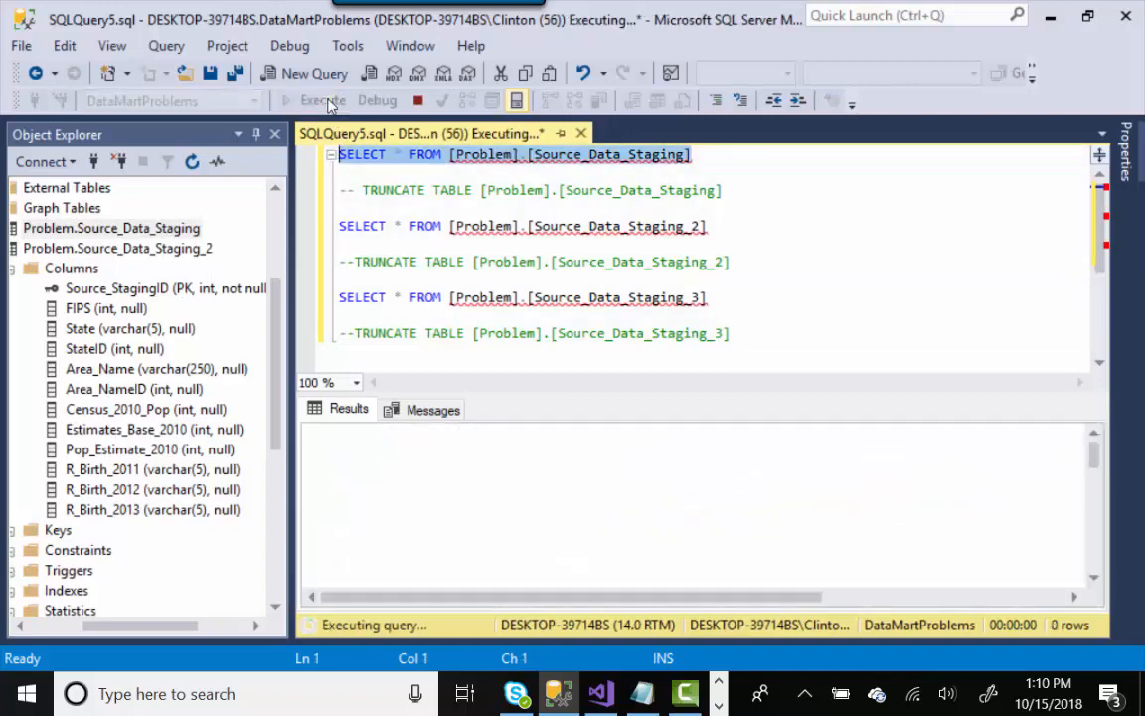
pyautogui.click(726, 229)
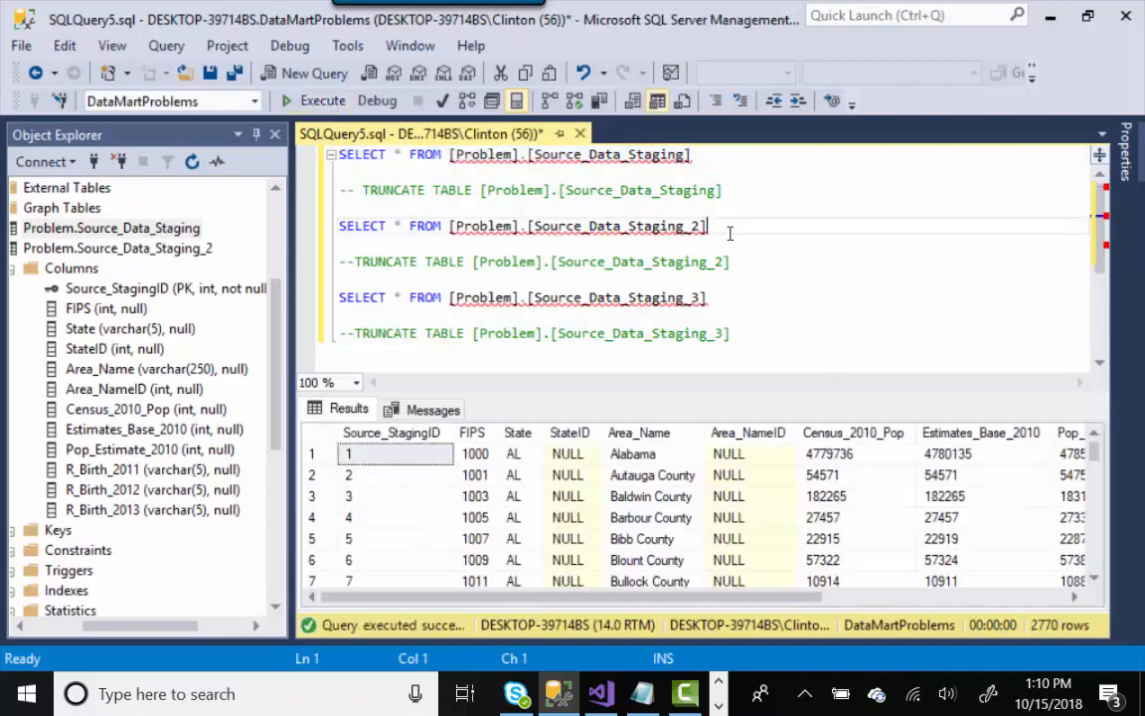
pyautogui.moveTo(696, 227); pyautogui.dragTo(336, 226)
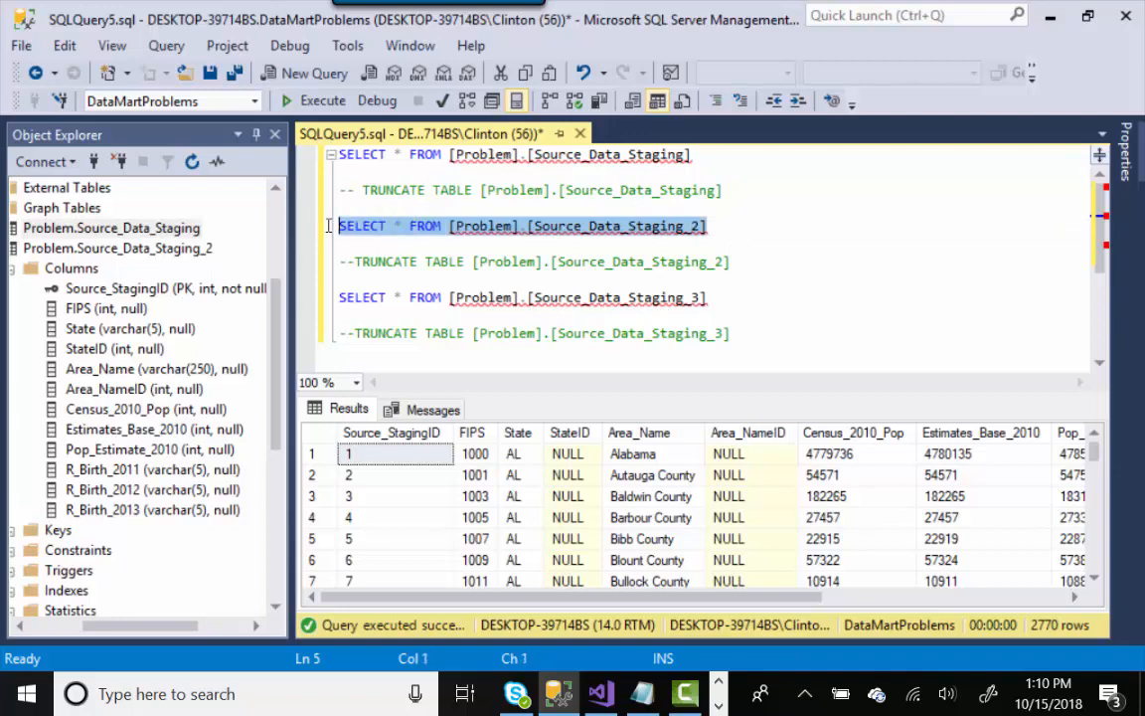
pyautogui.click(323, 100)
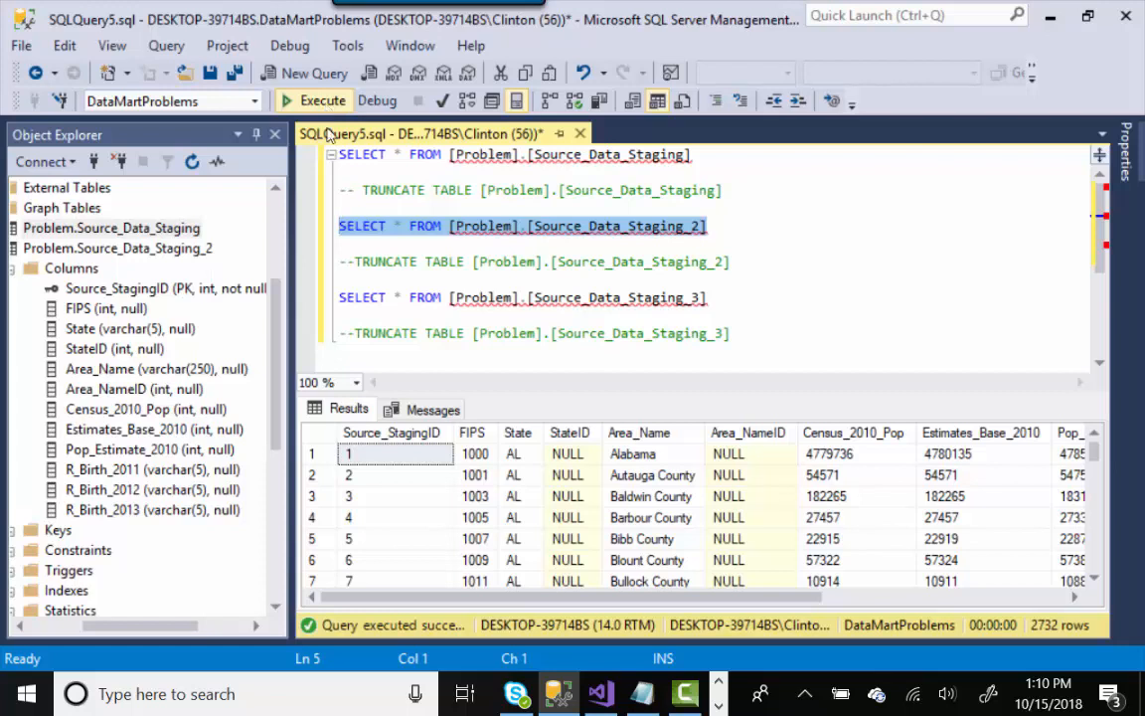
# - Collapse Source_Data_Staging_2 and expand the Columns folder of Problem.Source_Data_Staging_3
pyautogui.click(560, 702)
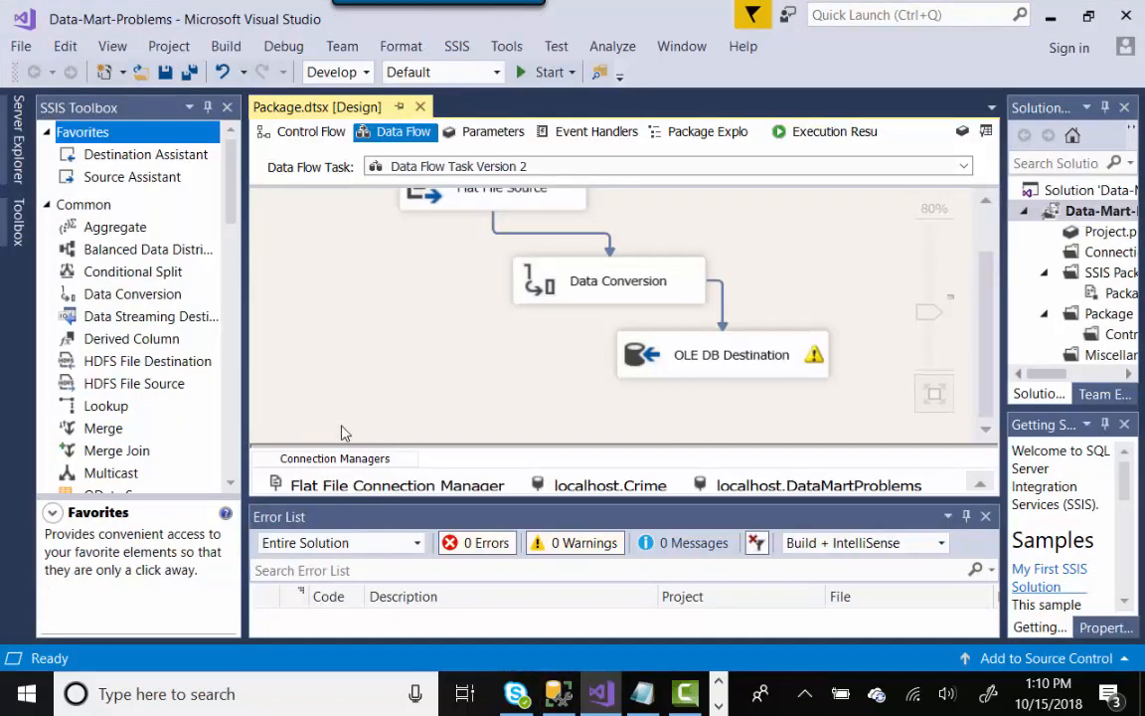
pyautogui.click(561, 688)
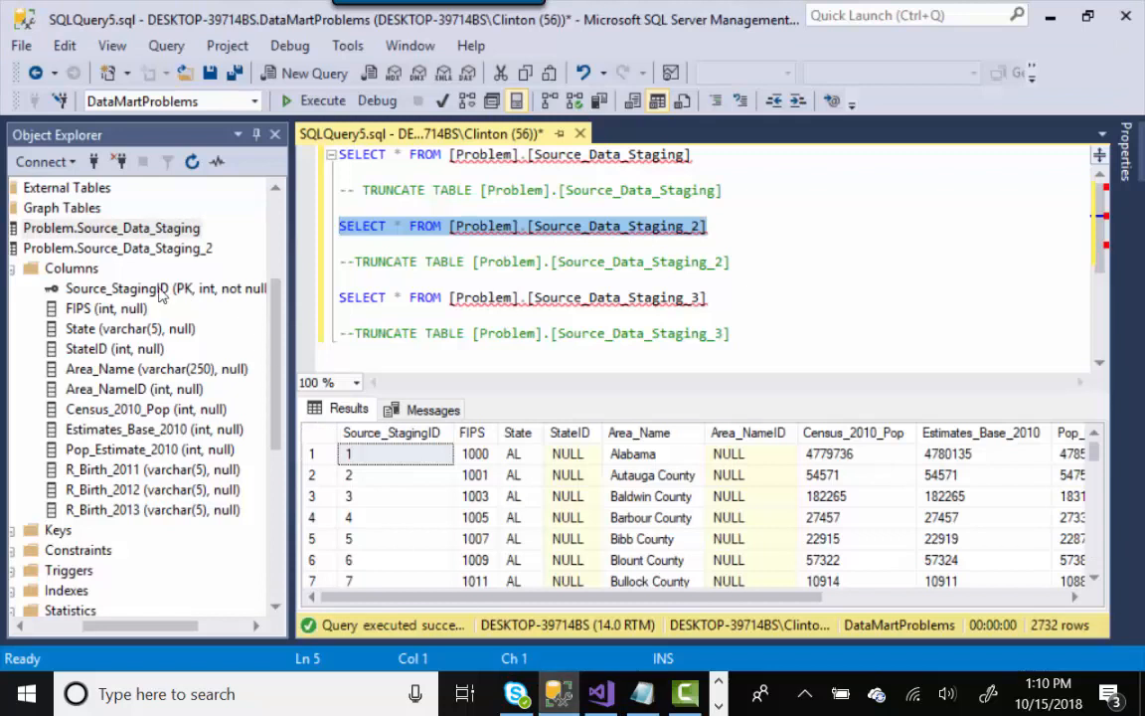
pyautogui.click(138, 563)
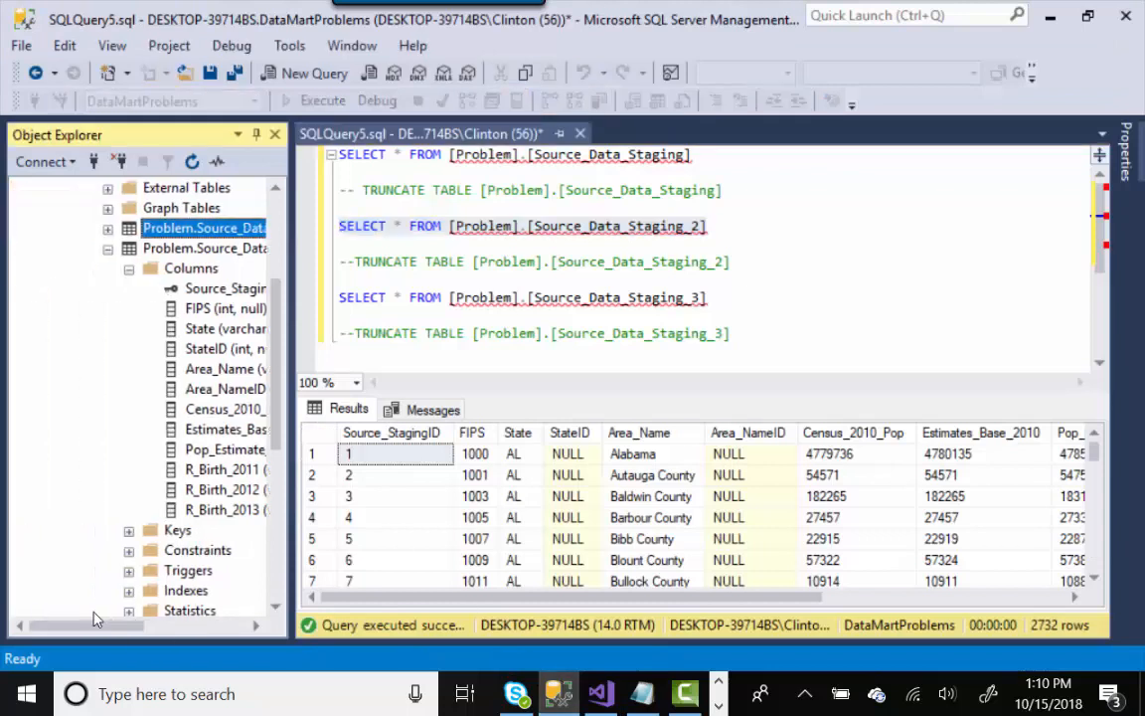
pyautogui.moveTo(117, 628); pyautogui.dragTo(159, 625)
pyautogui.click(15, 248)
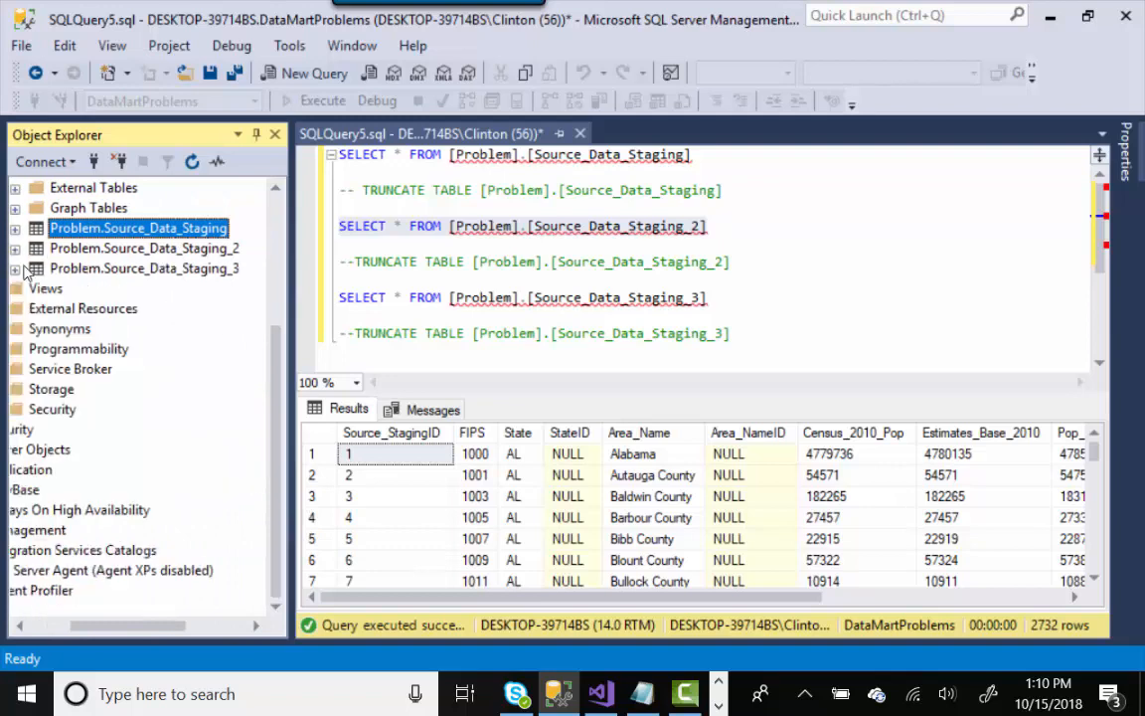
pyautogui.click(14, 268)
pyautogui.click(36, 289)
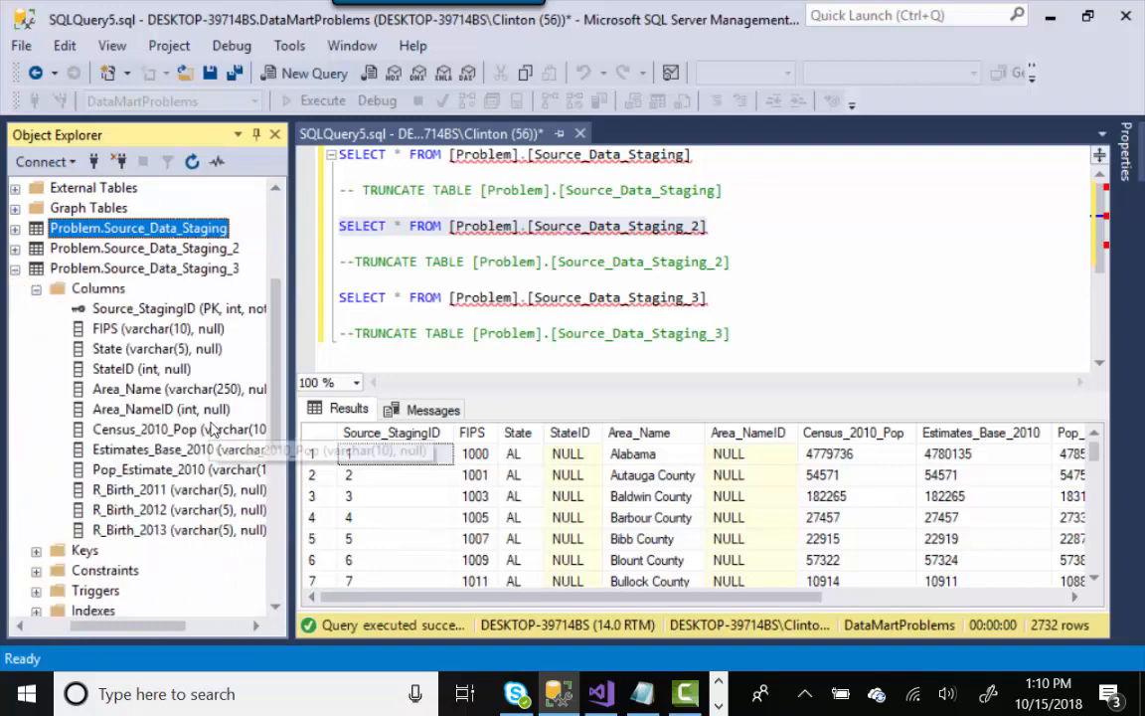
pyautogui.moveTo(173, 630); pyautogui.dragTo(198, 629)
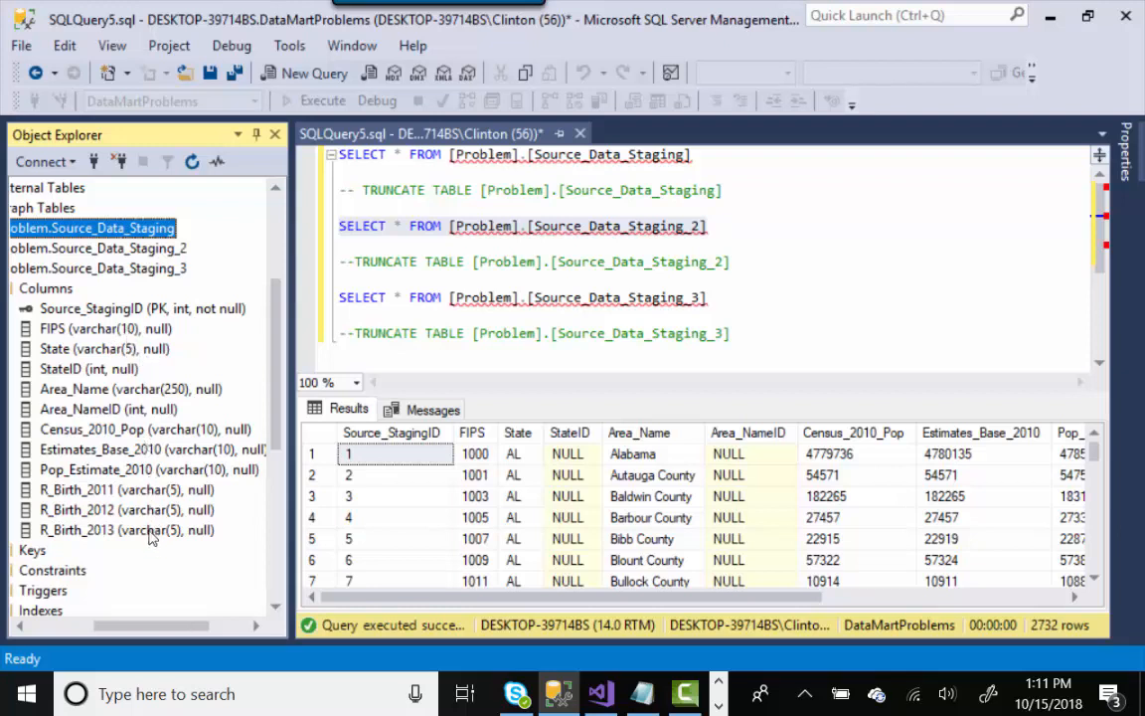
# - Check the data types of Staging_3's columns, from Source_StagingID and FIPS through R_Birth_2011
pyautogui.click(85, 413)
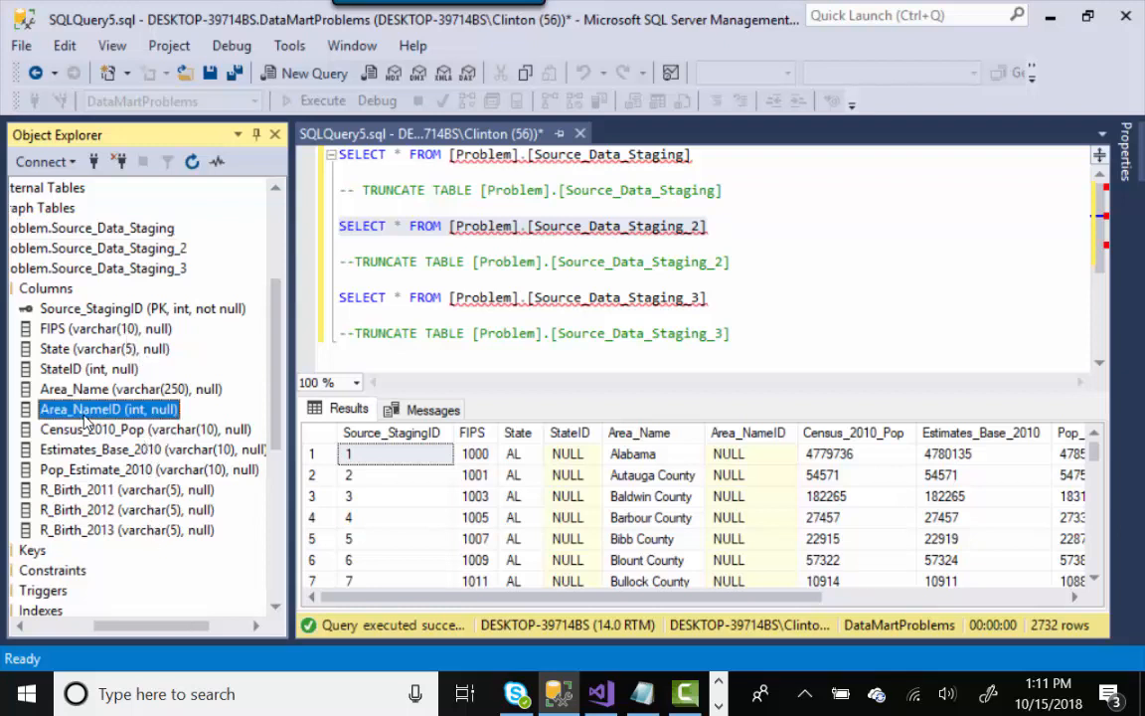
pyautogui.click(95, 370)
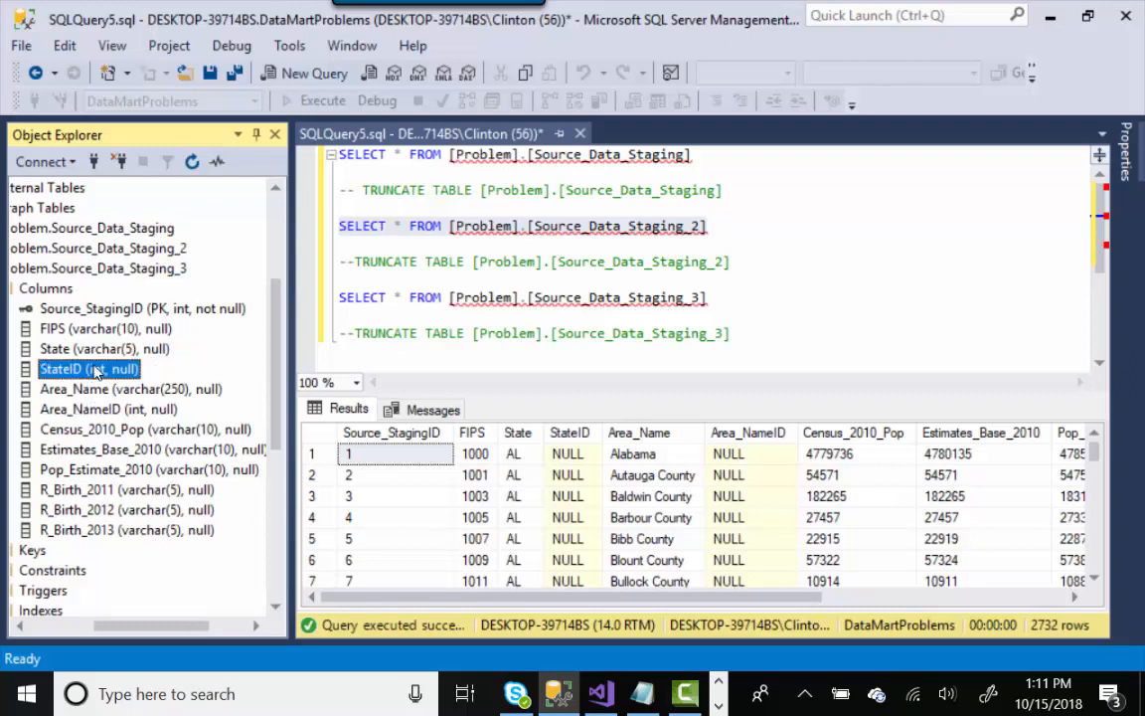
pyautogui.click(114, 309)
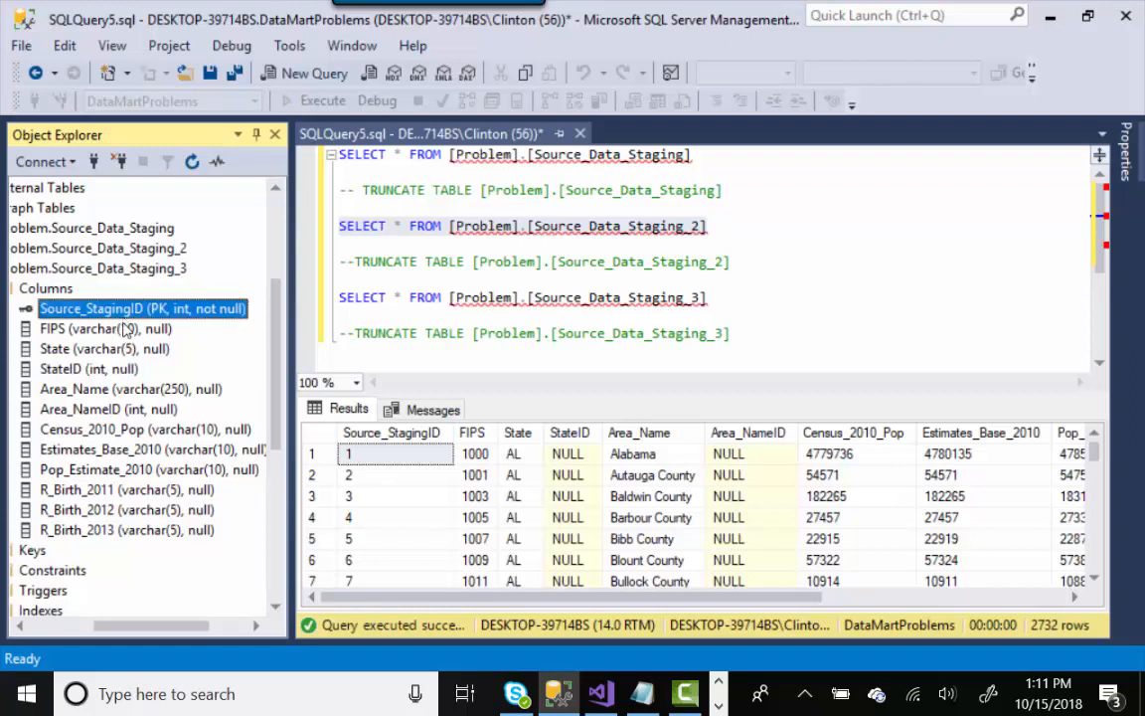
pyautogui.click(123, 331)
pyautogui.click(123, 350)
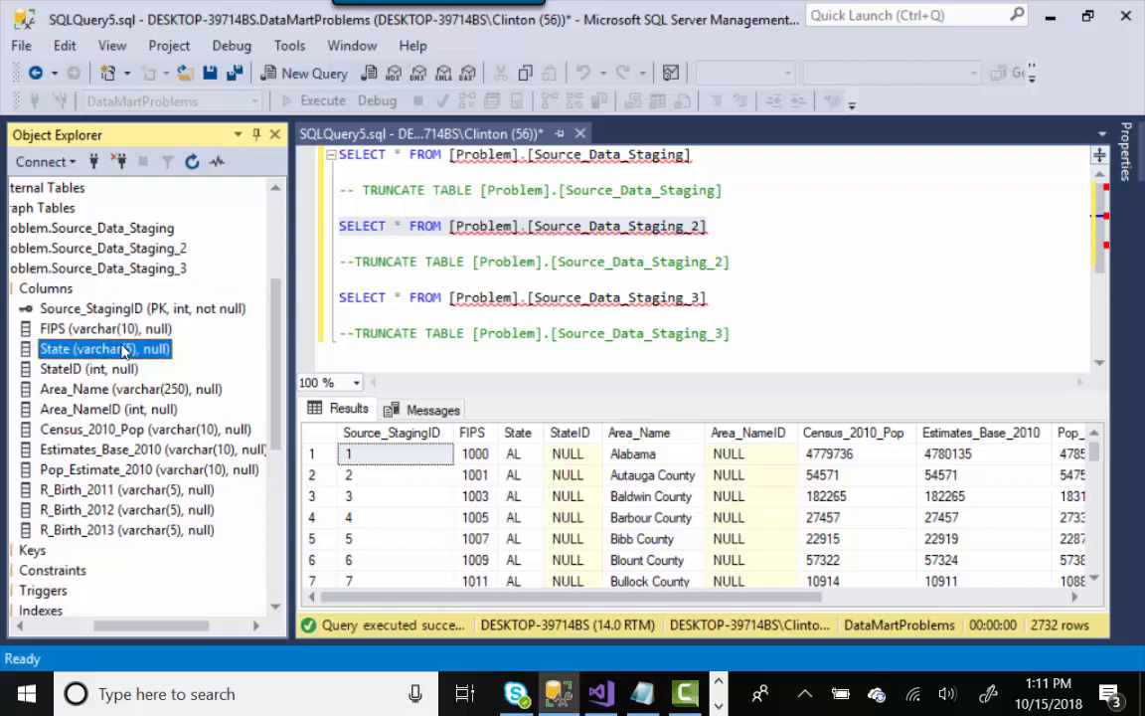
pyautogui.click(121, 392)
pyautogui.click(140, 455)
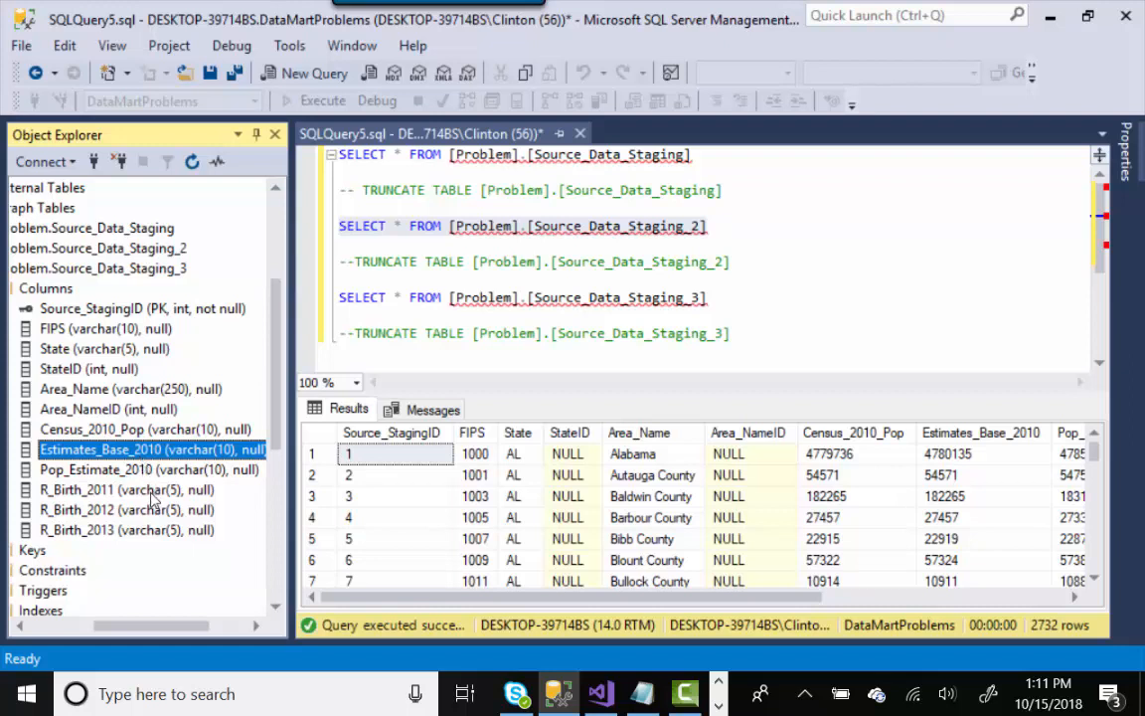
pyautogui.click(151, 493)
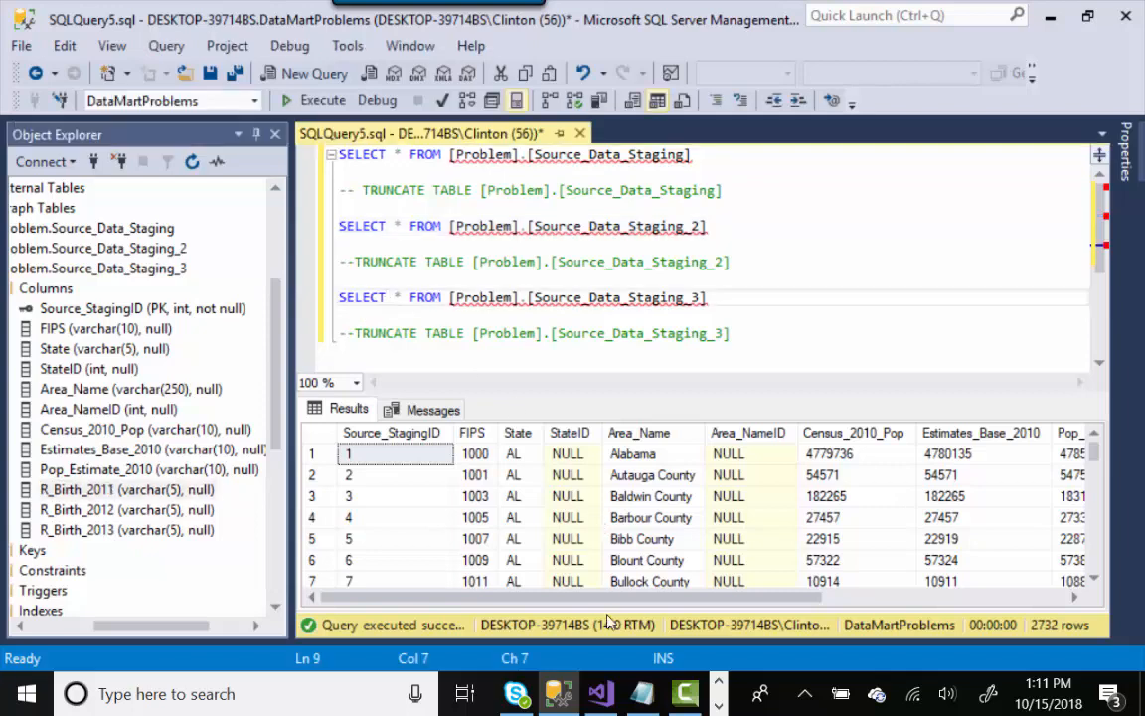
pyautogui.hotkey('alt', 'Tab')
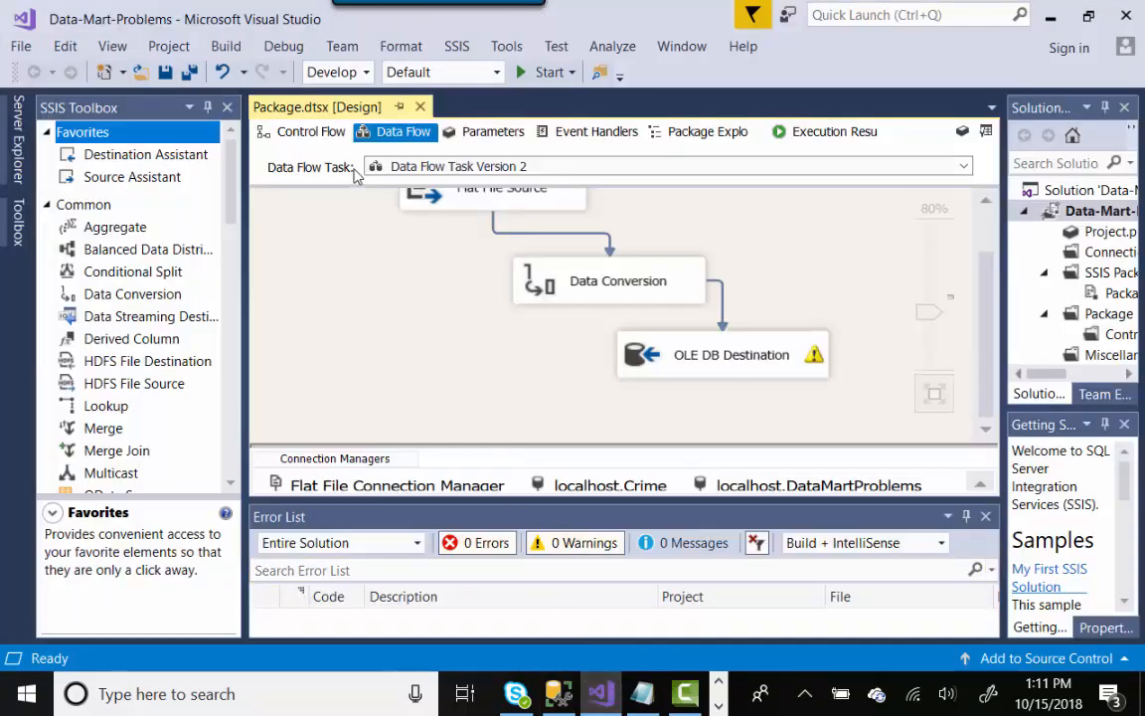
# - Open Data Flow Task Version 3's Data Conversion editor converting FIPS, State and Area_Name
pyautogui.click(300, 131)
pyautogui.click(699, 303)
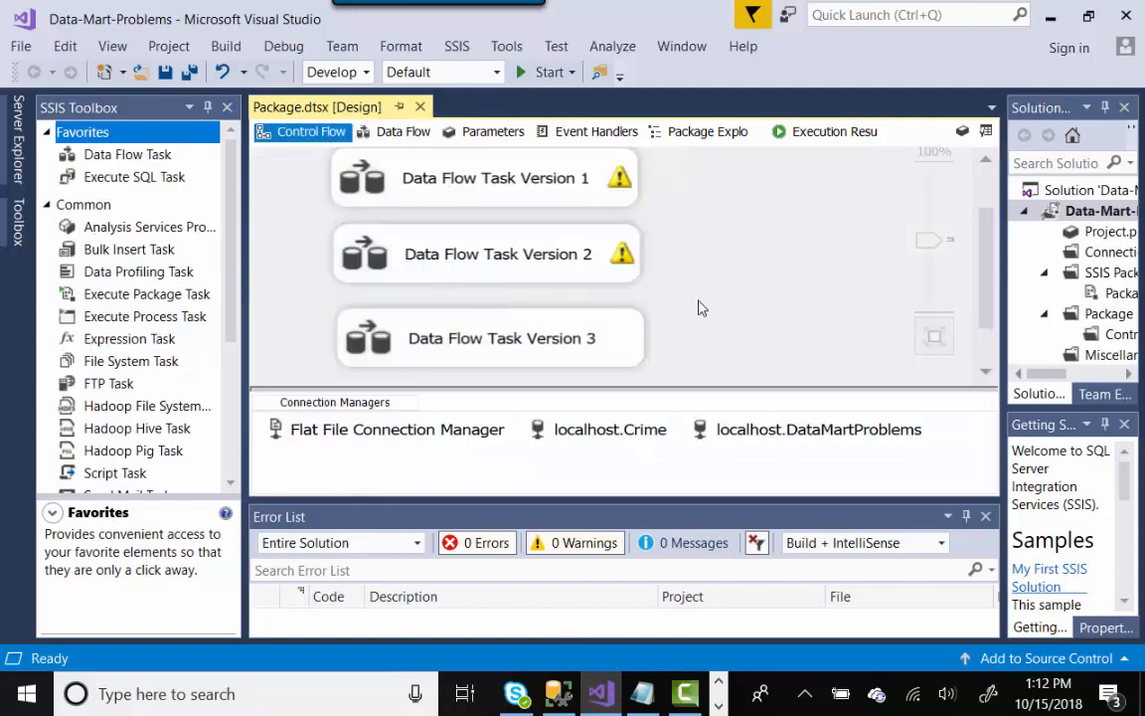
pyautogui.doubleClick(636, 328)
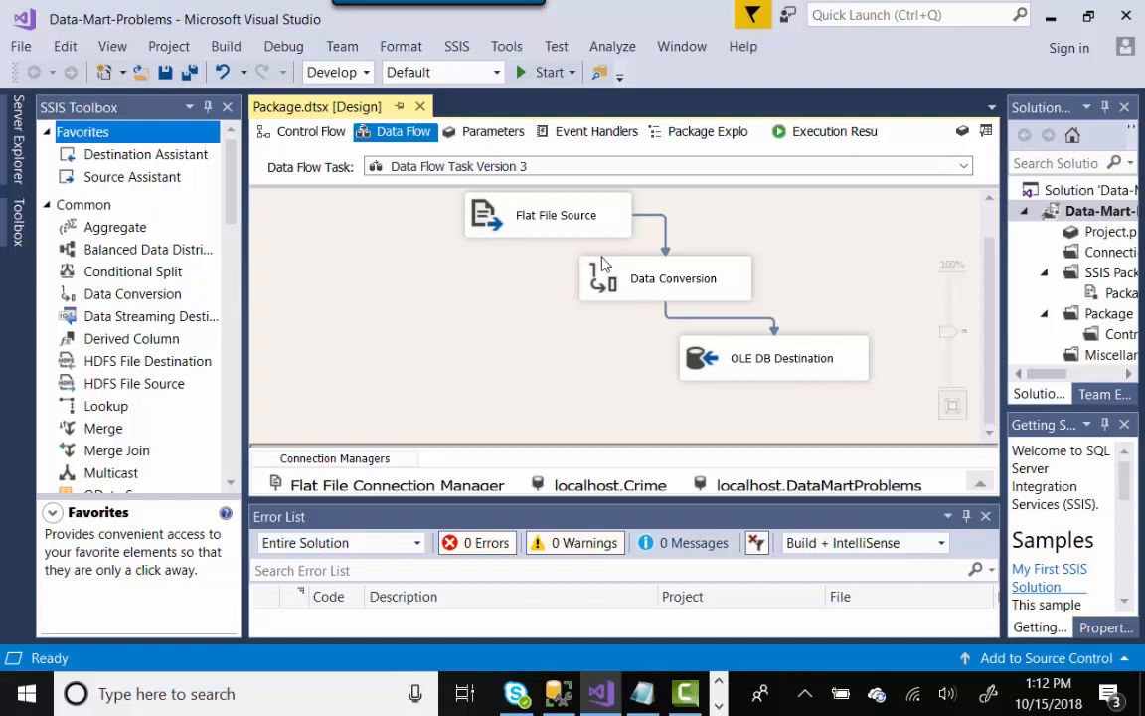
pyautogui.click(533, 219)
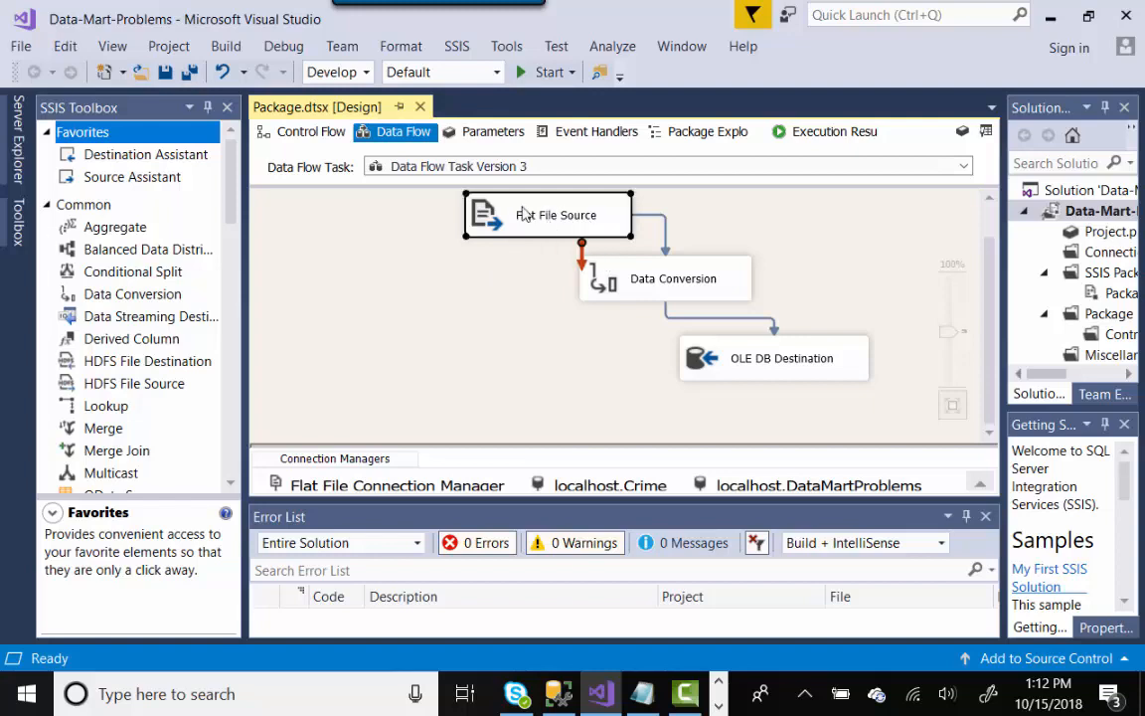
pyautogui.doubleClick(595, 275)
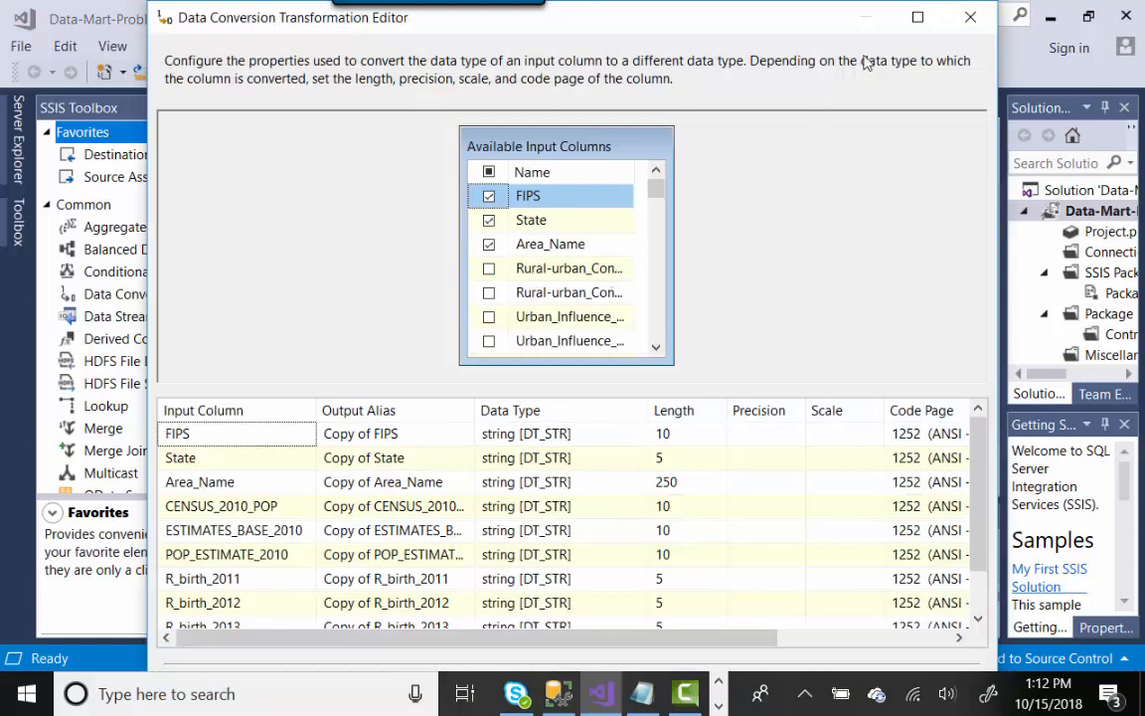
# - Compare the FIPS conversion length against the FIPS column type in SSMS, then close the editor unchanged
pyautogui.click(915, 17)
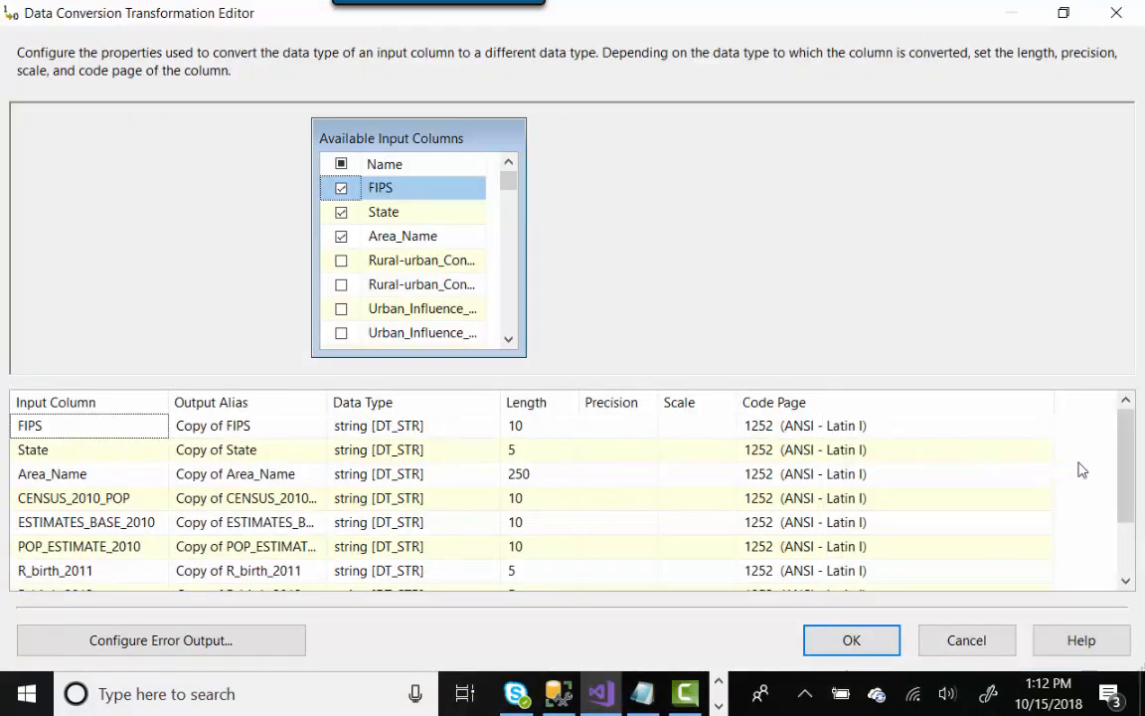
pyautogui.moveTo(1124, 480); pyautogui.dragTo(1126, 430)
pyautogui.click(529, 433)
pyautogui.click(557, 693)
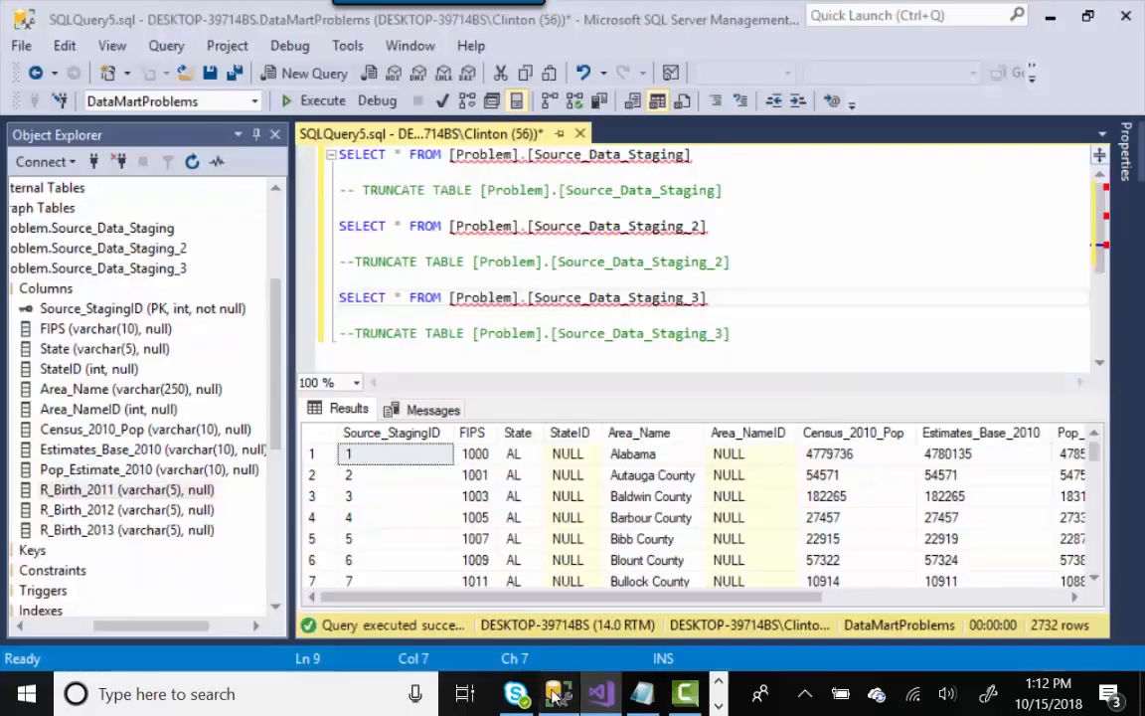
pyautogui.click(81, 330)
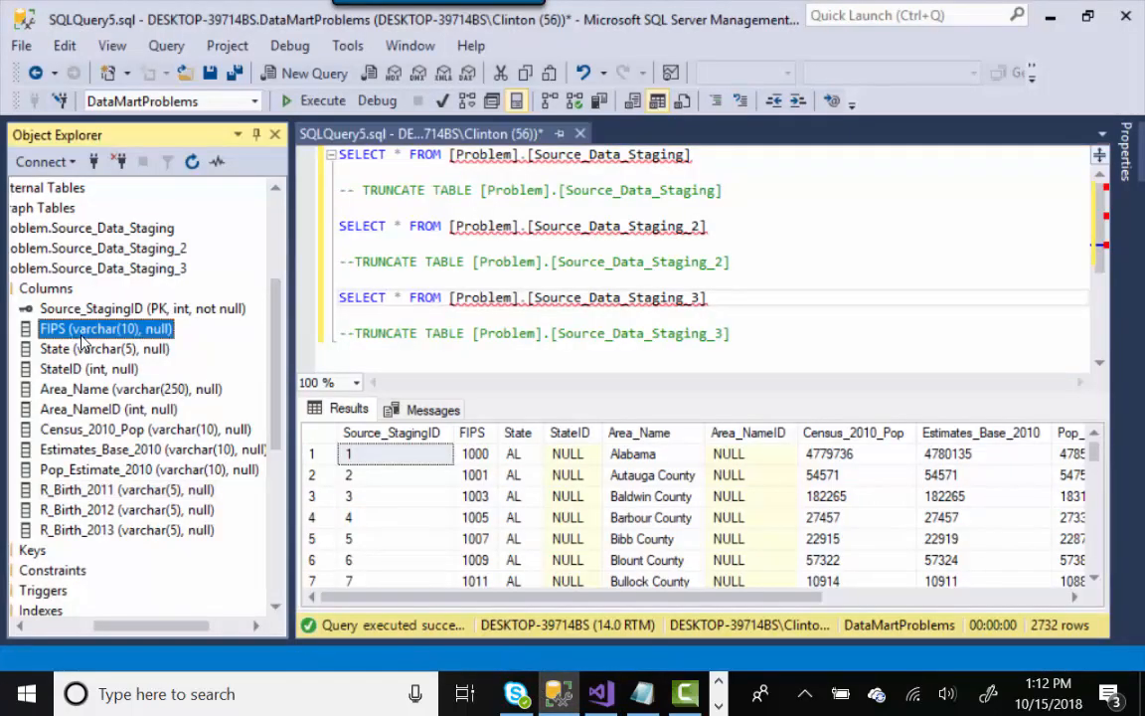
pyautogui.click(601, 696)
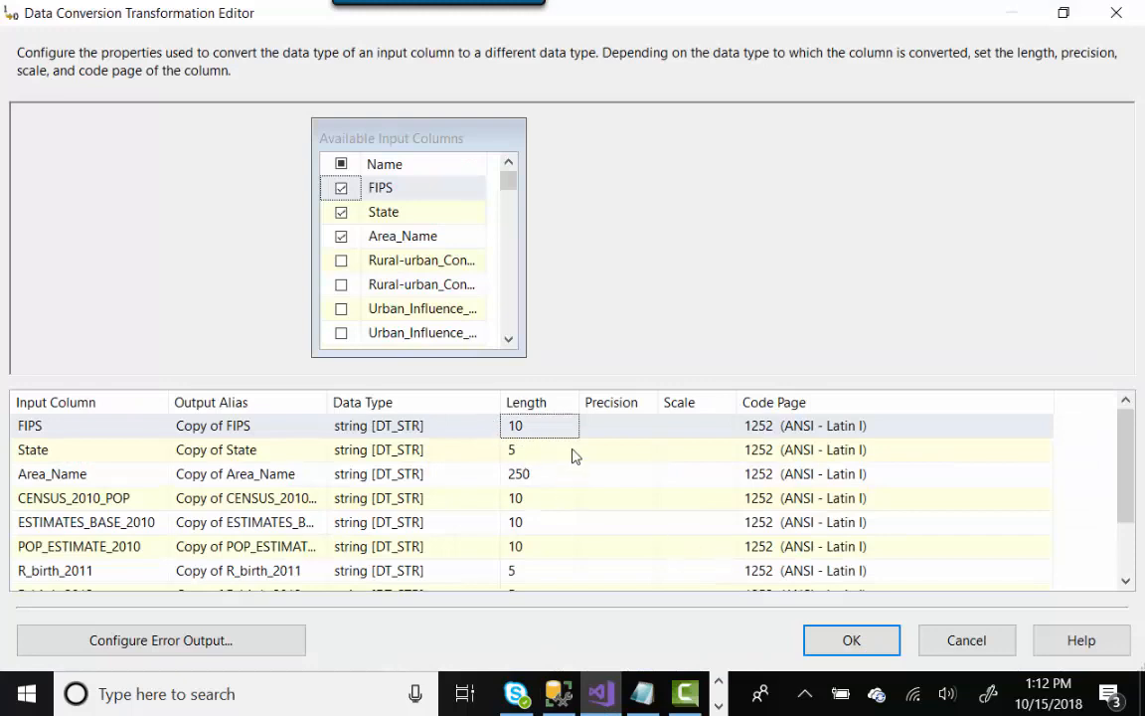
pyautogui.click(948, 644)
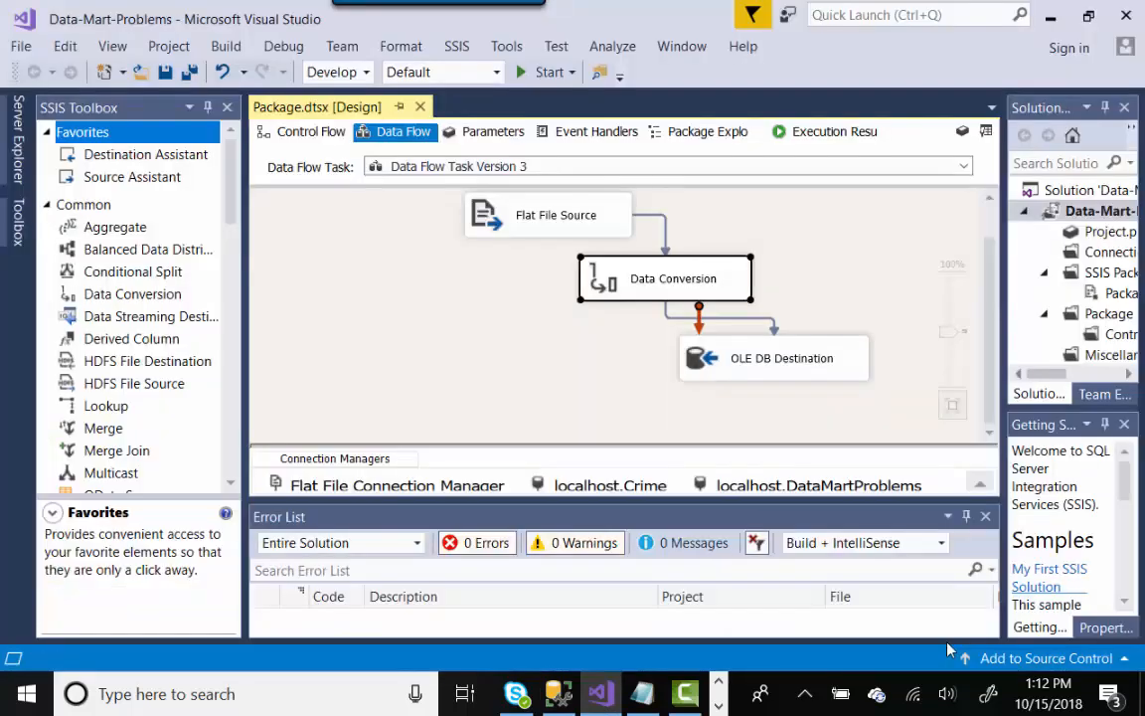
# - In the Flat File Connection Manager's Advanced page, change the FIPS output column width to 10
pyautogui.click(471, 487)
pyautogui.doubleClick(471, 487)
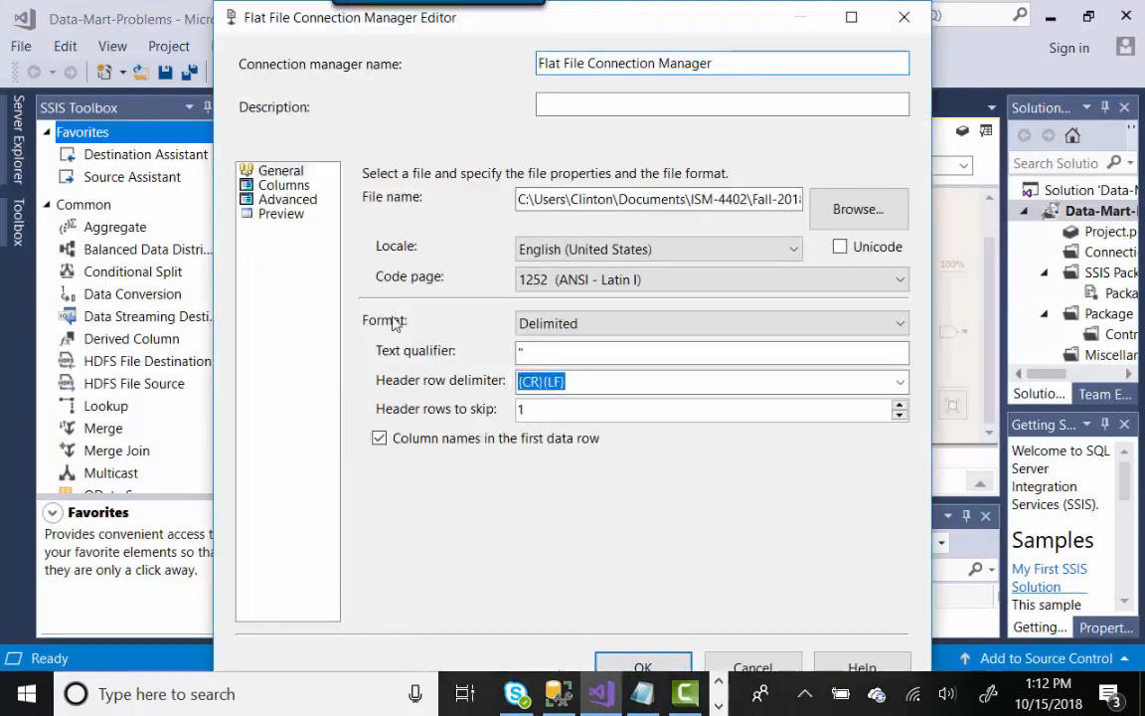
pyautogui.click(288, 200)
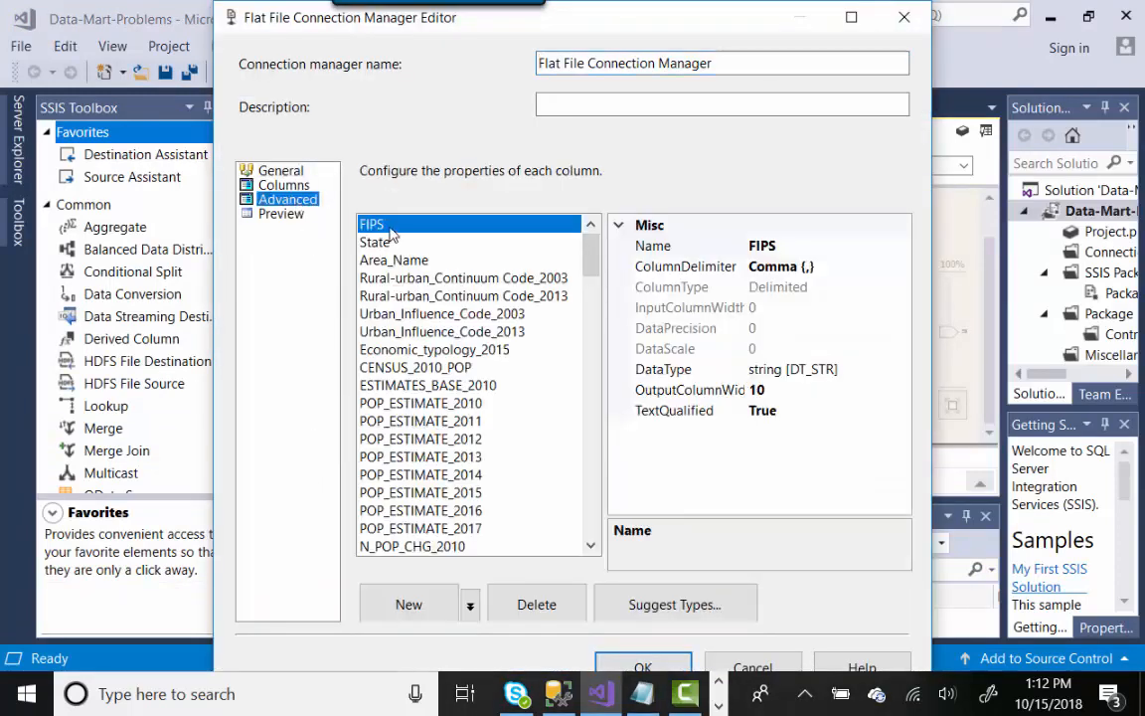
pyautogui.click(784, 390)
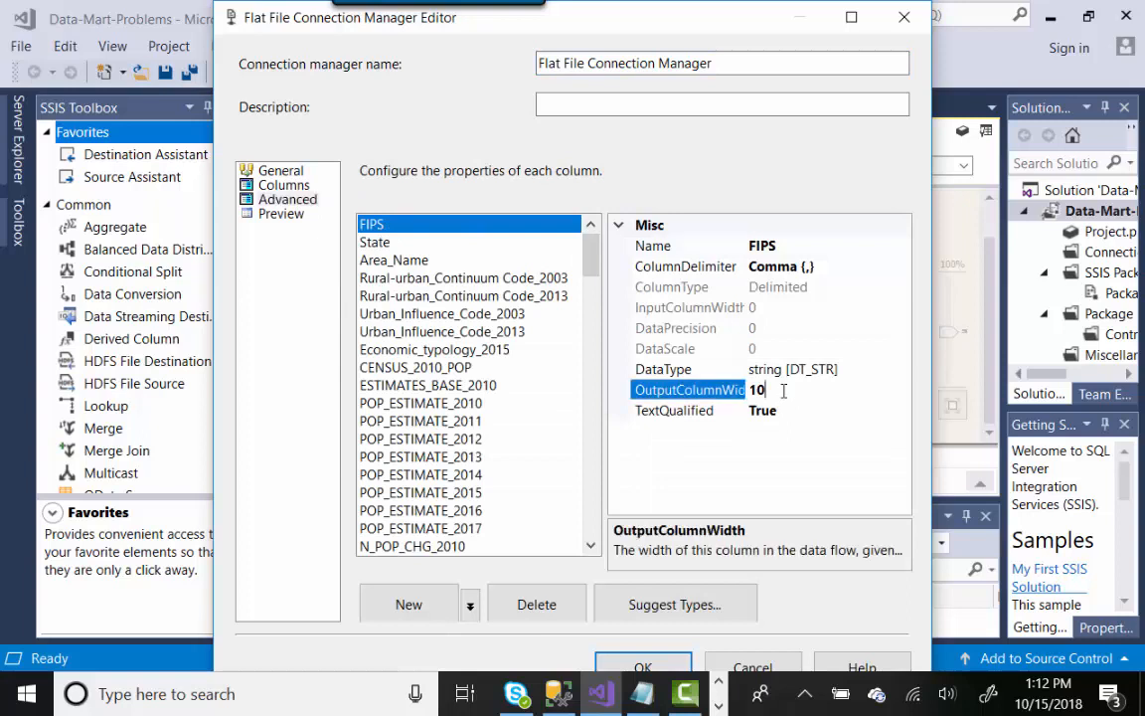
pyautogui.doubleClick(775, 389)
pyautogui.press('BackSpace')
pyautogui.write('10')
pyautogui.click(270, 197)
# - Confirm the State column is 5 wide against its database type, then close the connection editor
pyautogui.click(392, 244)
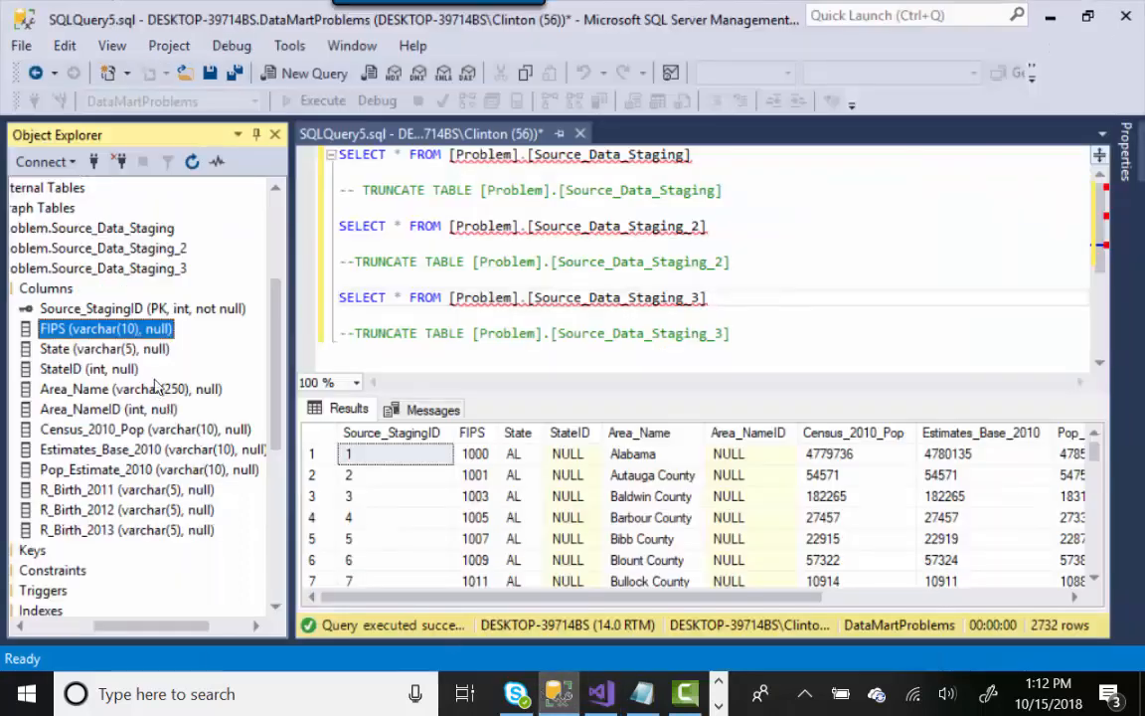
pyautogui.click(146, 353)
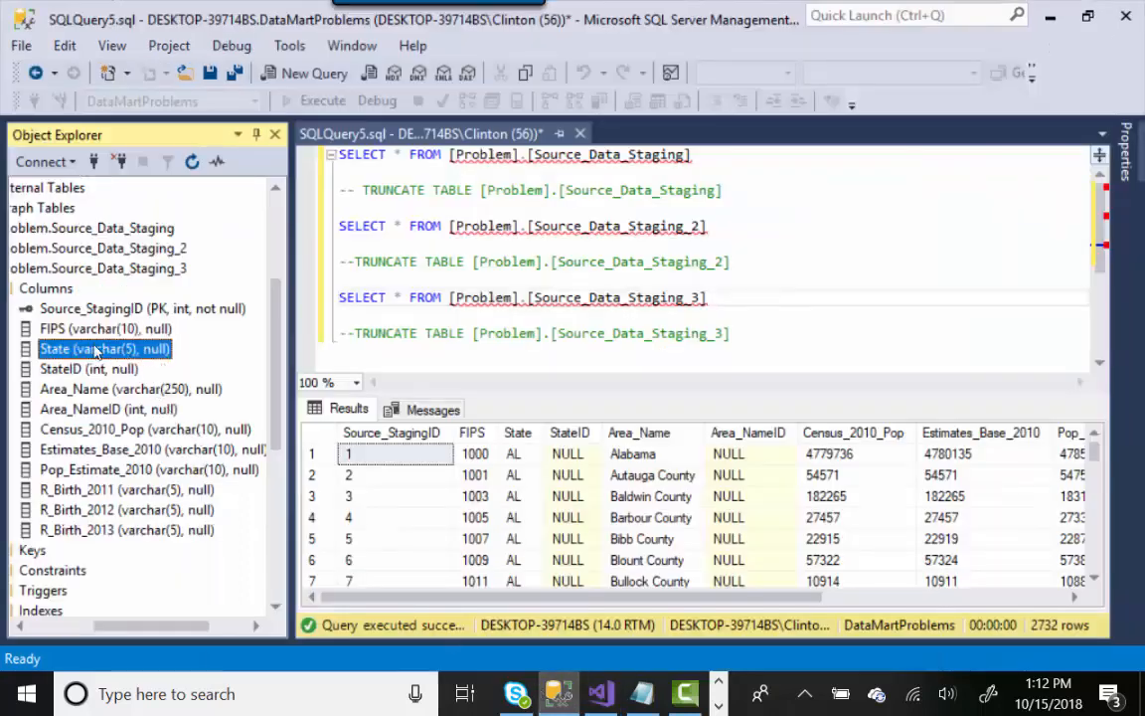
pyautogui.click(600, 693)
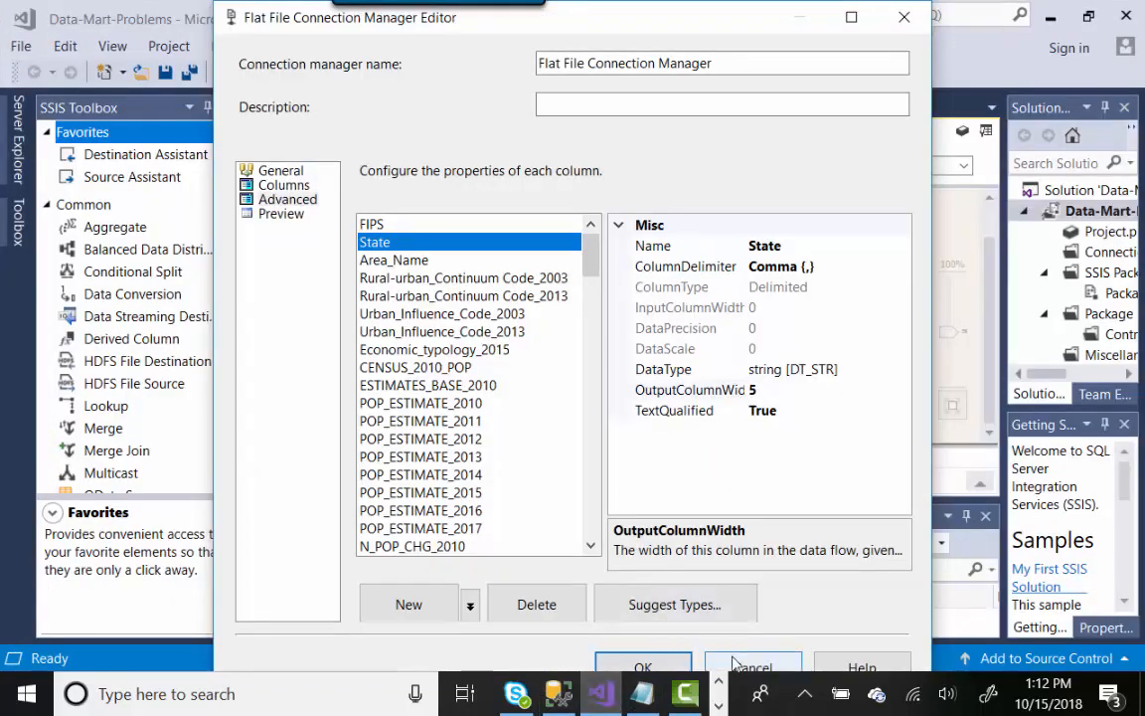
pyautogui.click(641, 664)
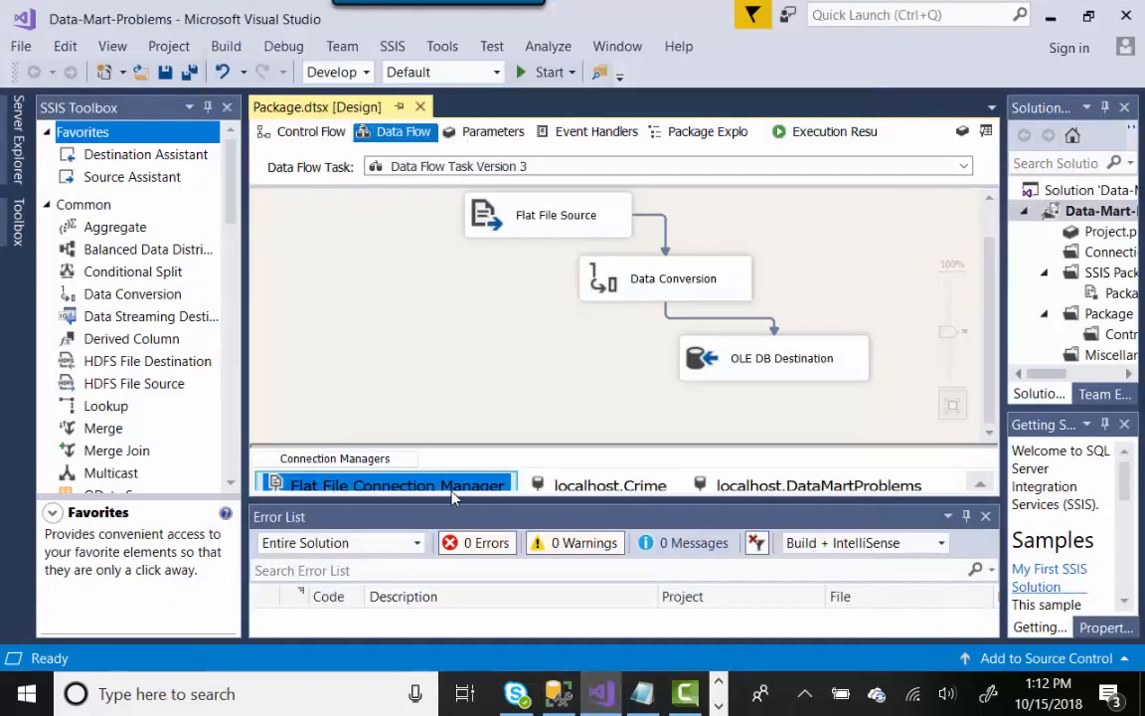
pyautogui.doubleClick(595, 291)
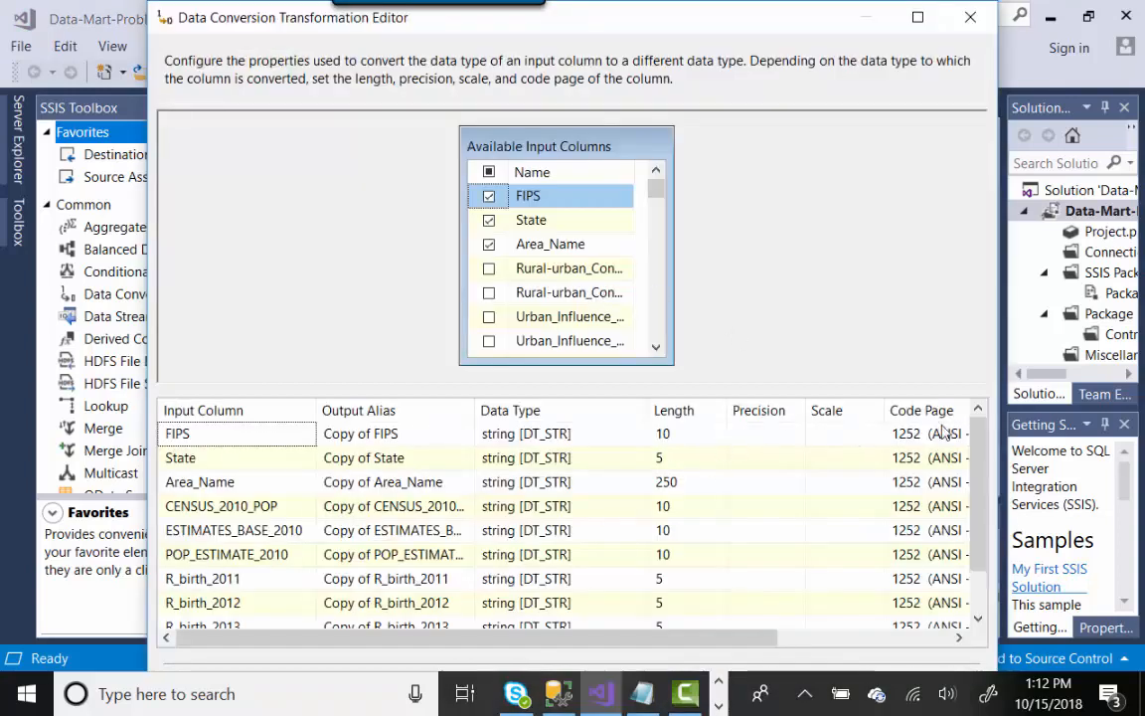
pyautogui.moveTo(979, 467); pyautogui.dragTo(992, 527)
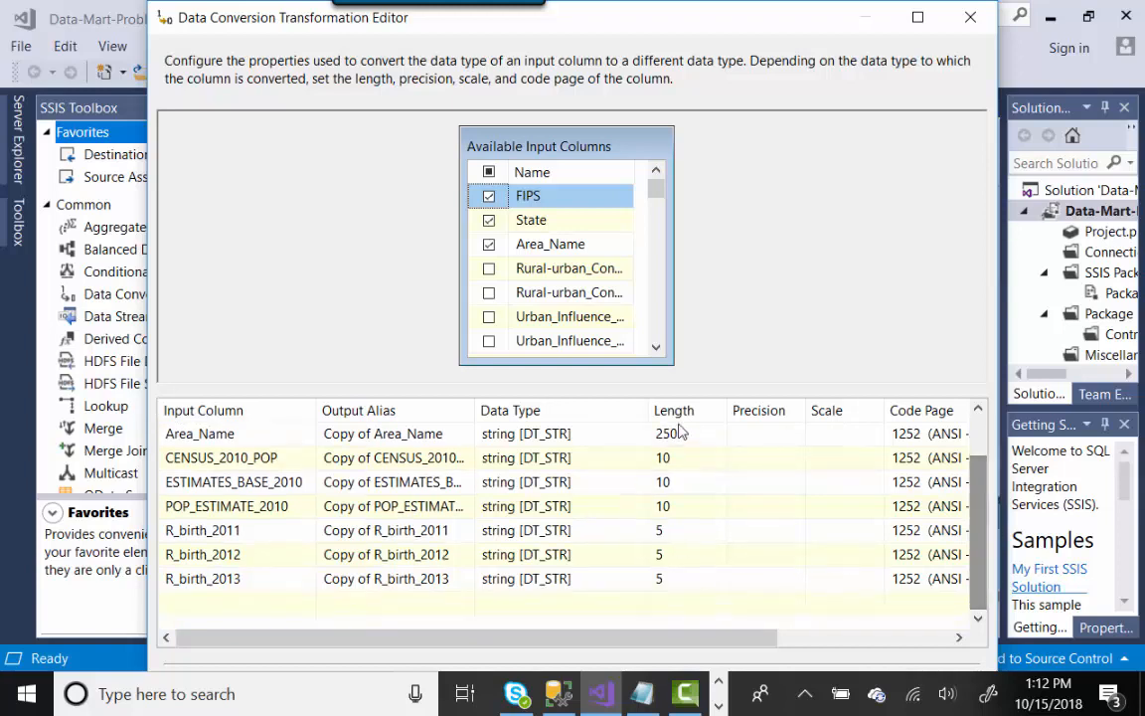
pyautogui.click(917, 18)
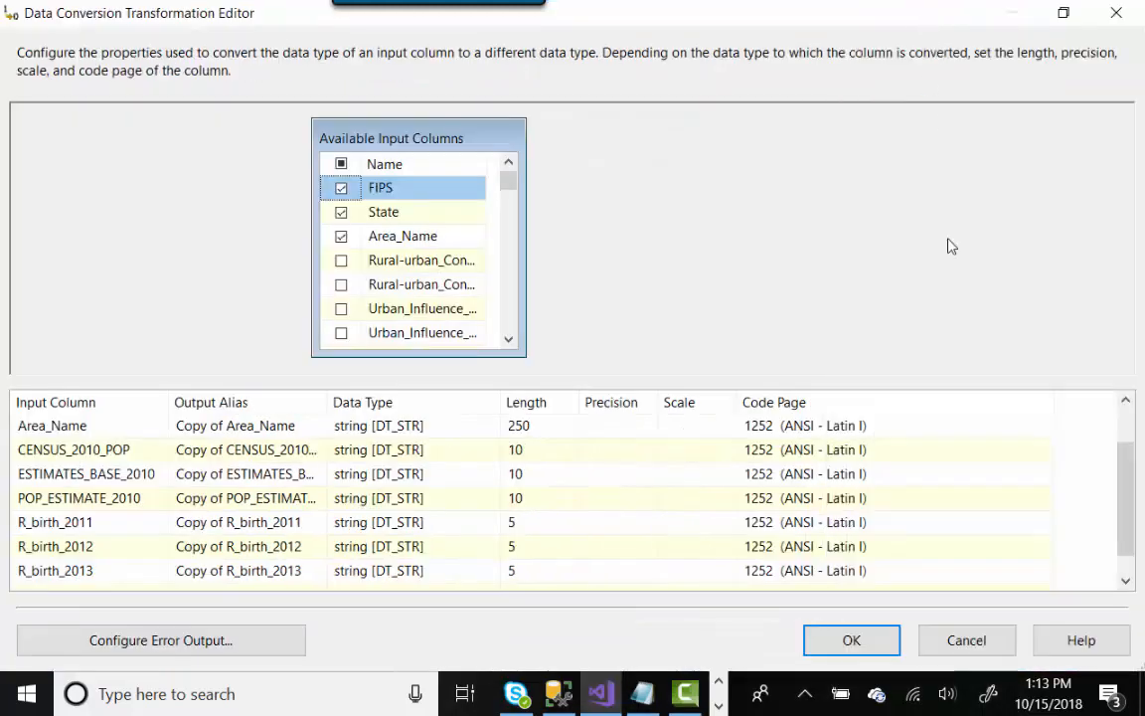
pyautogui.click(997, 633)
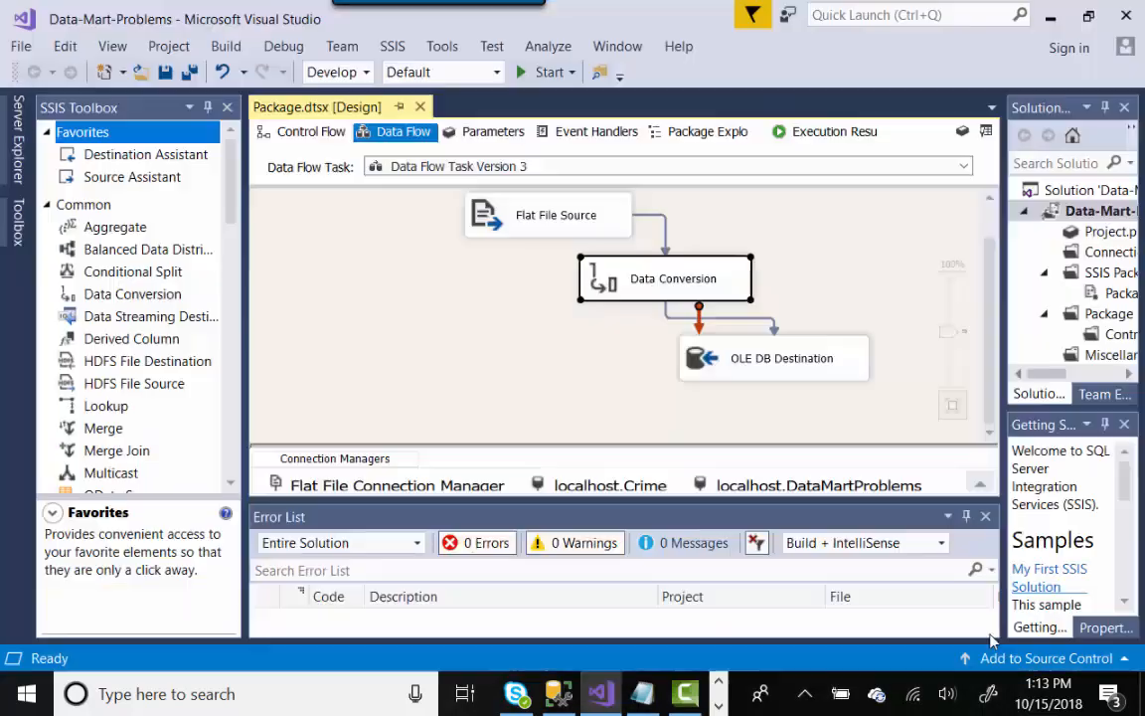
pyautogui.click(803, 376)
pyautogui.doubleClick(803, 376)
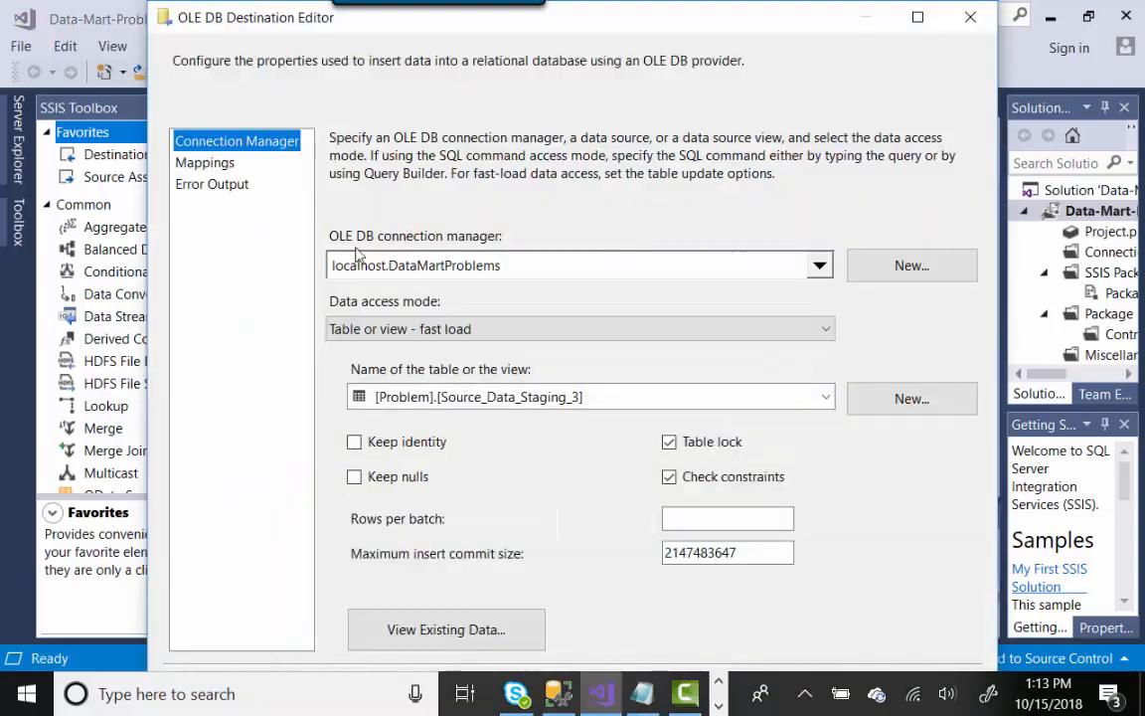
pyautogui.click(205, 163)
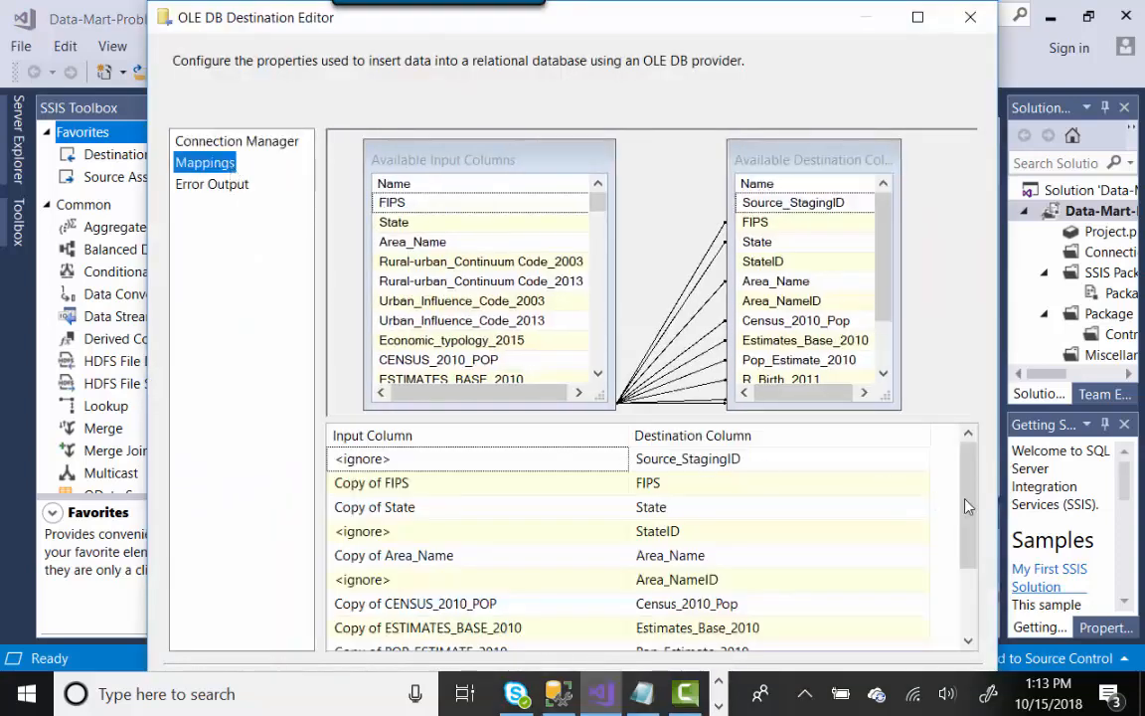
pyautogui.scroll(-1, 970, 537)
pyautogui.scroll(-1, 979, 563)
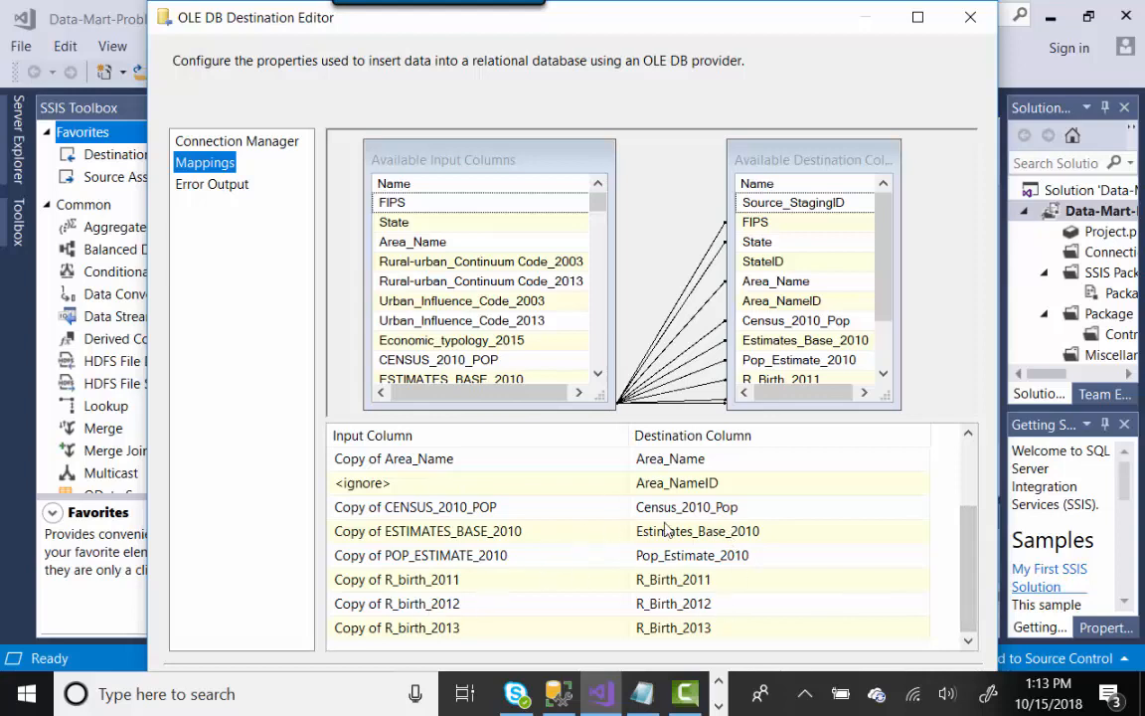
pyautogui.click(916, 22)
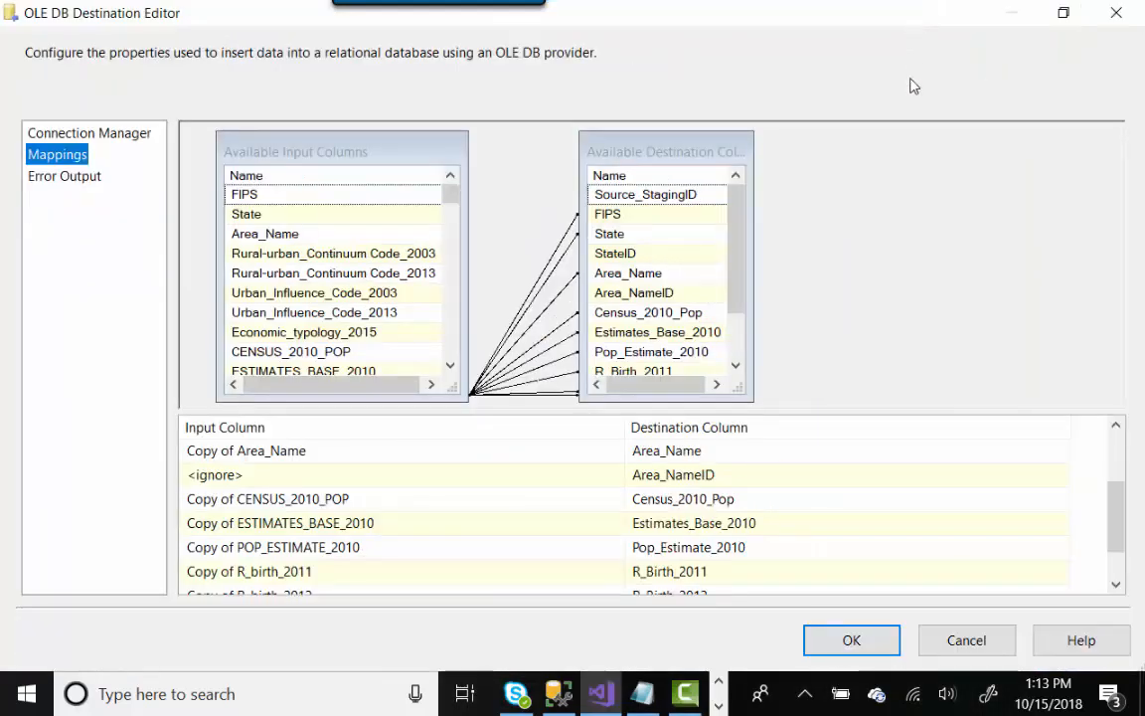
pyautogui.click(959, 644)
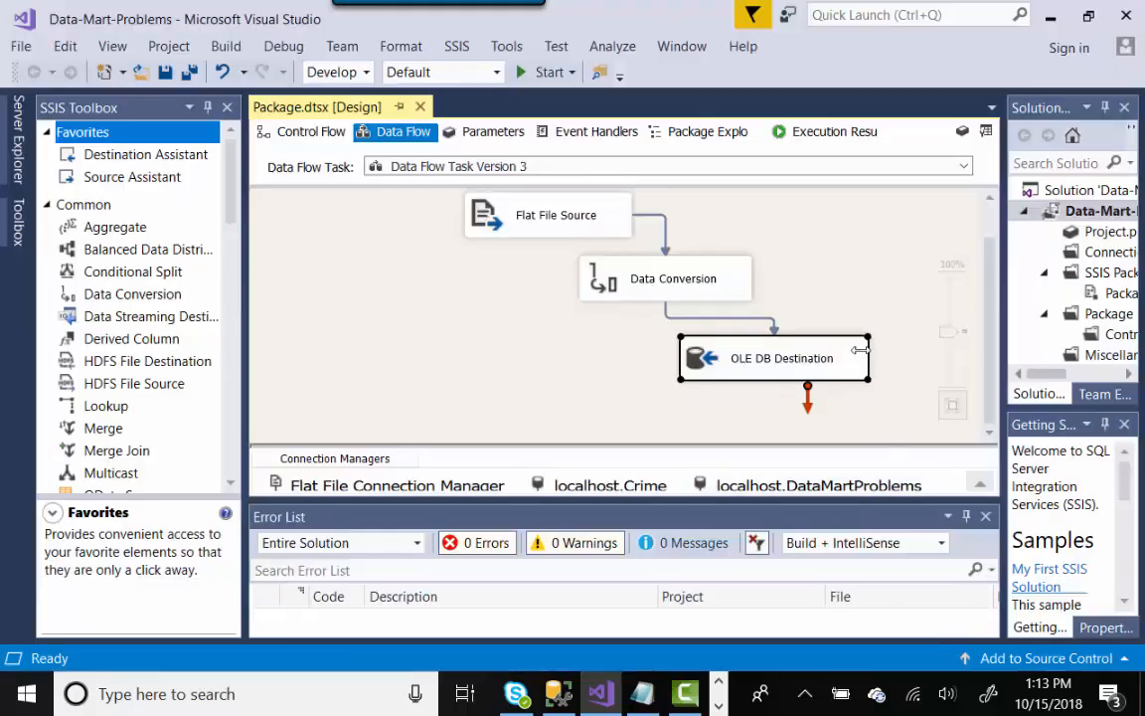
# - Execute Data Flow Task Version 3 from the canvas so all 3,274 rows reach the OLE DB Destination
pyautogui.click(458, 325)
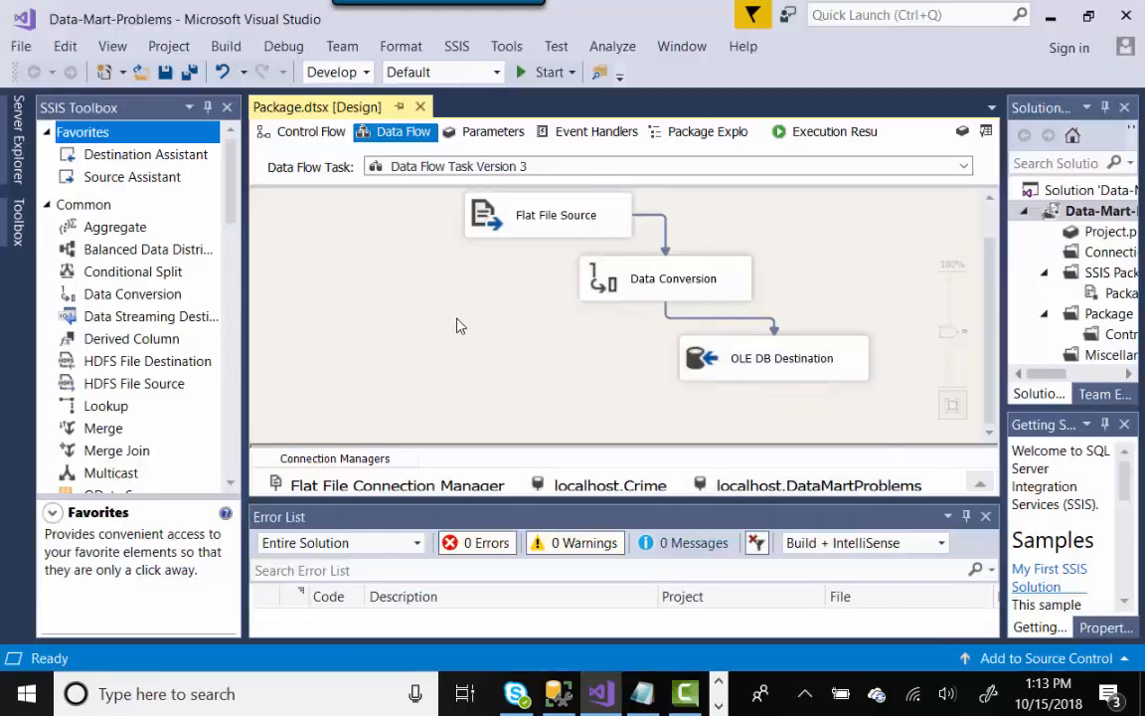
pyautogui.rightClick(374, 297)
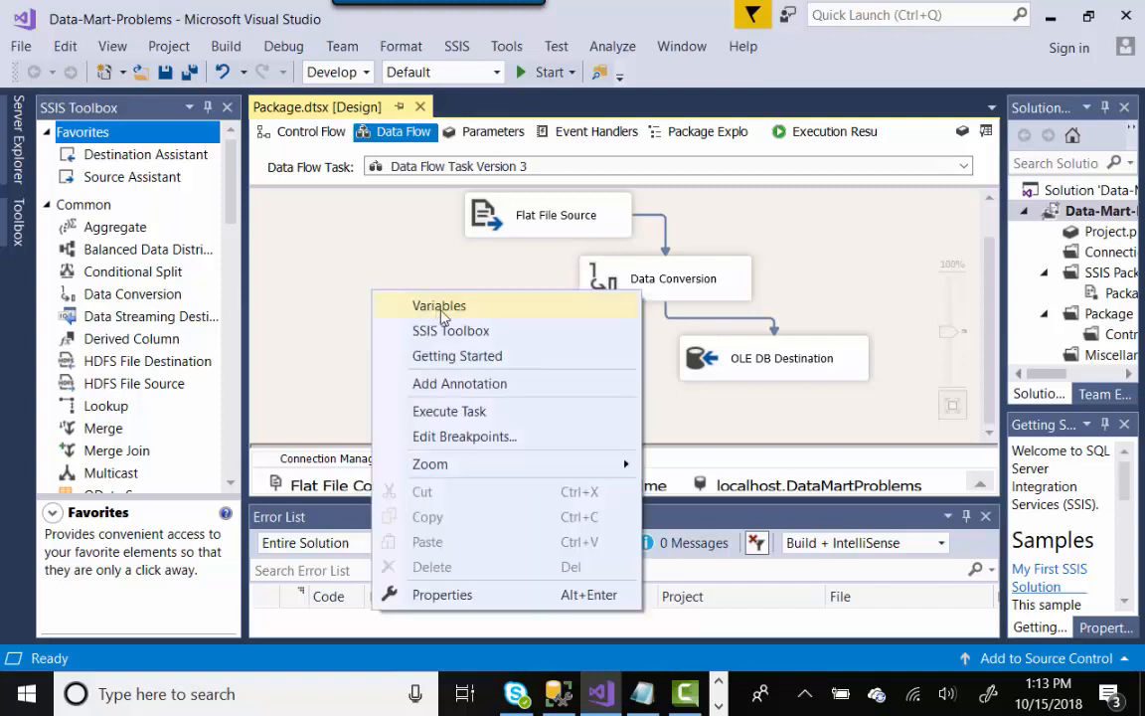
pyautogui.click(449, 410)
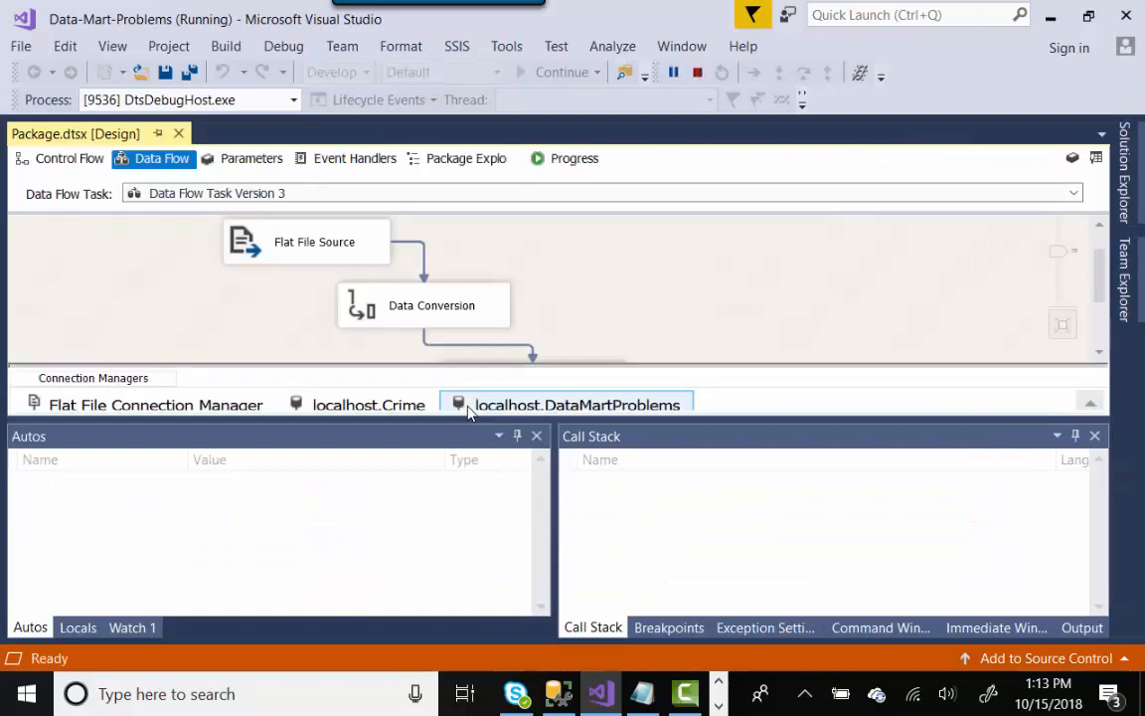
pyautogui.scroll(-3, 992, 248)
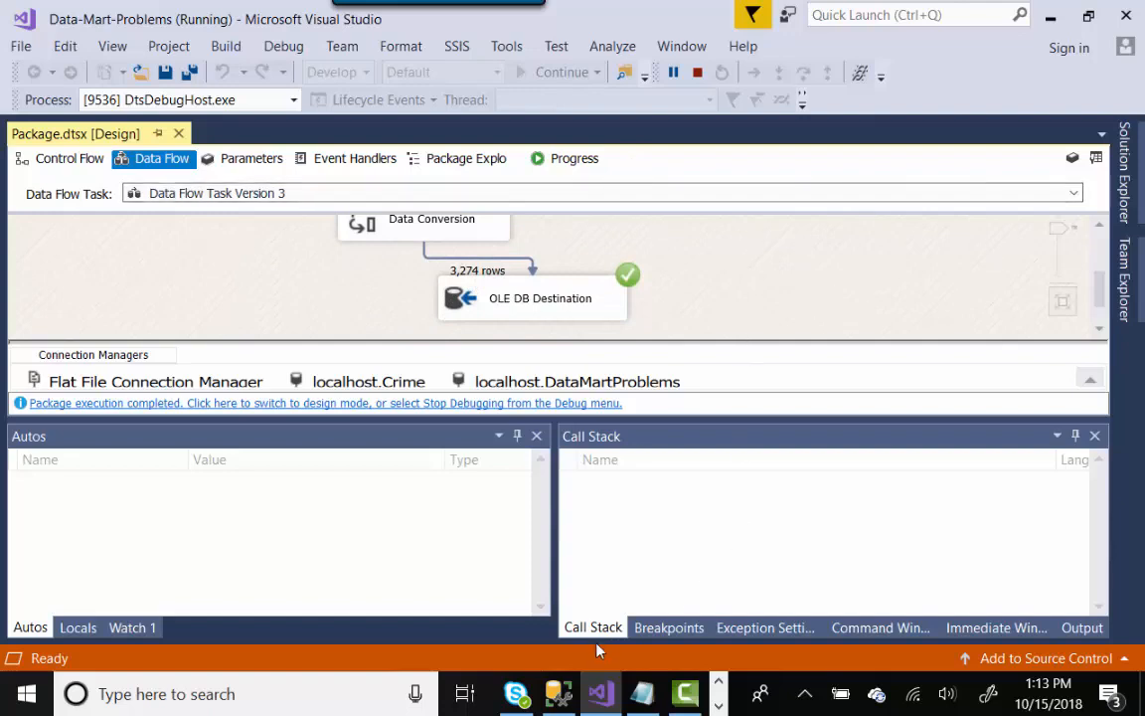
# - In SSMS, execute the SELECT * FROM [Problem].[Source_Data_Staging_3] statement
pyautogui.click(558, 694)
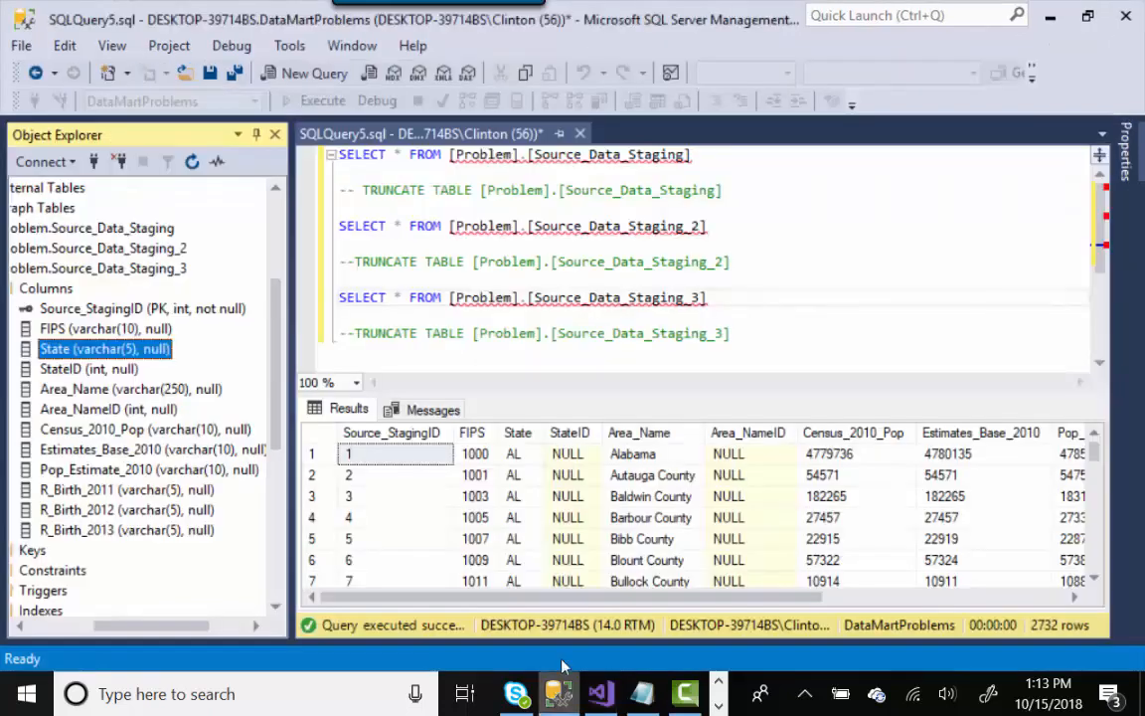
pyautogui.click(722, 298)
pyautogui.keyDown('shift'); pyautogui.click(338, 299); pyautogui.keyUp('shift')
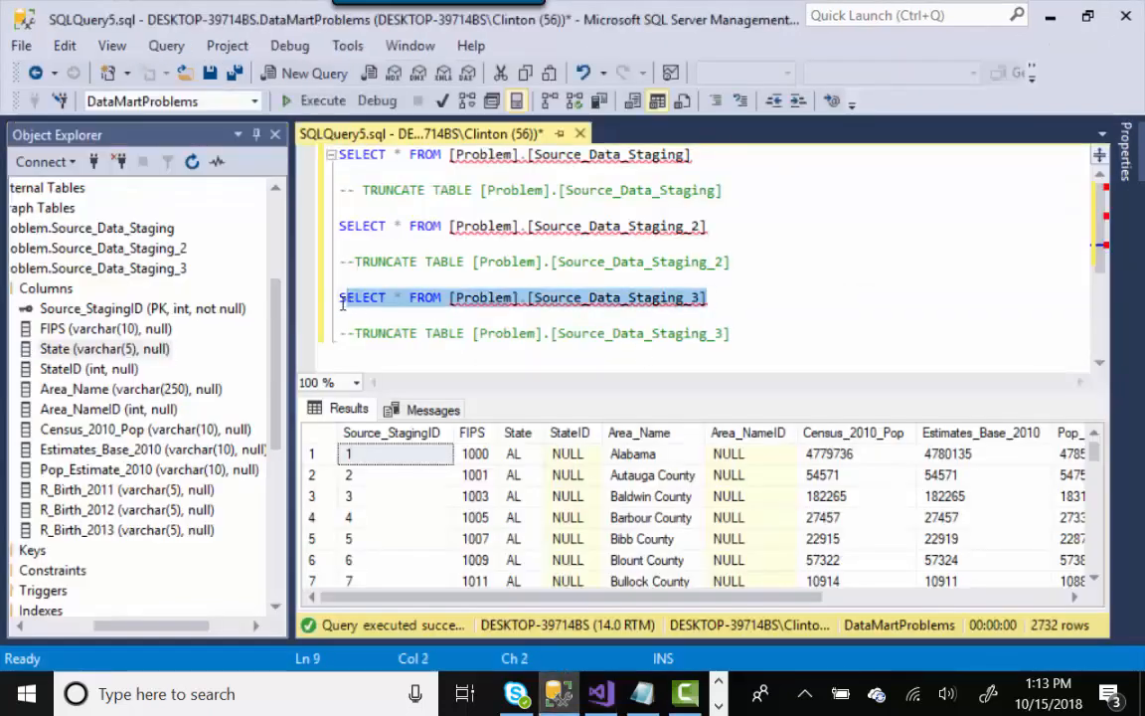
pyautogui.click(310, 103)
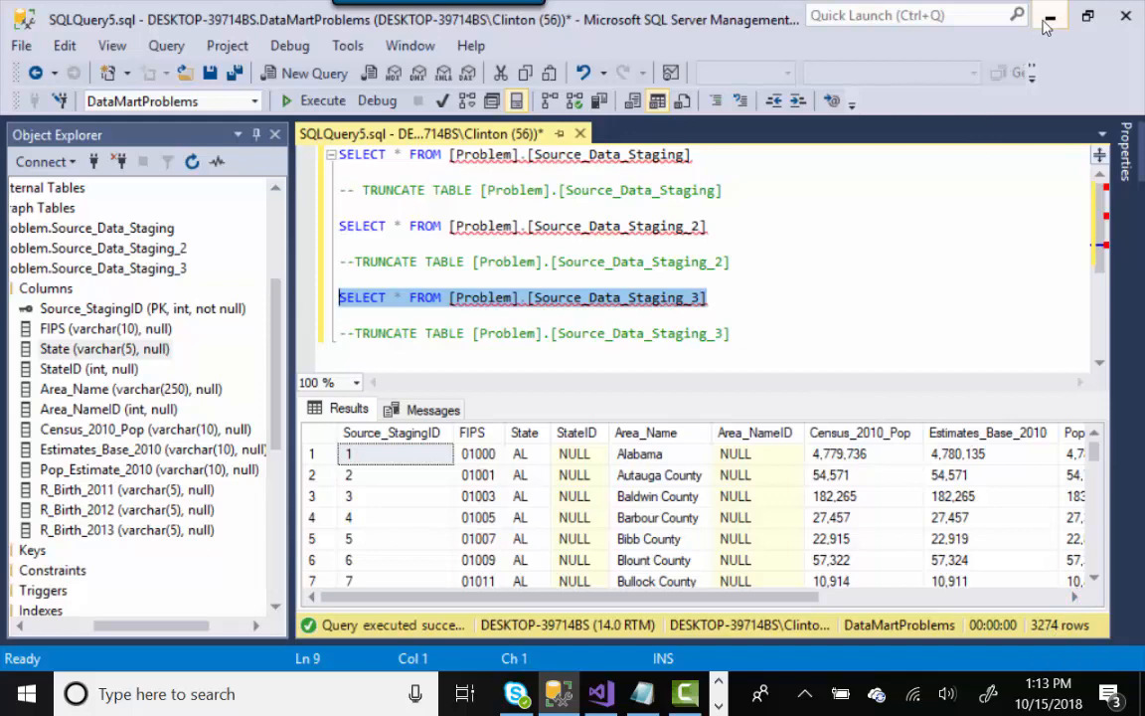
# - Stop the package debug run in Visual Studio and review the 3,274 returned rows in SSMS
pyautogui.click(603, 693)
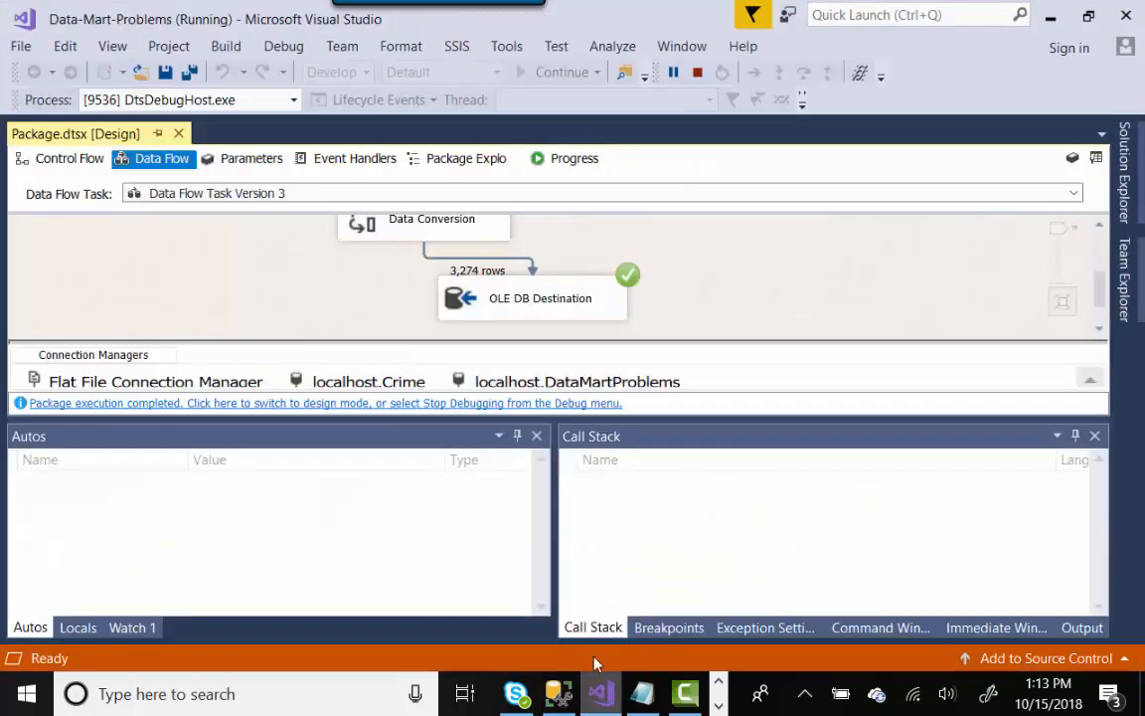
pyautogui.click(699, 75)
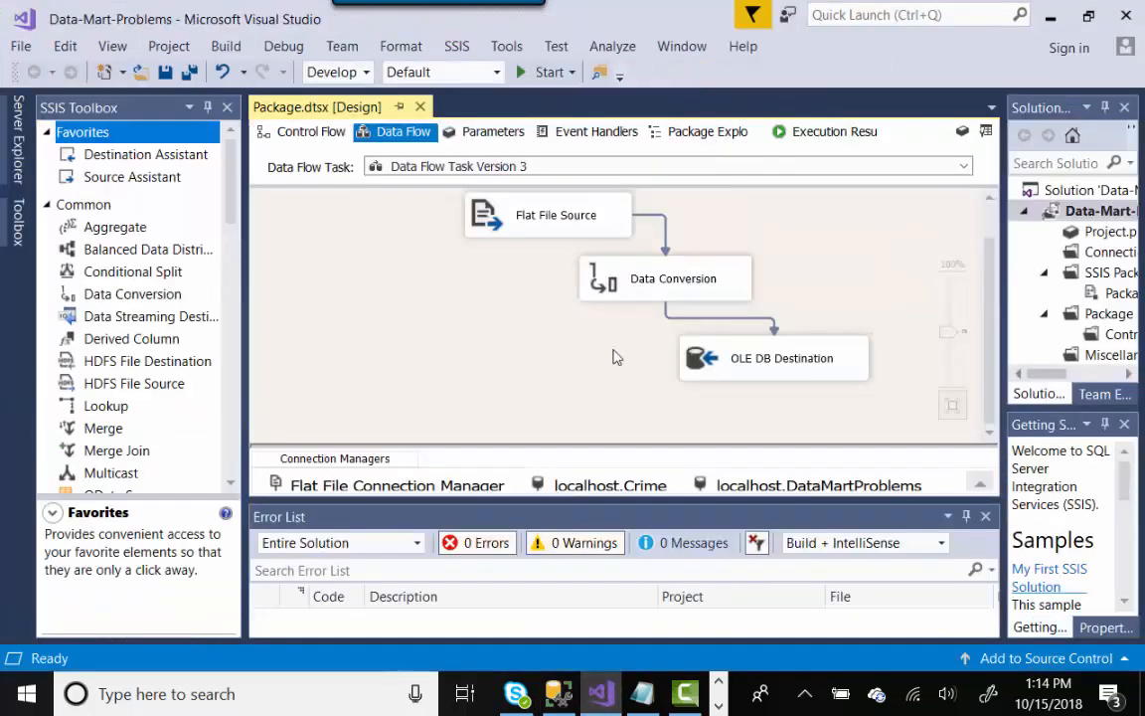
pyautogui.click(558, 693)
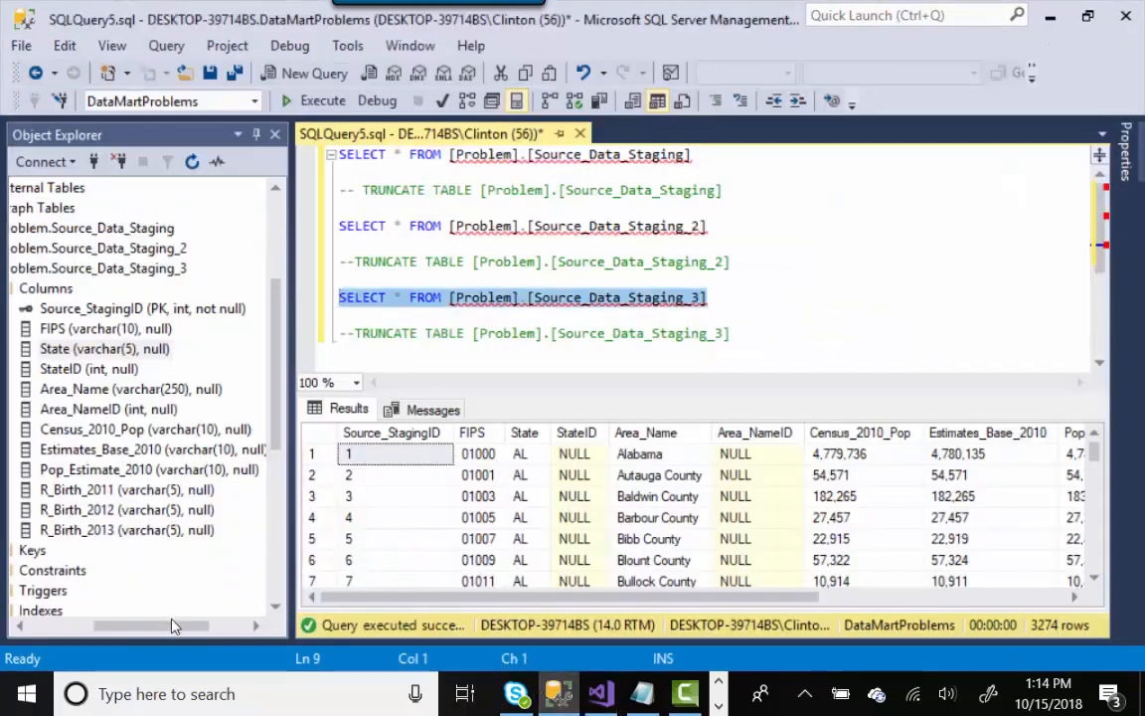
pyautogui.moveTo(174, 628); pyautogui.dragTo(145, 630)
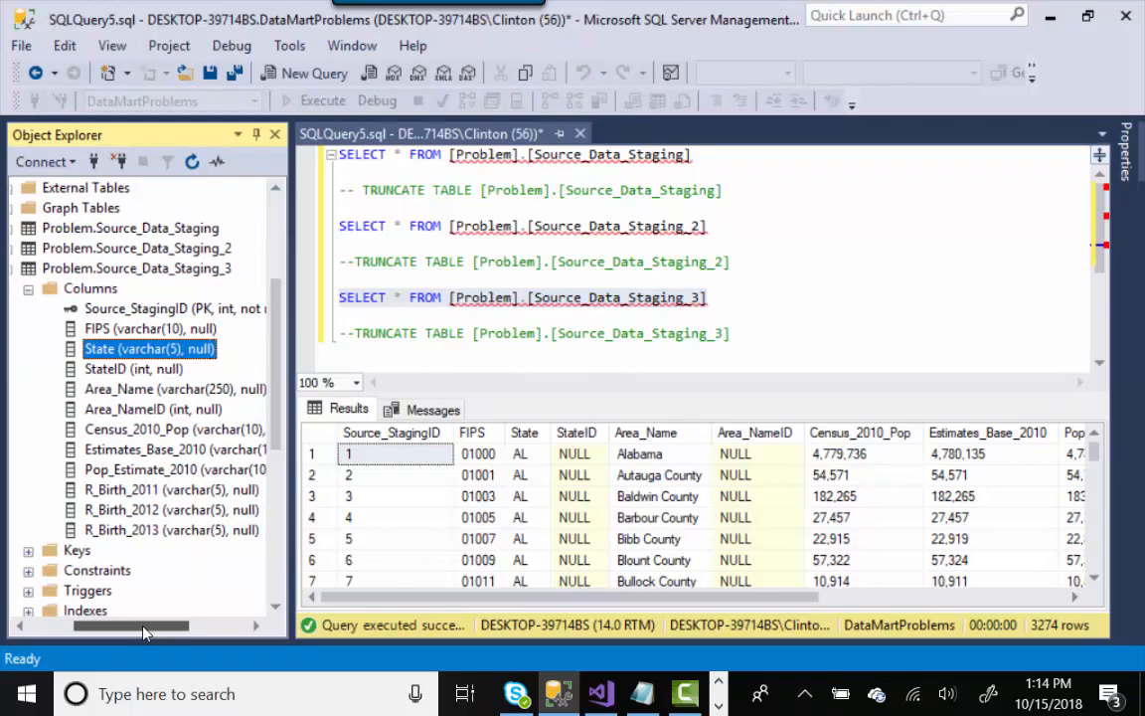
pyautogui.moveTo(144, 629)
pyautogui.mouseDown()
pyautogui.moveTo(129, 634)
pyautogui.moveTo(149, 633)
pyautogui.mouseUp()
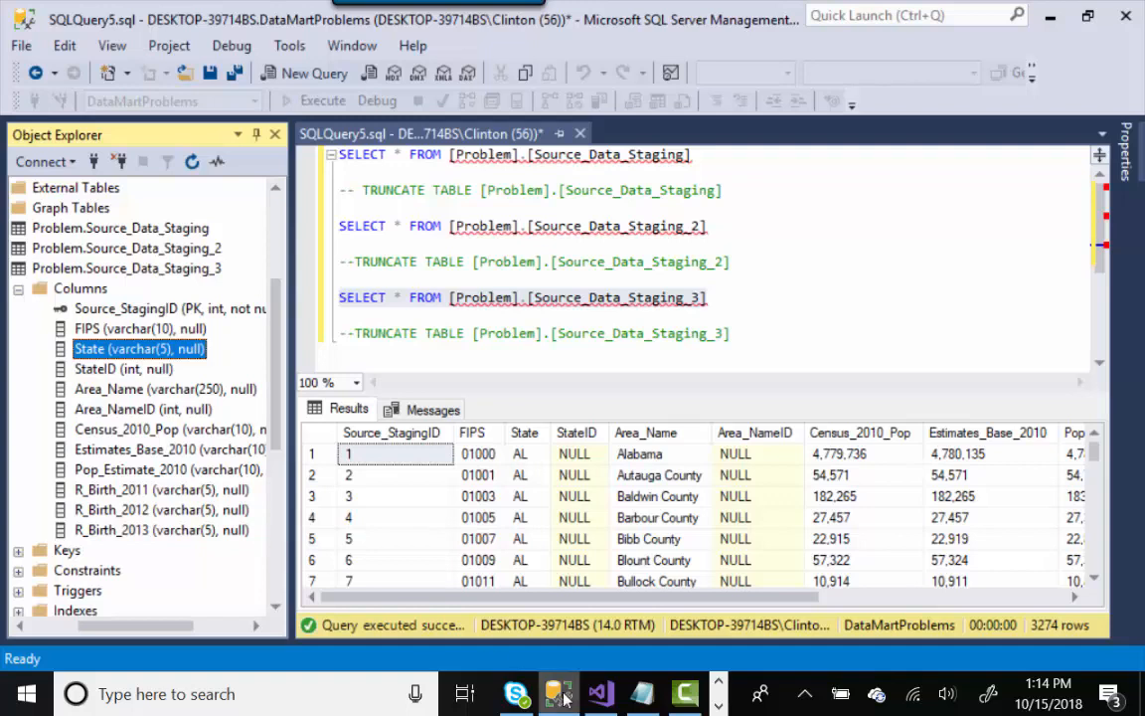
pyautogui.moveTo(561, 696)
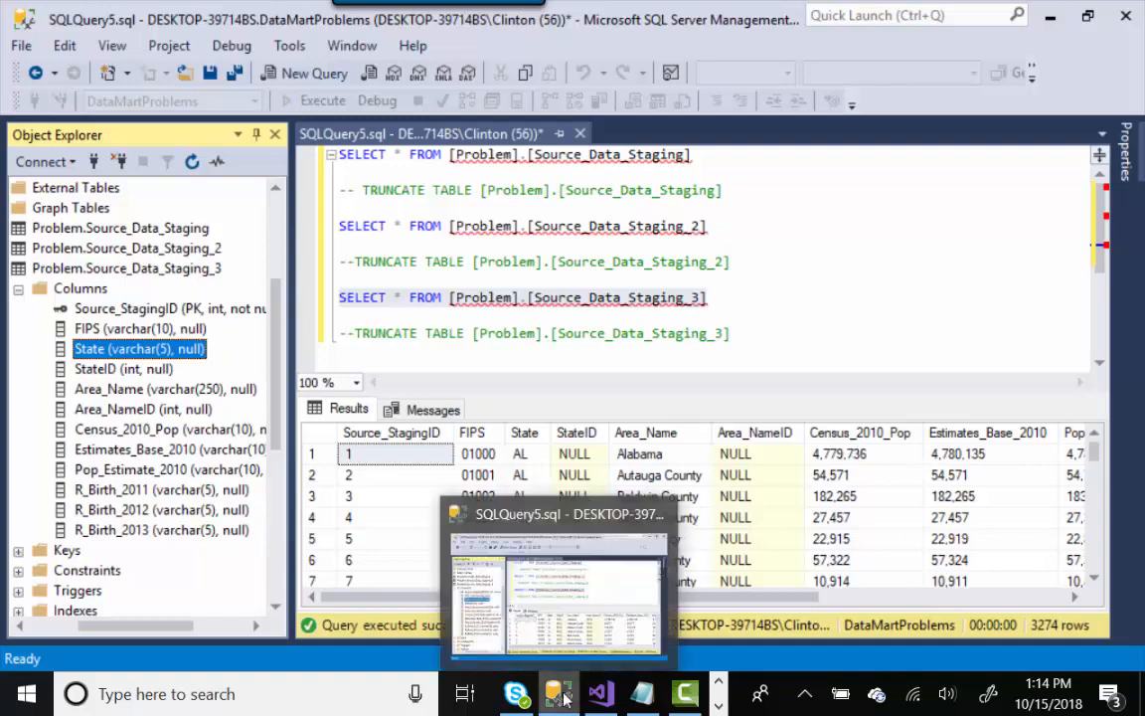
pyautogui.click(734, 333)
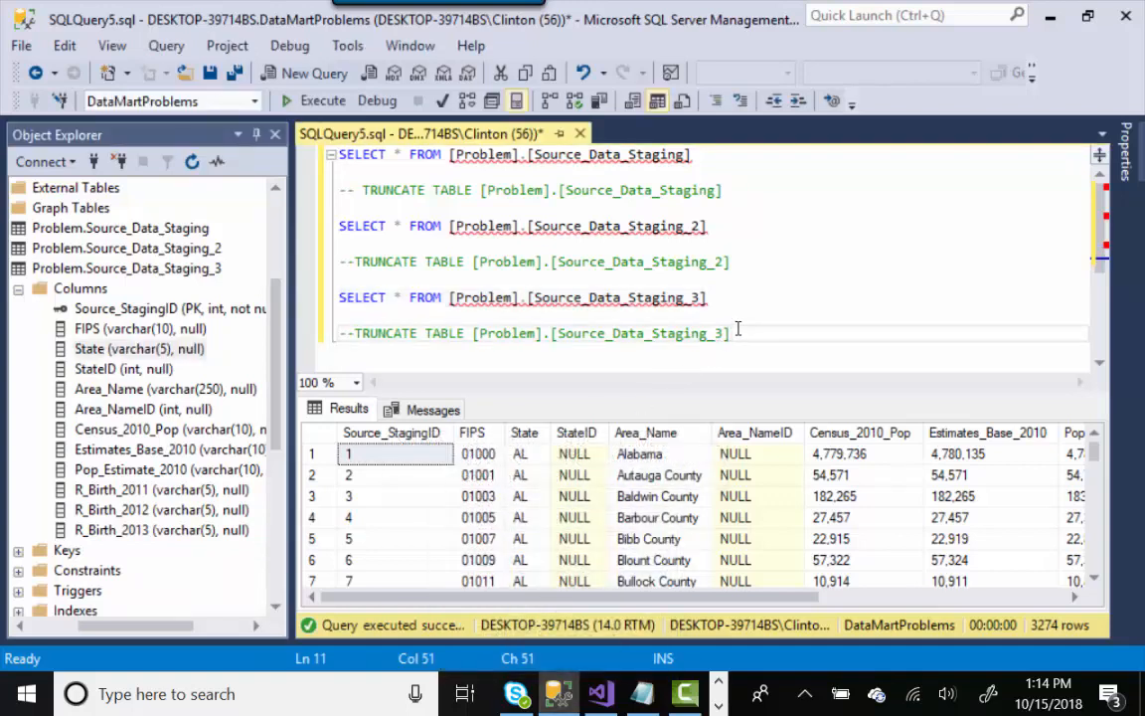